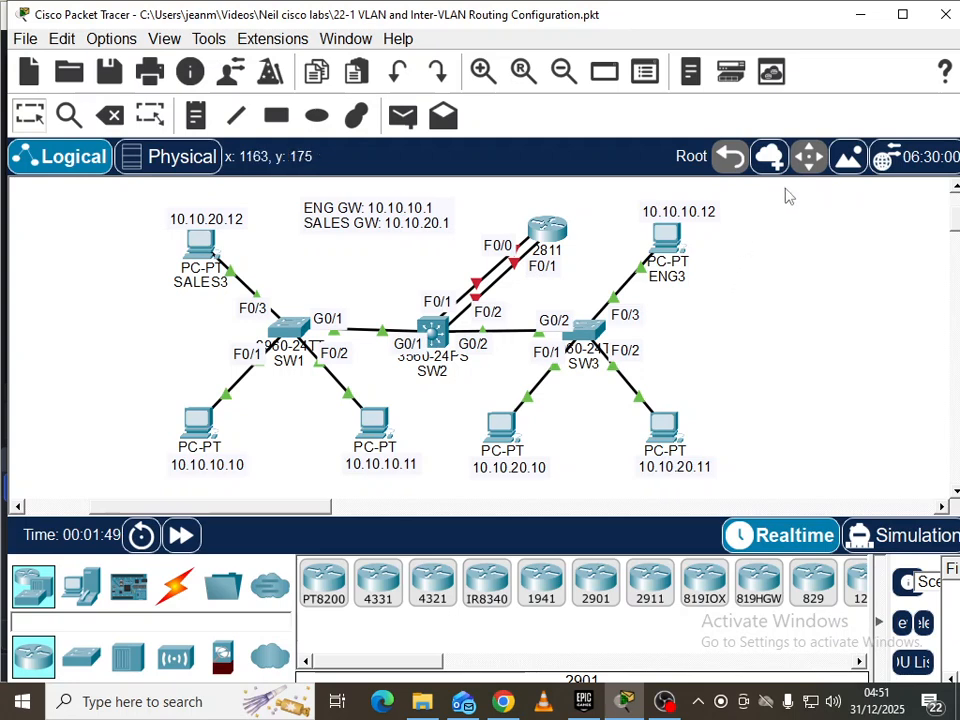
Maximize the Packet Tracer window so the 22-1 VLAN lab topology fills the screen
double_click(677, 12)
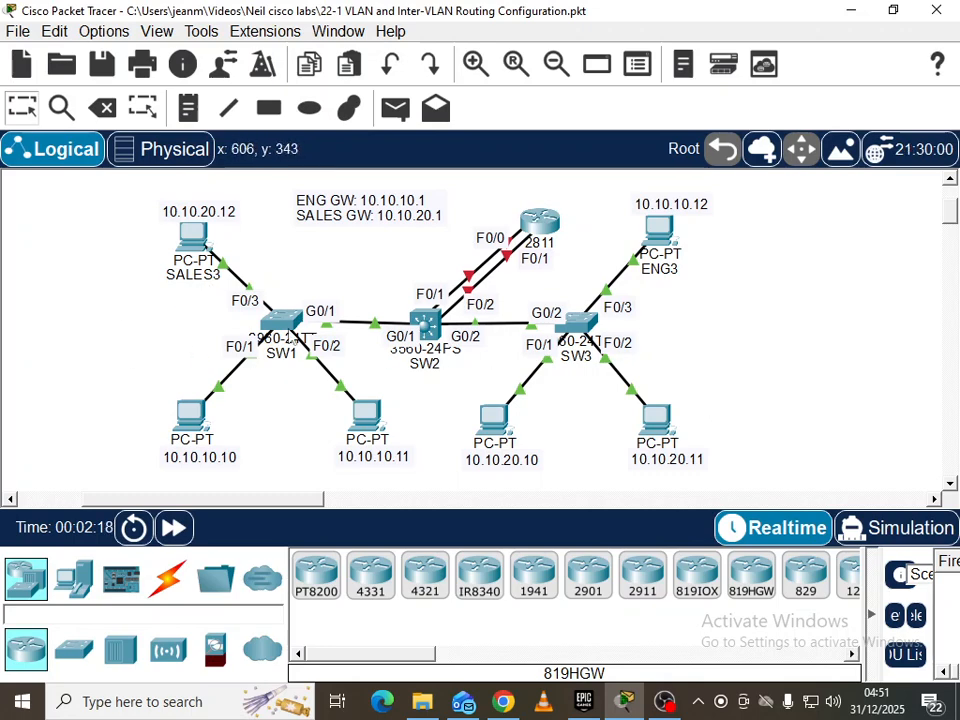
Open SW1's command line and enter privileged mode with en
left_click(285, 323)
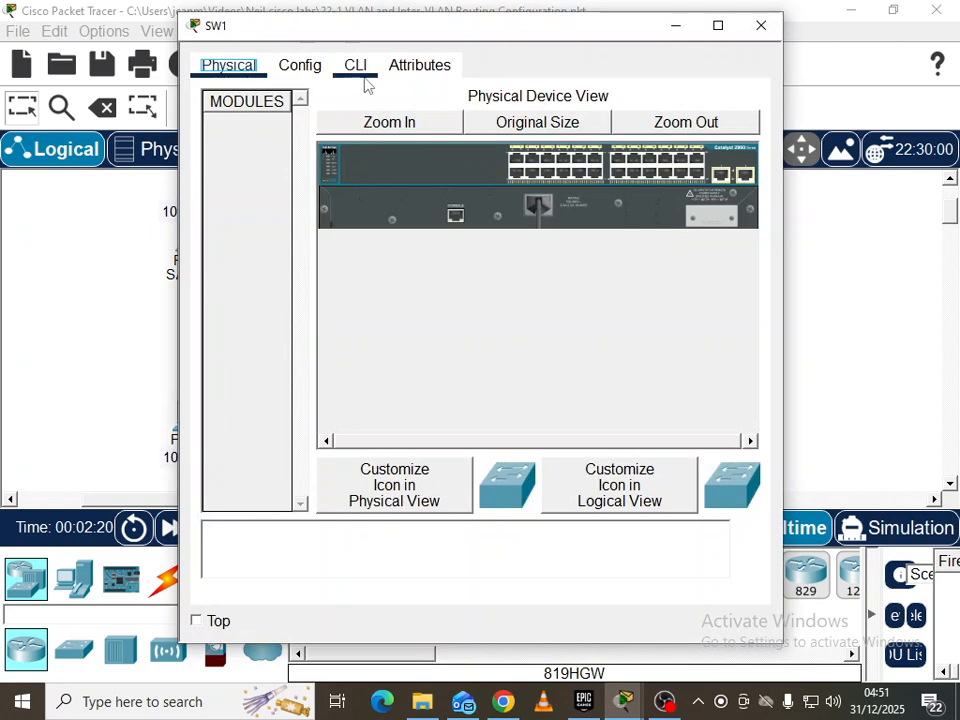
left_click(360, 70)
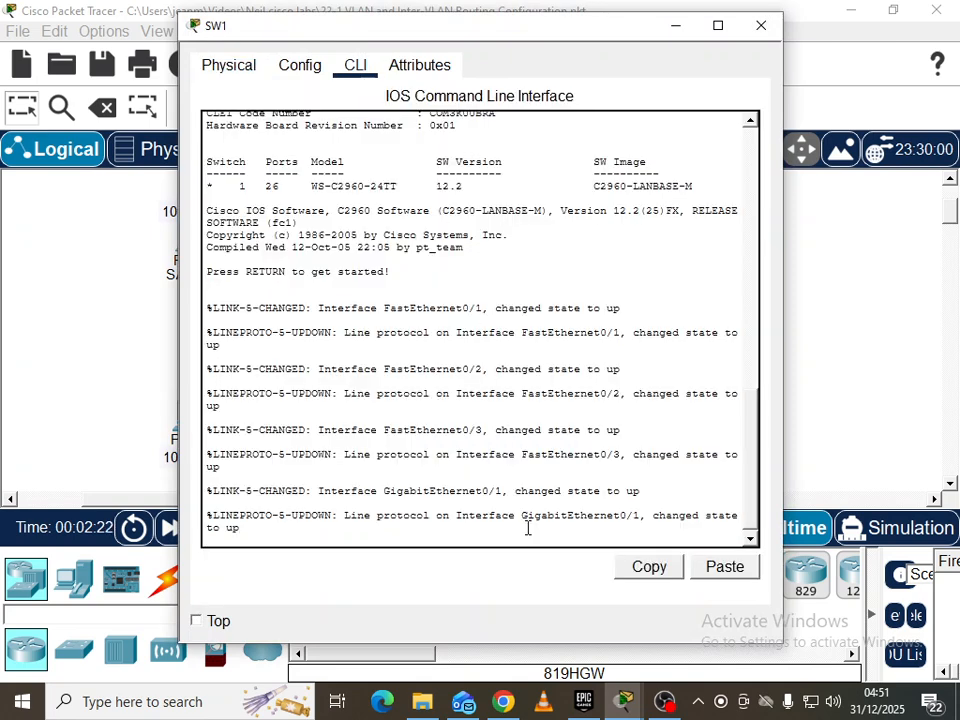
key("Return")
key("Return")
type("en")
key("Return")
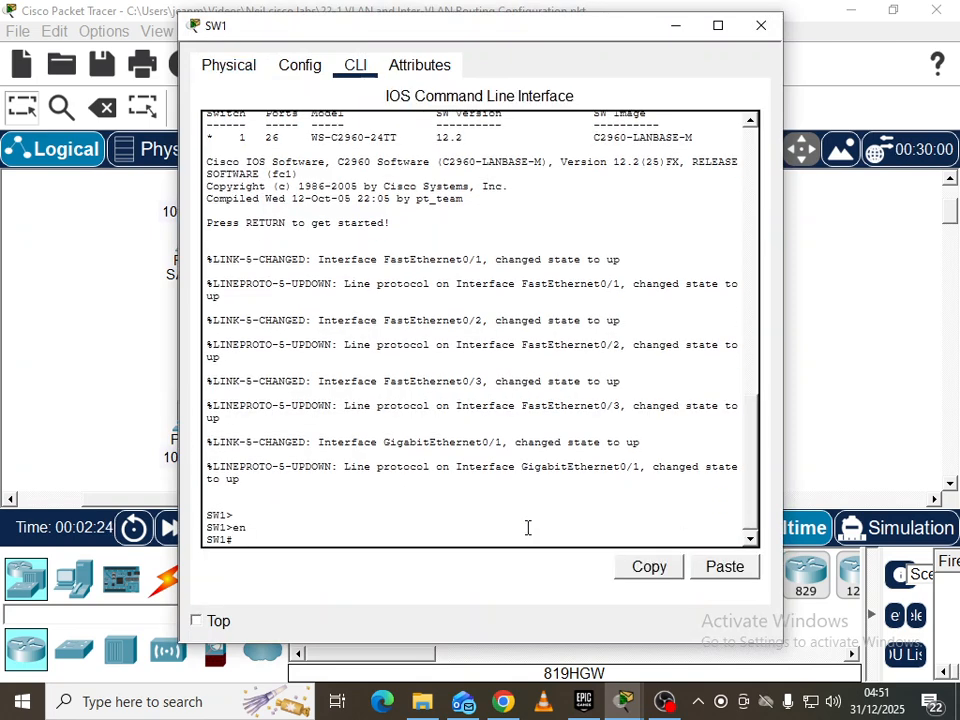
Display SW1's VLANs with show vlan and show vlan brief
type("sh vlan s")
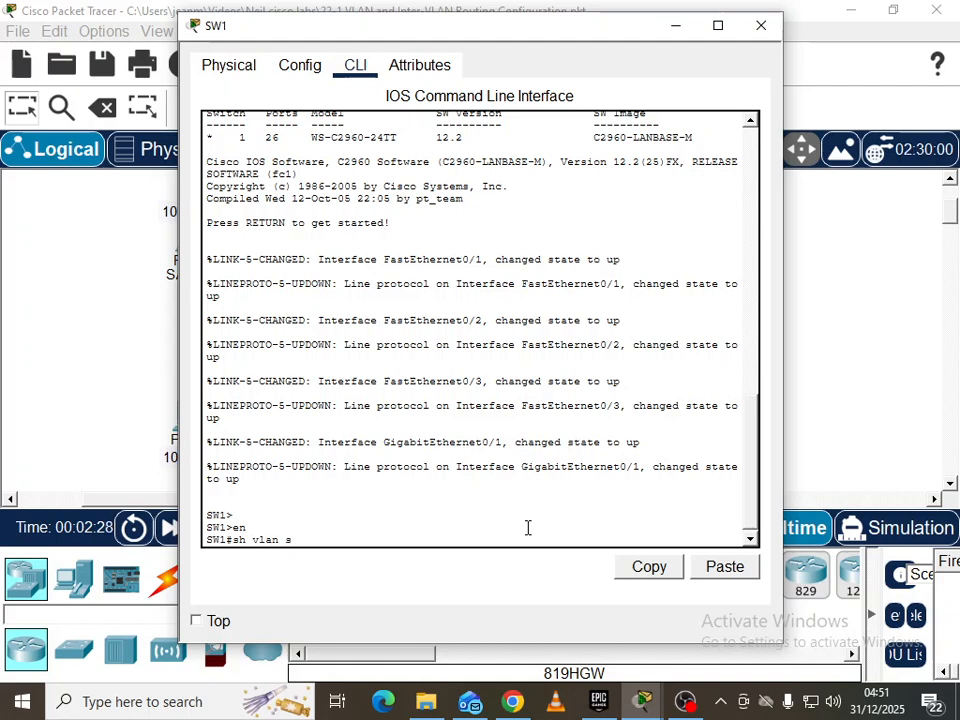
key("BackSpace")
type("?")
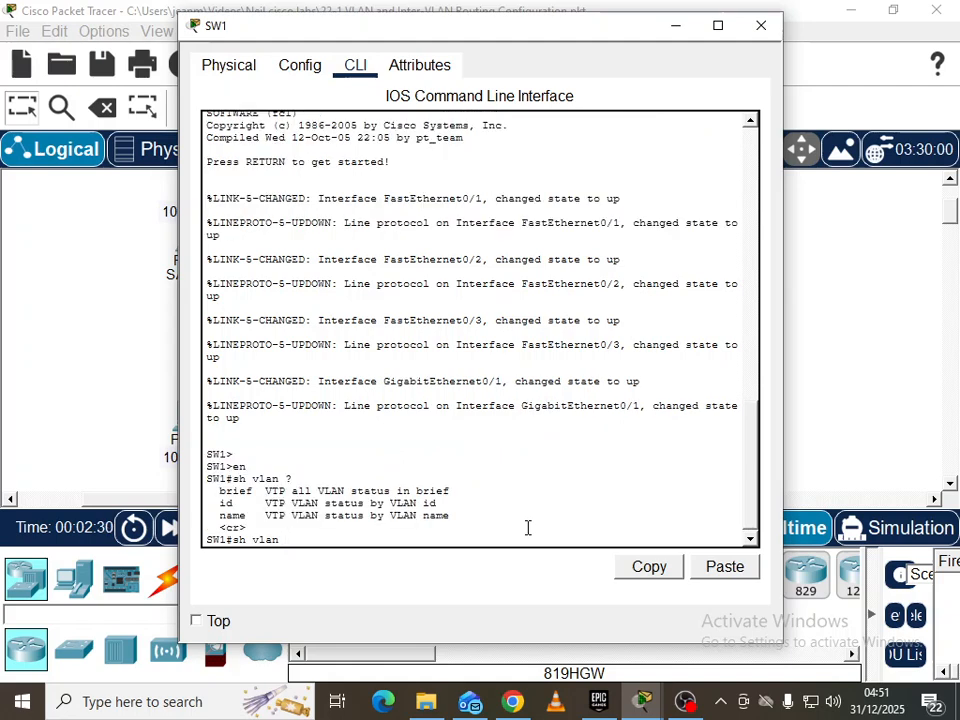
key("Return")
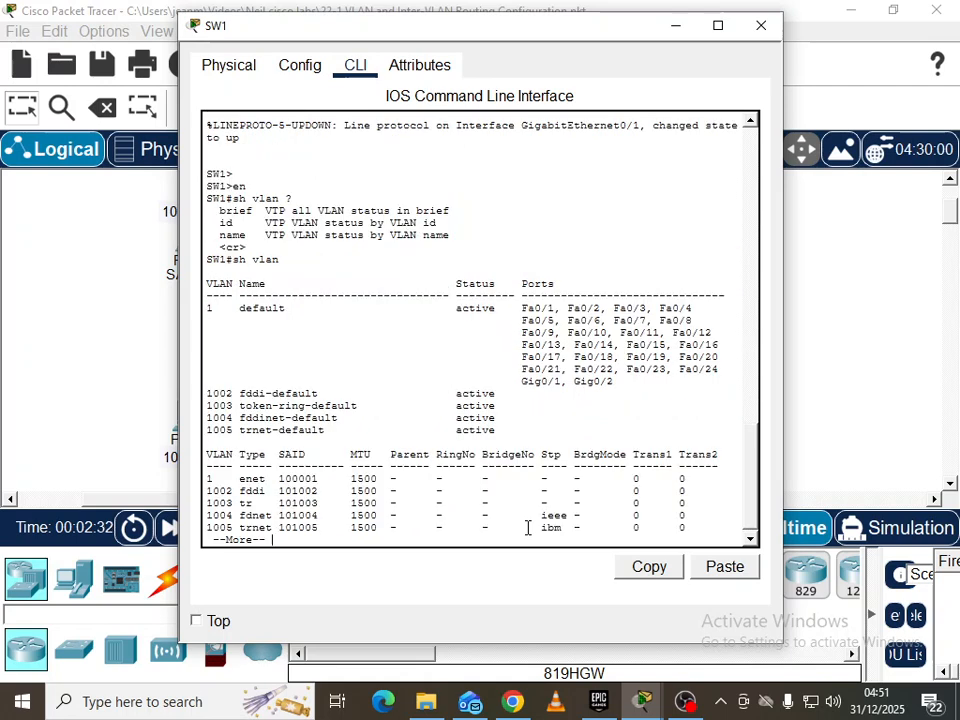
key("Return")
key("Return")
key("Return")
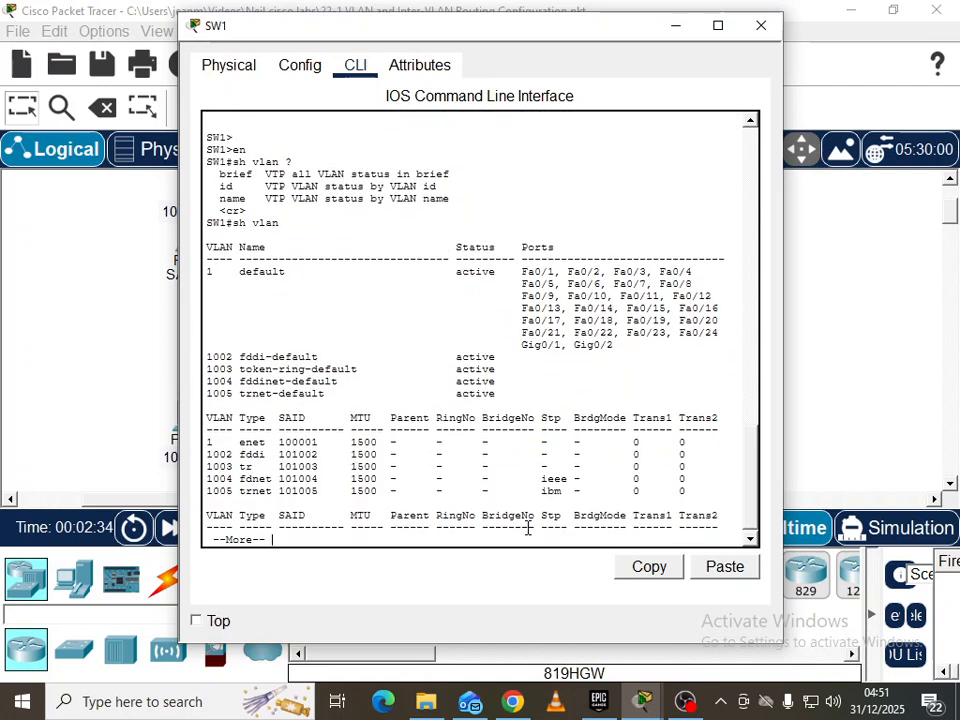
key("space")
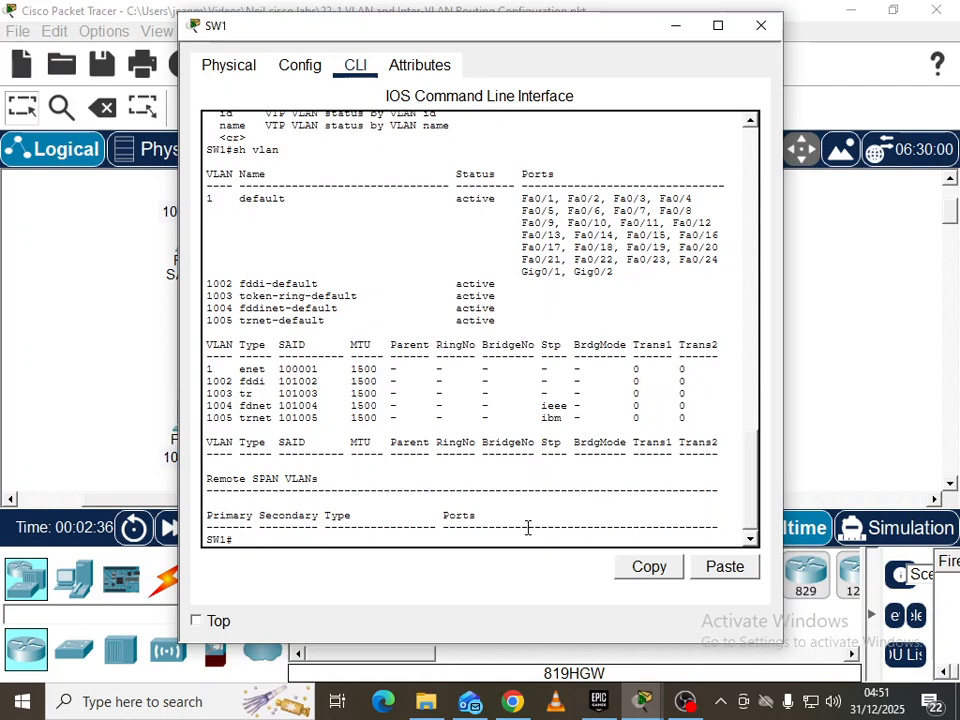
key("Up")
type("br")
key("Return")
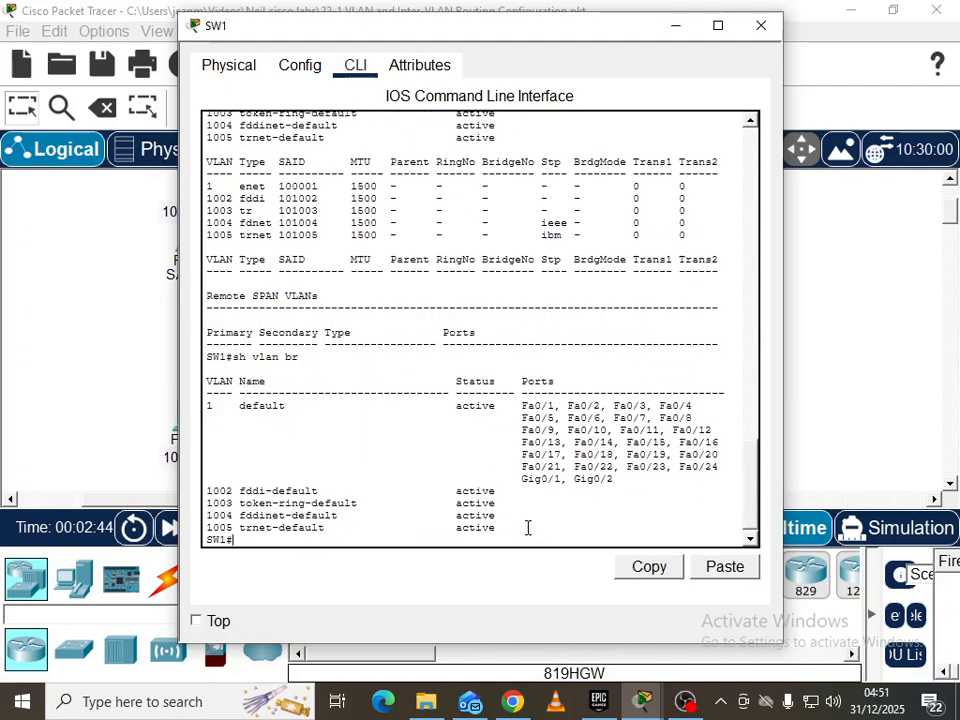
Display SW1's VTP status, showing Server mode and revision 0
type("sh vt")
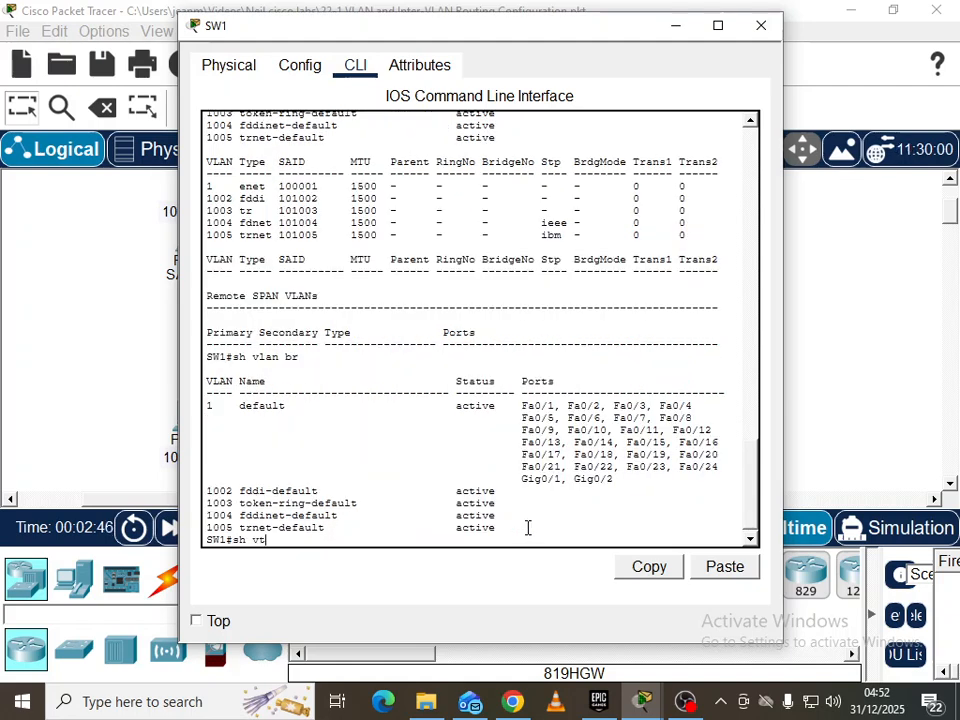
type("p")
key("Return")
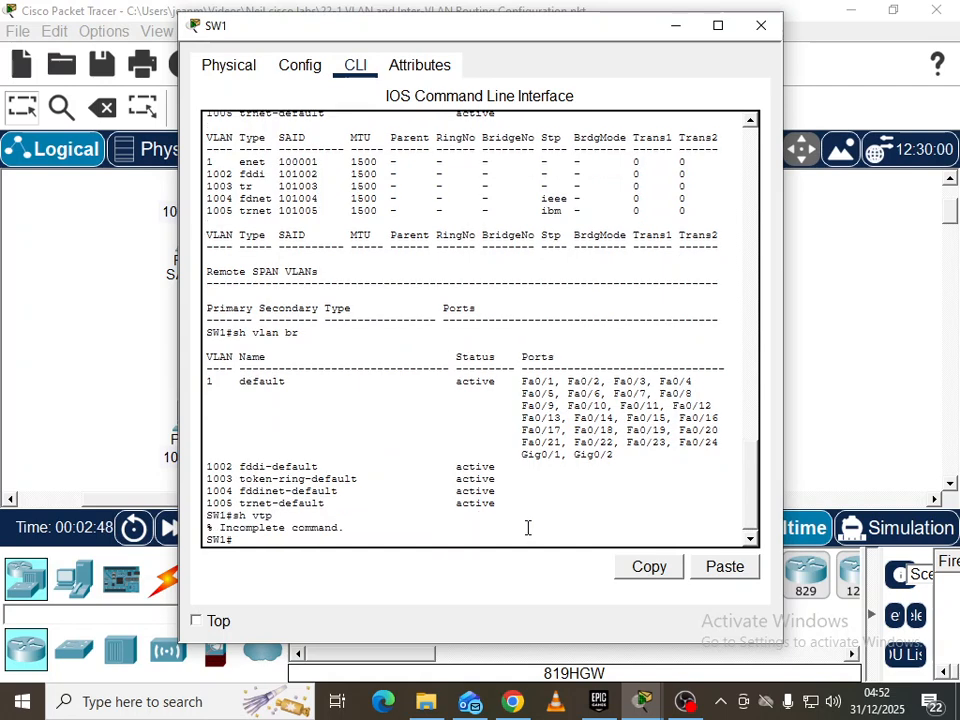
key("Up")
type("stat")
key("Tab")
key("Return")
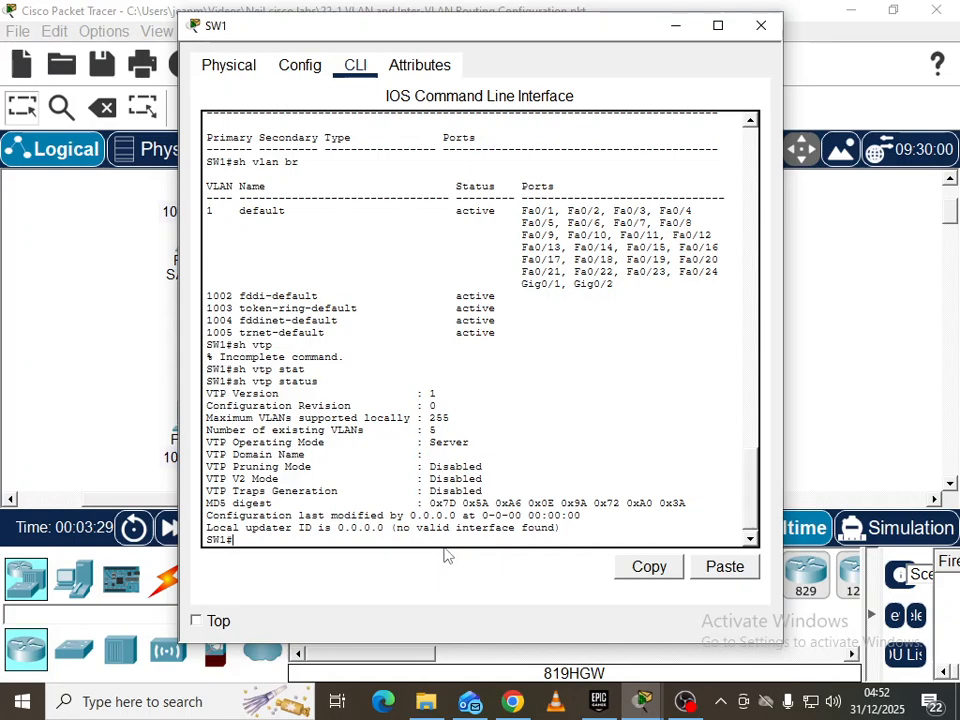
Set SW1's GigabitEthernet0/1 to switchport mode trunk from global configuration
left_click_drag(307, 33, 553, 52)
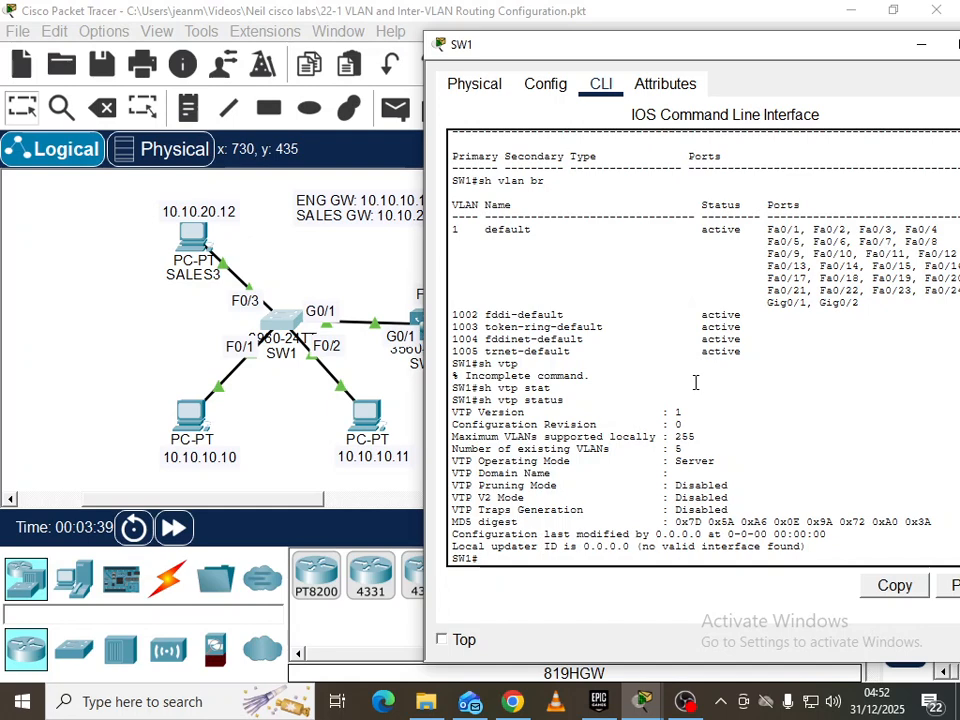
type("conf t")
key("Return")
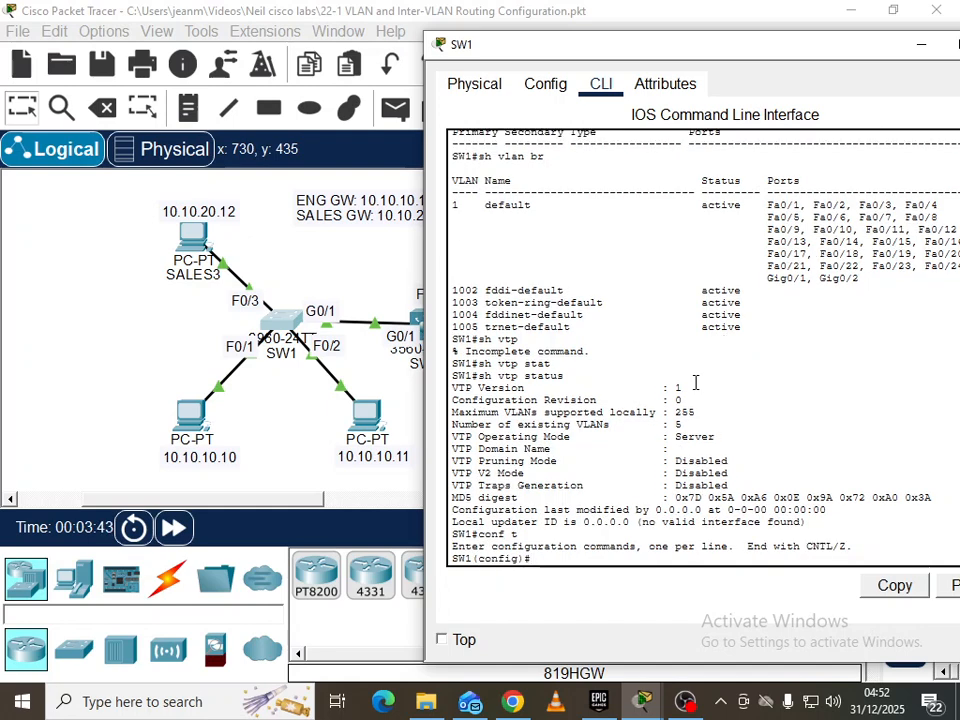
type("int g0/1")
key("Return")
type("swi")
key("Tab")
type("mod")
key("Tab")
type("trunk")
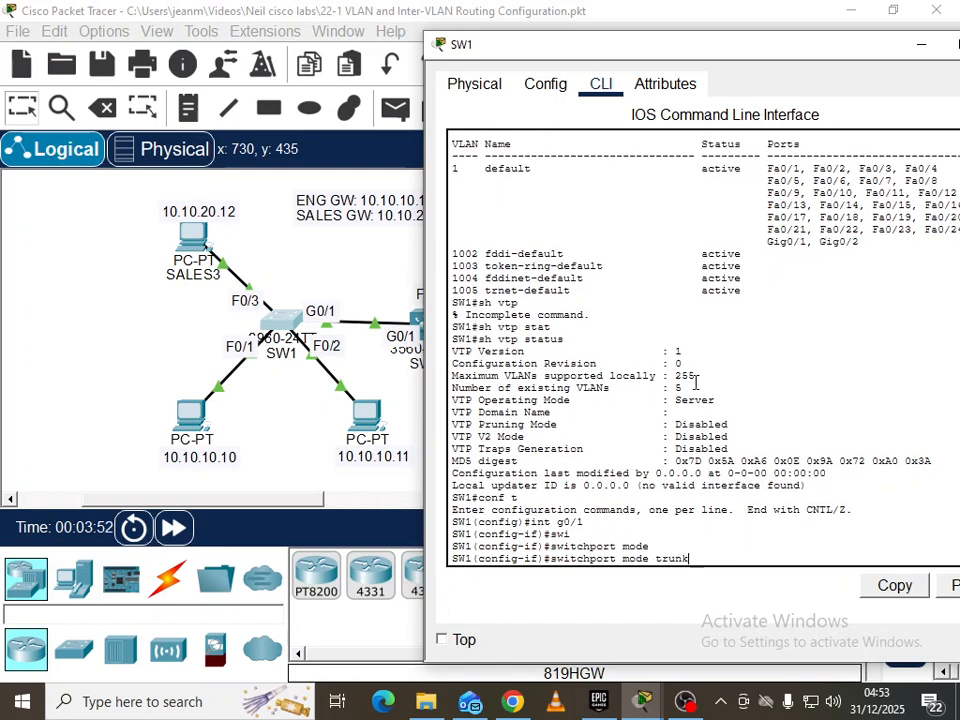
key("Return")
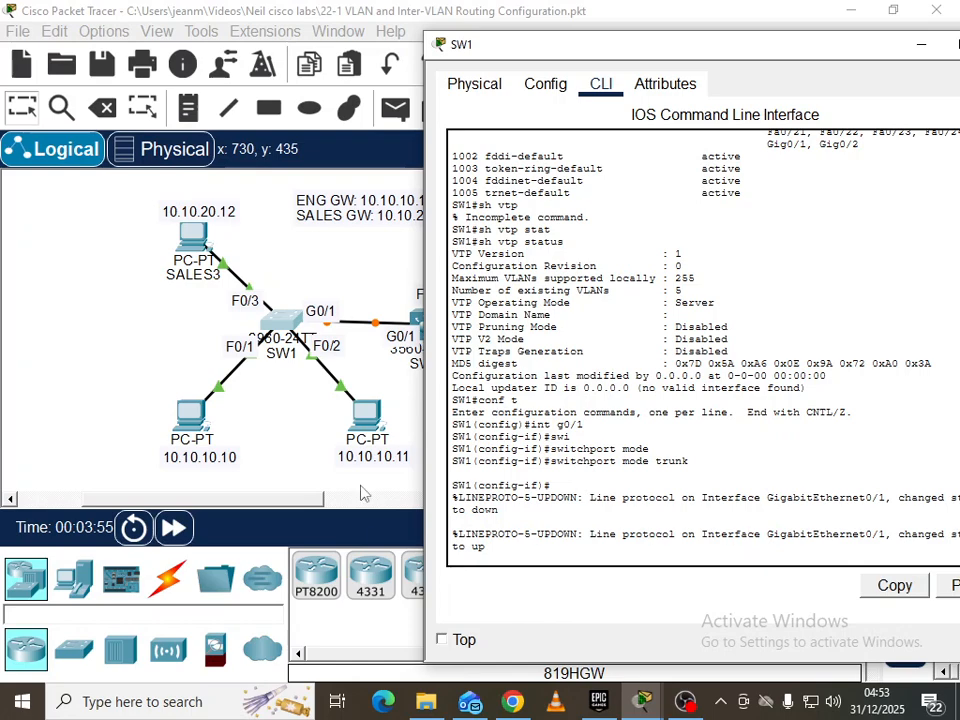
Open SW2's command line and enter privileged and global configuration mode
left_click(471, 376)
left_click(428, 320)
left_click(355, 64)
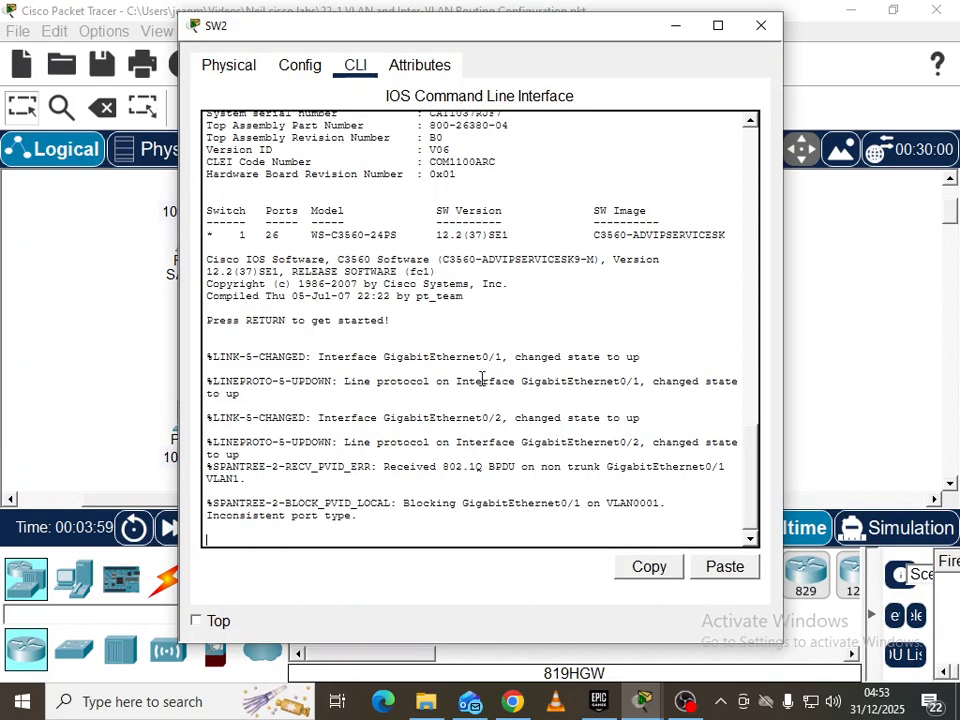
key("Return")
key("Return")
type("en")
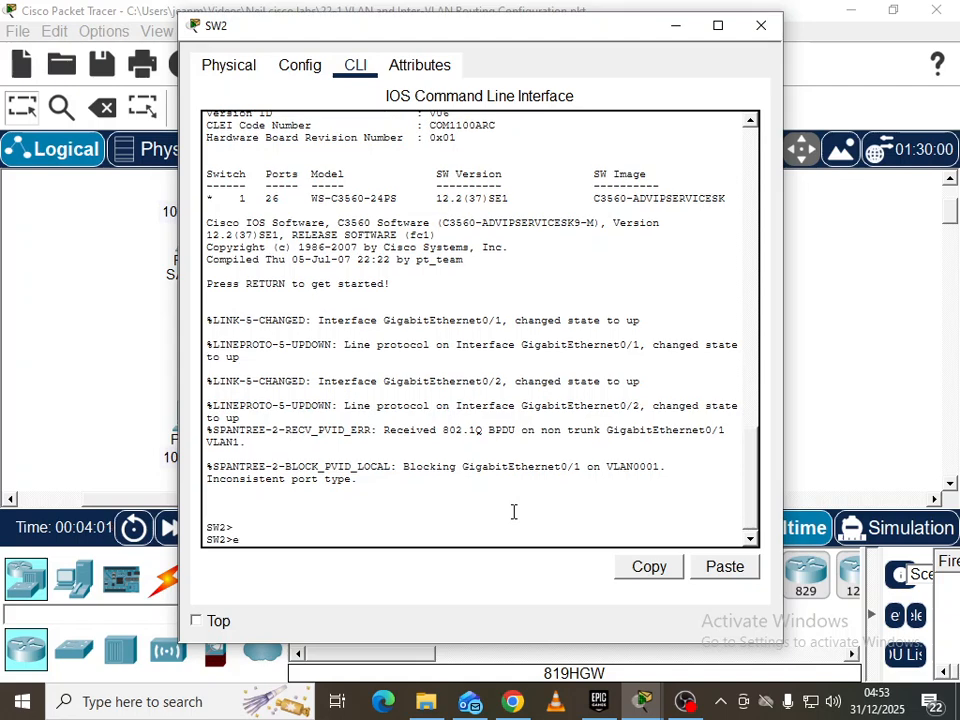
key("Return")
key("Return")
type("conf t")
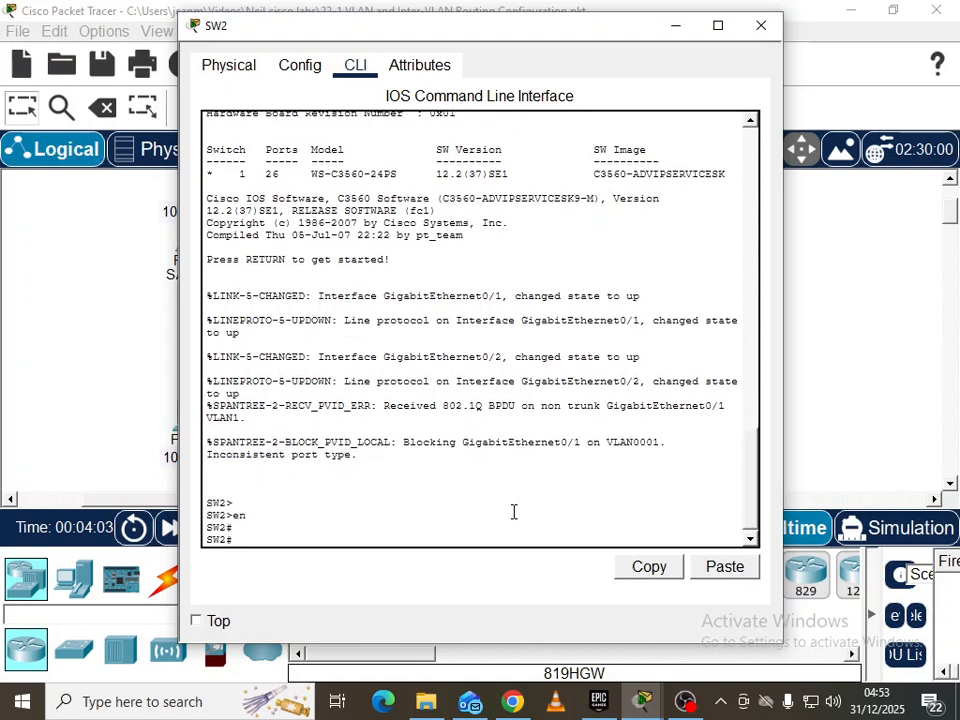
key("Return")
Discard a partial switch command and start configuring SW2 interface g0/1
type("swi")
key("Tab")
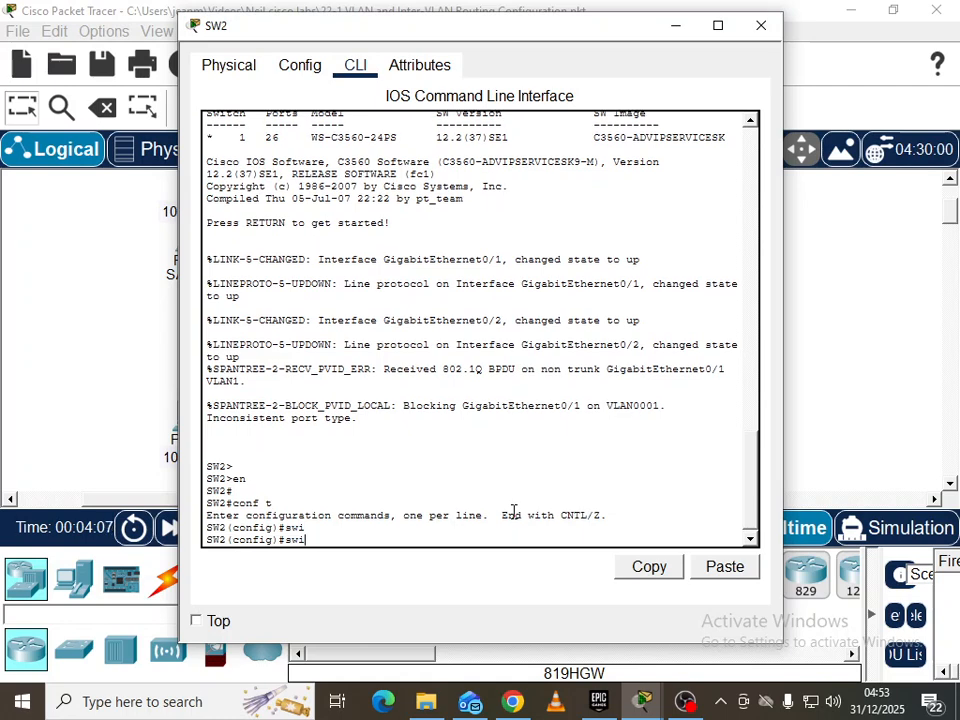
type("t")
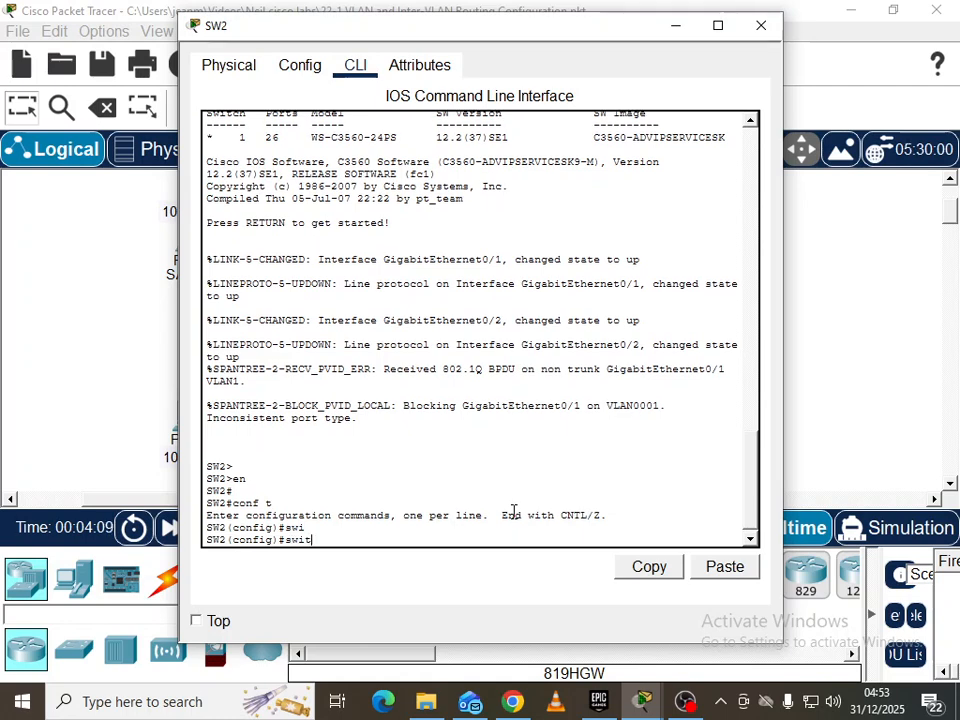
type("ch")
key("Tab")
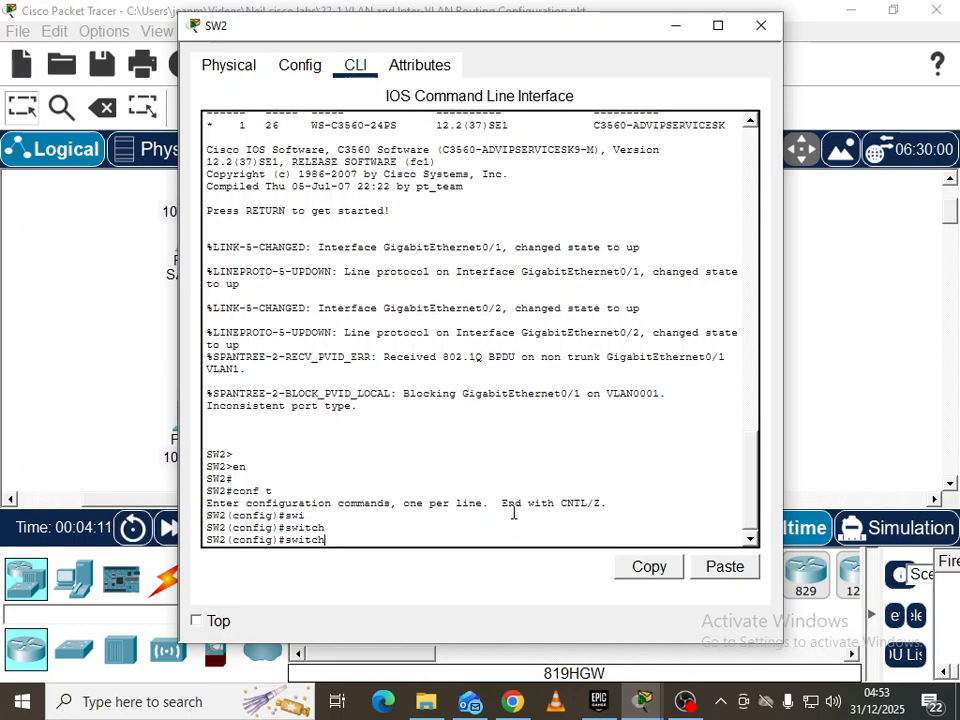
key("BackSpace")
key("BackSpace")
key("BackSpace")
key("BackSpace")
key("BackSpace")
key("BackSpace")
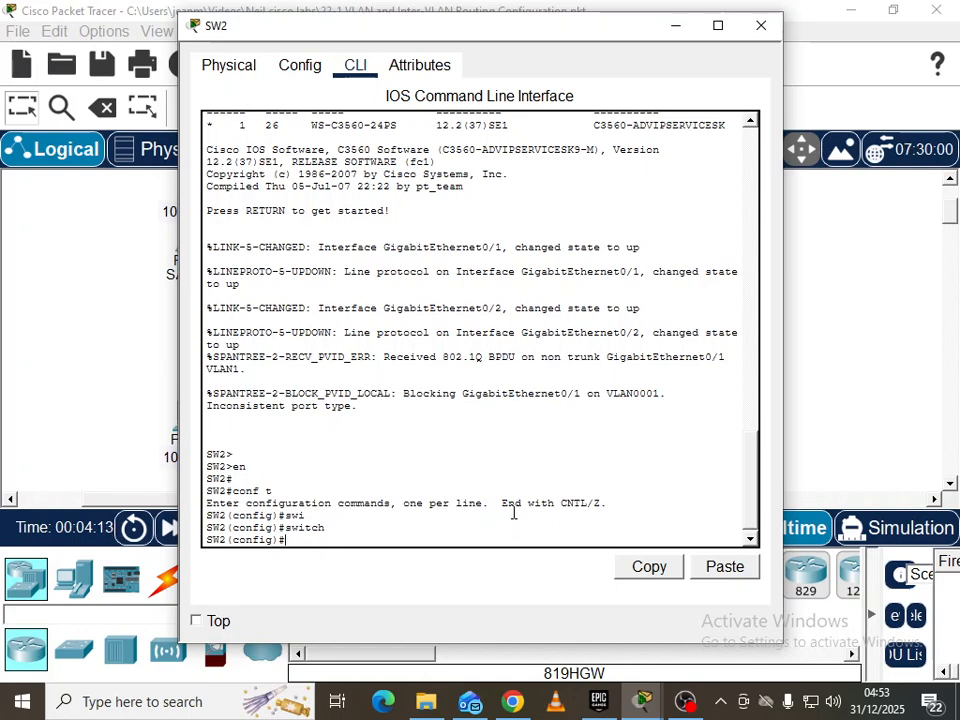
left_click_drag(370, 37, 673, 52)
type("int g0/")
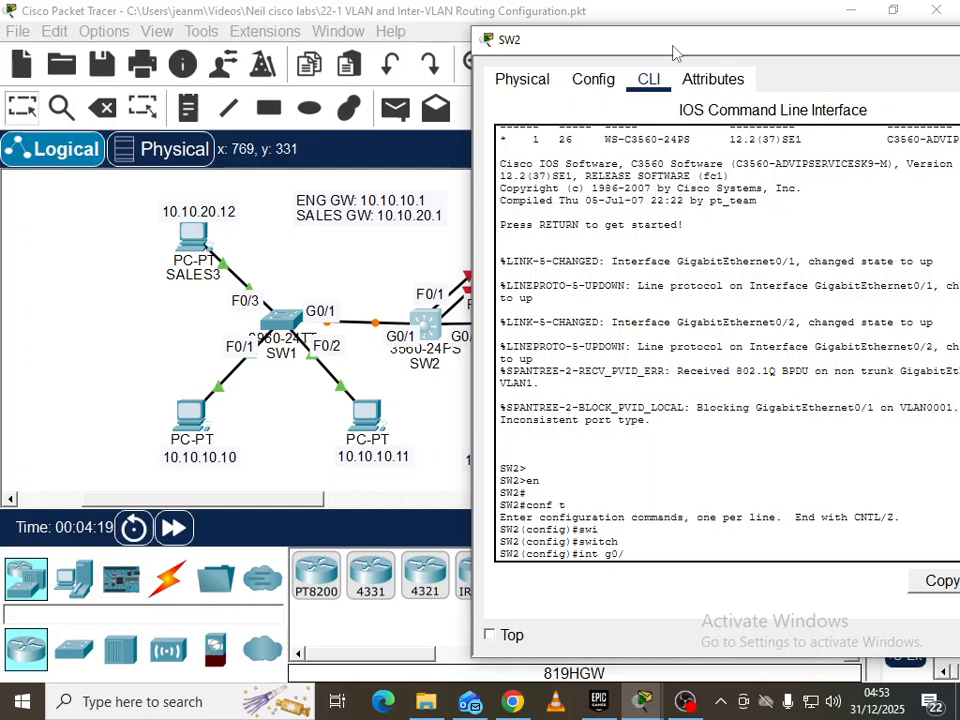
type("1")
key("Return")
Attempt switchport mode trunk on g0/1, correcting the 'ttrunk' typo
type("swi")
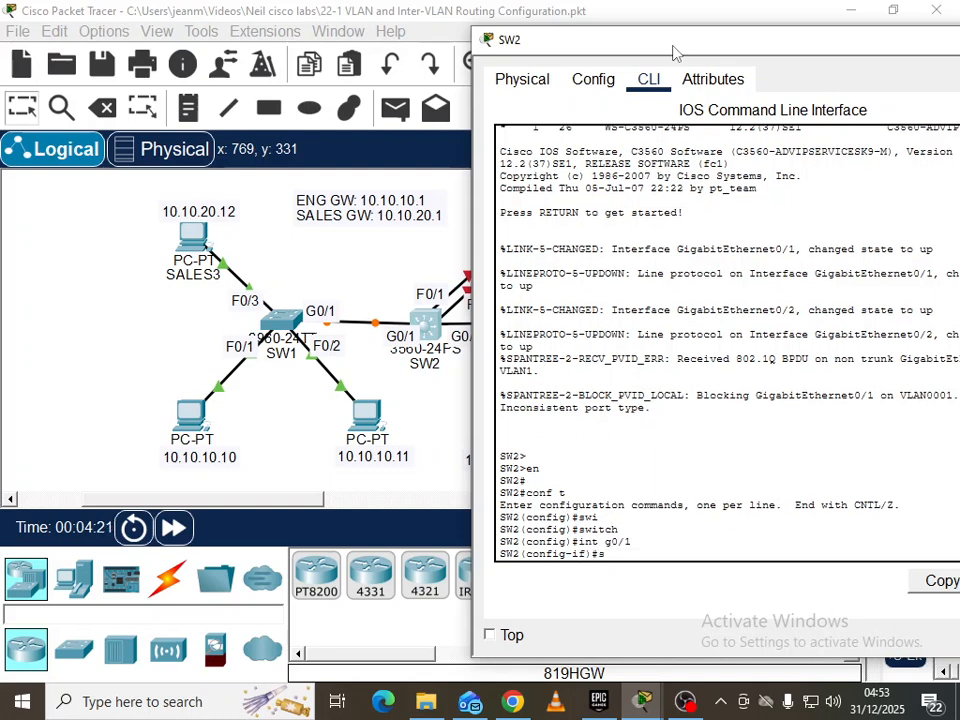
key("Tab")
type("mode ttrunk")
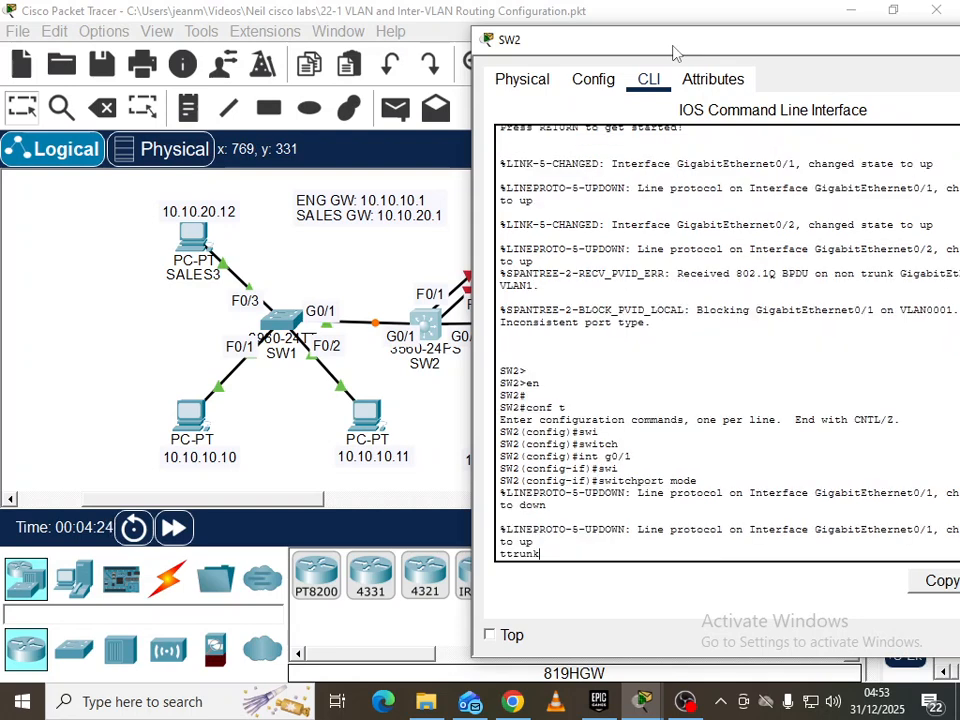
key("Return")
key("Up")
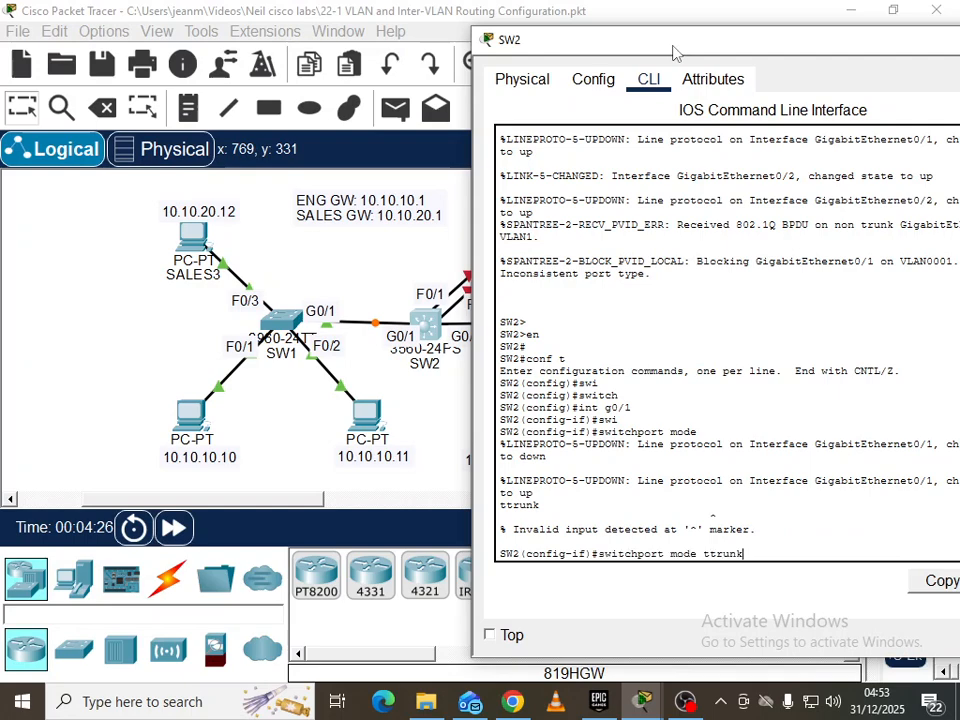
key("BackSpace")
key("Return")
left_click_drag(720, 43, 645, 48)
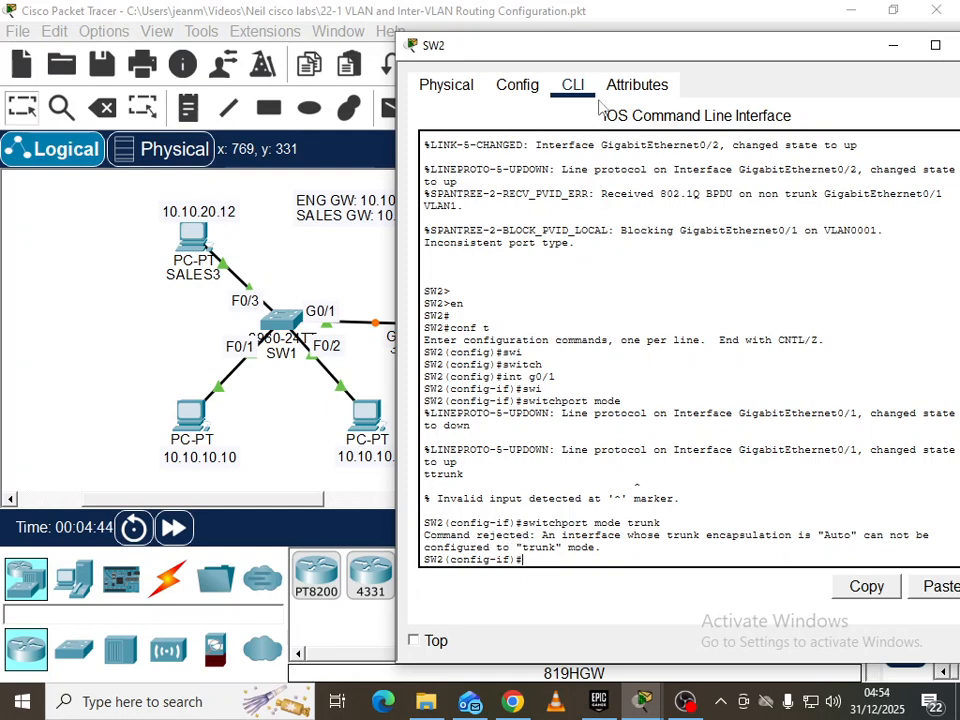
left_click_drag(578, 56, 621, 47)
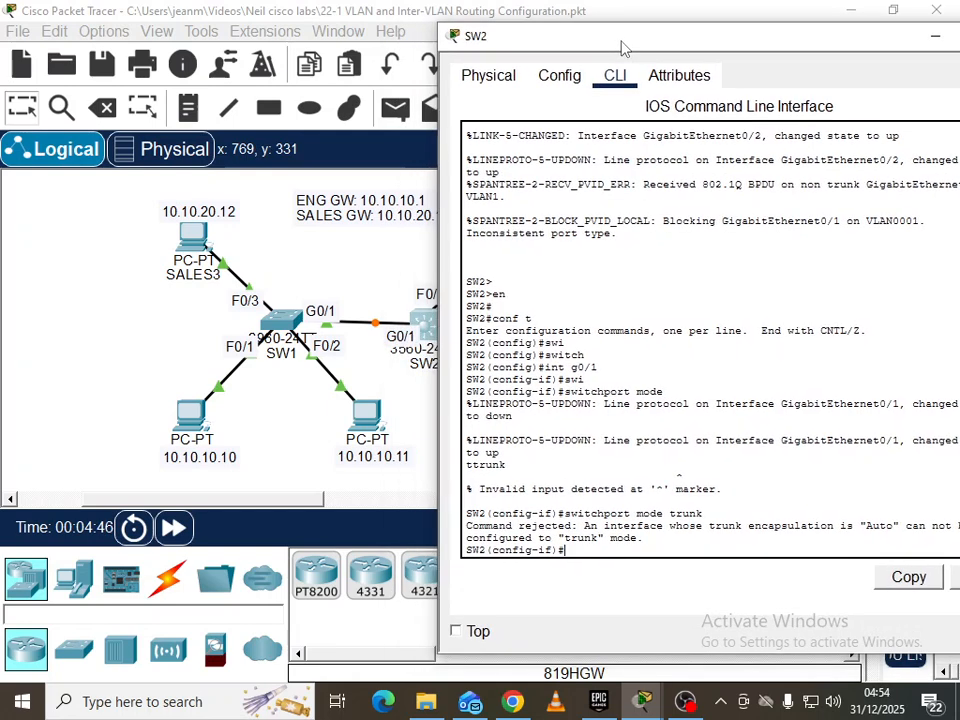
Set SW2 G0/1 trunk encapsulation to dot1q
type("wit")
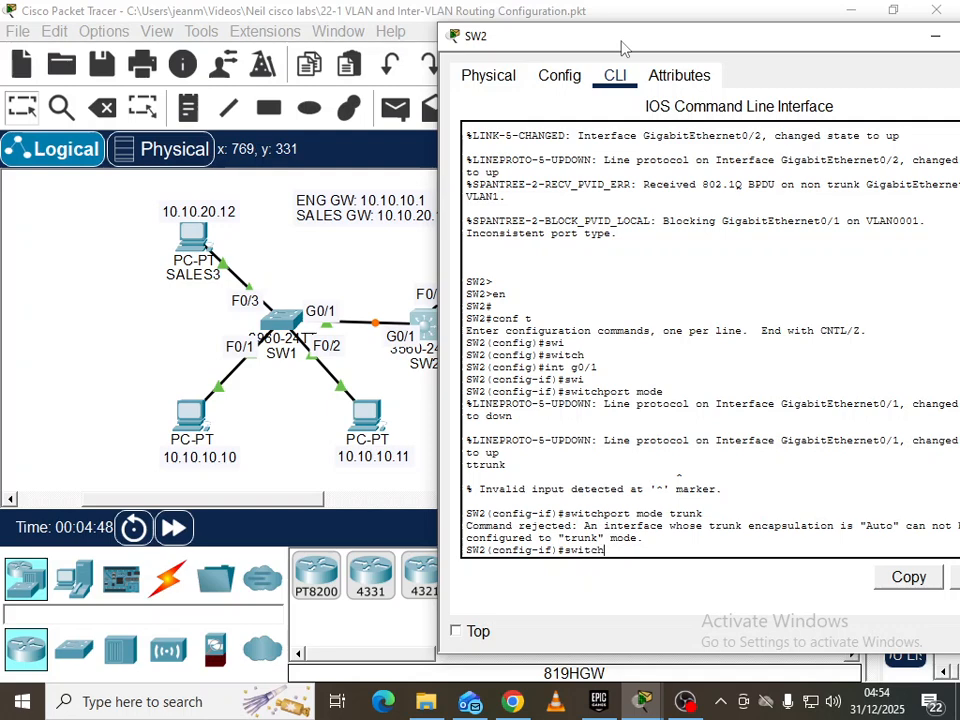
type("ch")
key("Tab")
type("trunk enc")
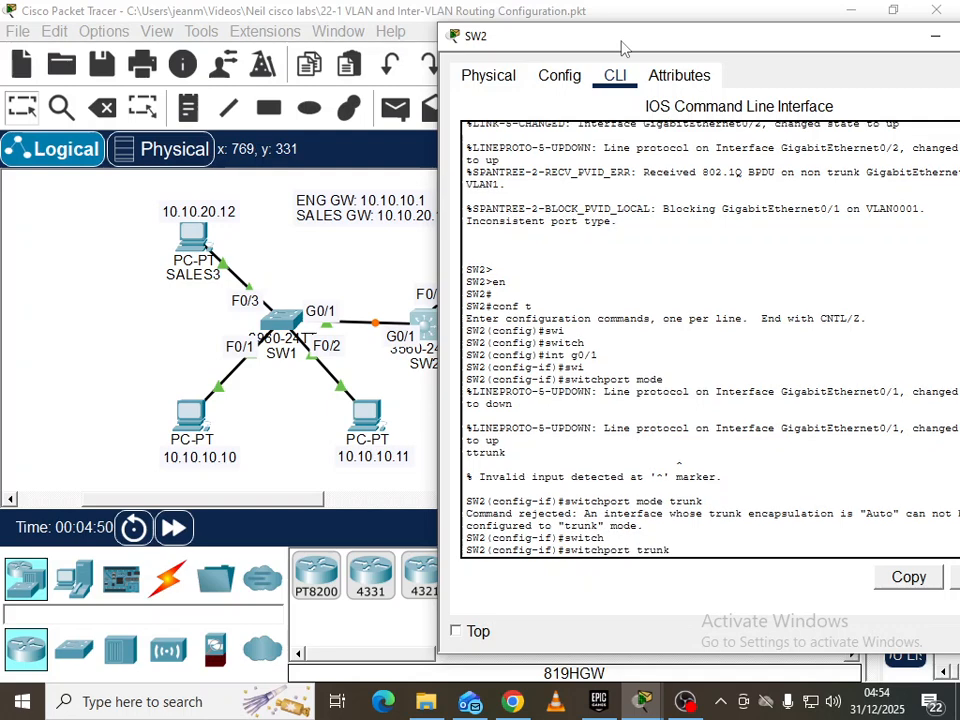
key("Tab")
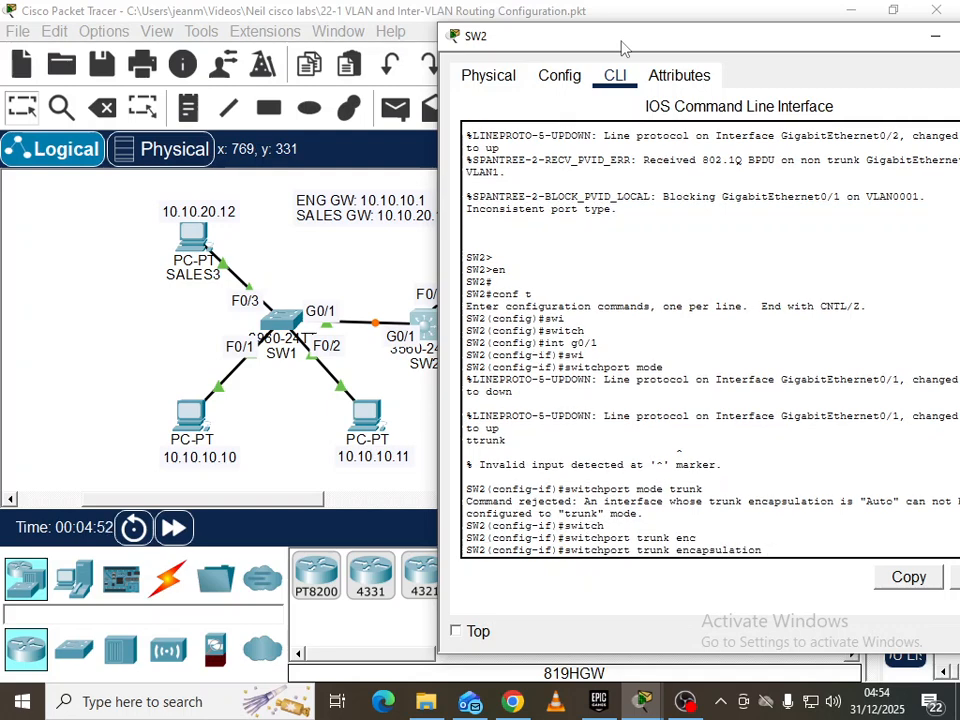
type("dot")
key("Tab")
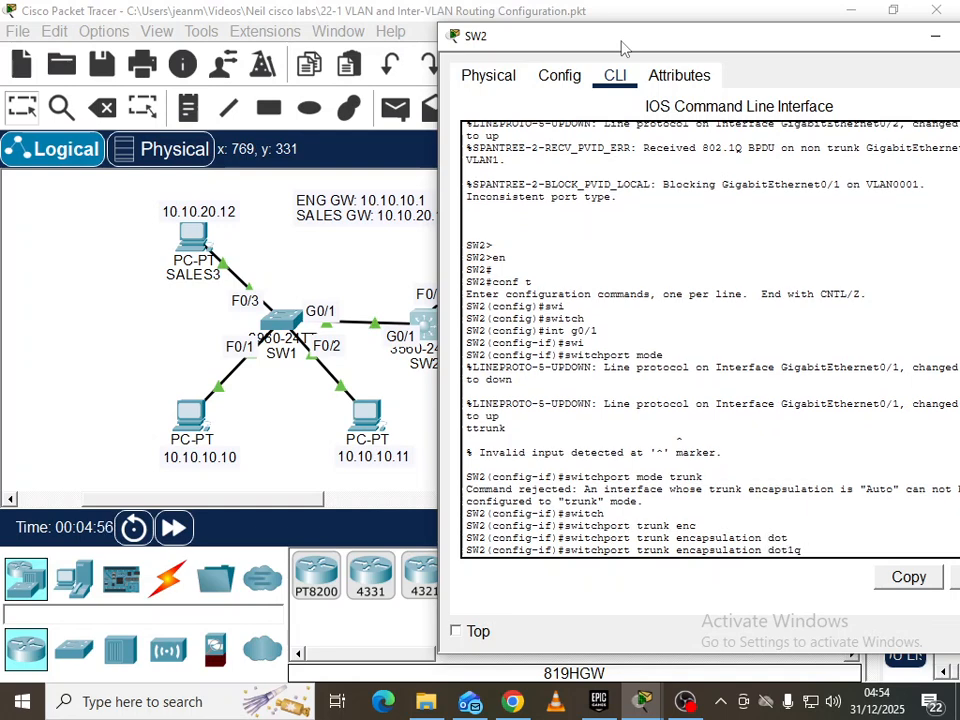
key("Return")
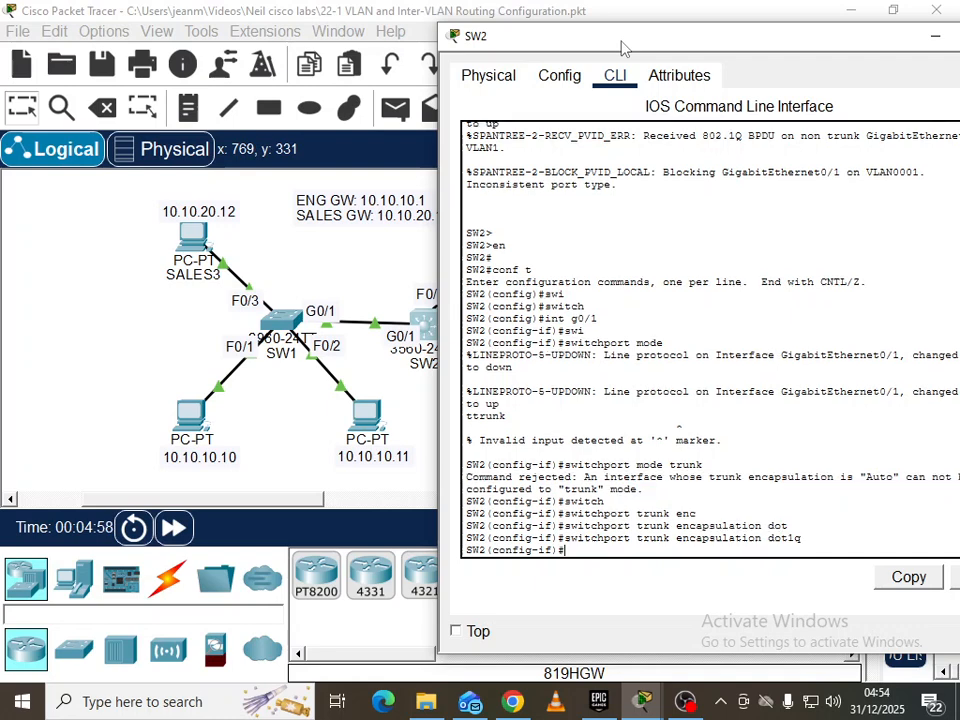
Set SW2 G0/1 to switchport mode trunk
type("swi")
key("Tab")
type("mode tr")
key("Tab")
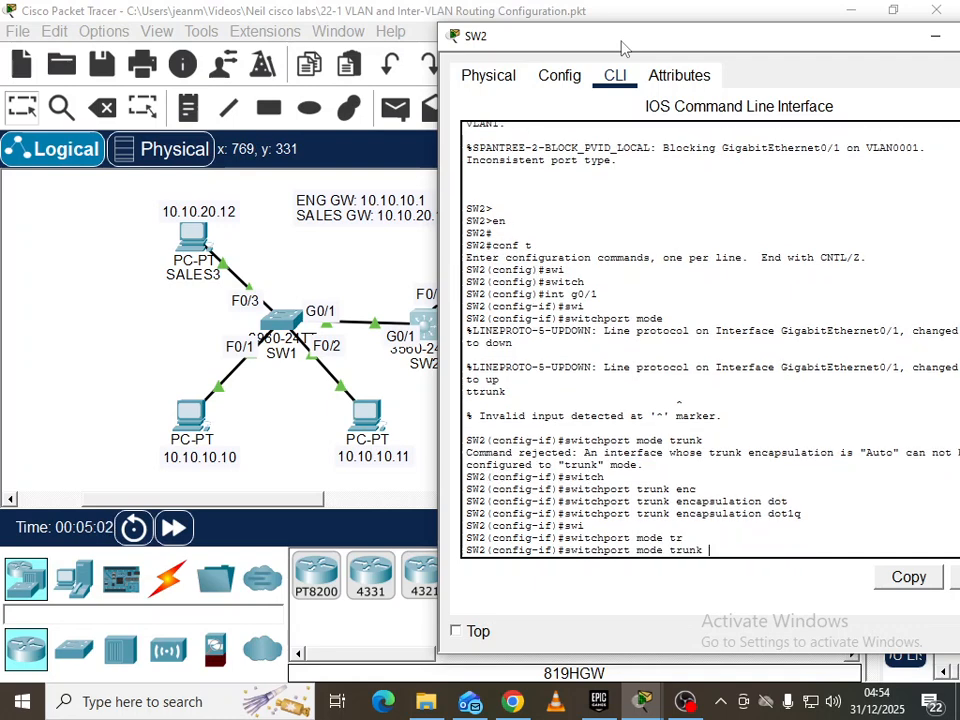
key("Return")
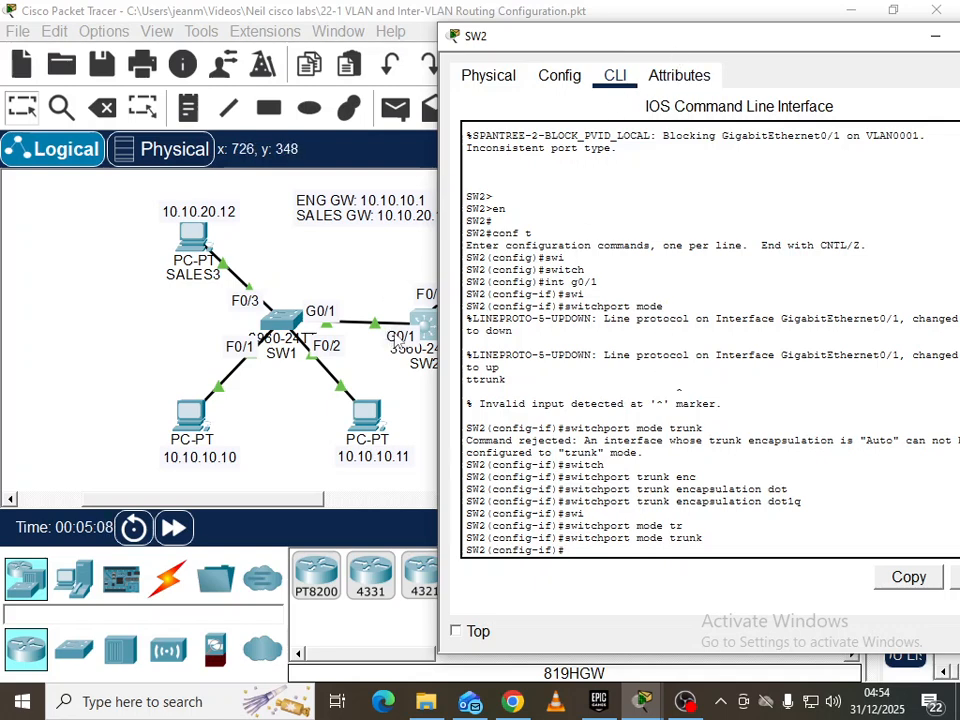
Set SW2 interface G0/2 trunk encapsulation to dot1q
left_click_drag(729, 47, 575, 411)
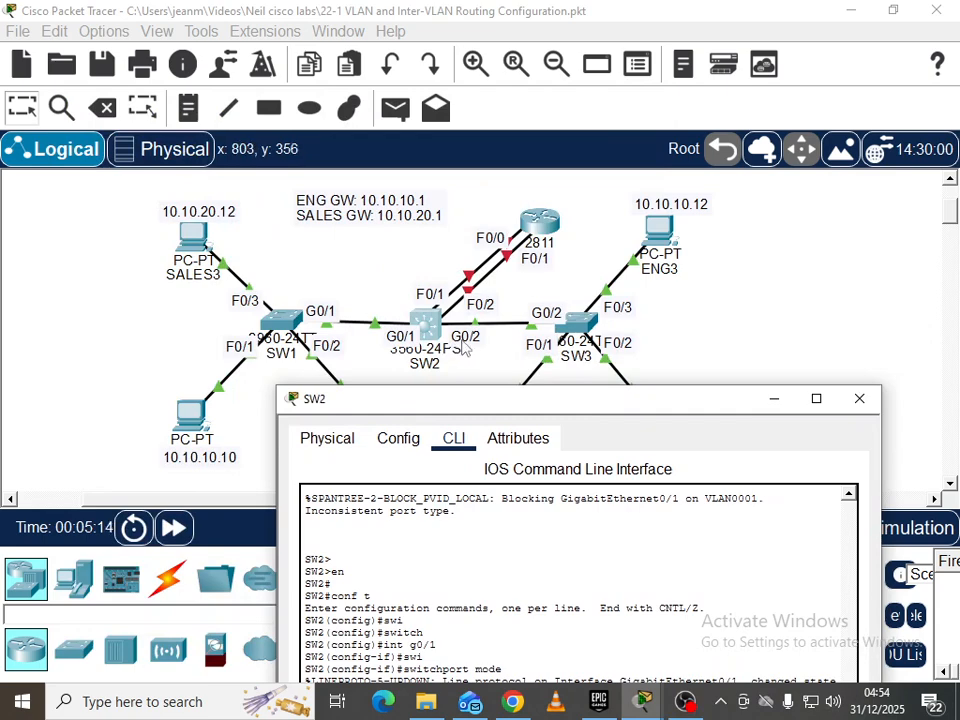
left_click_drag(481, 412, 489, 94)
type("int g0/2")
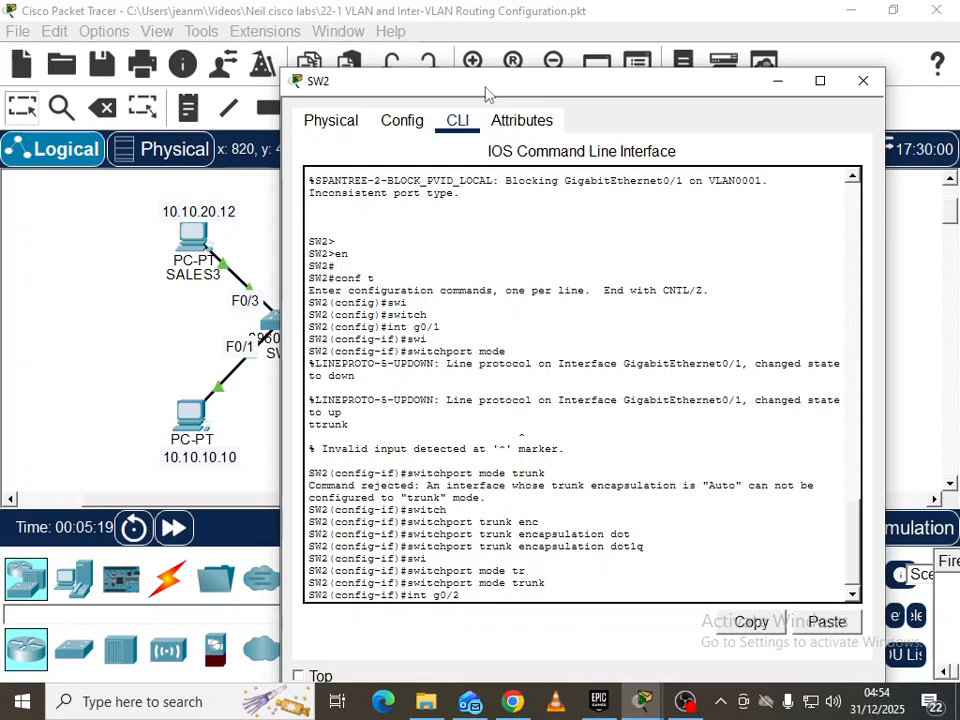
key("Return")
type("swi")
key("Tab")
type("trun")
key("Tab")
type("encap do")
key("Tab")
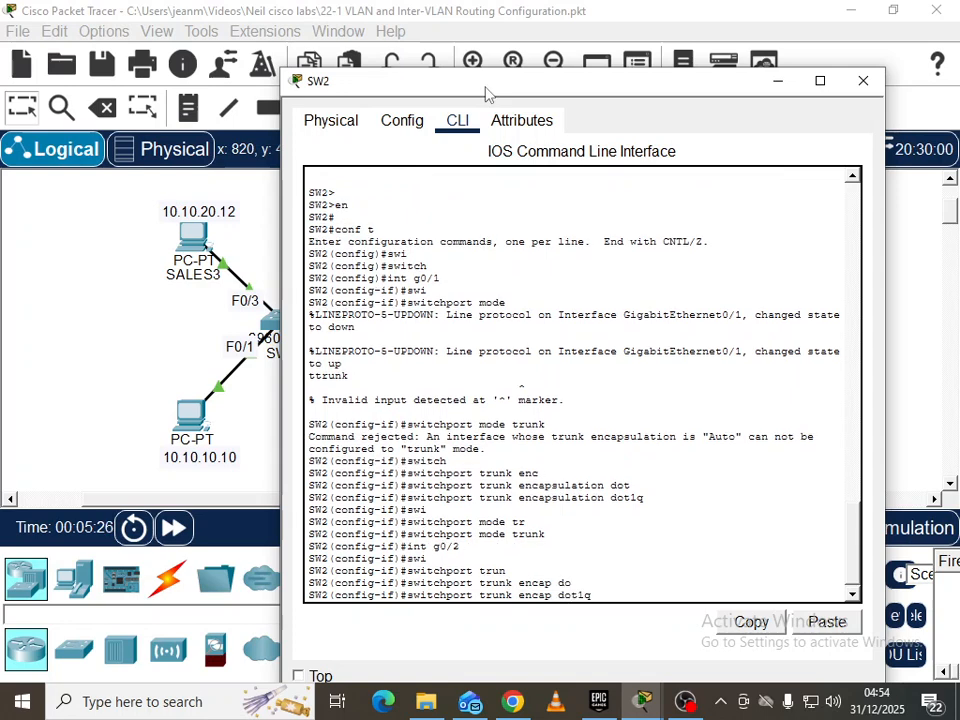
key("Return")
Put SW2 G0/2 into switchport mode trunk
type("swi")
key("Tab")
type("mod")
key("Tab")
type("trunk")
key("Return")
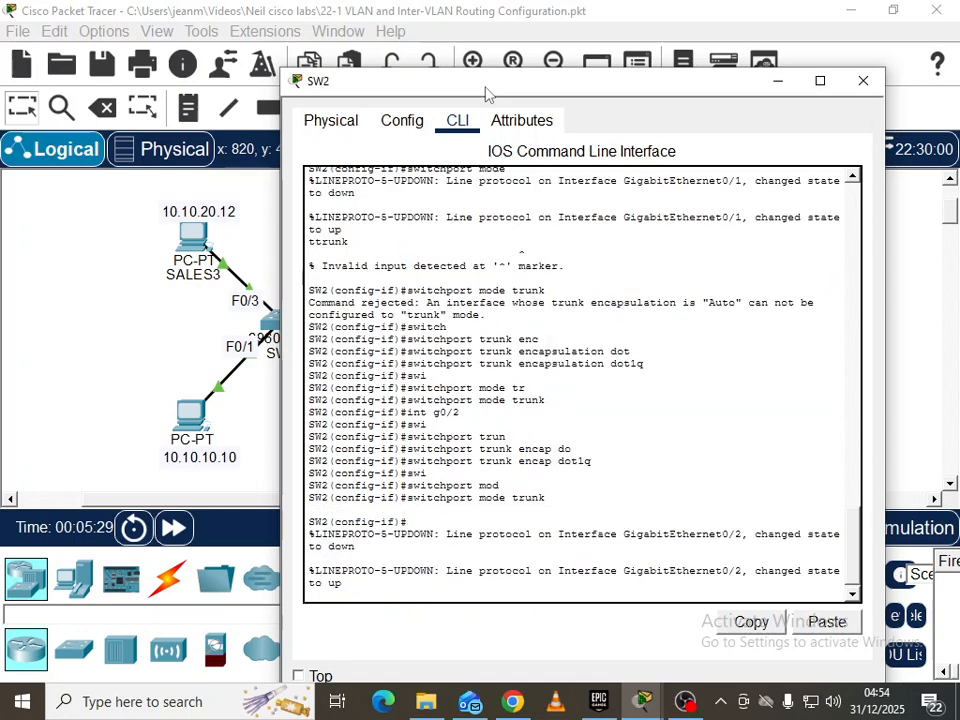
key("Return")
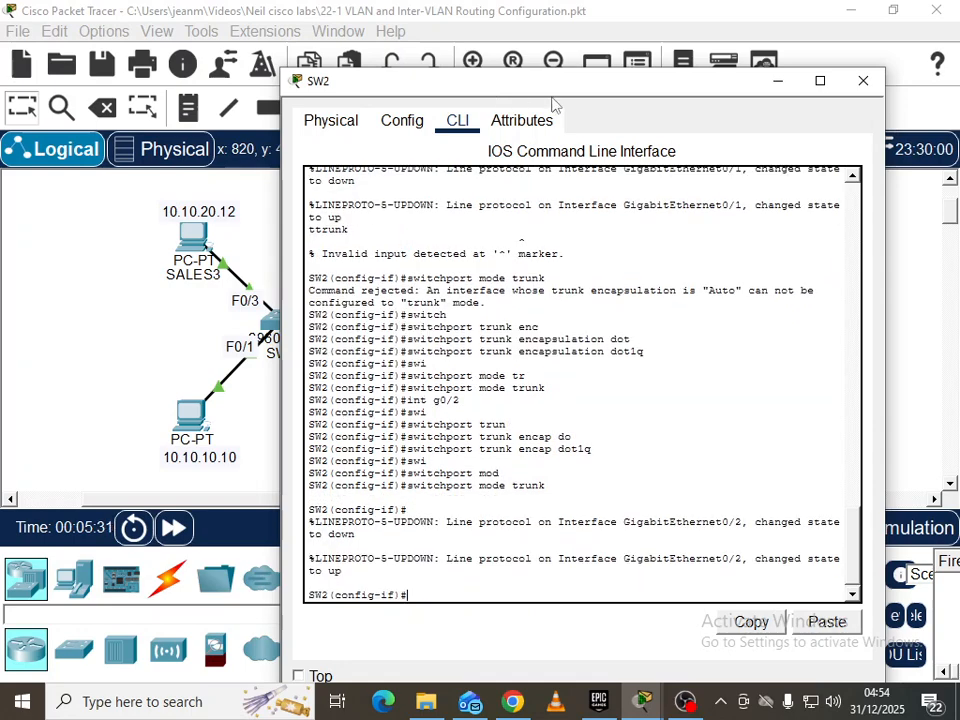
Close SW2's console and open SW3's command line in privileged mode
left_click(862, 81)
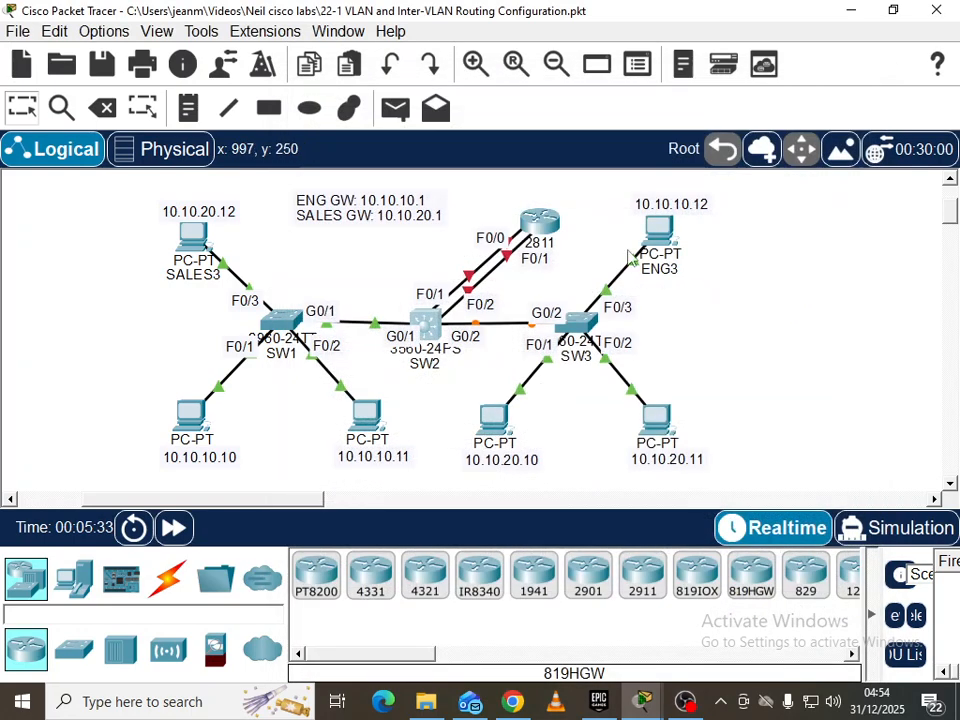
left_click(588, 325)
left_click(355, 62)
left_click_drag(357, 33, 793, 85)
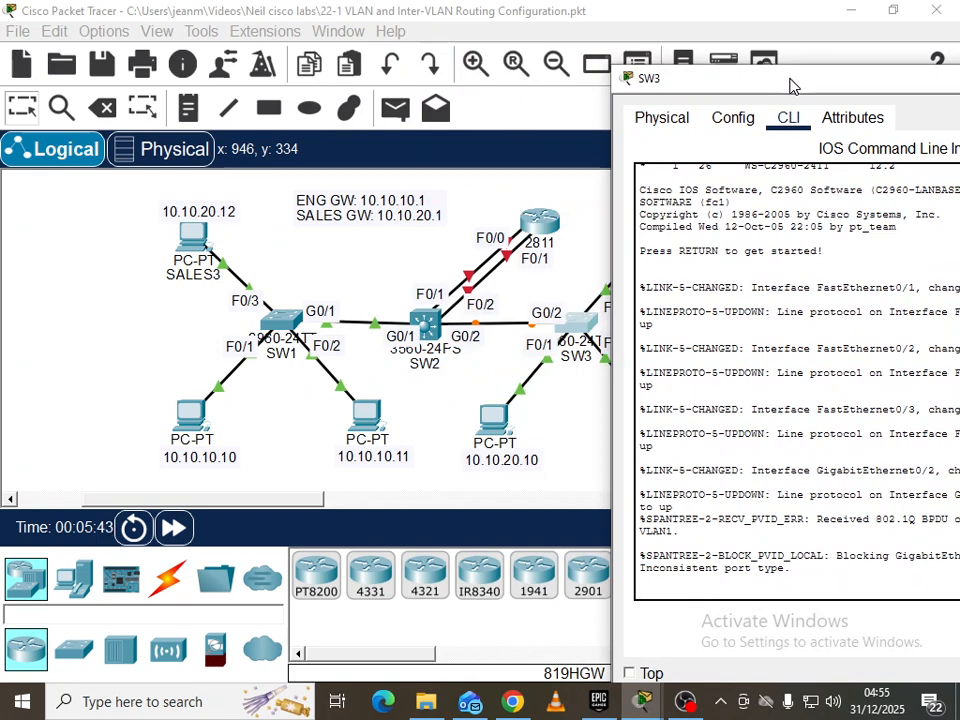
left_click_drag(790, 85, 630, 73)
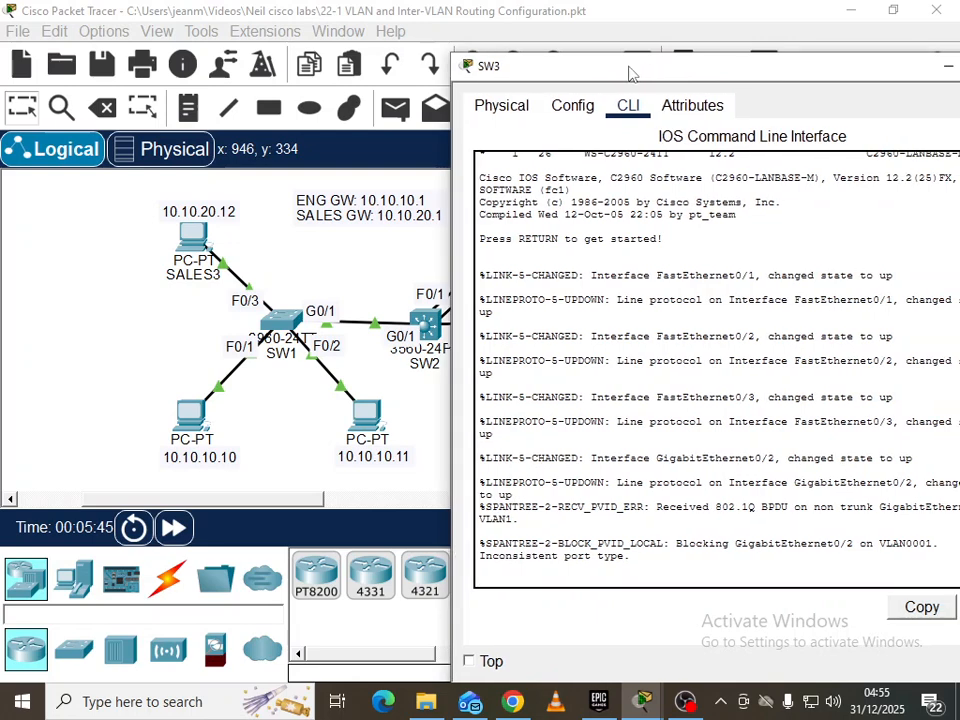
key("Return")
key("Return")
type("en")
key("Return")
Set SW3 interface G0/2 to switchport mode trunk
type("conf t")
key("Return")
type("int g0/2")
key("Return")
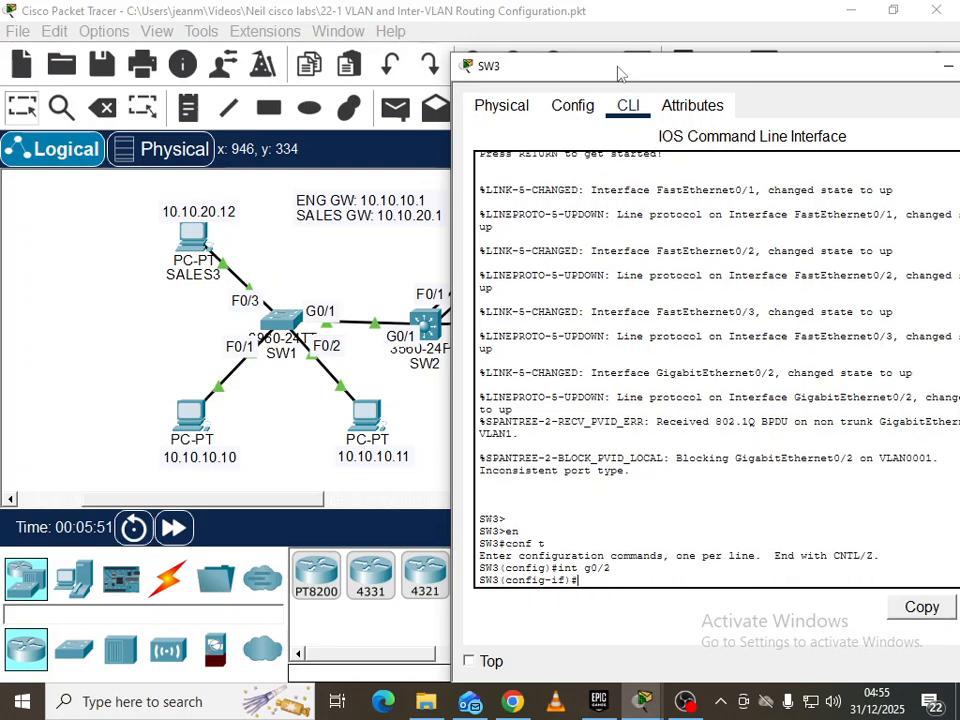
type("swi")
key("Tab")
type("mode trun")
key("Tab")
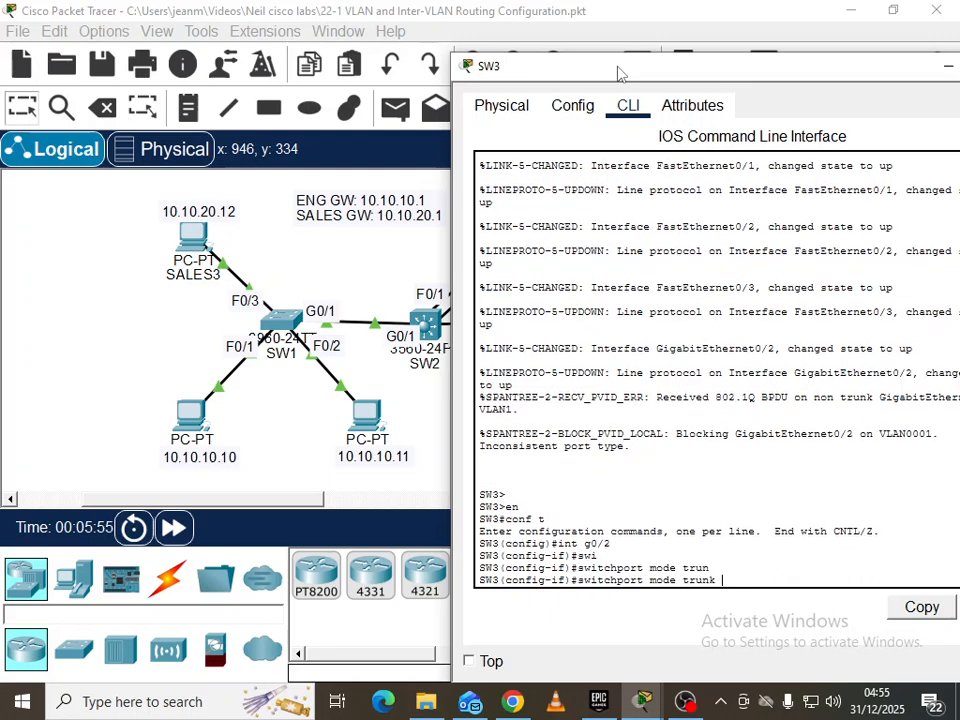
key("Return")
key("Return")
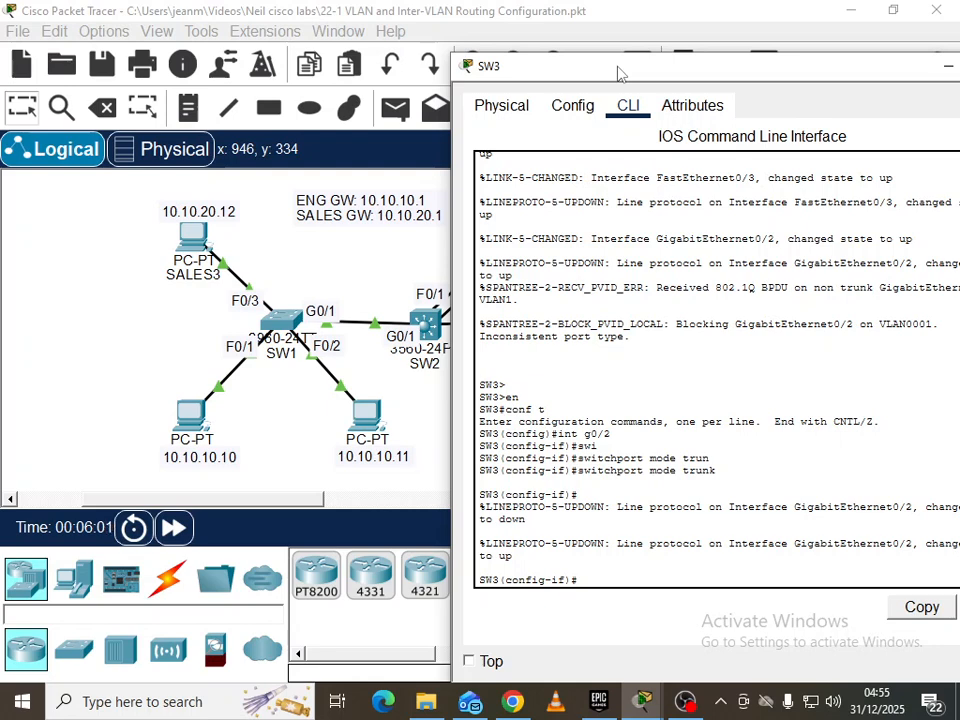
Reopen SW1's console and exit interface configuration mode
left_click(283, 358)
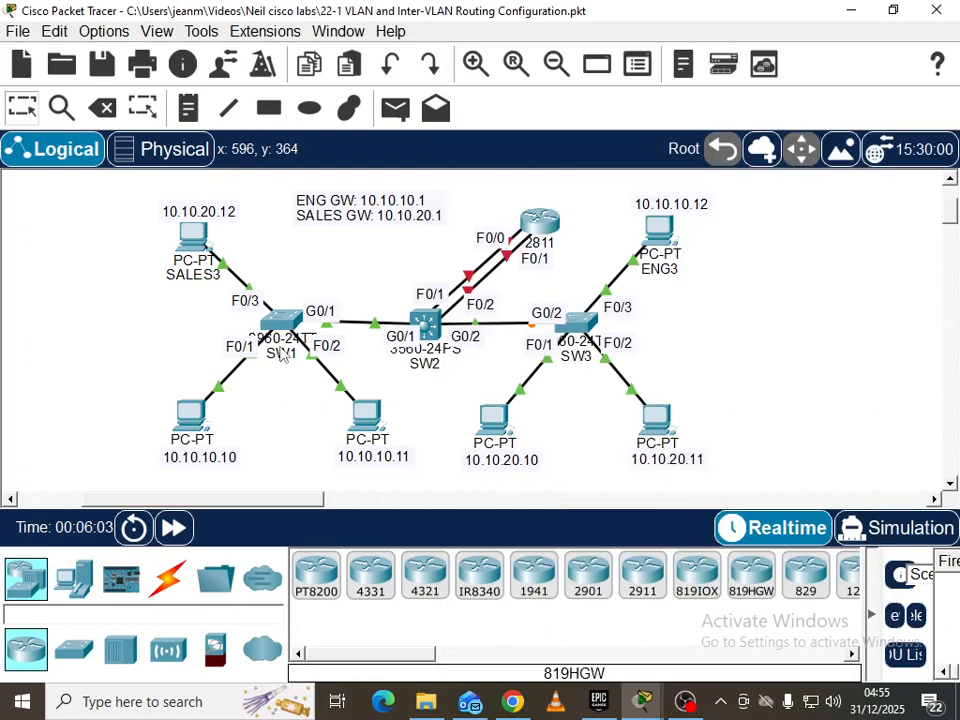
left_click(285, 318)
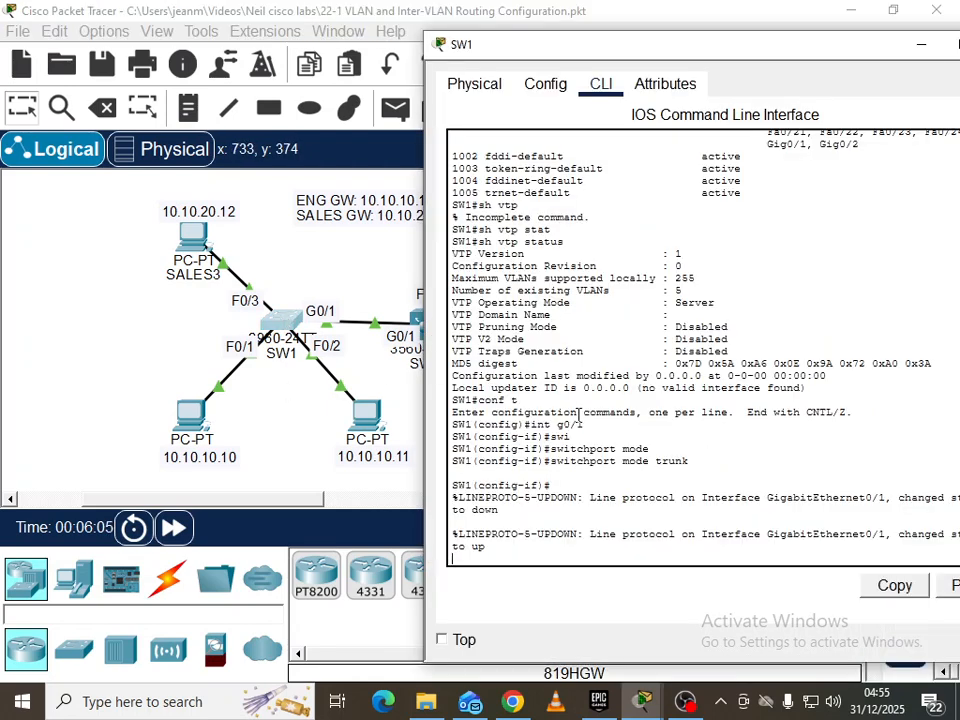
key("Return")
type("exit")
key("Return")
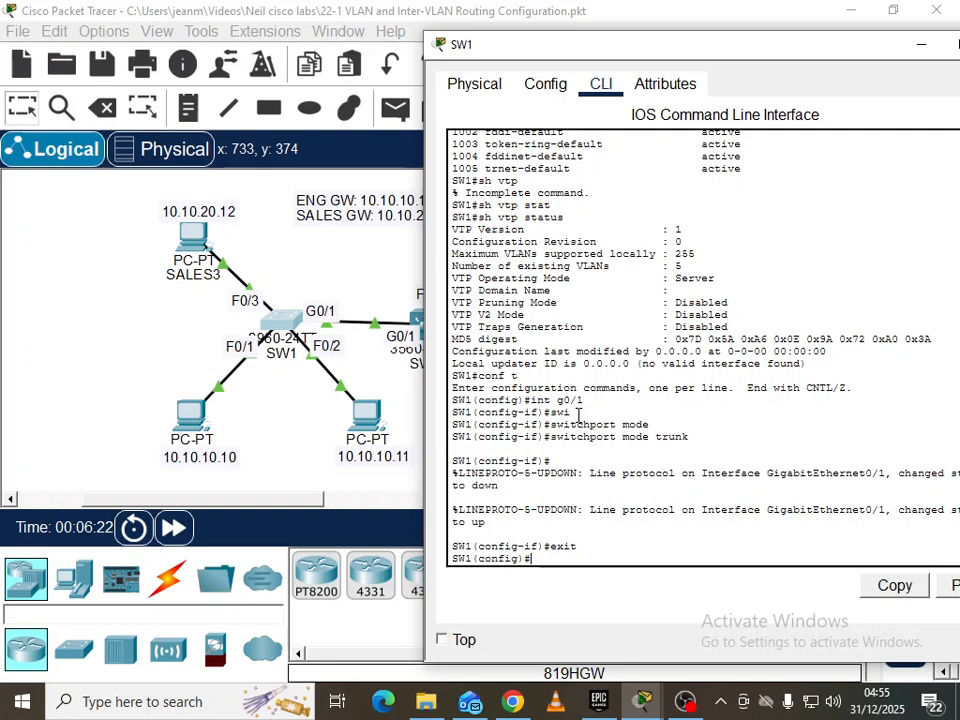
left_click(300, 420)
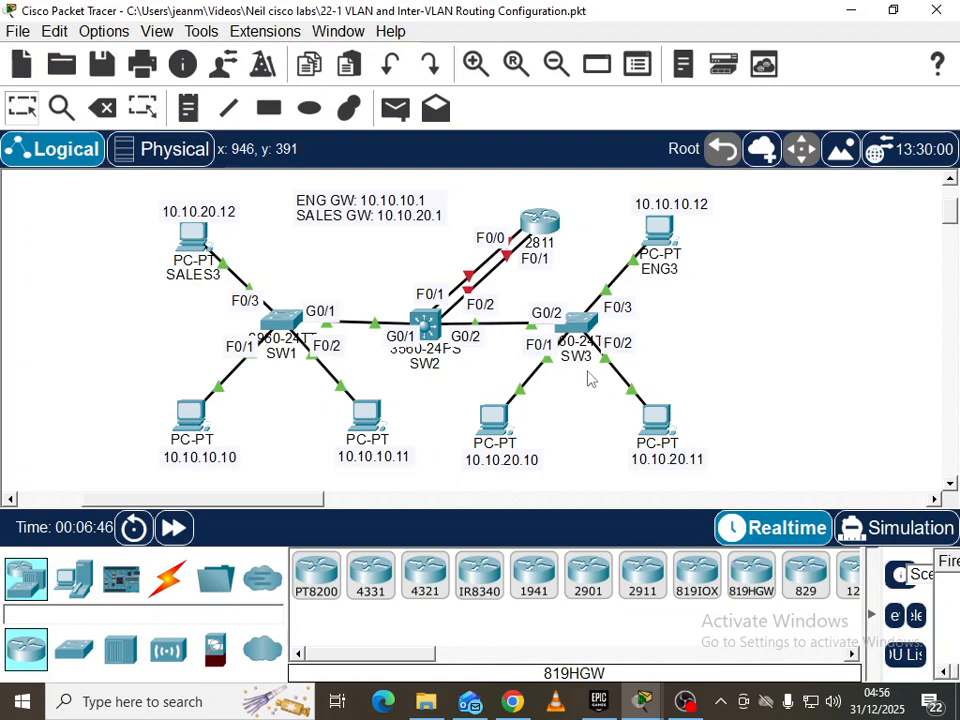
left_click(292, 325)
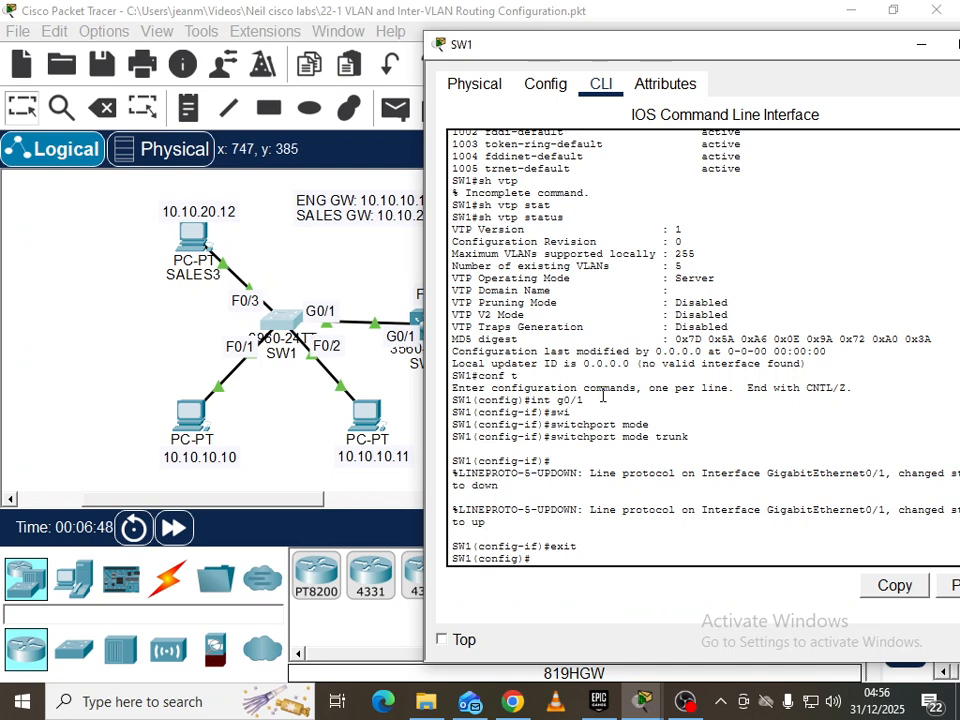
Set SW1's VTP domain to Corp and VTP mode to server
type("vtp")
key("Tab")
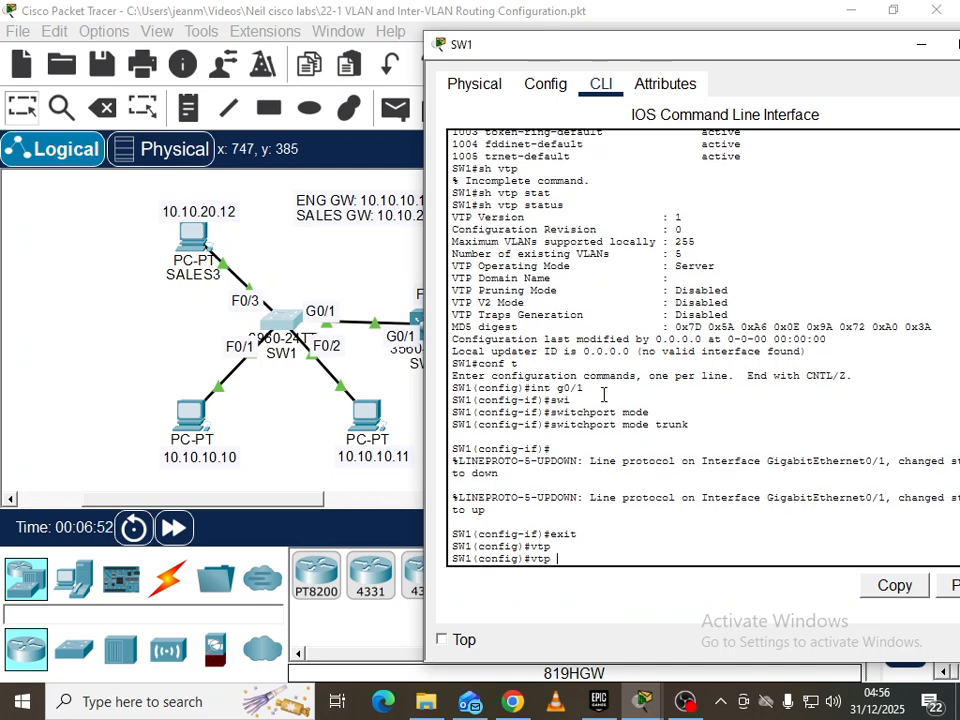
type("dom")
key("Tab")
type("Cor")
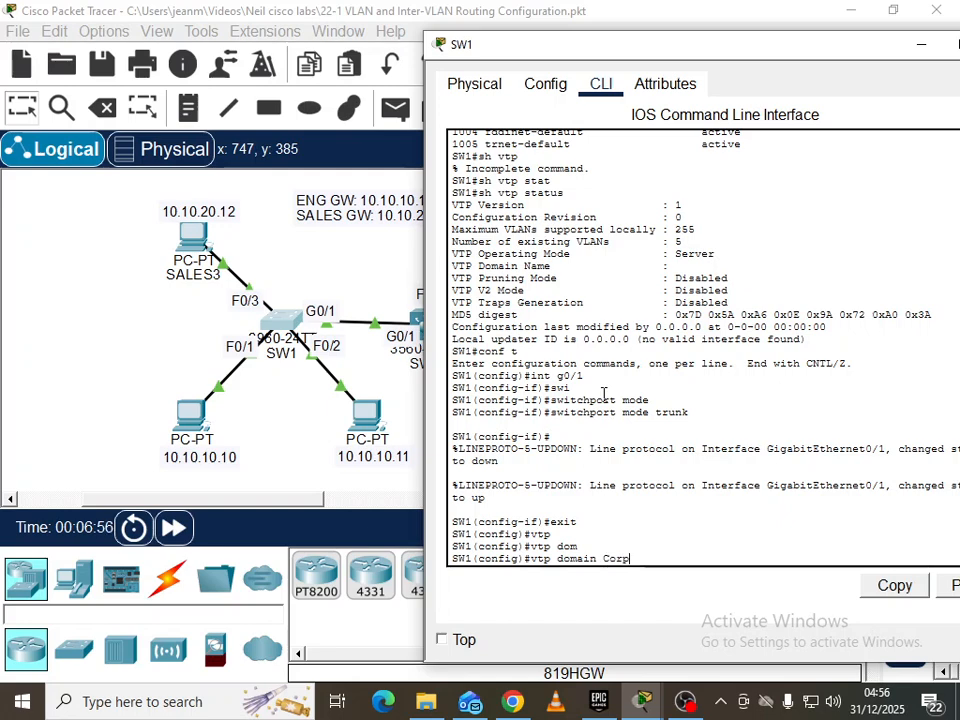
type("p")
key("Return")
key("Return")
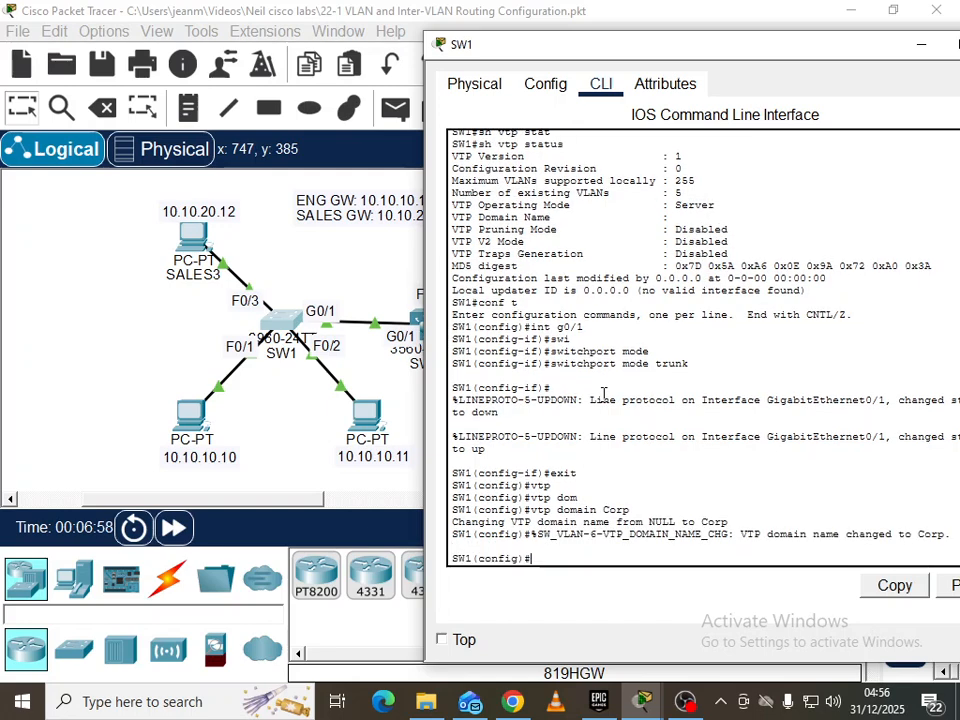
type("vtp mo")
key("Tab")
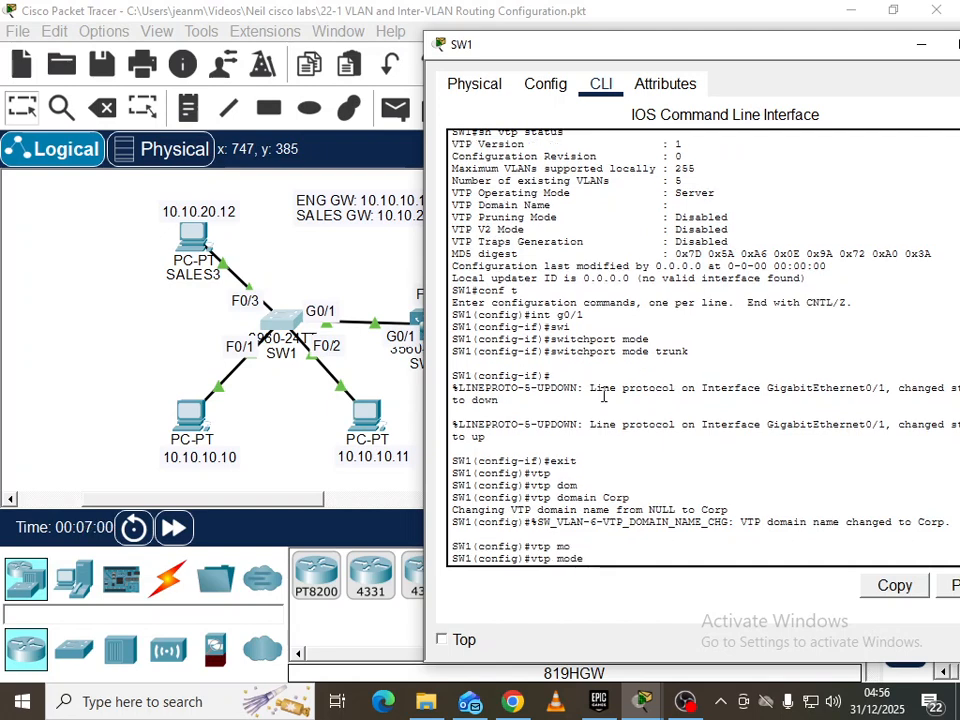
type("server")
key("Return")
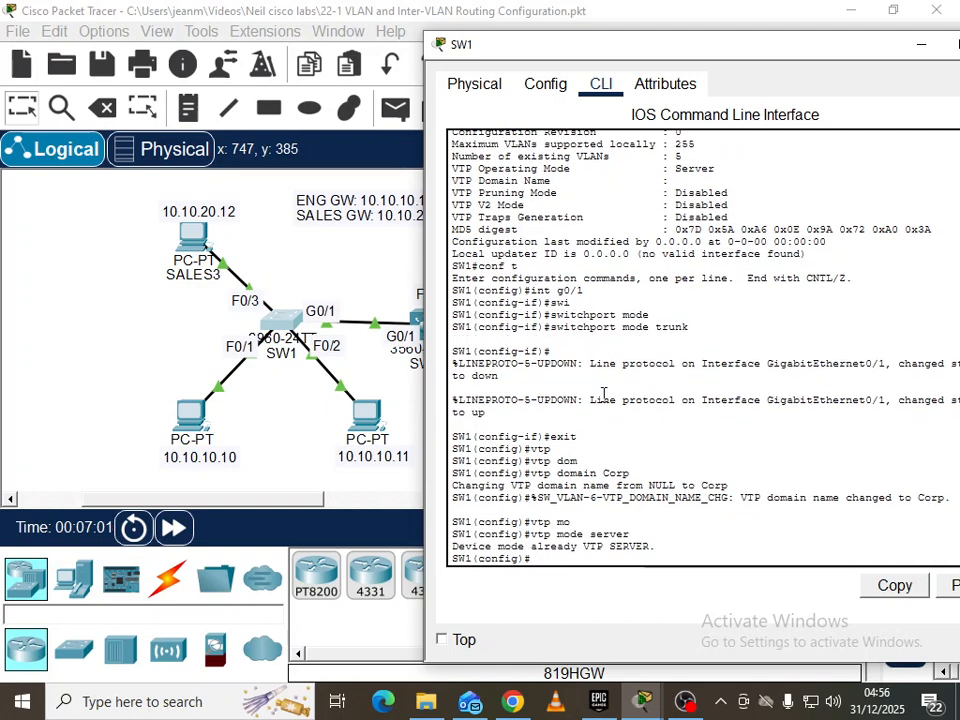
On SW2, exit interface mode and set the VTP domain to Corp
left_click(294, 437)
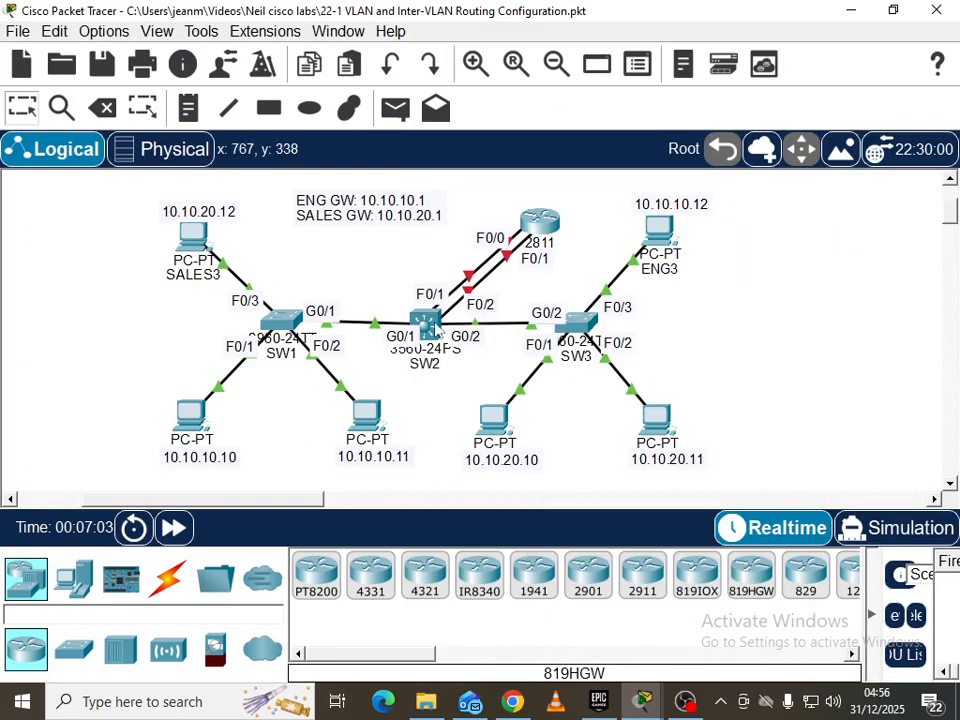
left_click(438, 331)
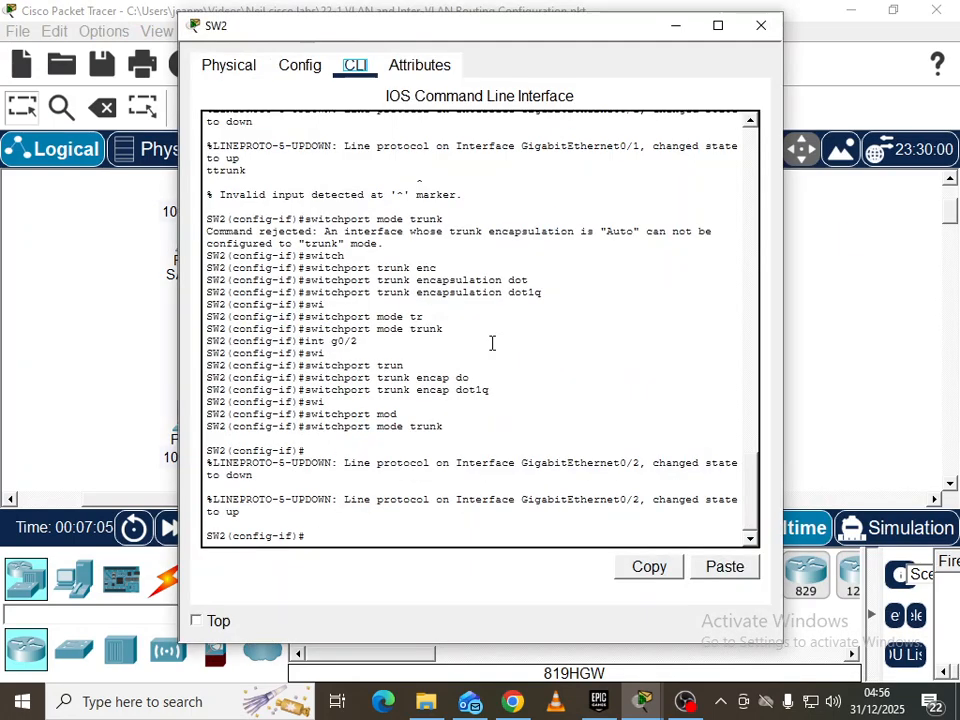
type("exit")
key("Return")
key("Return")
type("vtp dom")
key("Tab")
type("Corp")
key("Return")
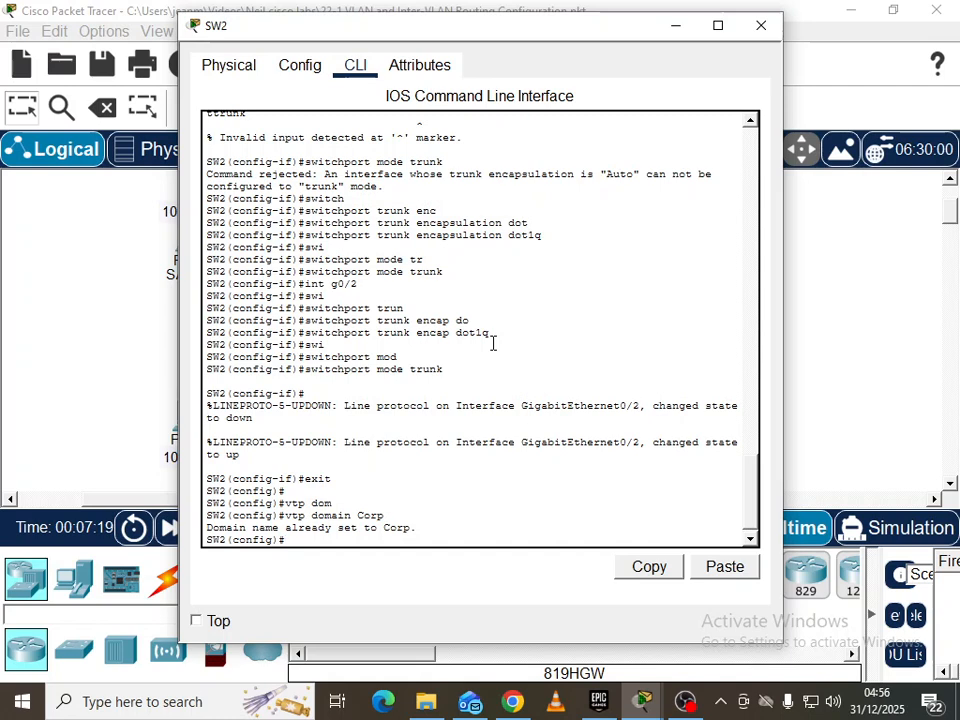
Set SW2's VTP mode to transparent and return to the topology
type("vtp mod")
key("Tab")
type("t")
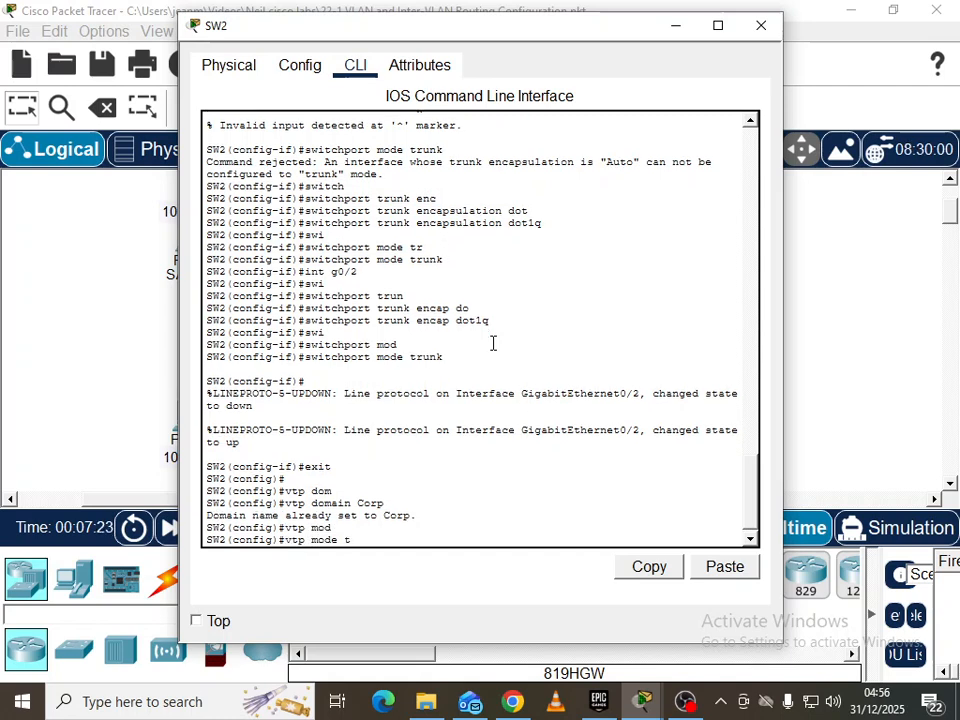
type("r")
key("Tab")
key("Return")
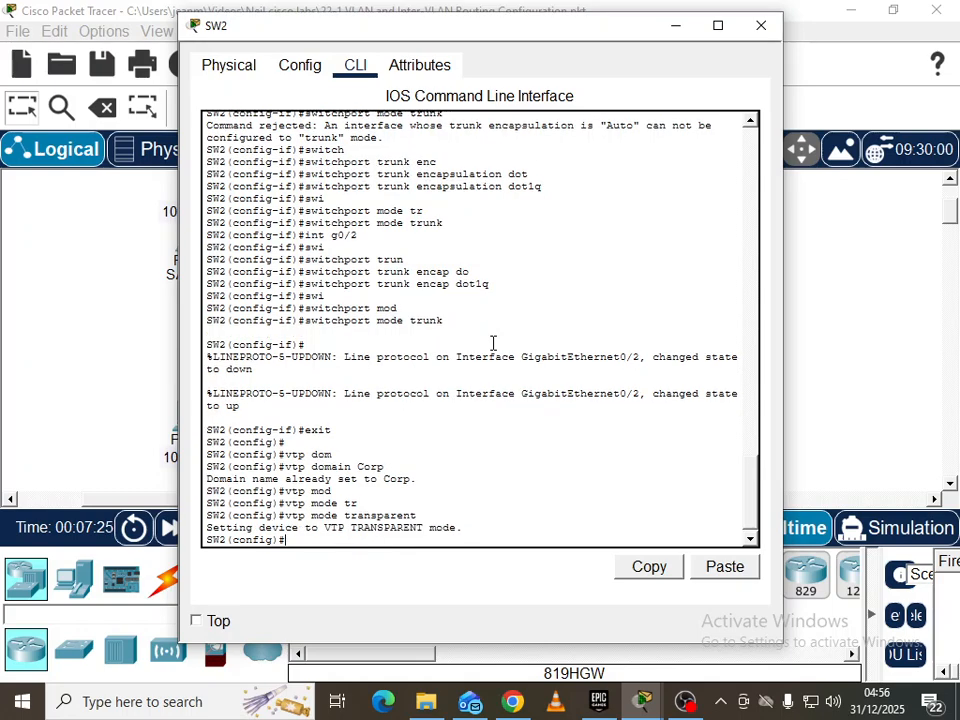
left_click(791, 326)
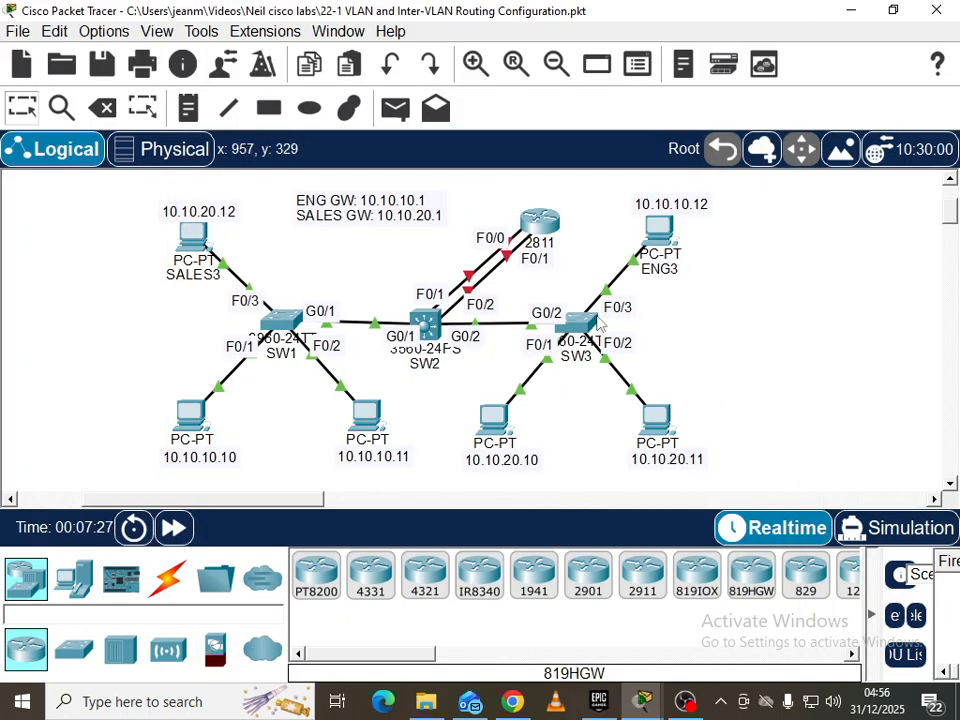
Set SW3's VTP domain to Corp from its command line
left_click(578, 321)
type("exit")
key("Return")
key("Return")
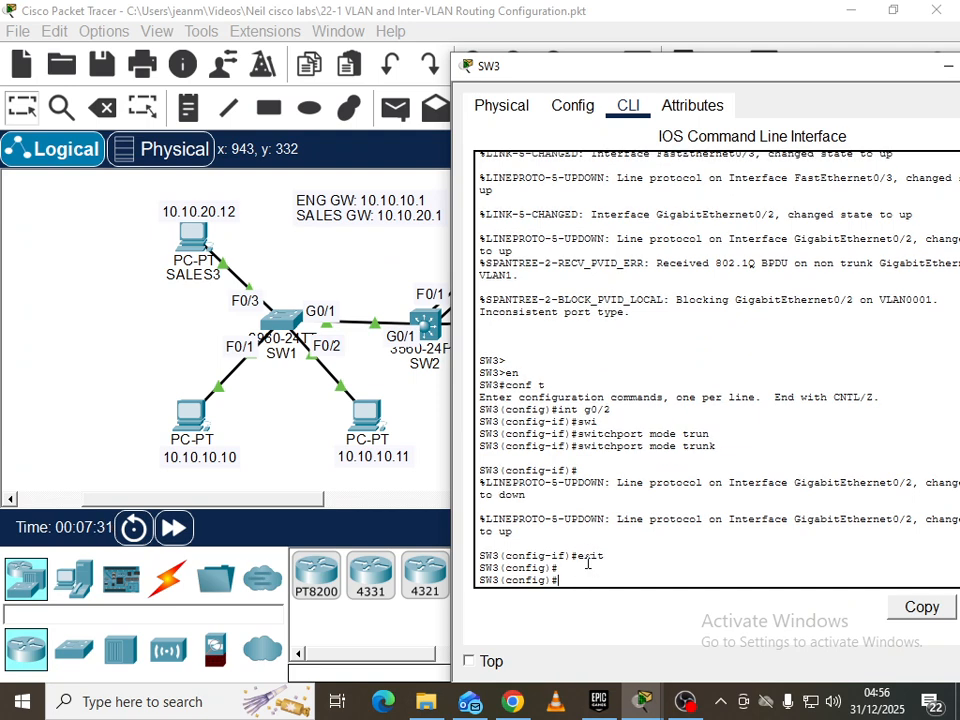
type("vtp")
key("Tab")
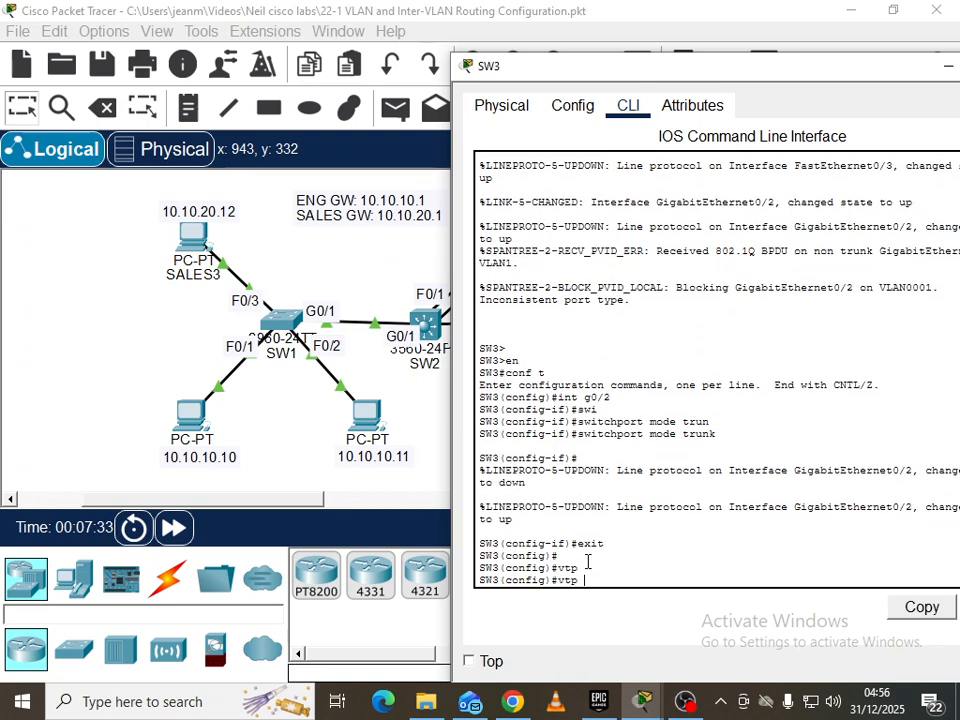
type("dom")
key("Tab")
type("Corp")
key("Return")
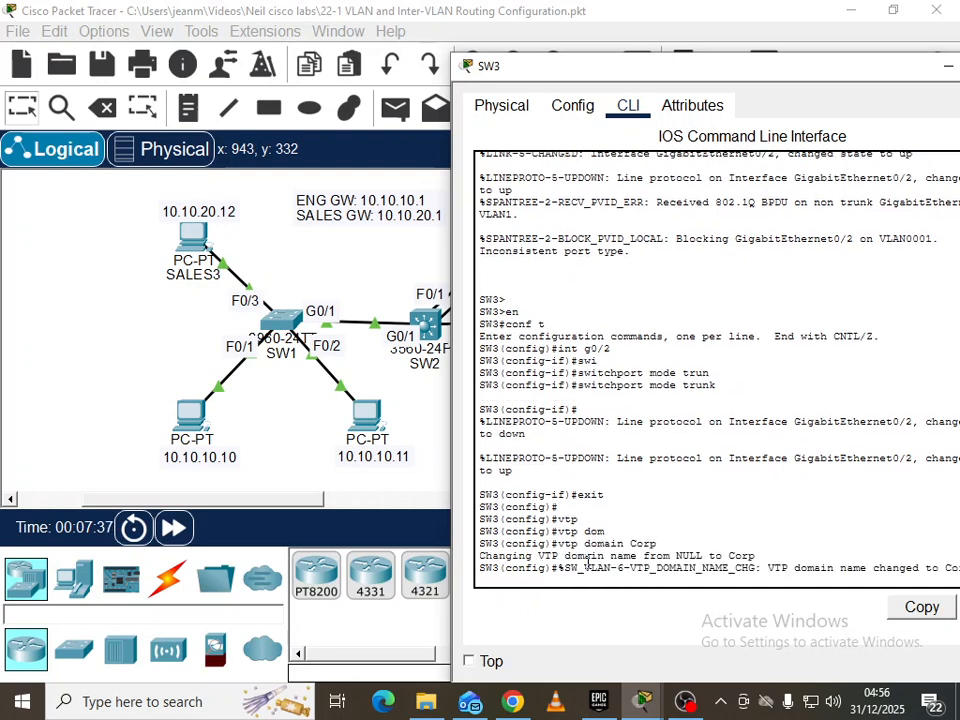
key("Return")
Put SW3 into VTP client mode
type("vtp mod")
key("Tab")
type("client")
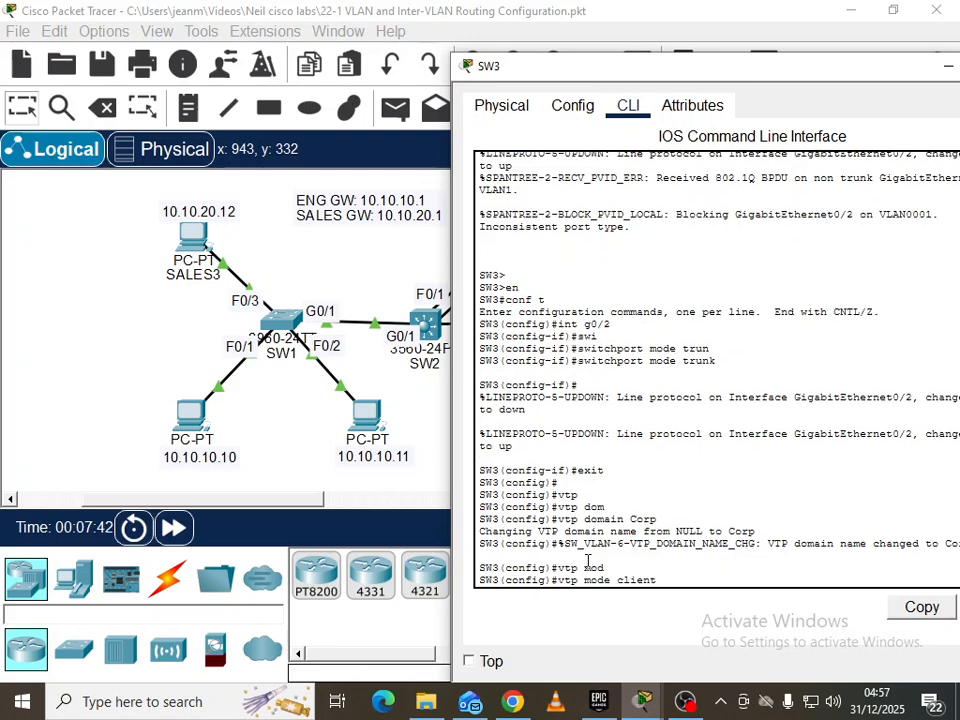
key("Return")
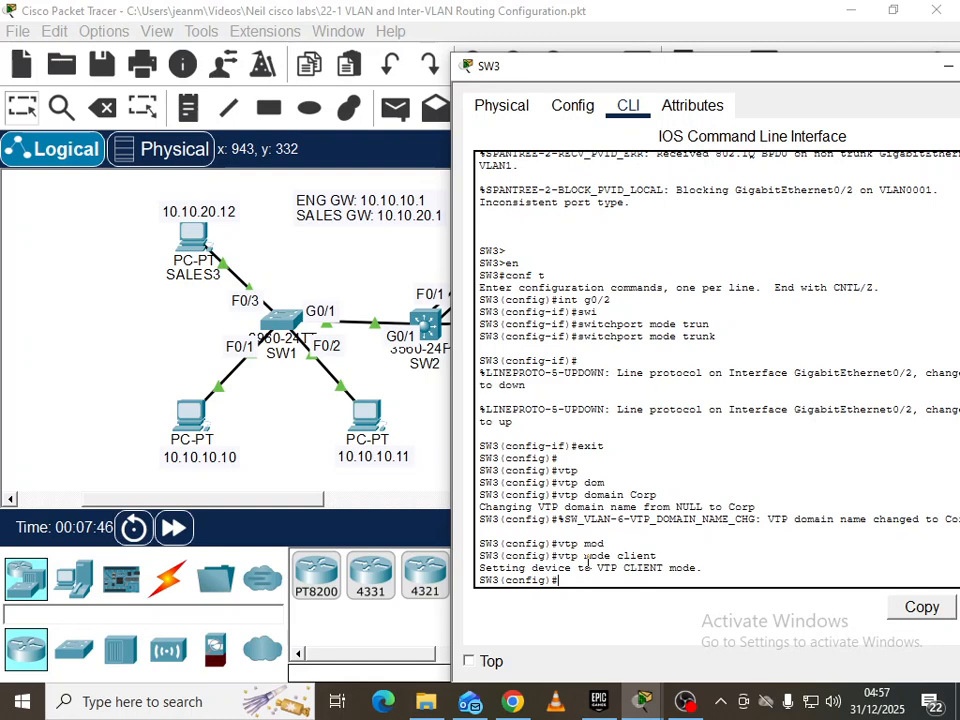
List the available options with 'vtp mode ?', then return to the topology
type("tp ?")
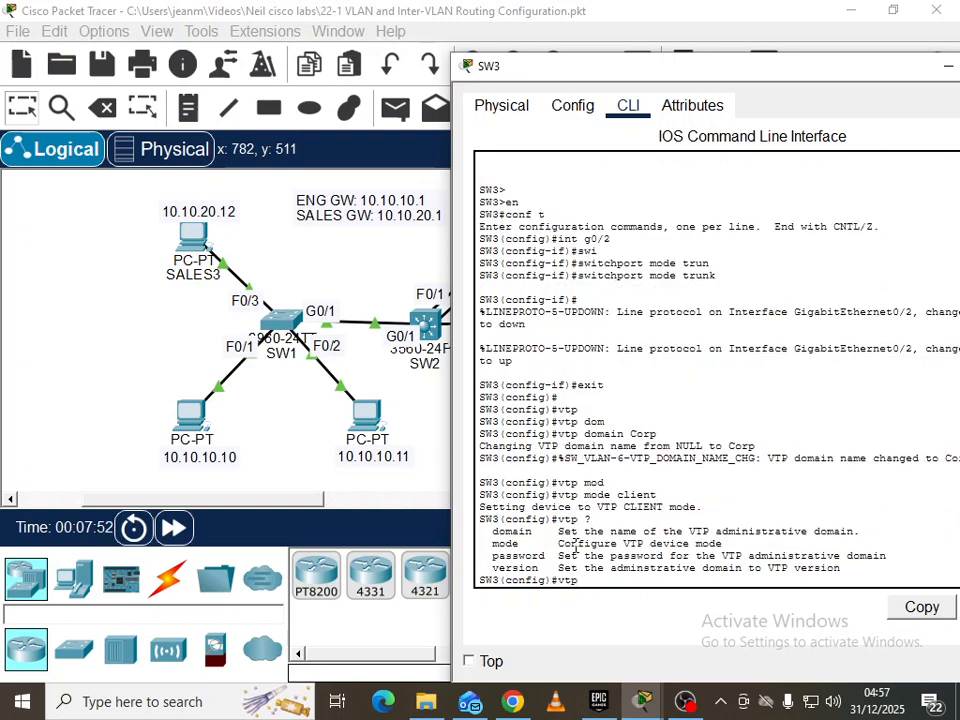
type("mode")
key("Return")
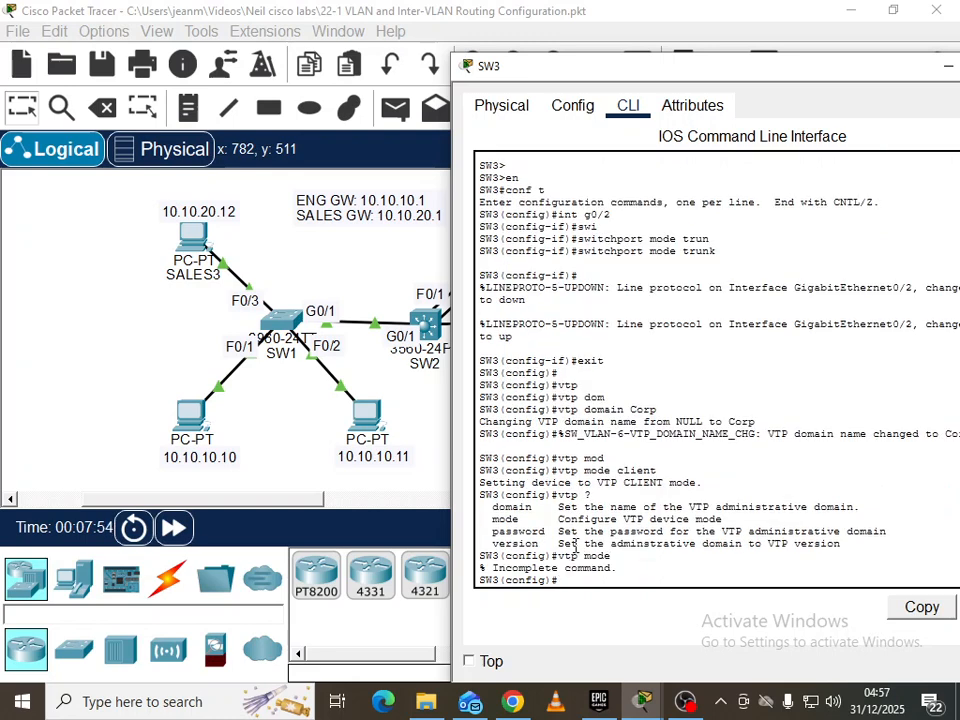
key("Up")
type("?")
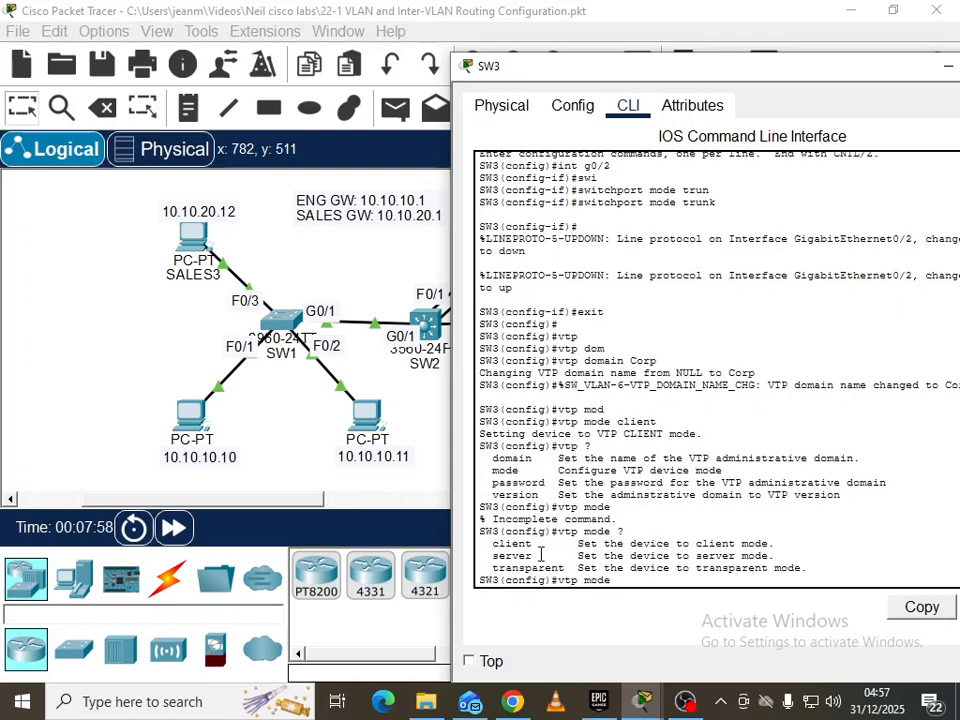
left_click_drag(490, 543, 810, 569)
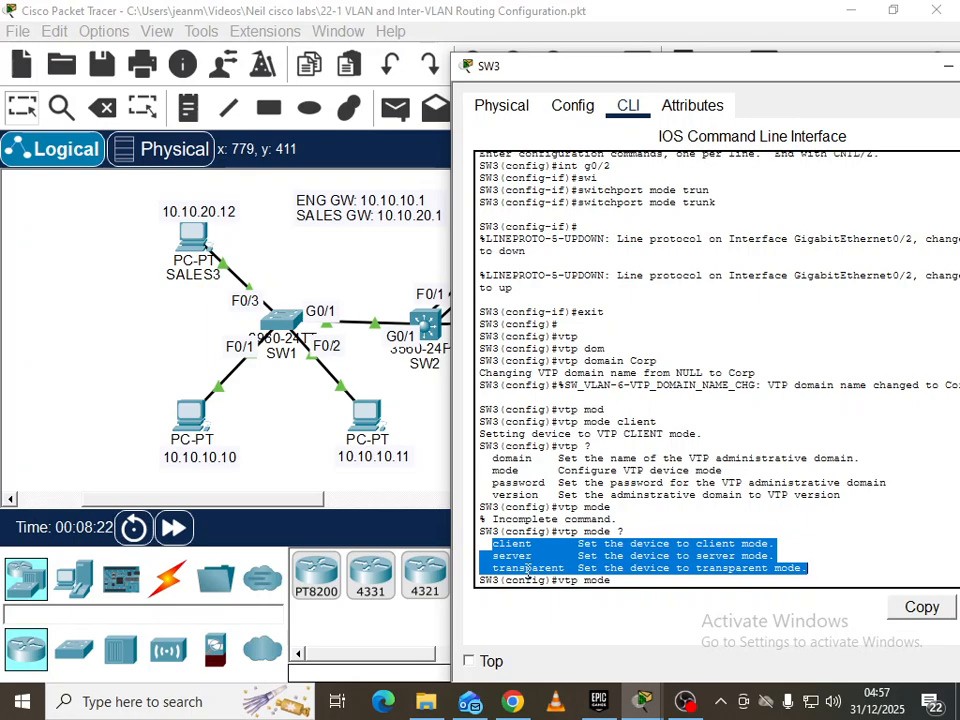
left_click(426, 406)
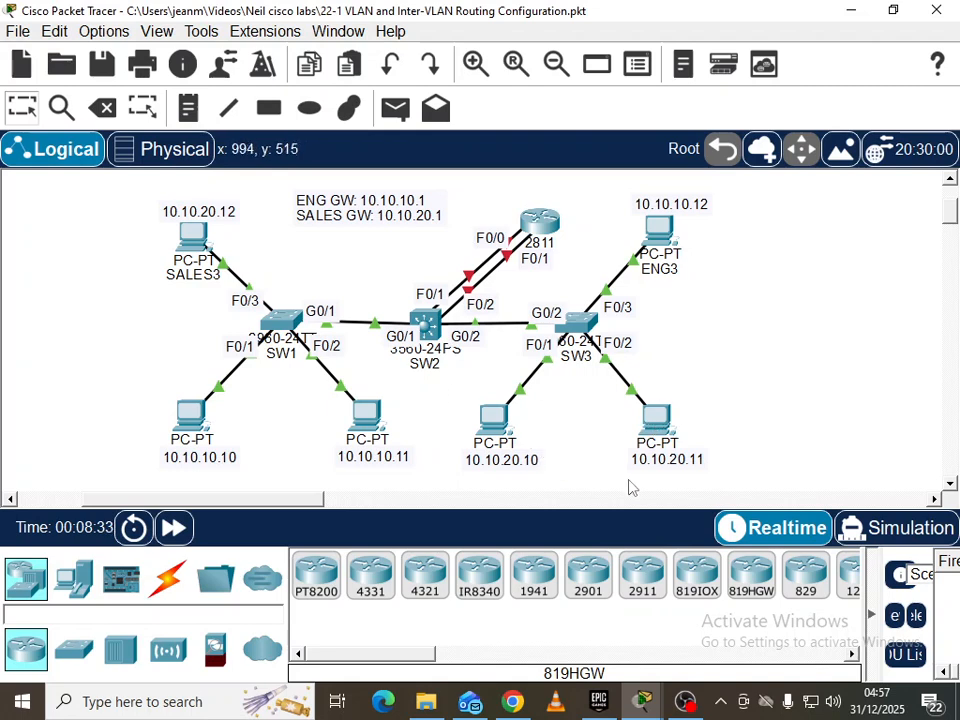
Move the IP notes under SALES2 and SALES1 down so their names show
scroll(784, 365, "down", 2)
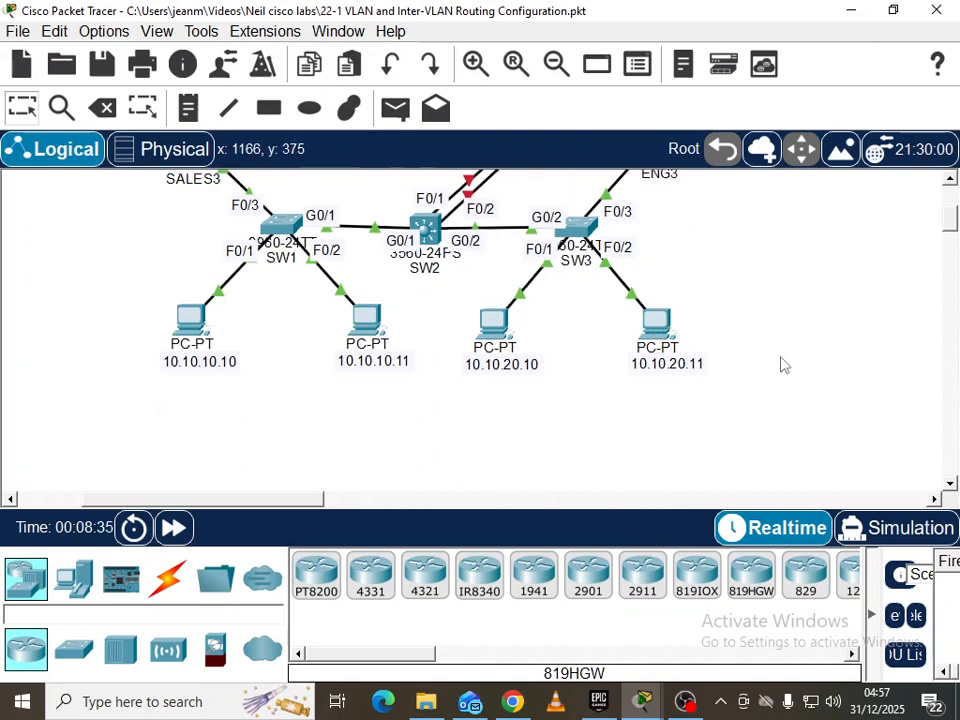
left_click_drag(675, 363, 678, 380)
left_click_drag(501, 370, 506, 387)
scroll(776, 330, "up", 1)
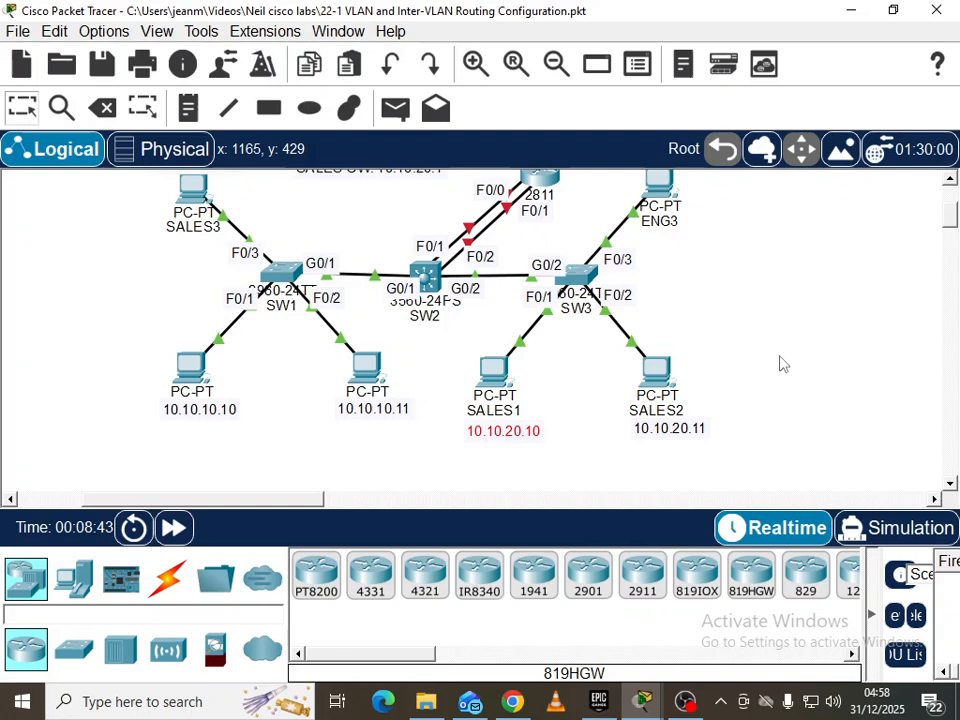
Move the IP notes under ENG1 and ENG2 down so their names show
scroll(783, 364, "up", 1)
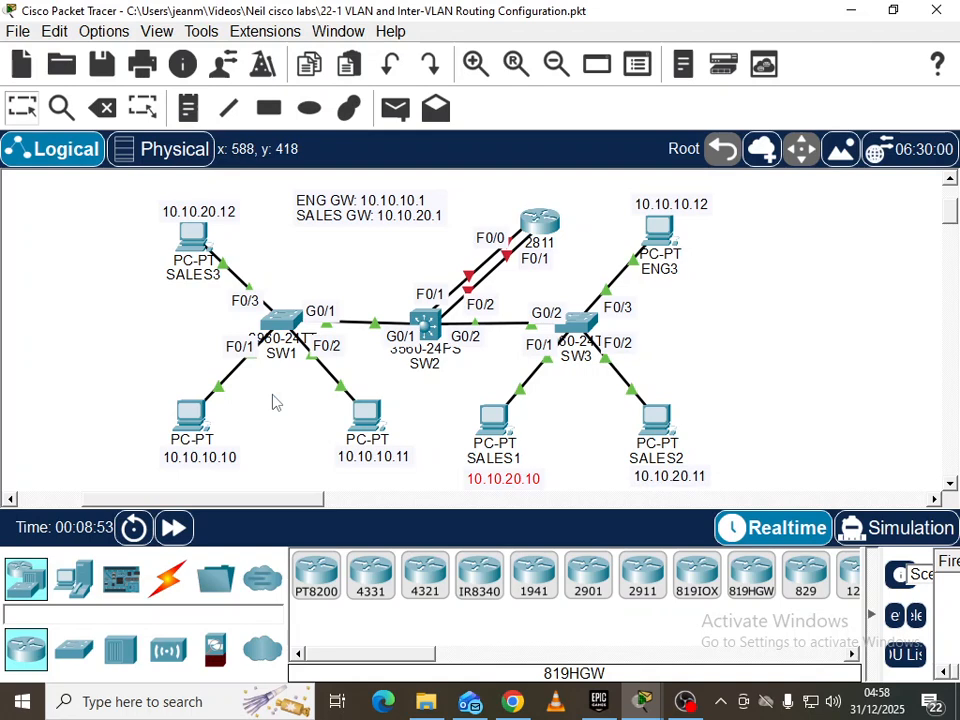
scroll(274, 402, "down", 1)
left_click_drag(180, 420, 180, 434)
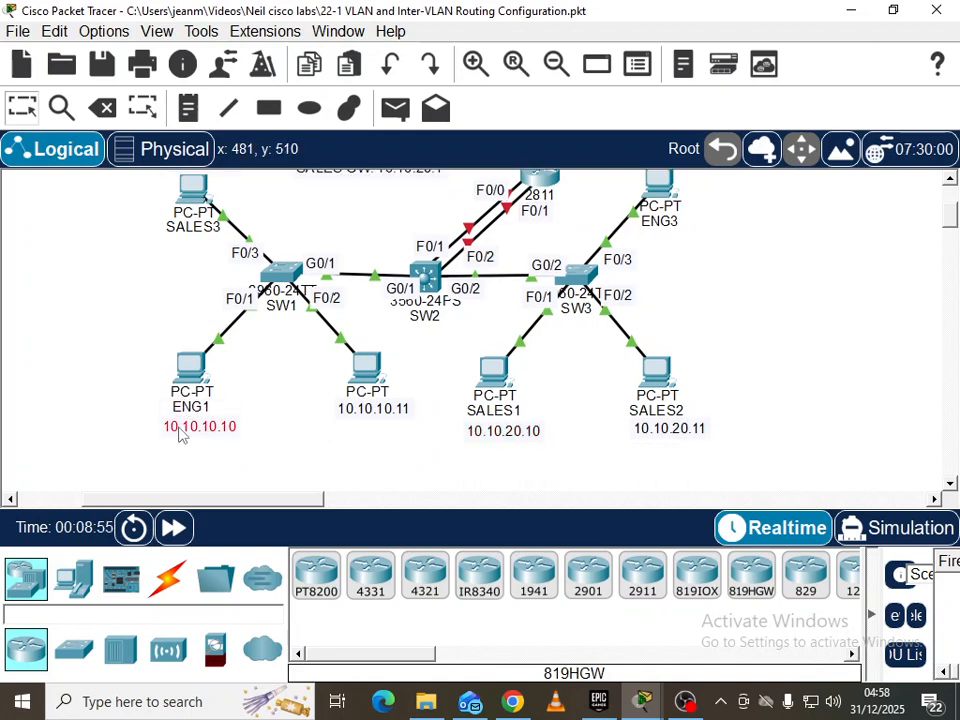
left_click_drag(350, 410, 353, 432)
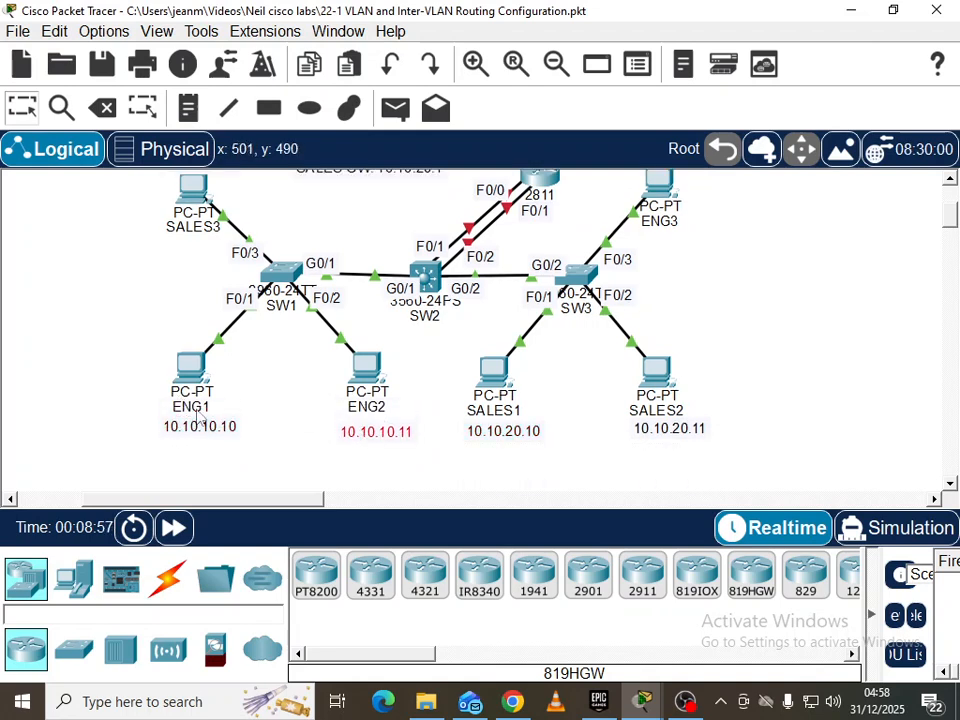
scroll(560, 360, "up", 1)
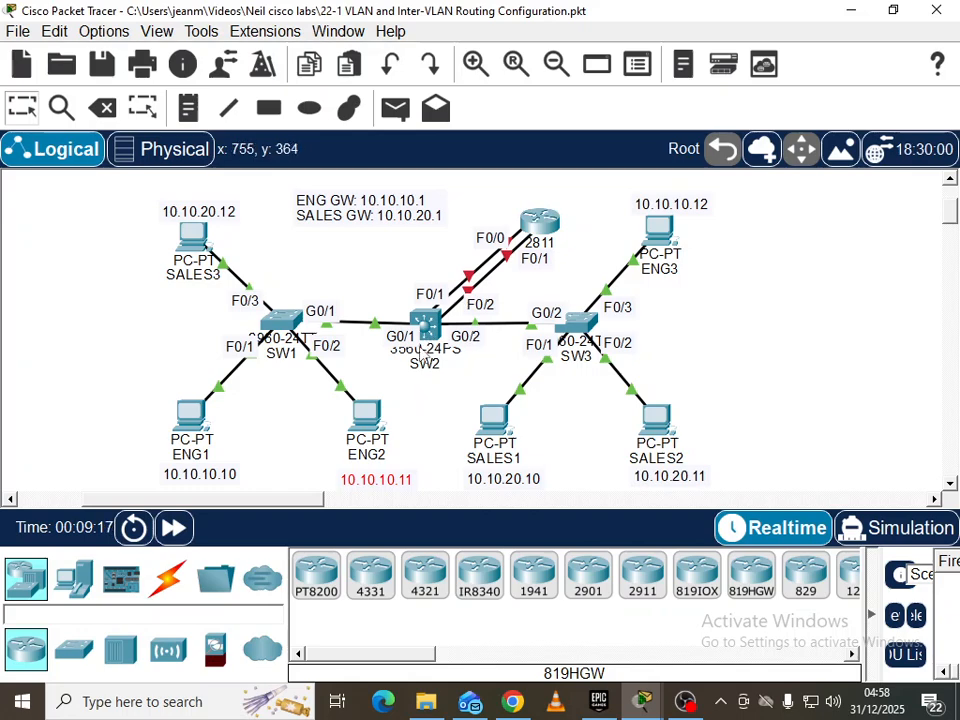
mouse_move(420, 352)
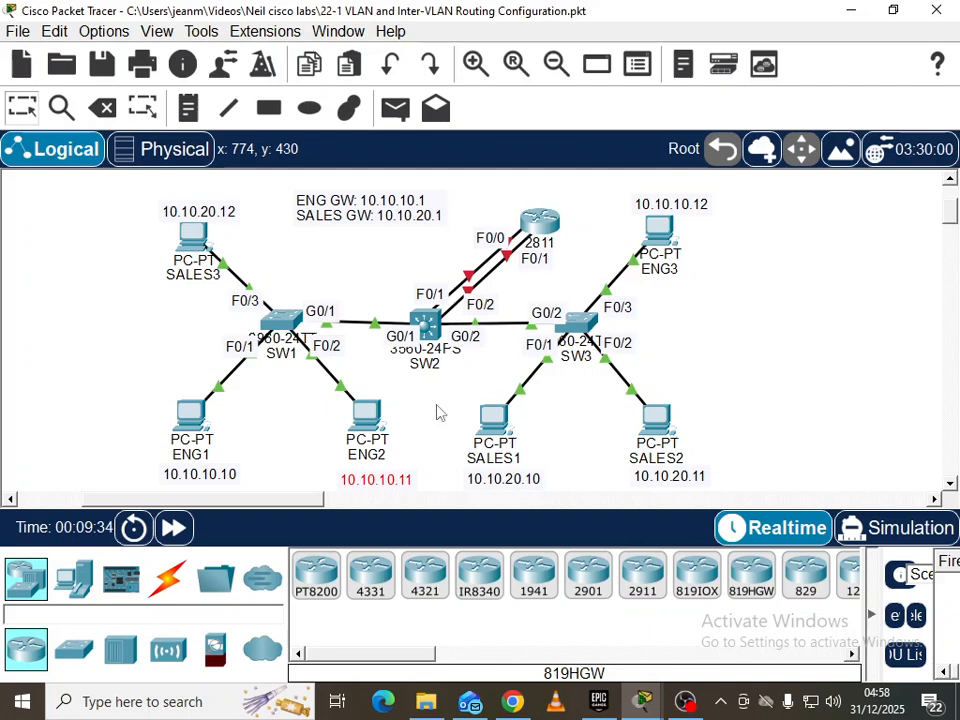
Clear the highlight in SW3's console, then open SW1's command line and enter 'vlan 10'
left_click(585, 320)
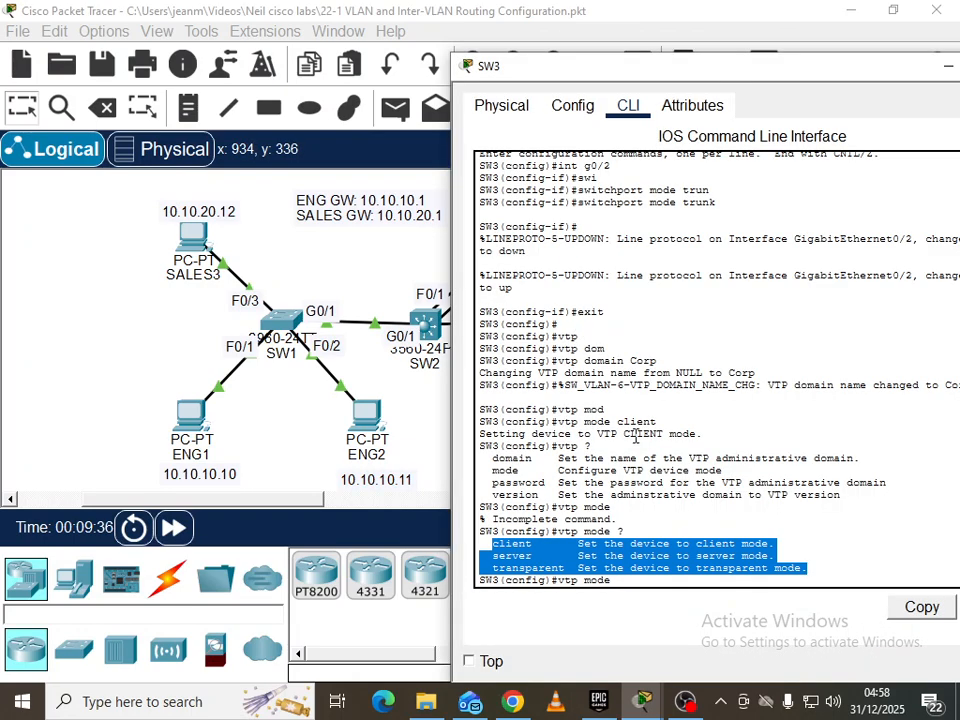
left_click(670, 467)
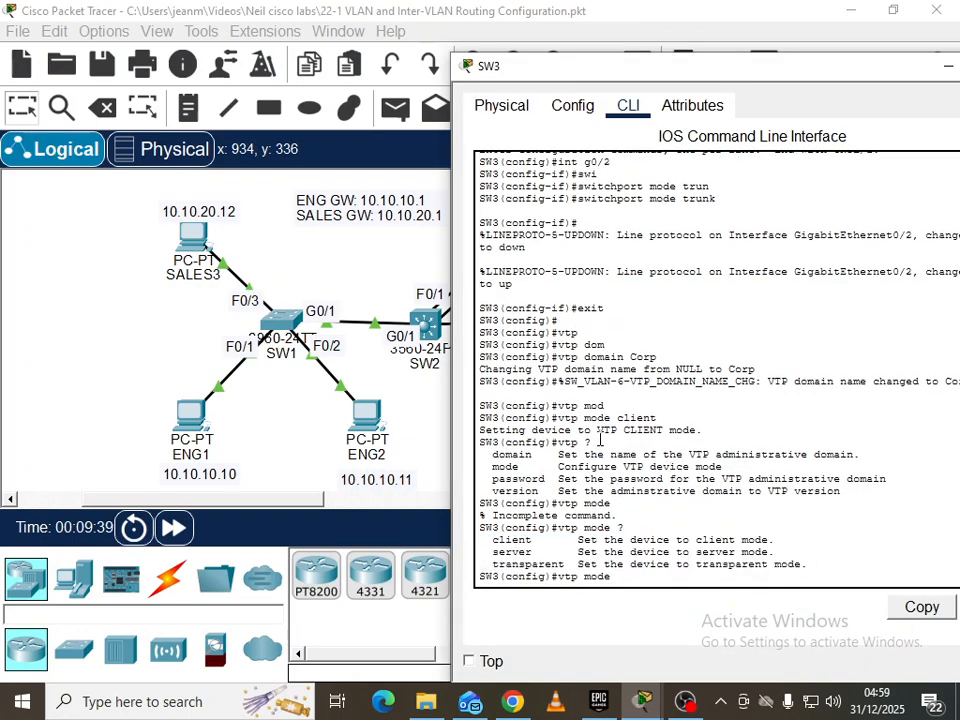
left_click(279, 322)
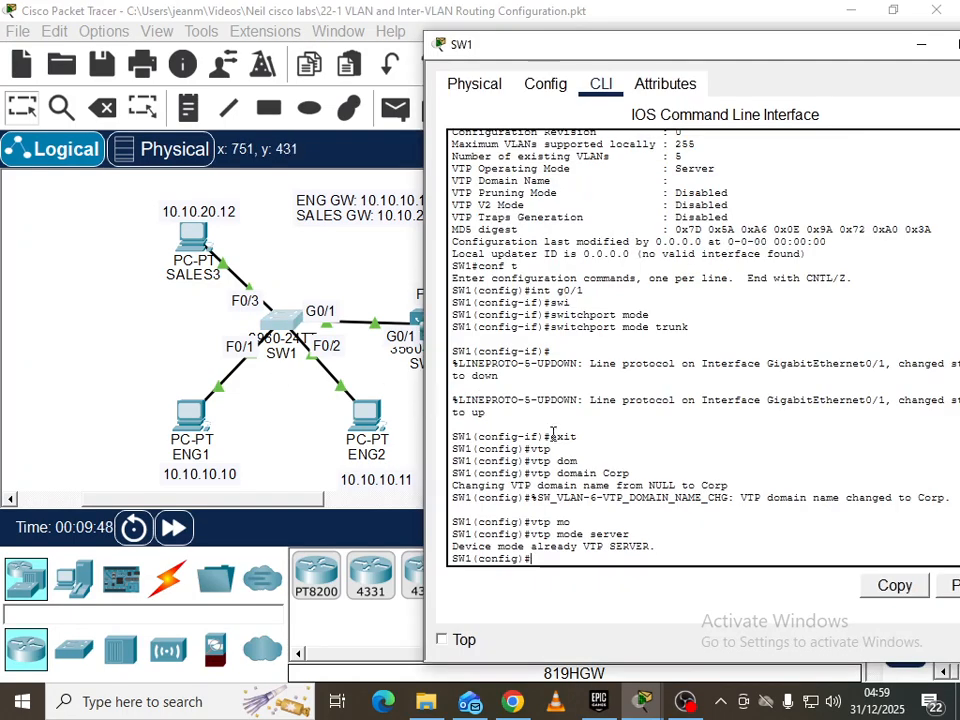
type("vlan 10")
Create VLAN 10 on SW1 and name it Eng
key("Return")
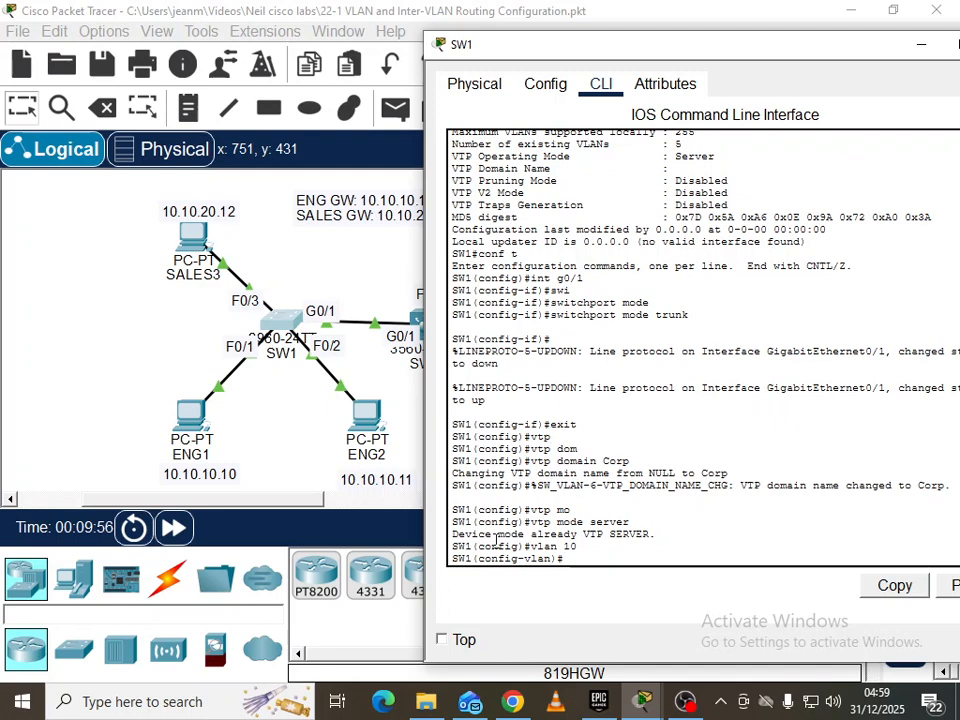
left_click_drag(553, 558, 526, 560)
left_click(587, 557)
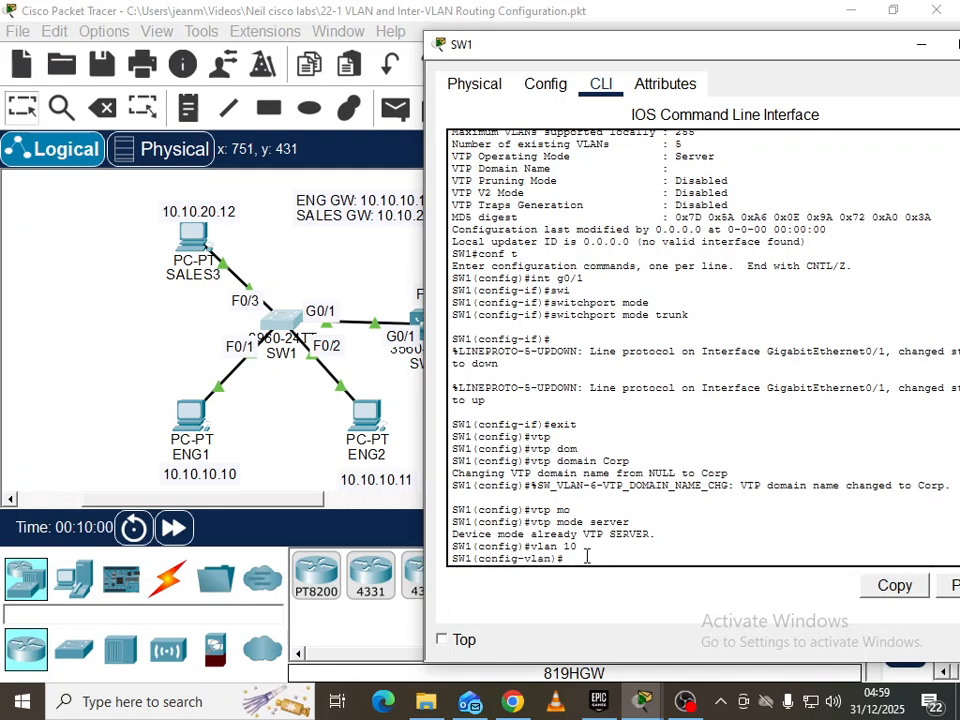
type("name")
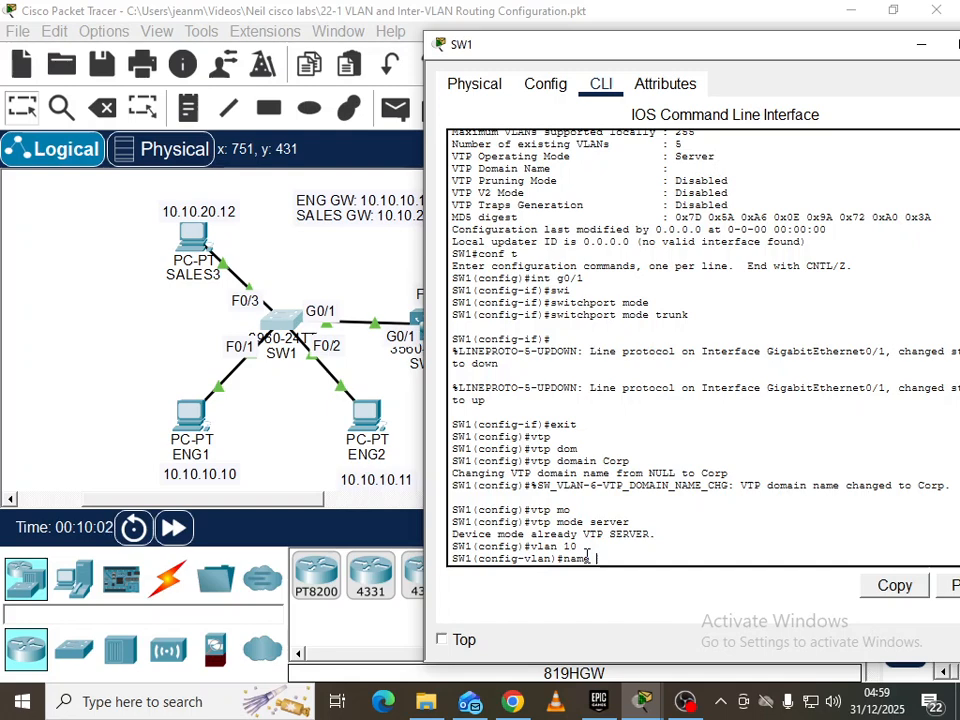
type(" Eng")
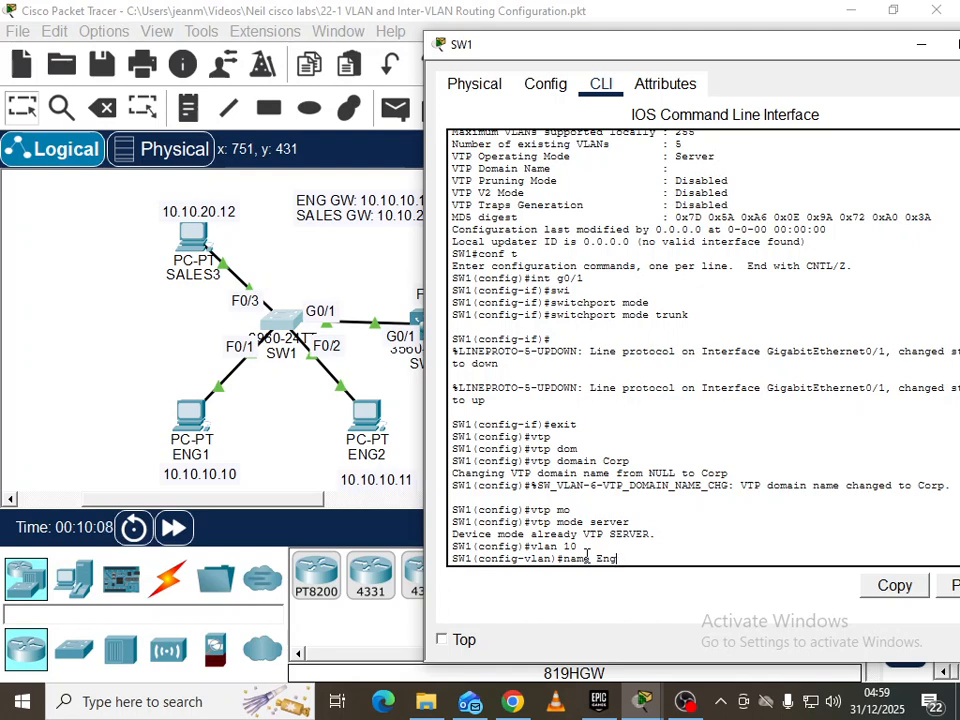
key("Return")
Create VLAN 20 on SW1 and name it Sales
type("vlan 20")
key("Return")
type("nam")
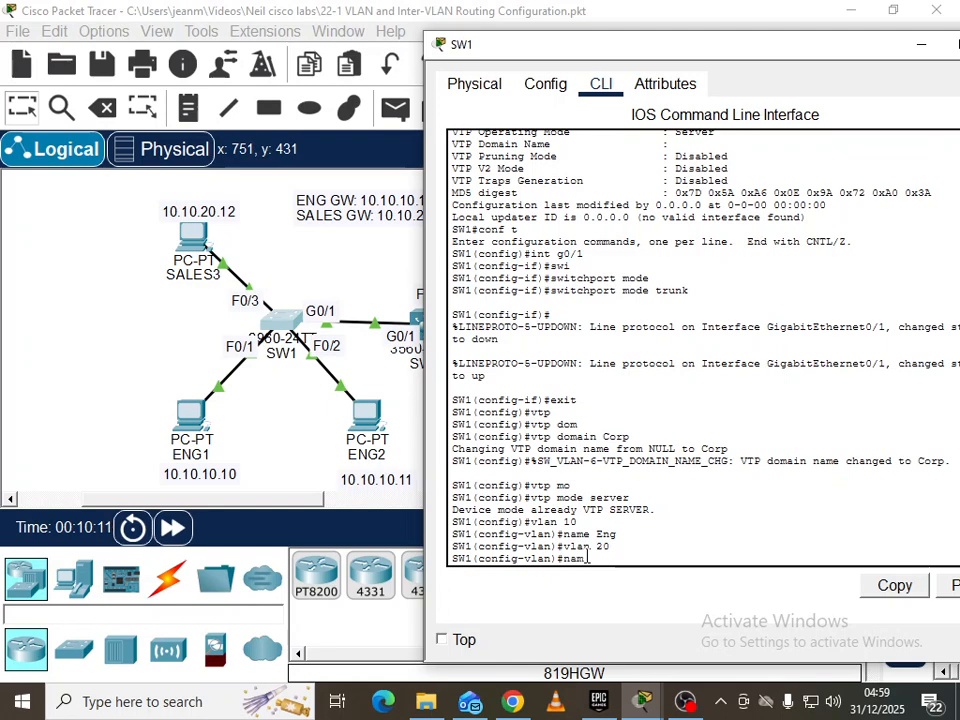
type("e sales")
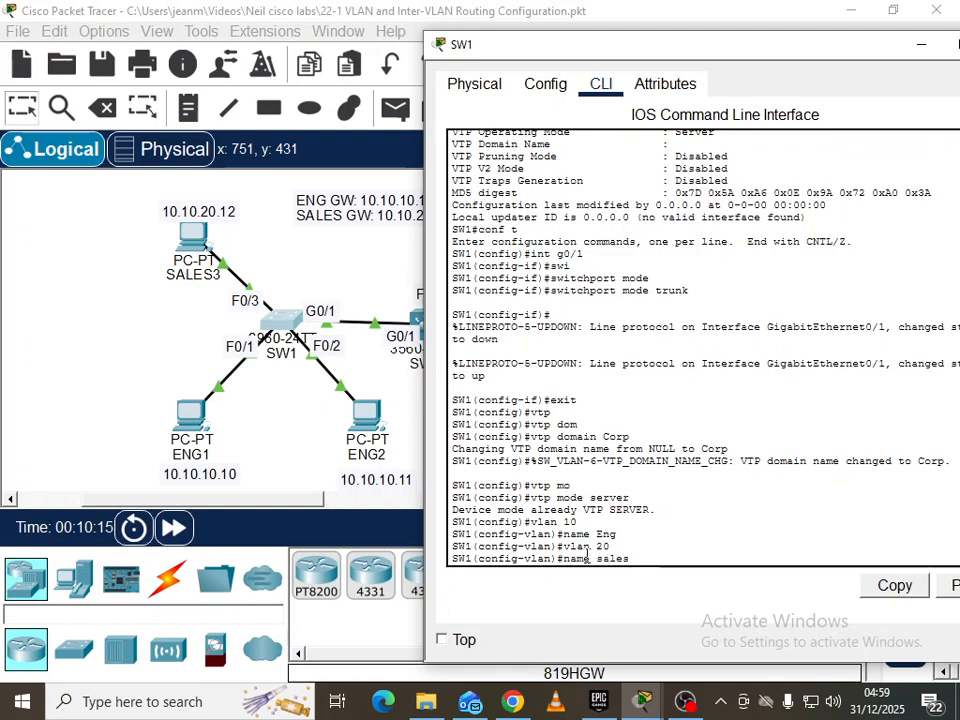
key("BackSpace")
type("S")
key("Return")
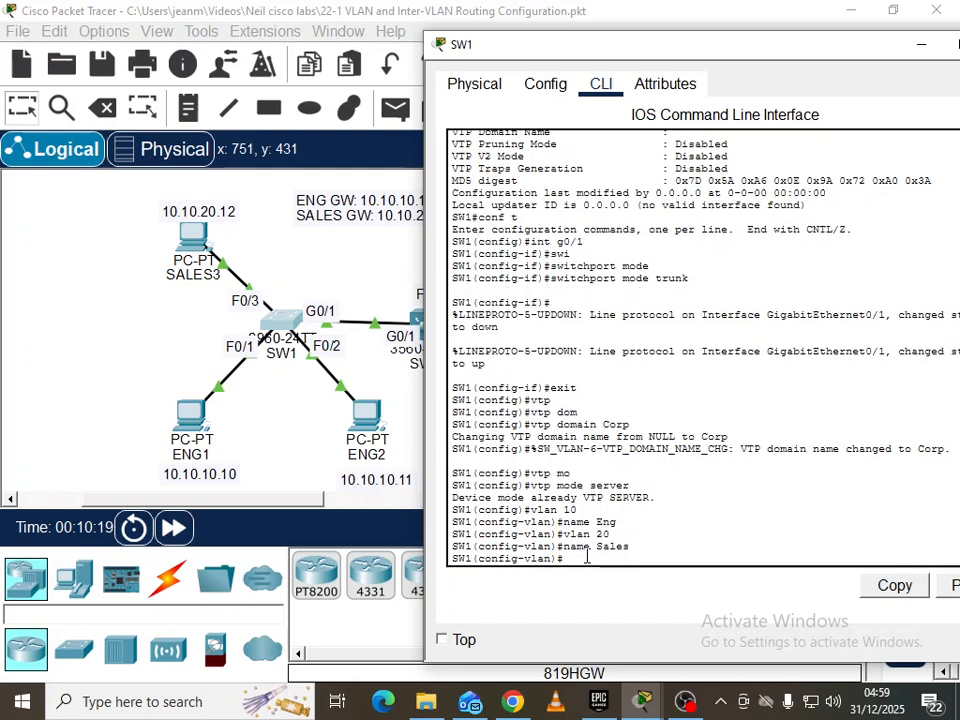
Create VLAN 199 on SW1 named Native and return to the topology
type("vlan 199")
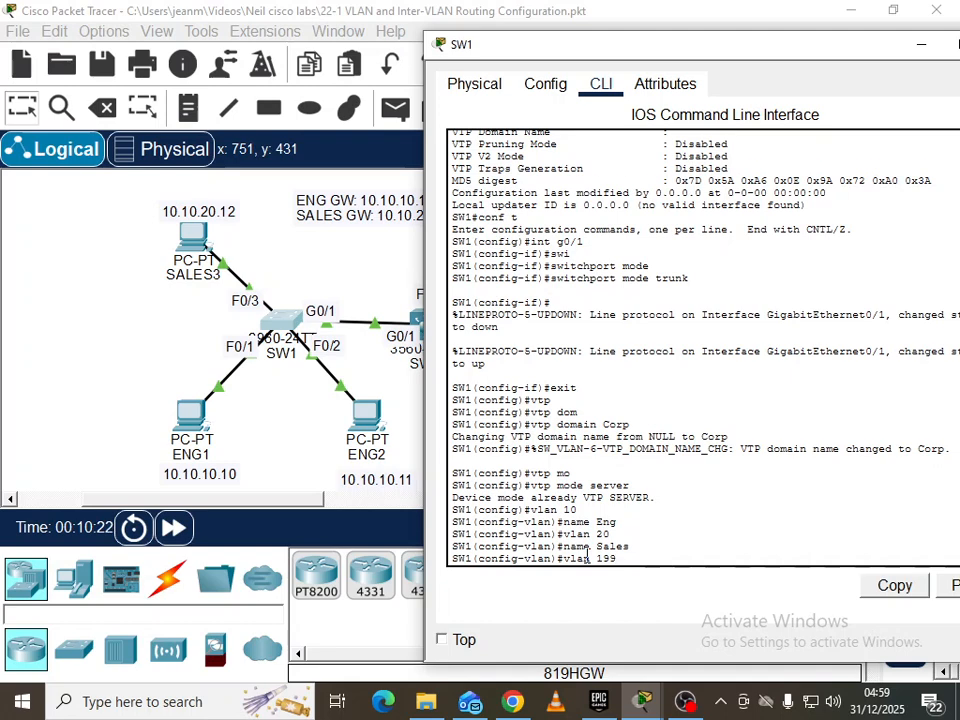
key("Return")
type("name")
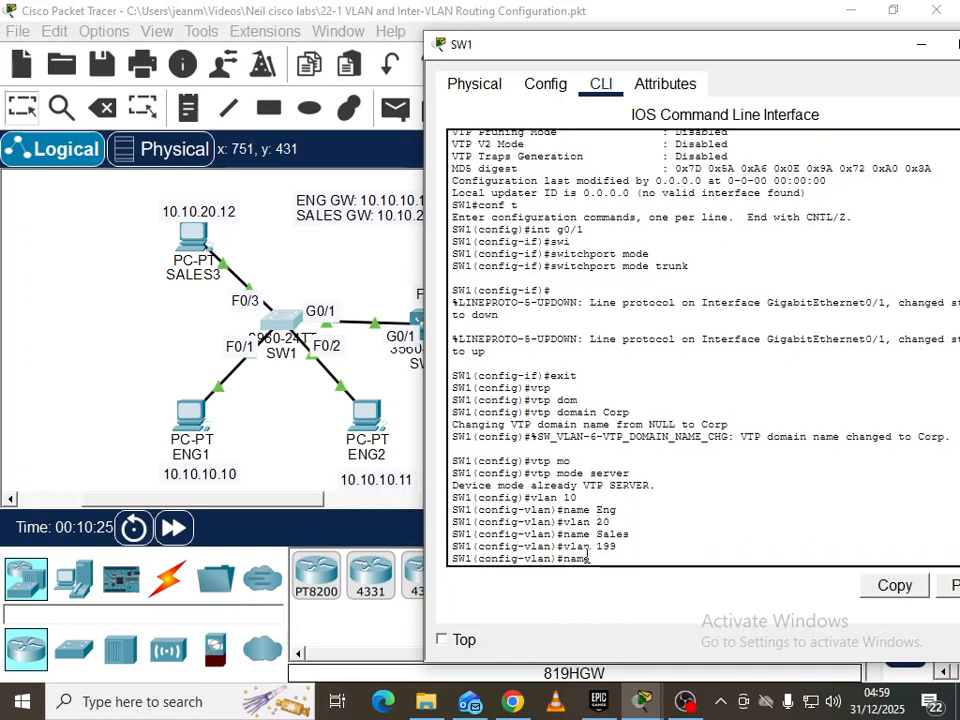
type(" Native")
key("Return")
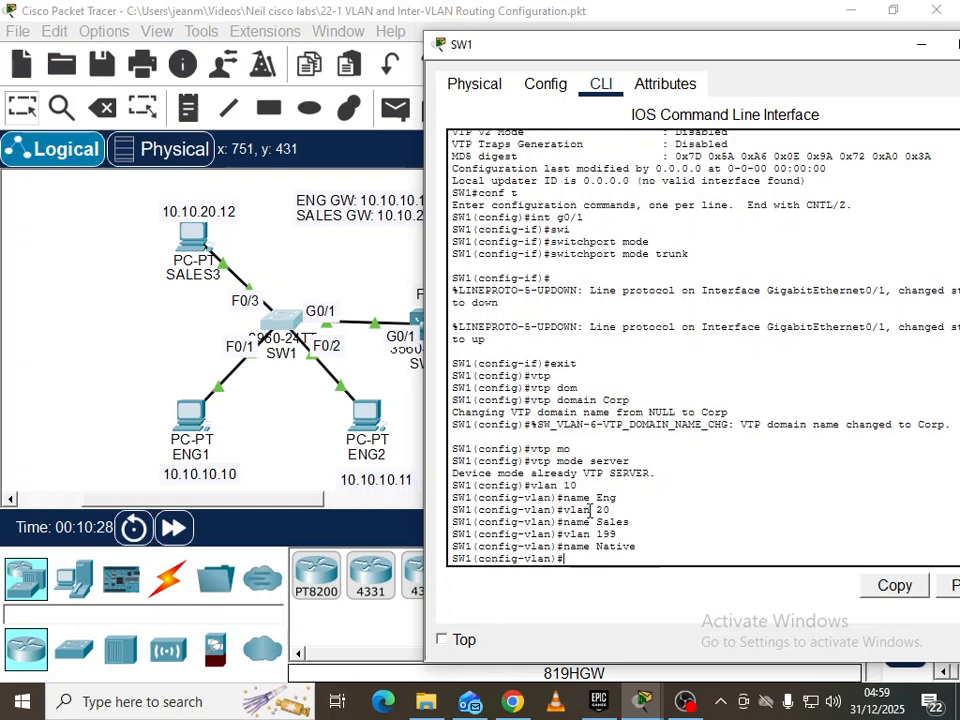
left_click(177, 282)
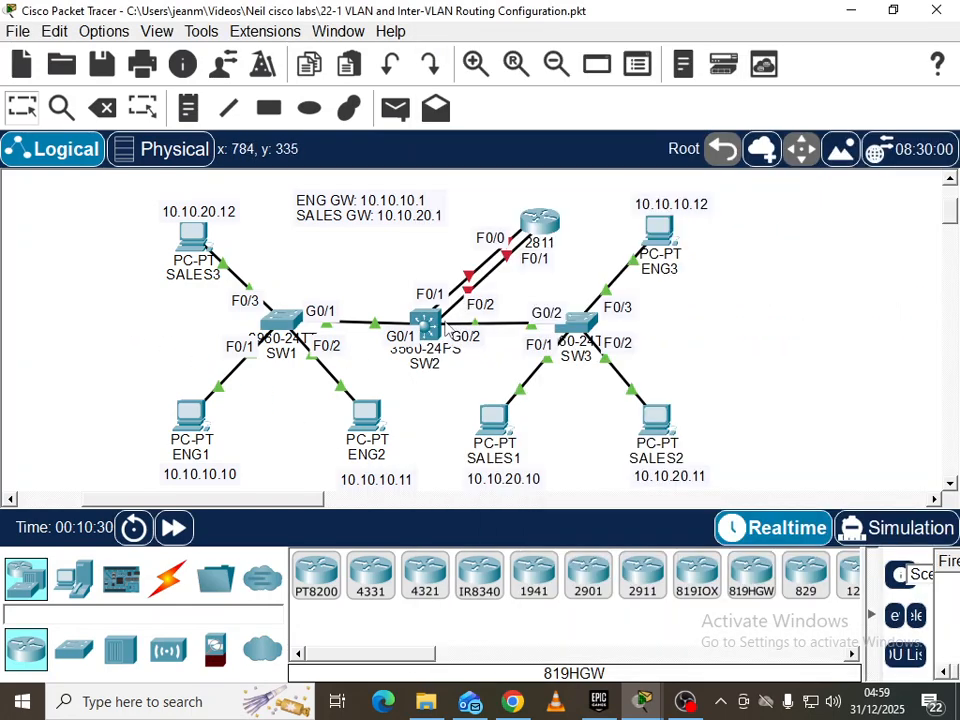
On SW2, create VLAN 10 named Eng
left_click(421, 333)
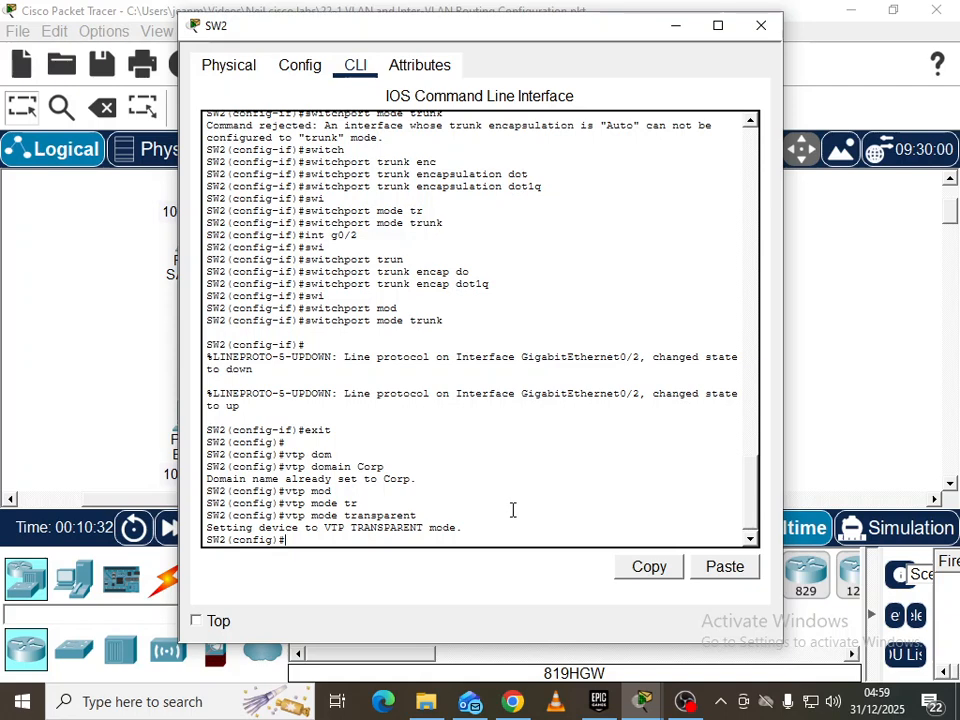
type("vlan 10")
key("Return")
type("name Eng")
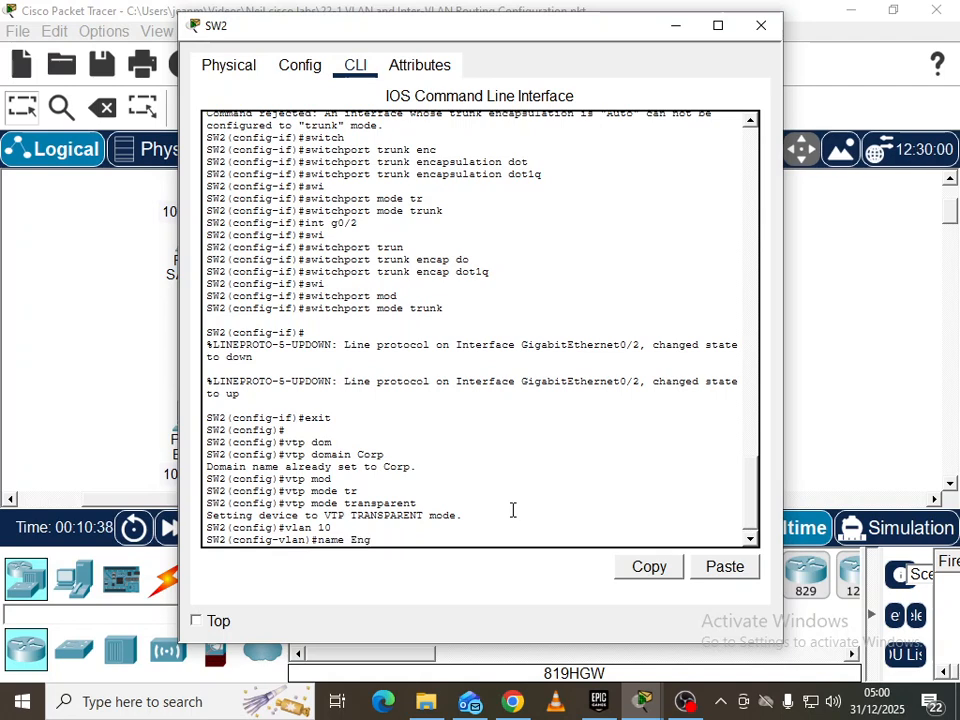
key("Return")
Create VLAN 20 named Sales on SW2
type("vlan 20")
key("Return")
type("Sales")
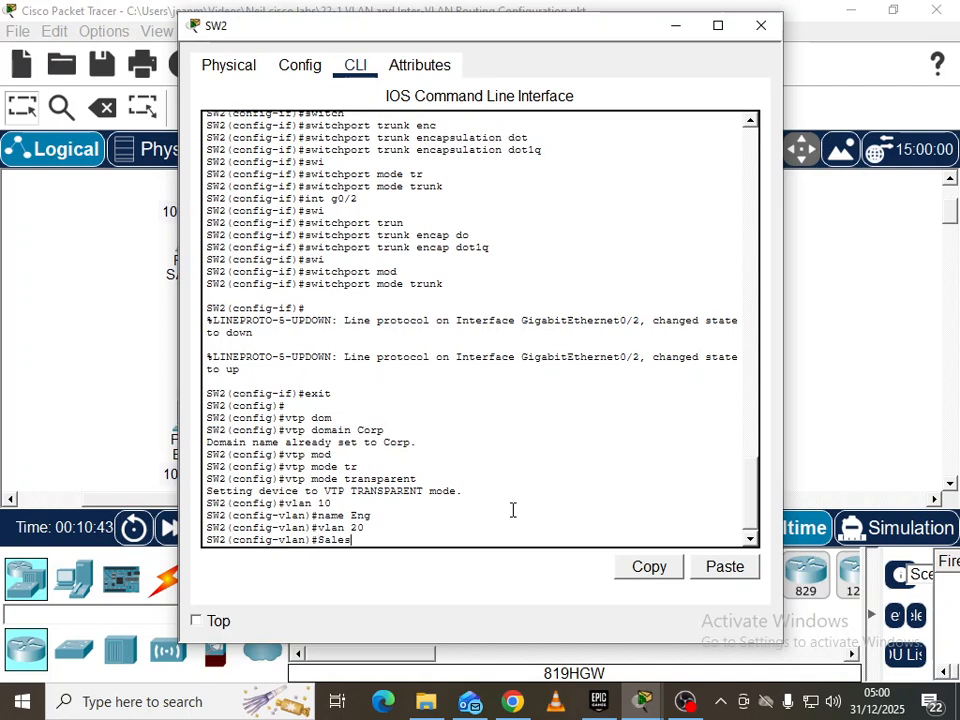
key("Home")
type("name")
key("Return")
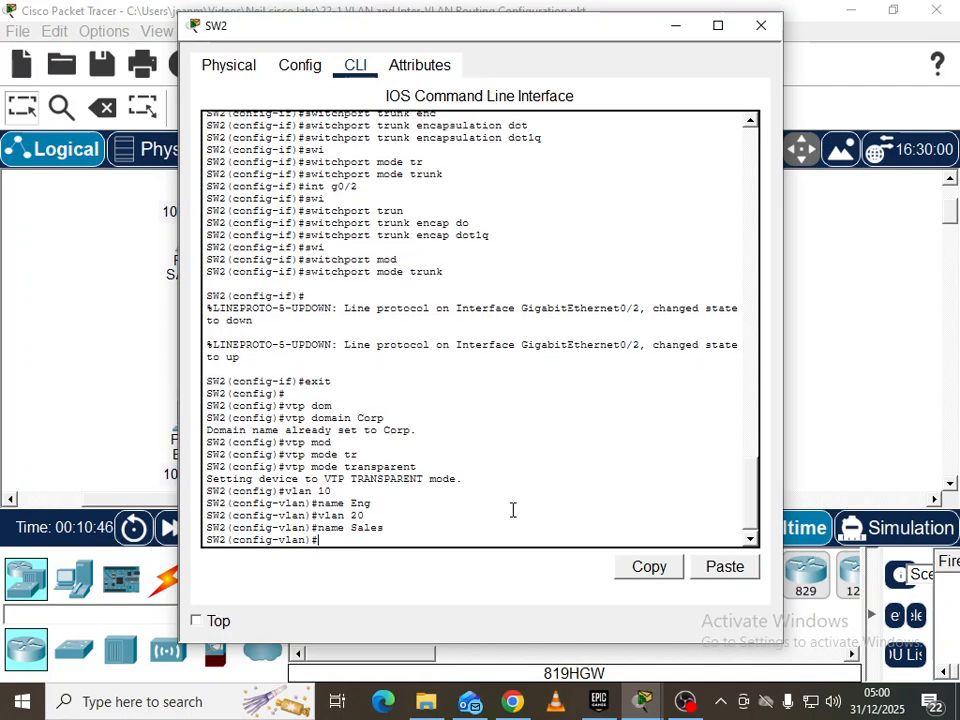
Create VLAN 199 named Native on SW2, then switch to SW3's console
type("valn")
key("BackSpace")
key("BackSpace")
key("BackSpace")
type("lan 199")
key("Return")
type("name Native")
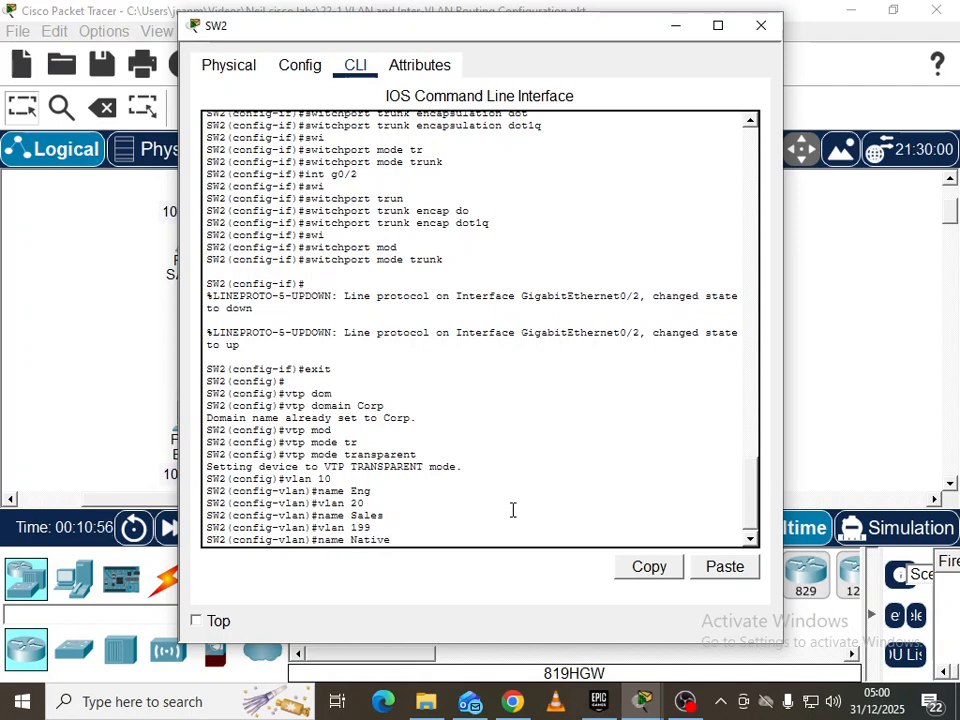
key("Return")
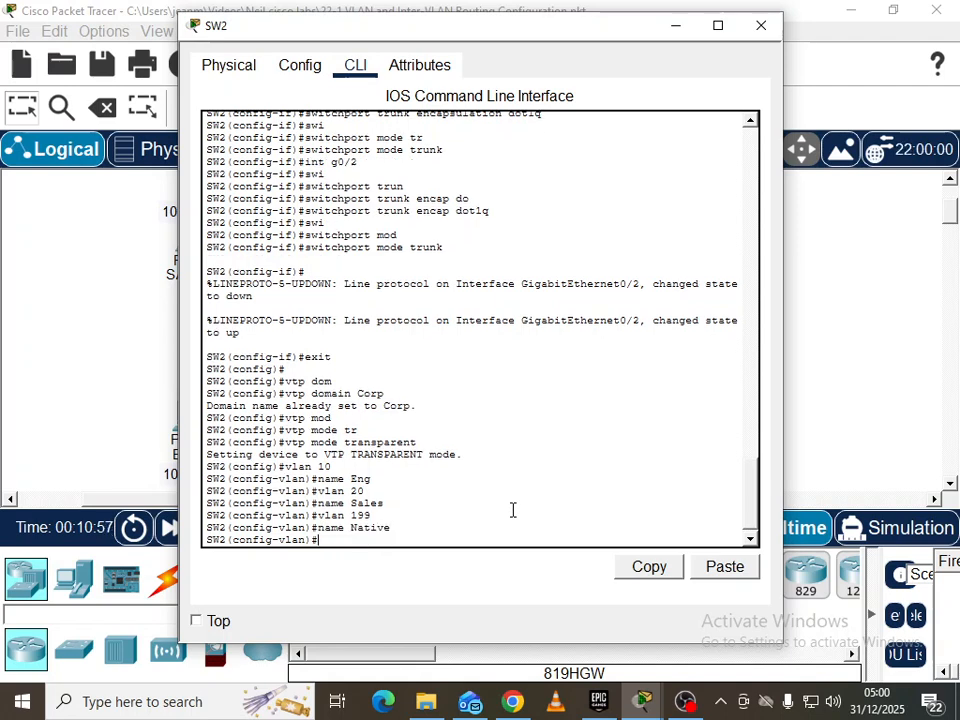
left_click(893, 372)
left_click(569, 323)
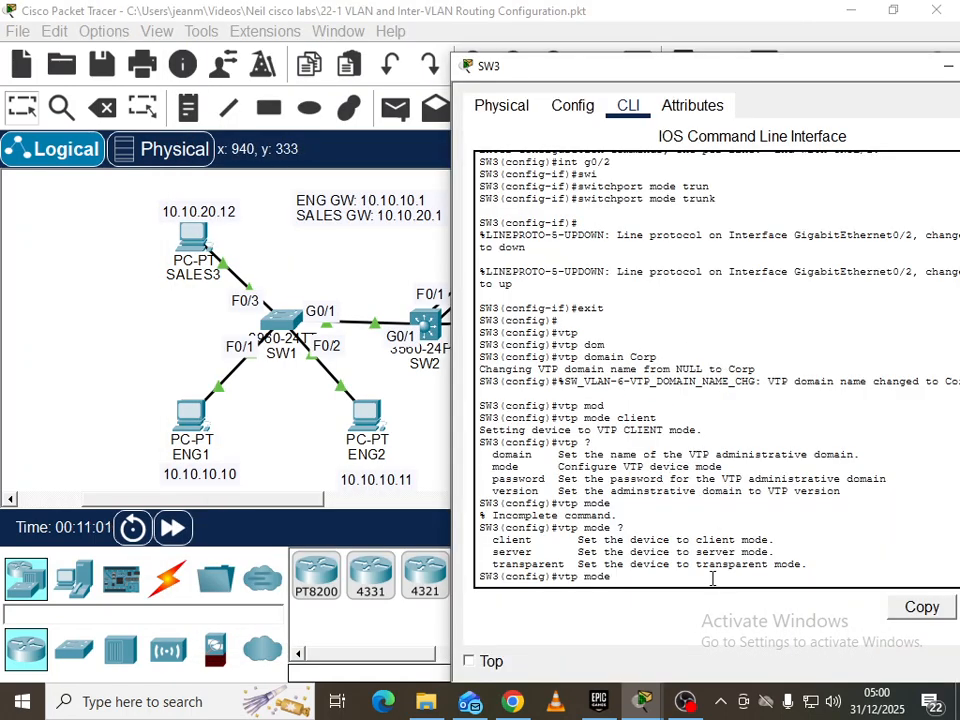
Try creating VLAN 10 on SW3 while it is a VTP client
key("BackSpace")
key("BackSpace")
key("BackSpace")
key("BackSpace")
key("BackSpace")
key("BackSpace")
key("BackSpace")
key("BackSpace")
type("vlan 2")
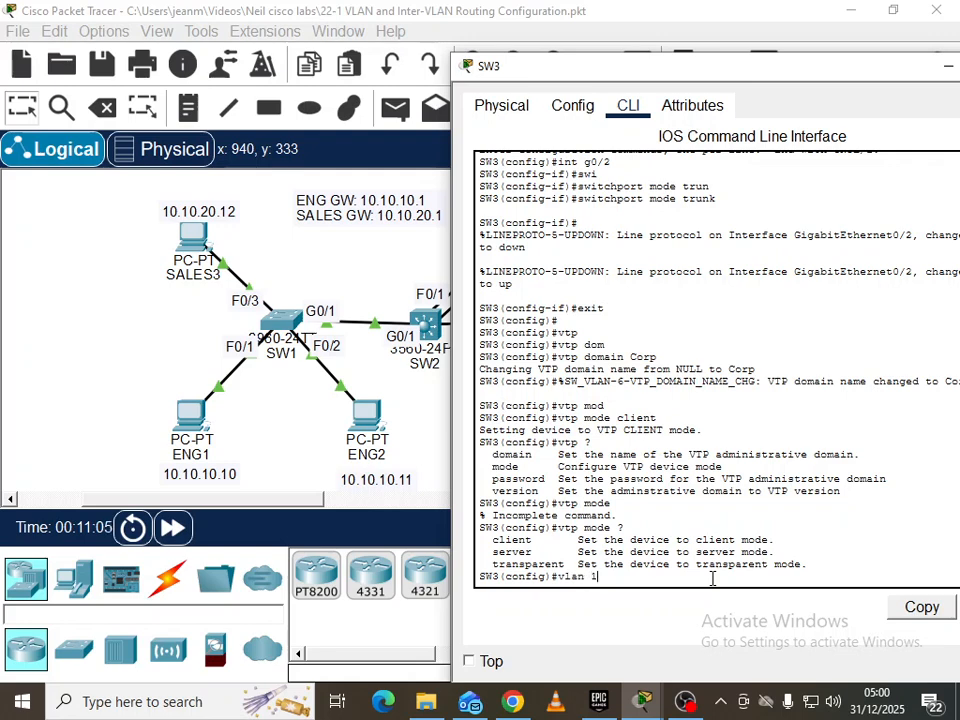
type("10")
key("Return")
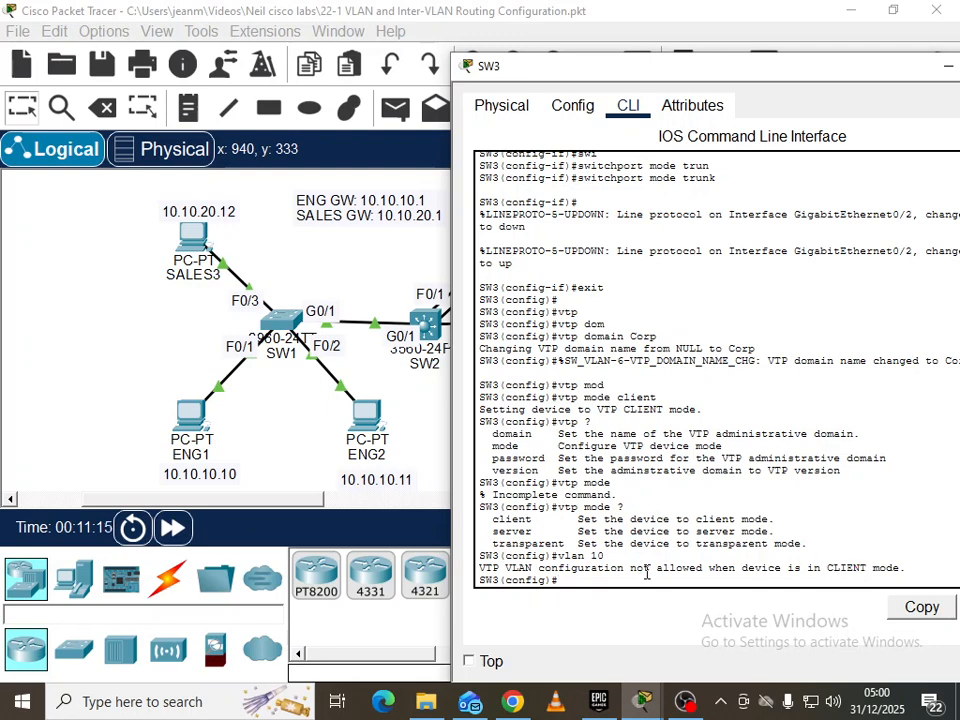
Verify with 'sh vlan br' that SW3 learned VLANs 10 Eng, 20 Sales, 199 Native
type("end")
key("Return")
type("sh vlan ")
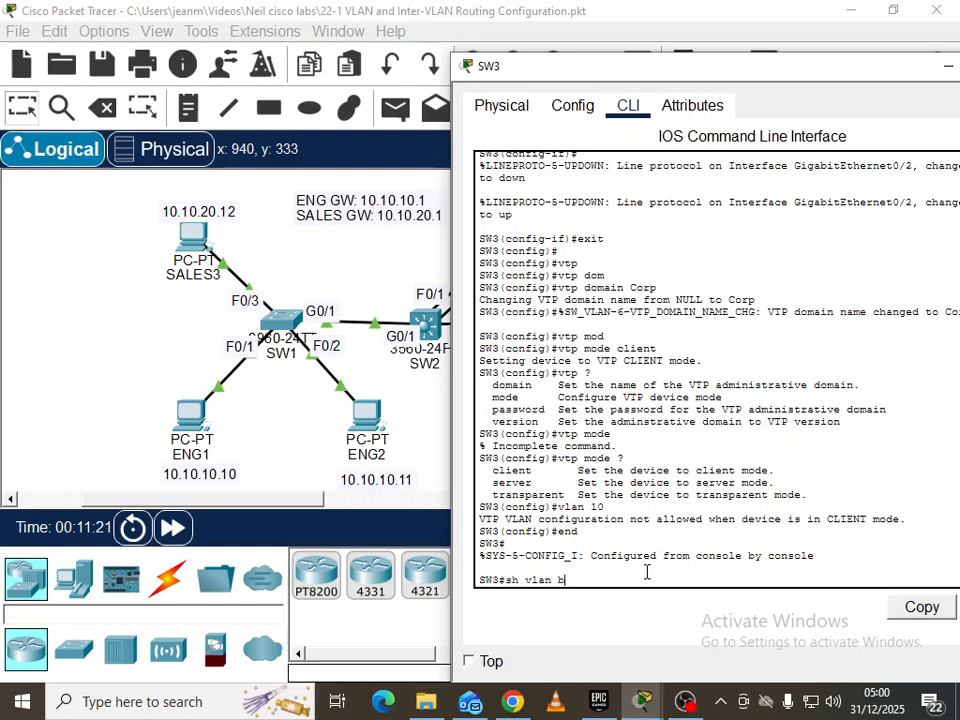
type("br")
key("Return")
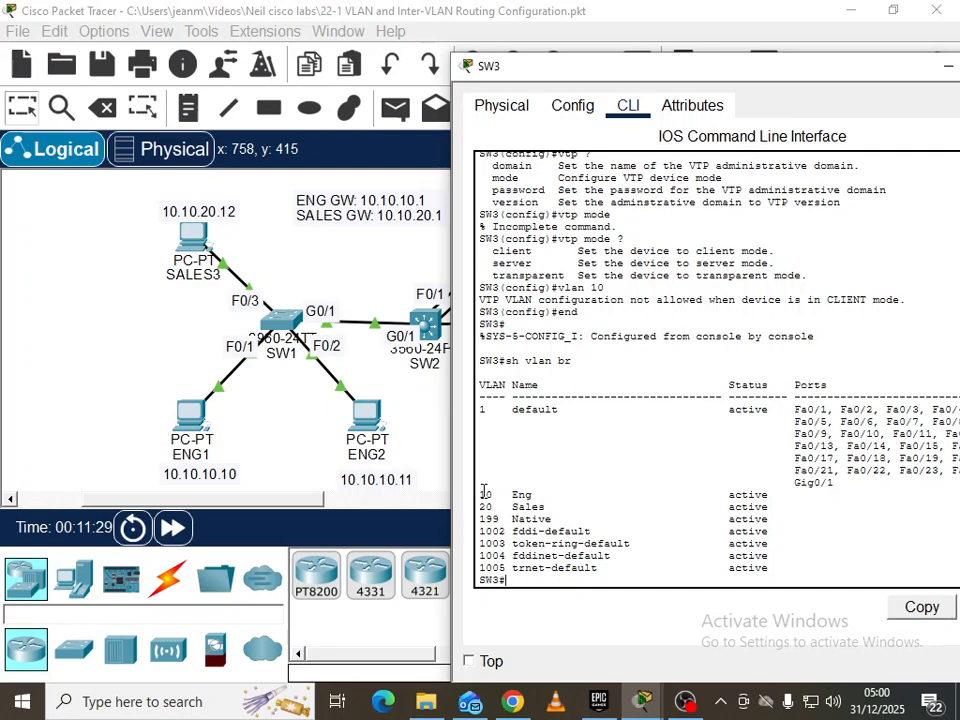
left_click_drag(481, 489, 772, 520)
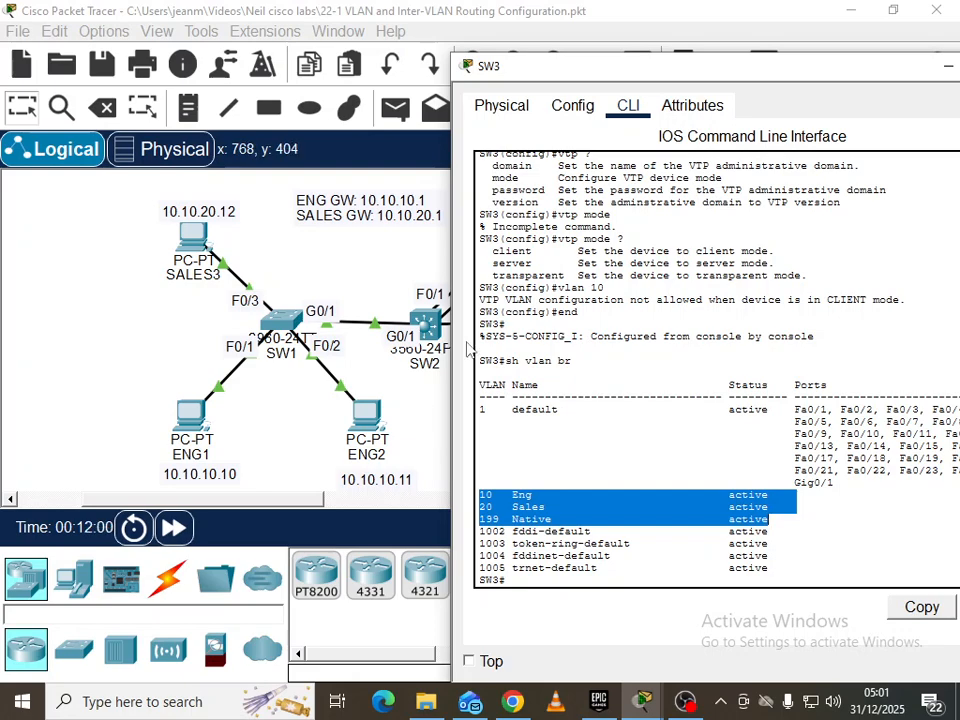
left_click_drag(631, 73, 514, 77)
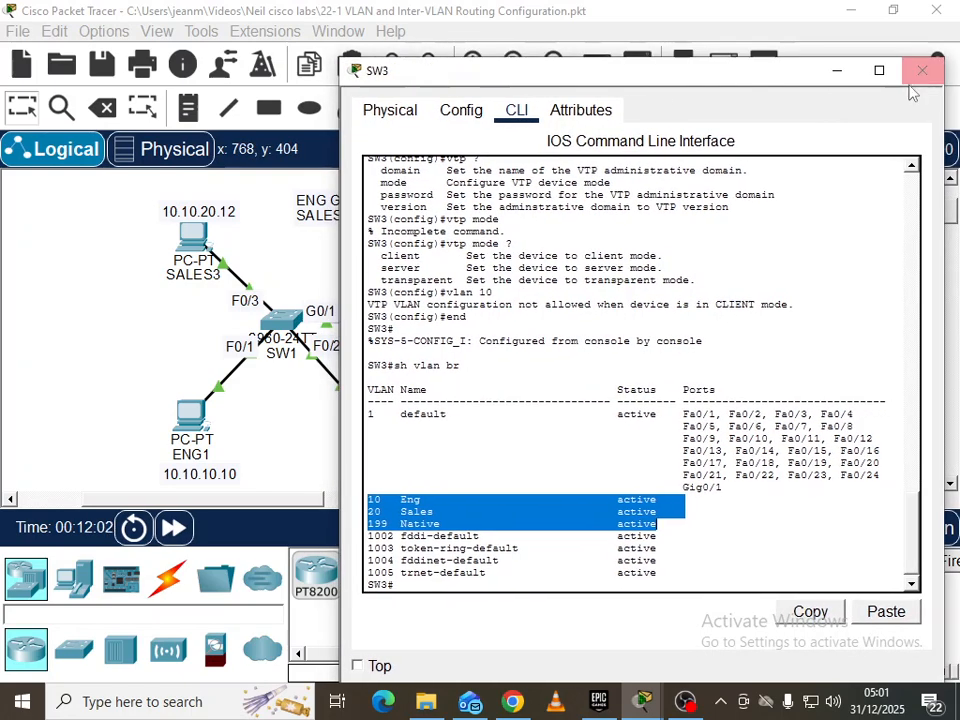
left_click(911, 69)
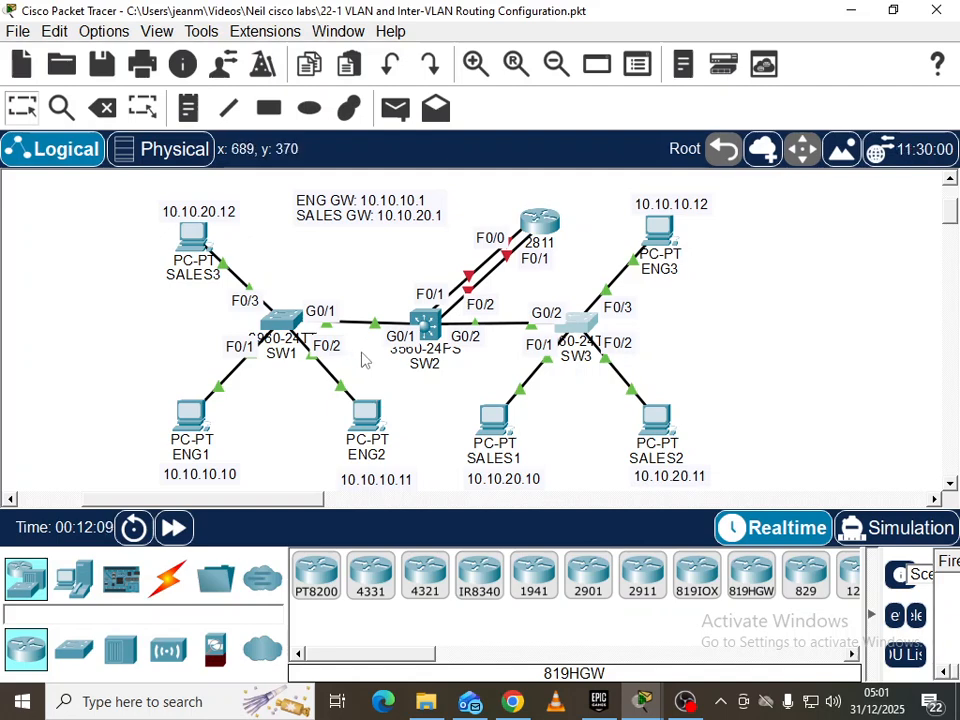
Open SW1's console and enter configuration for interface G0/1
left_click(286, 318)
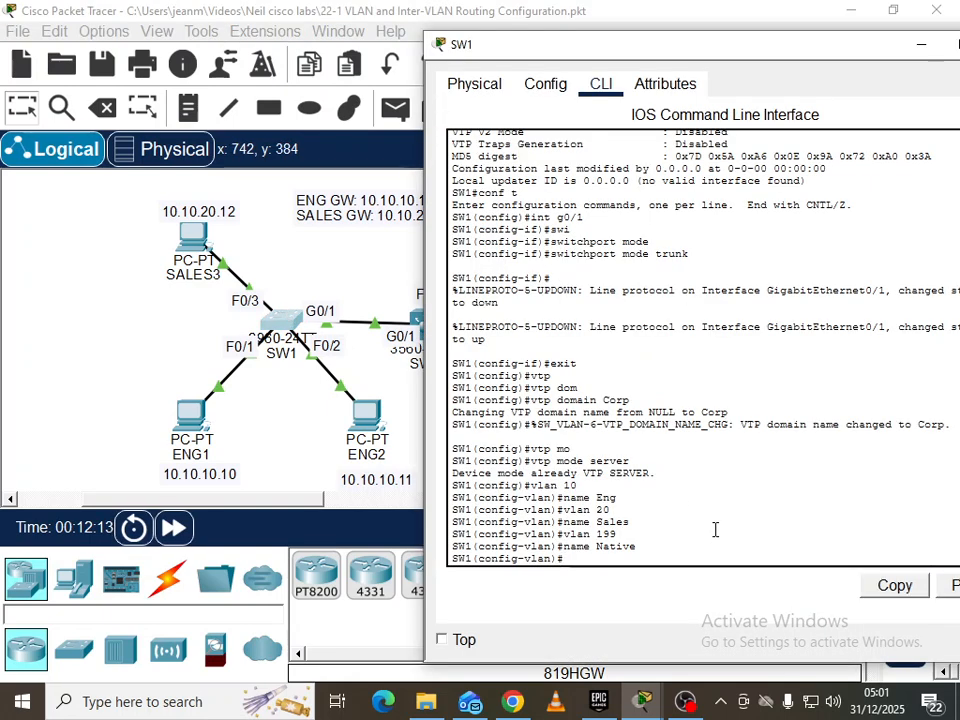
type("exit")
key("Return")
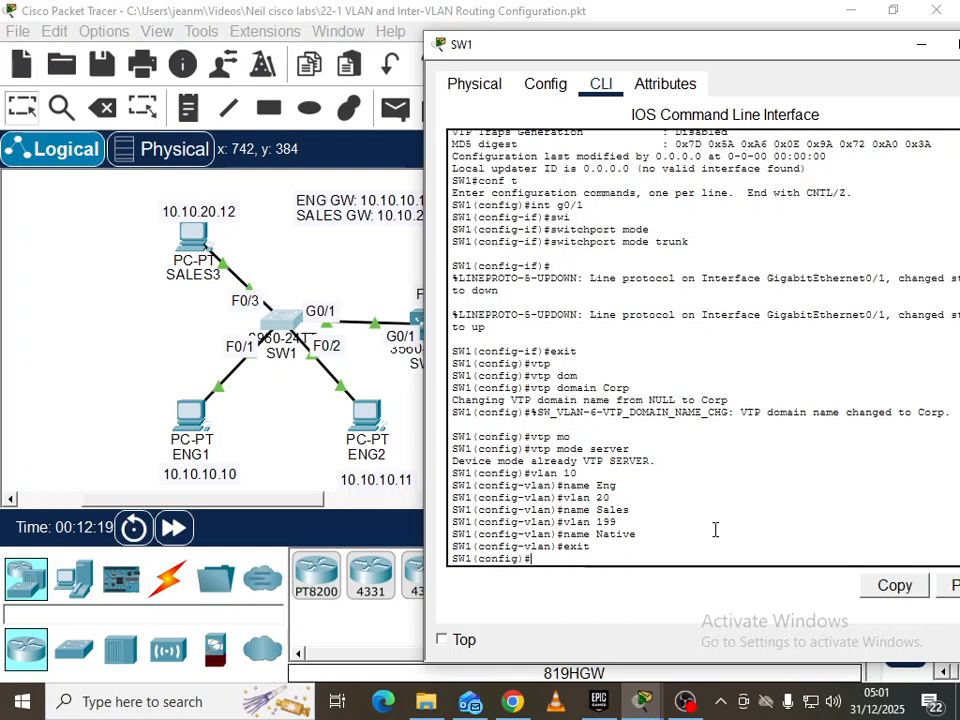
type("g0/1")
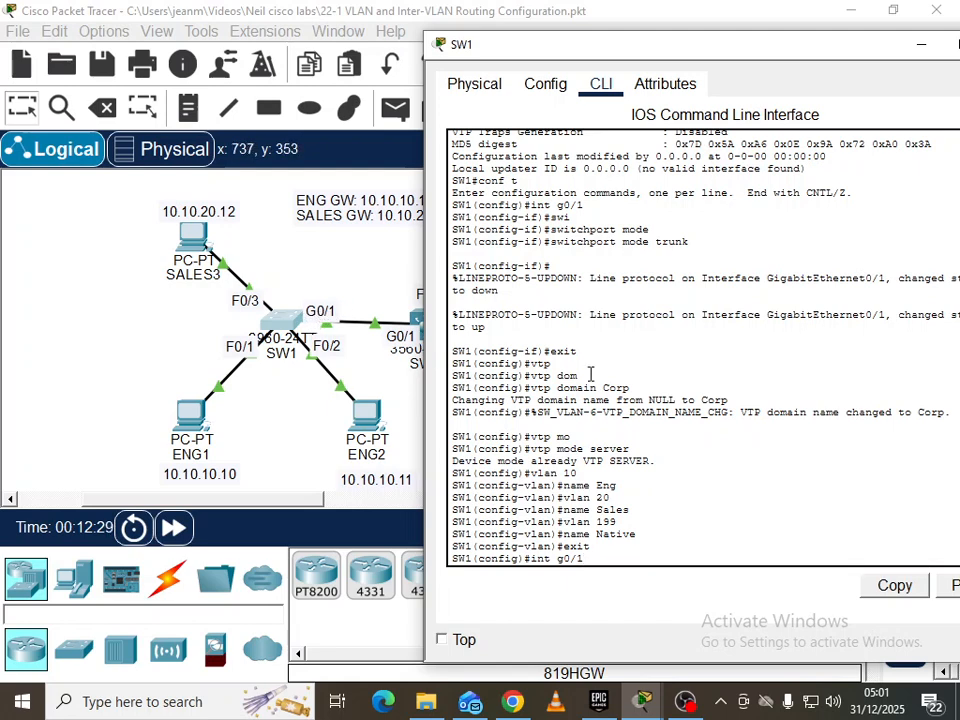
key("Return")
Set native VLAN 199 on SW1's G0/1 trunk
type("swi")
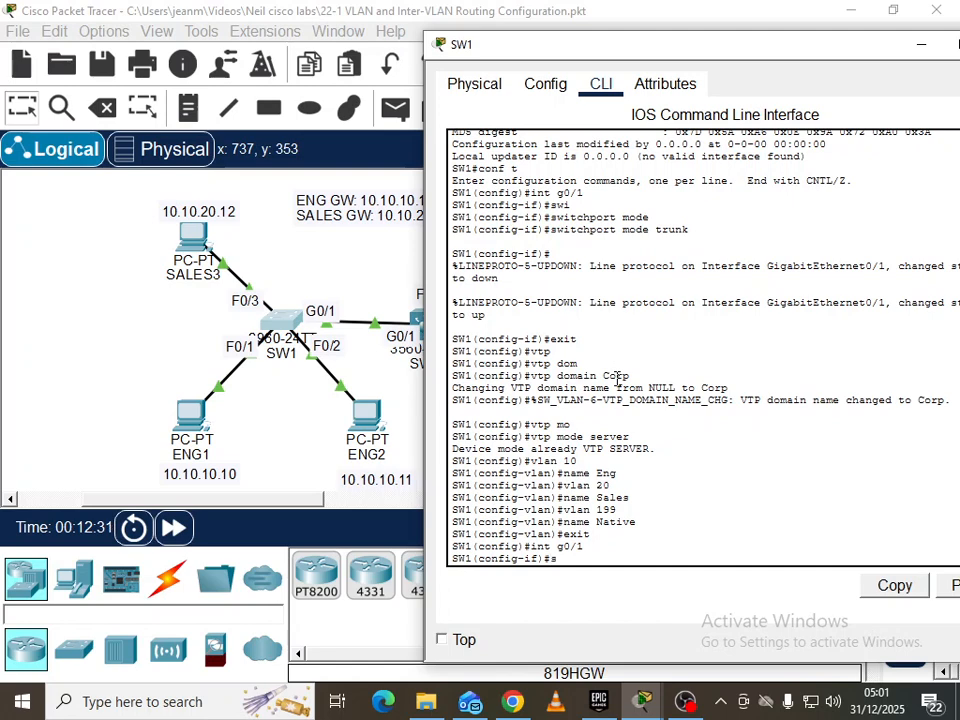
key("Tab")
type("trunk n")
key("Tab")
type("vla")
key("Tab")
type("199")
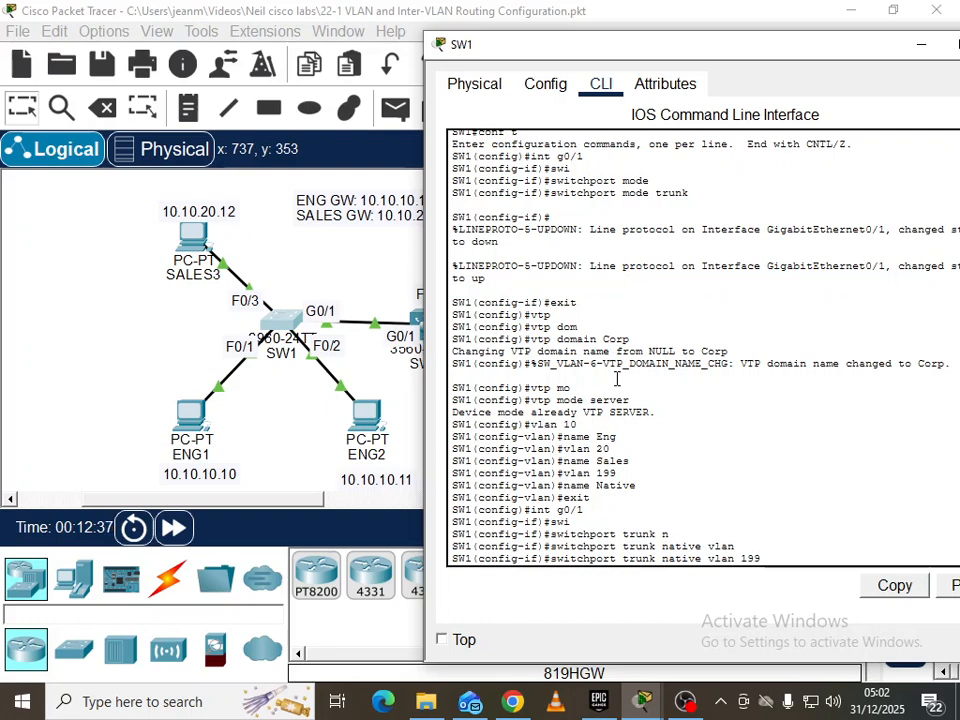
key("Return")
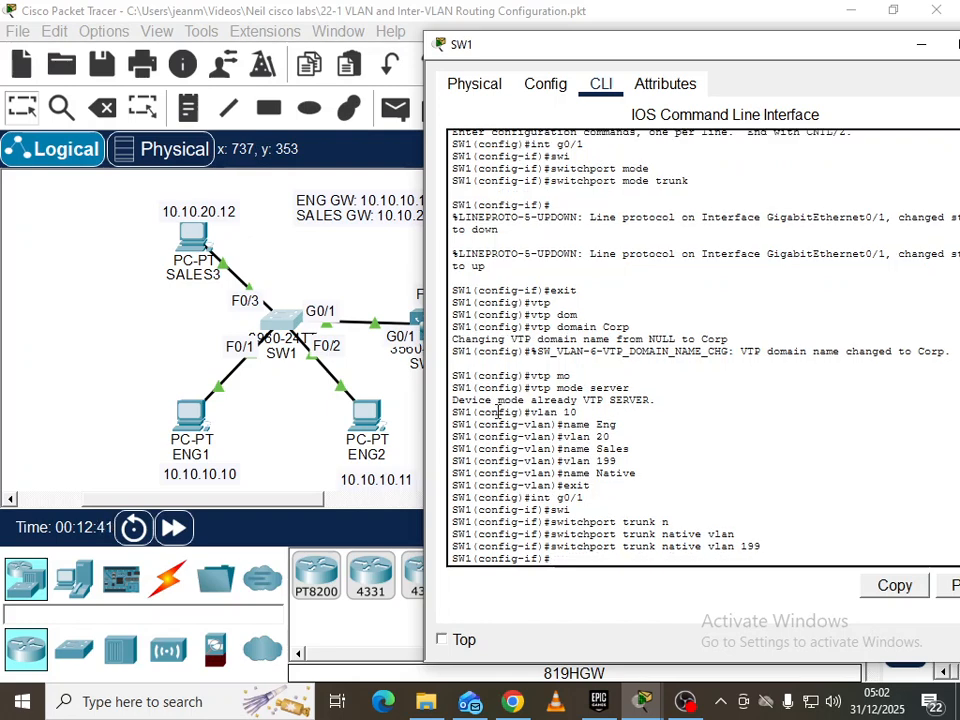
left_click(322, 424)
Open SW2's console and leave VLAN configuration mode past the native VLAN mismatch message
left_click(425, 323)
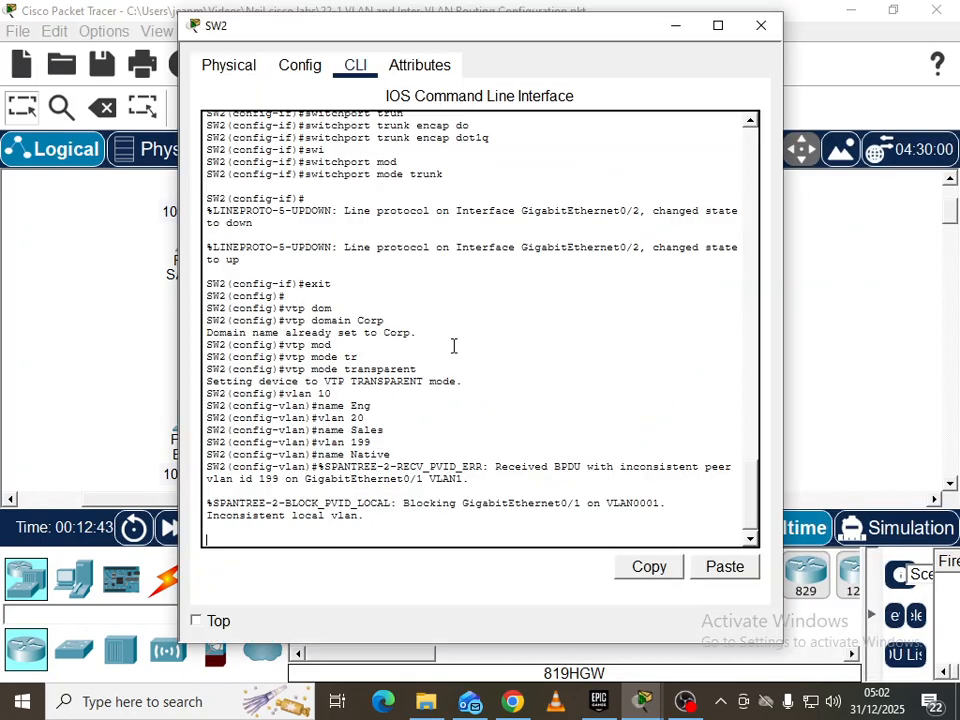
left_click_drag(450, 33, 698, 35)
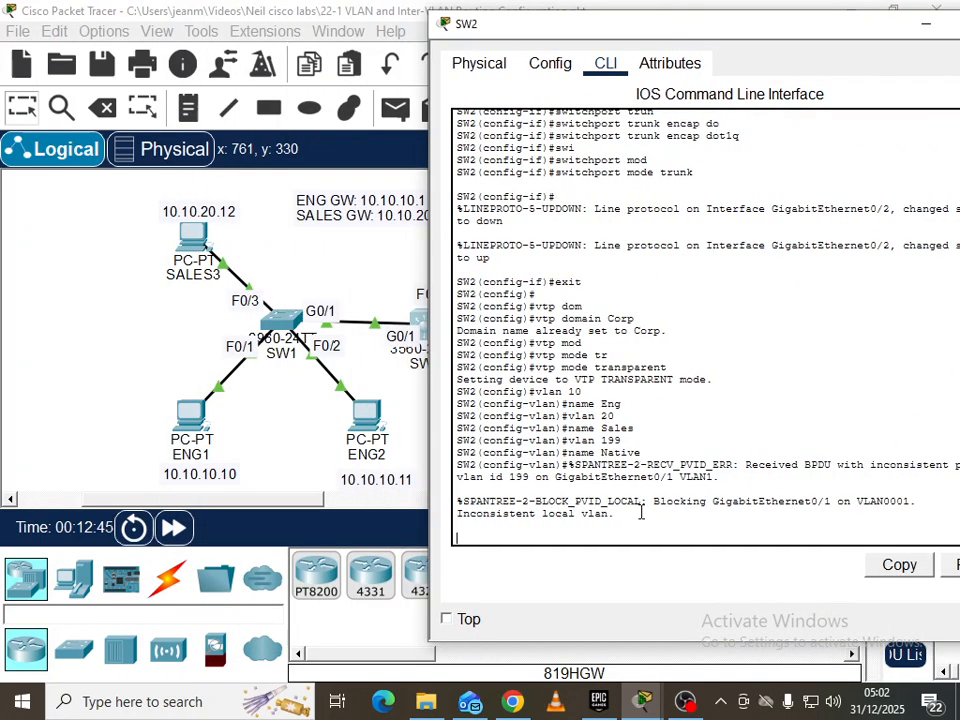
key("Return")
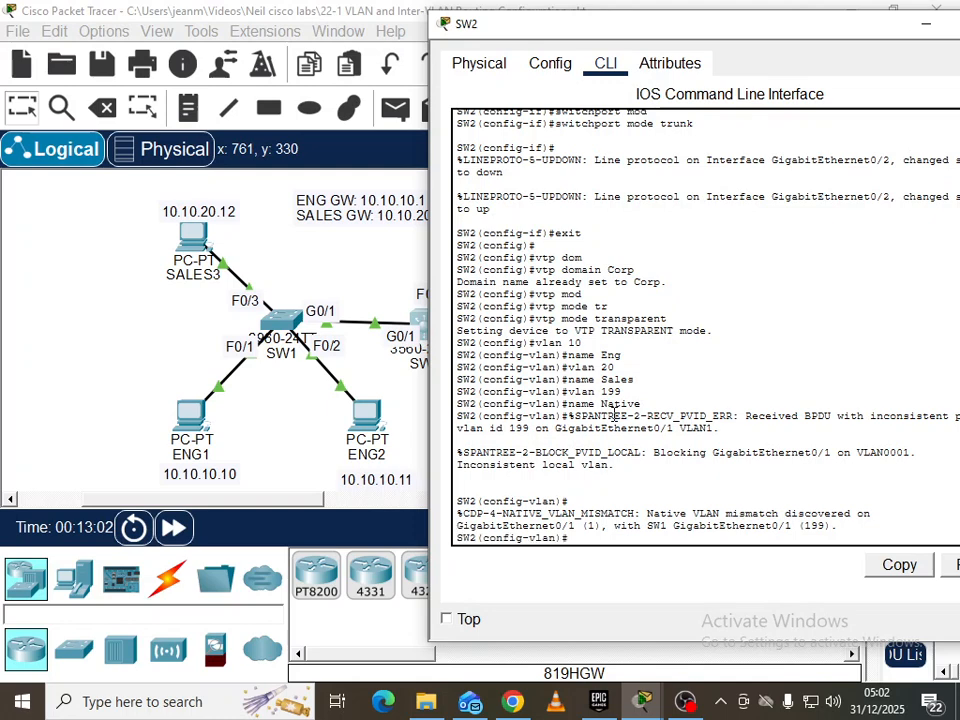
key("Return")
type("exit")
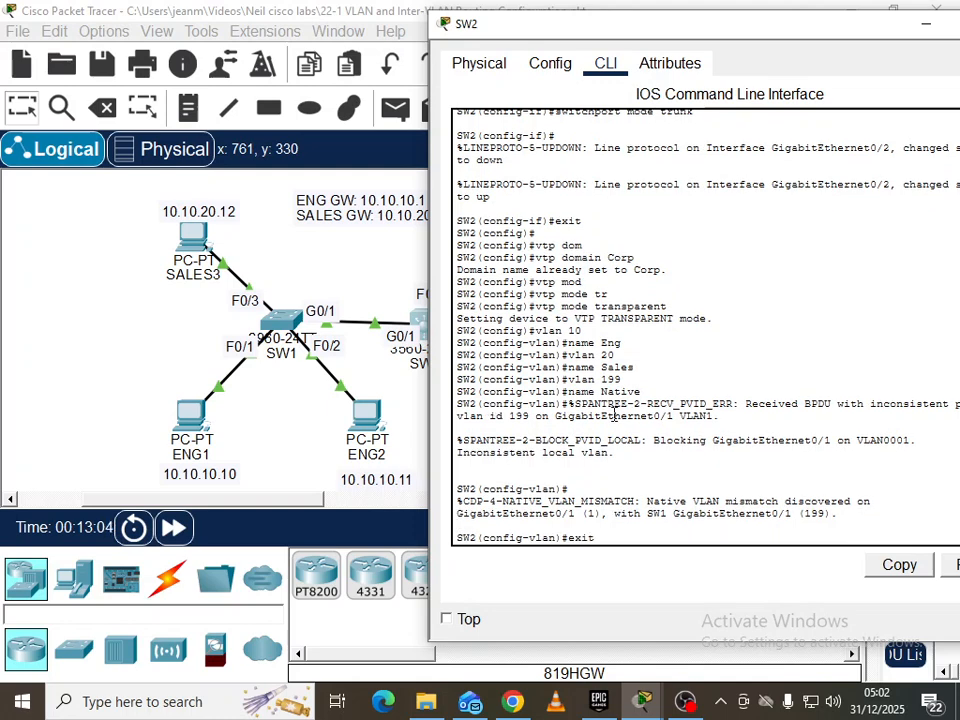
key("Return")
key("Return")
Set native VLAN 199 on SW2's G0/1 trunk, restoring its consistency
type("int g0/1")
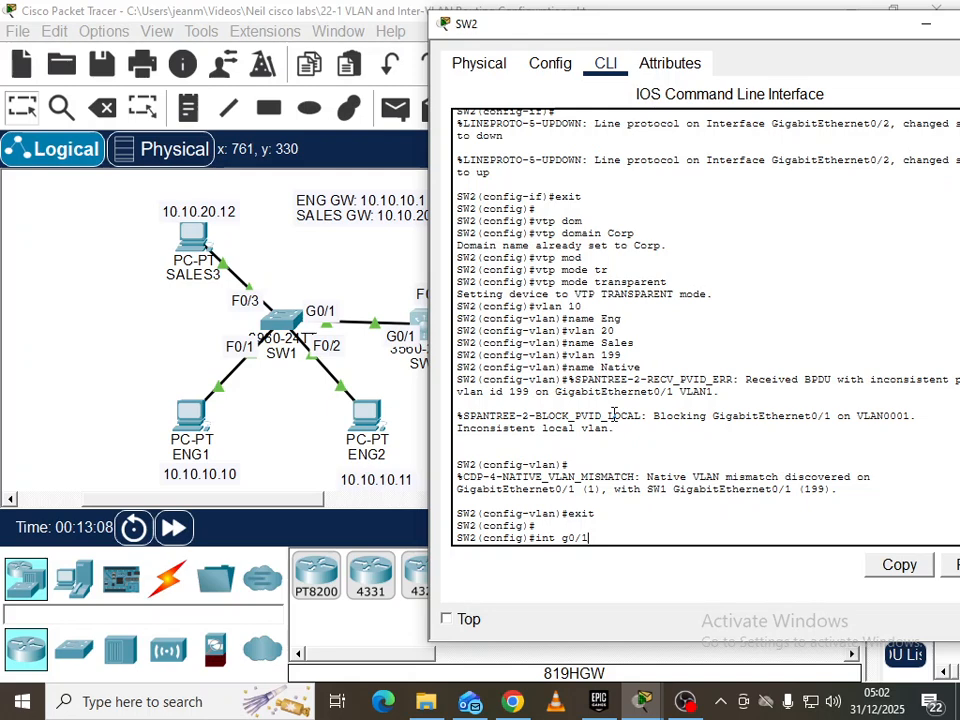
key("Return")
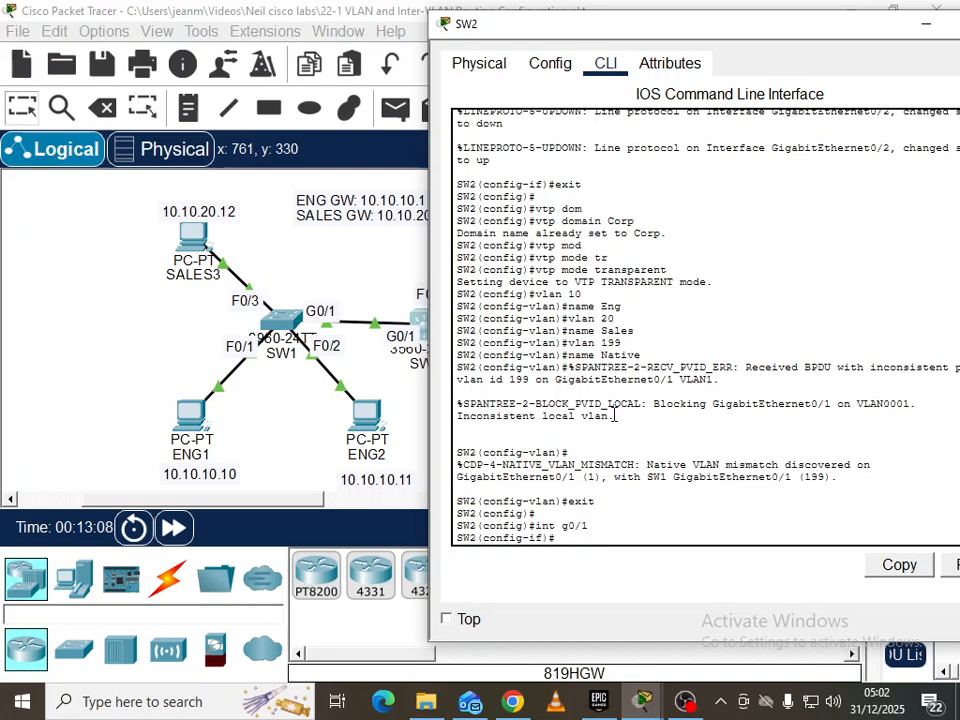
type("swi")
key("Tab")
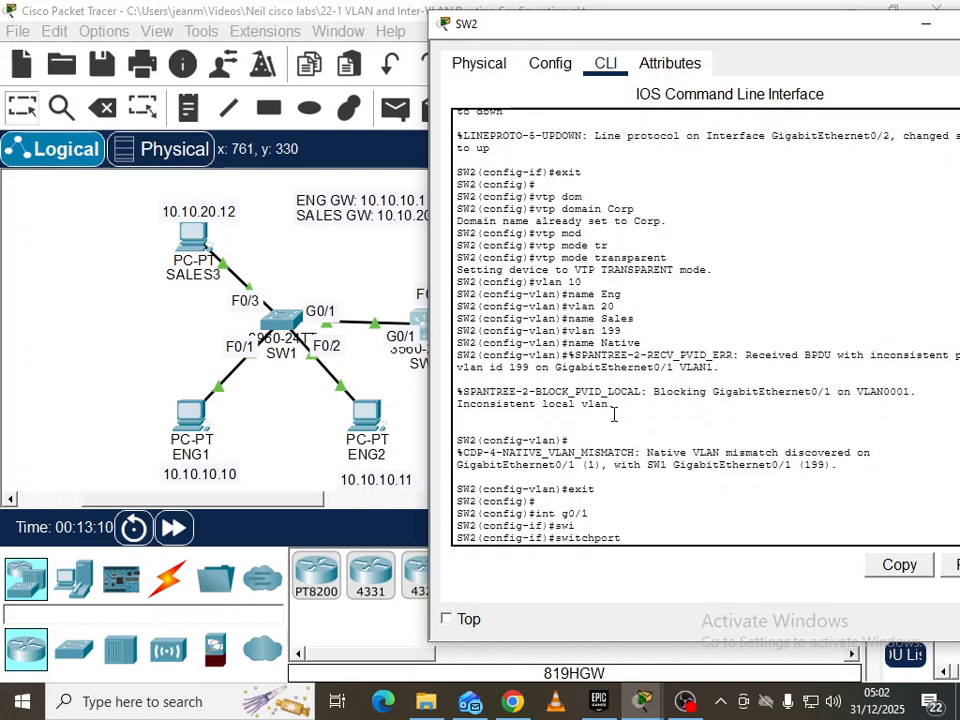
type("trun")
key("Tab")
type("na")
key("Tab")
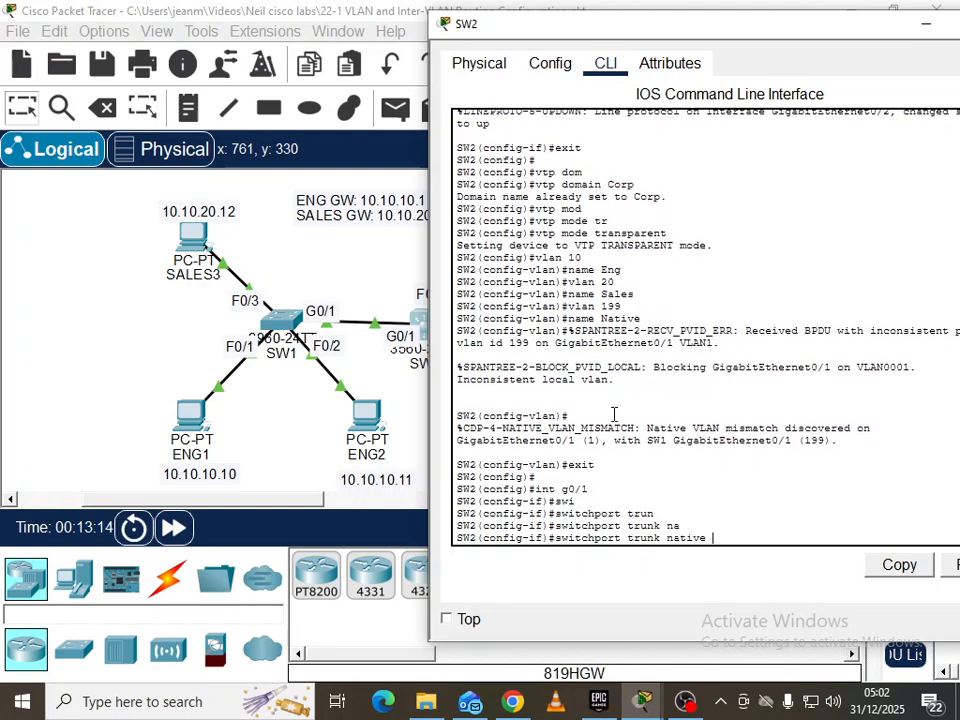
type("vl")
key("Tab")
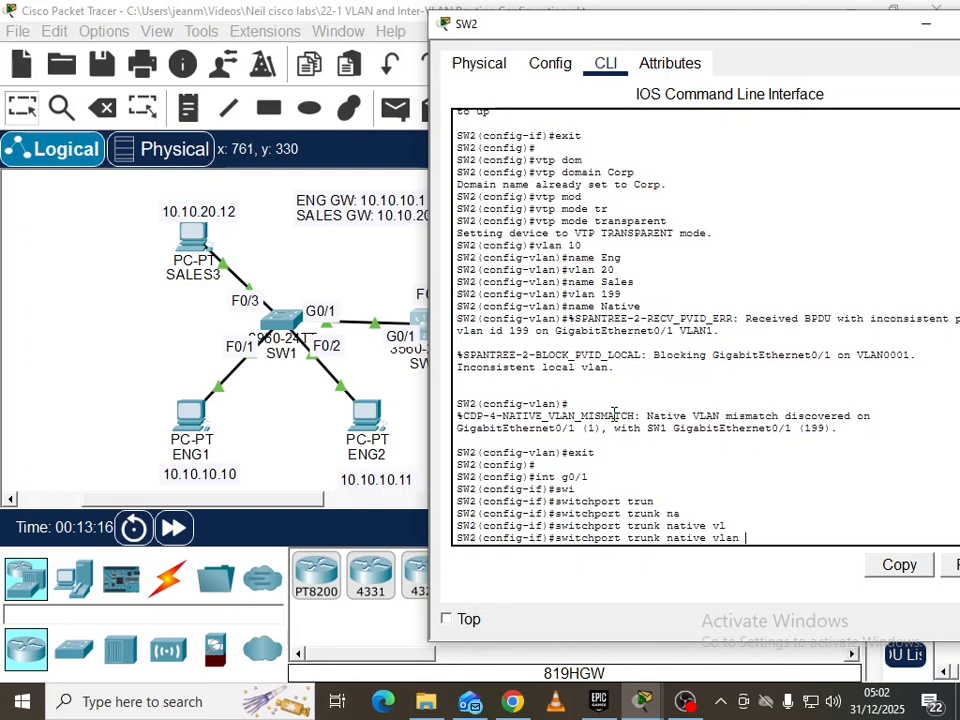
type("199")
key("Return")
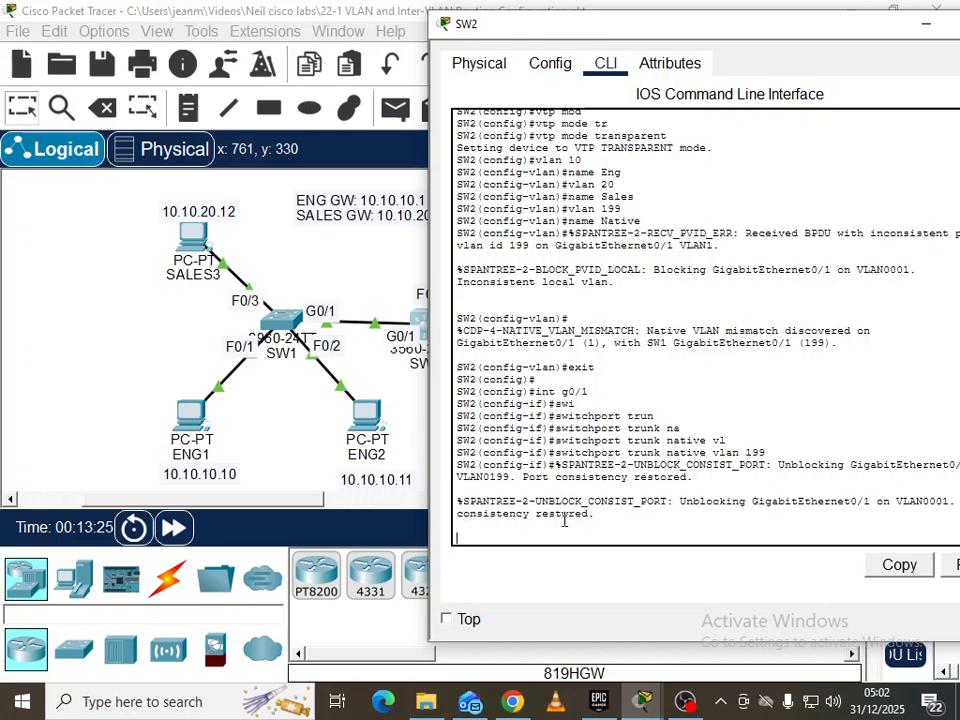
key("Return")
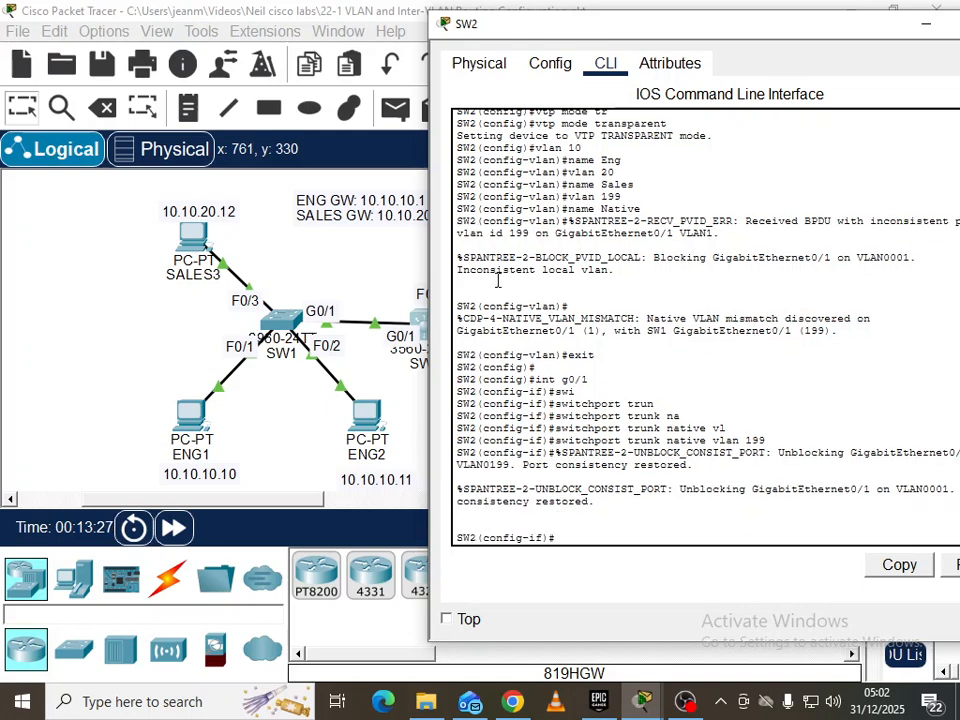
Set native VLAN 199 on SW2's G0/2 trunk as well
left_click_drag(614, 30, 287, 413)
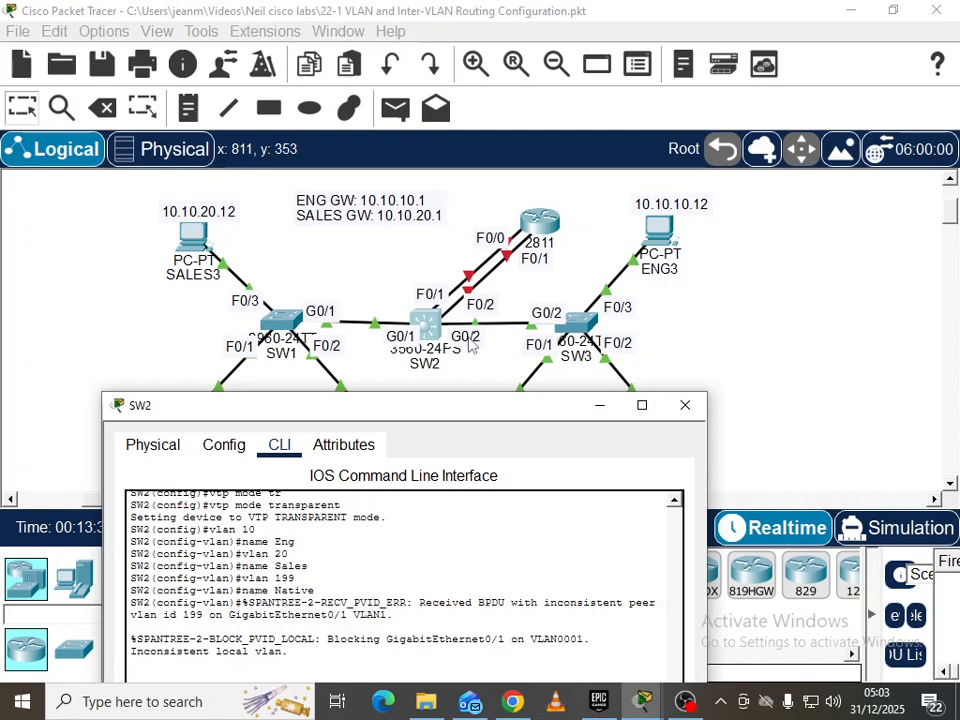
left_click_drag(454, 407, 480, 75)
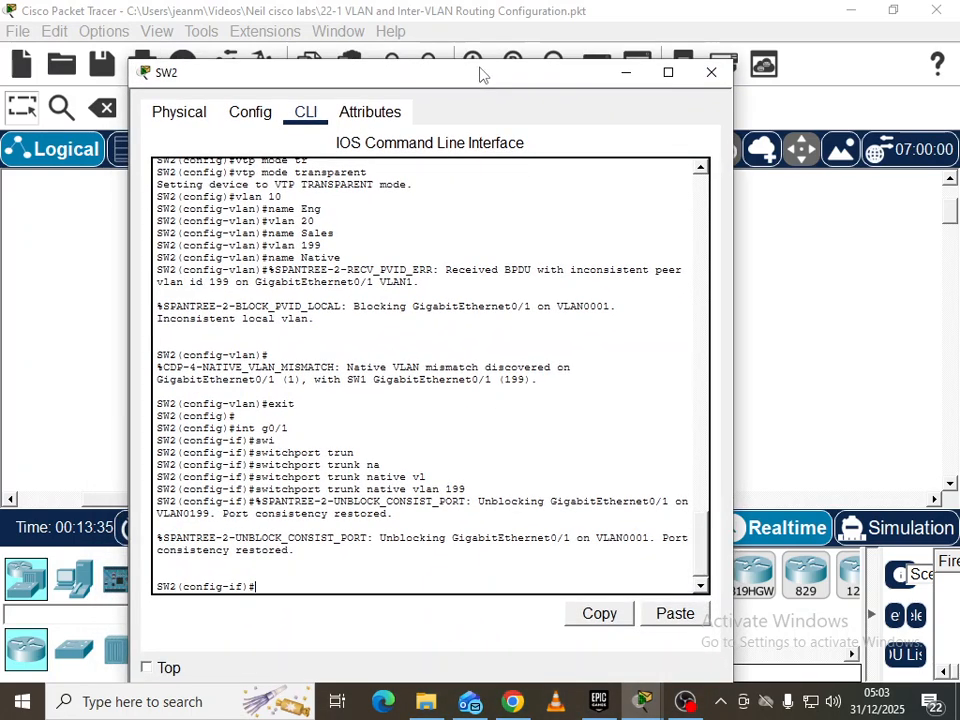
type("int g0/2")
key("Return")
type("sw")
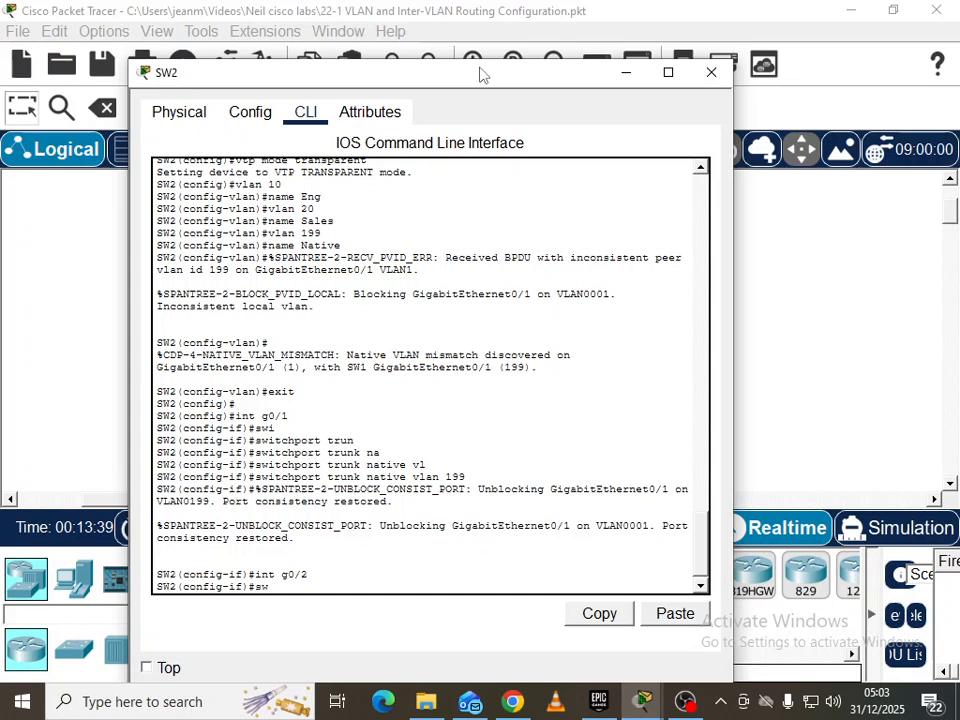
type("i")
key("Tab")
type("trunk")
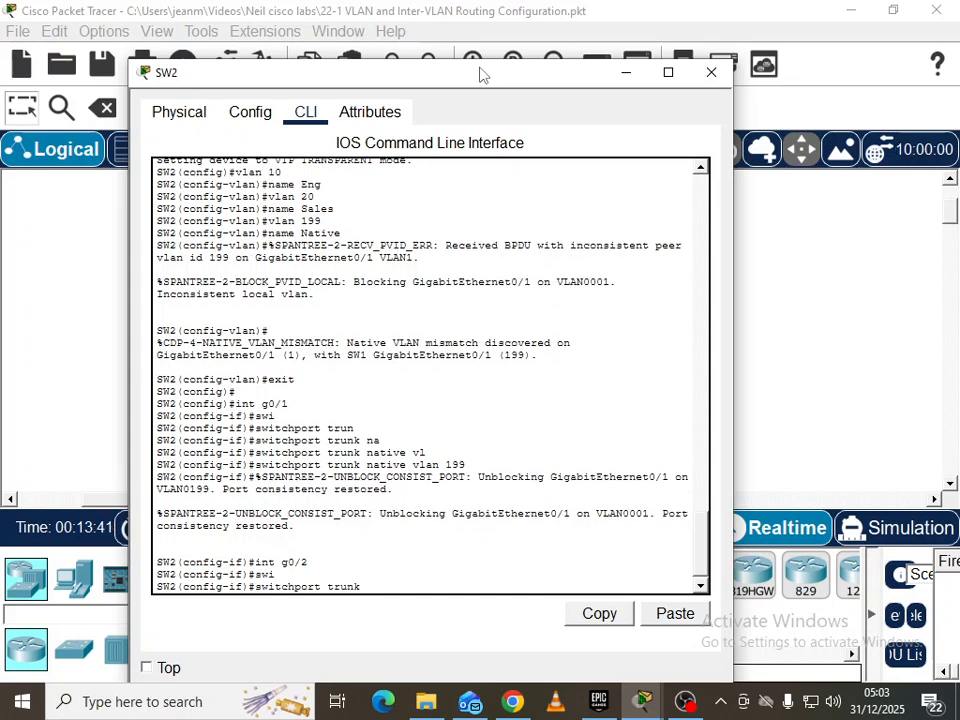
type(" na")
key("Tab")
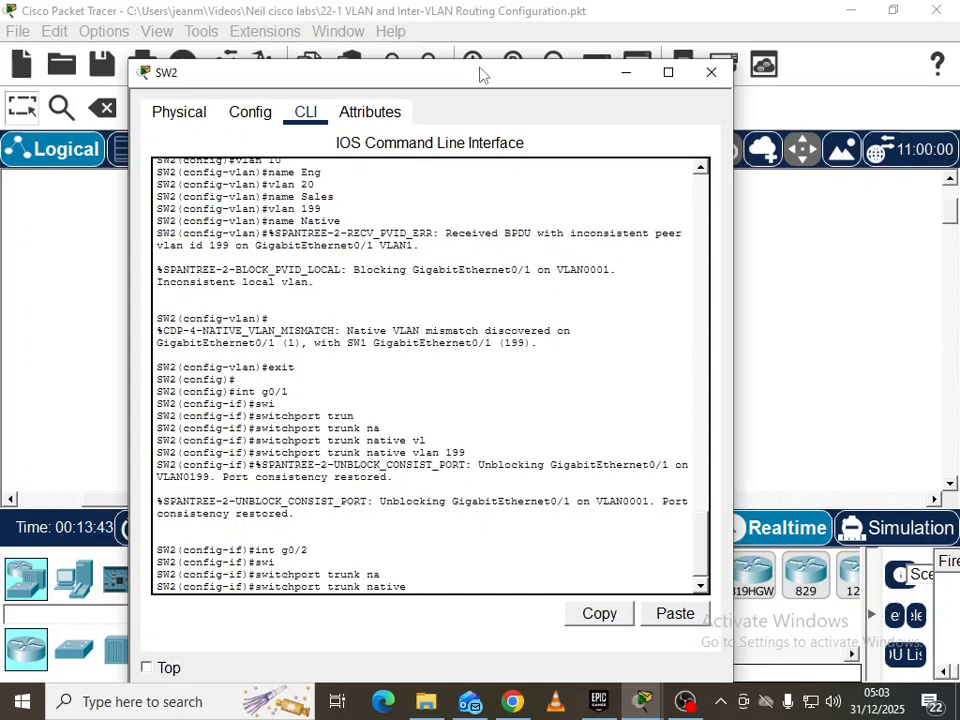
type("lan")
key("Tab")
key("BackSpace")
key("BackSpace")
key("BackSpace")
type("vlan")
key("Tab")
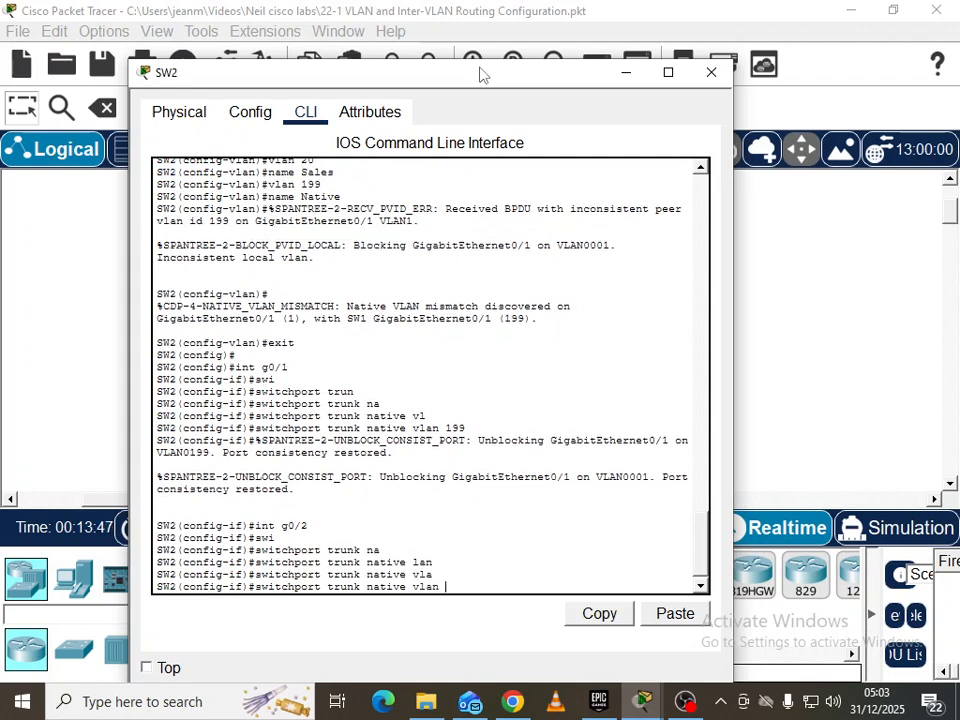
type("199")
key("Return")
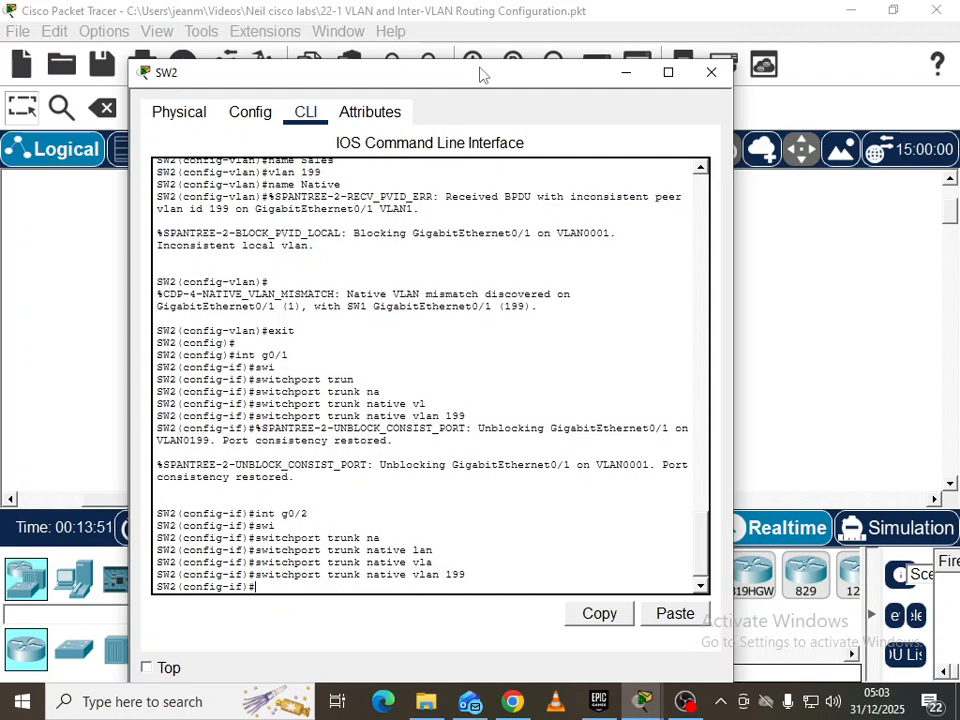
On SW3's CLI, enter global configuration and select interface G0/2
left_click(833, 273)
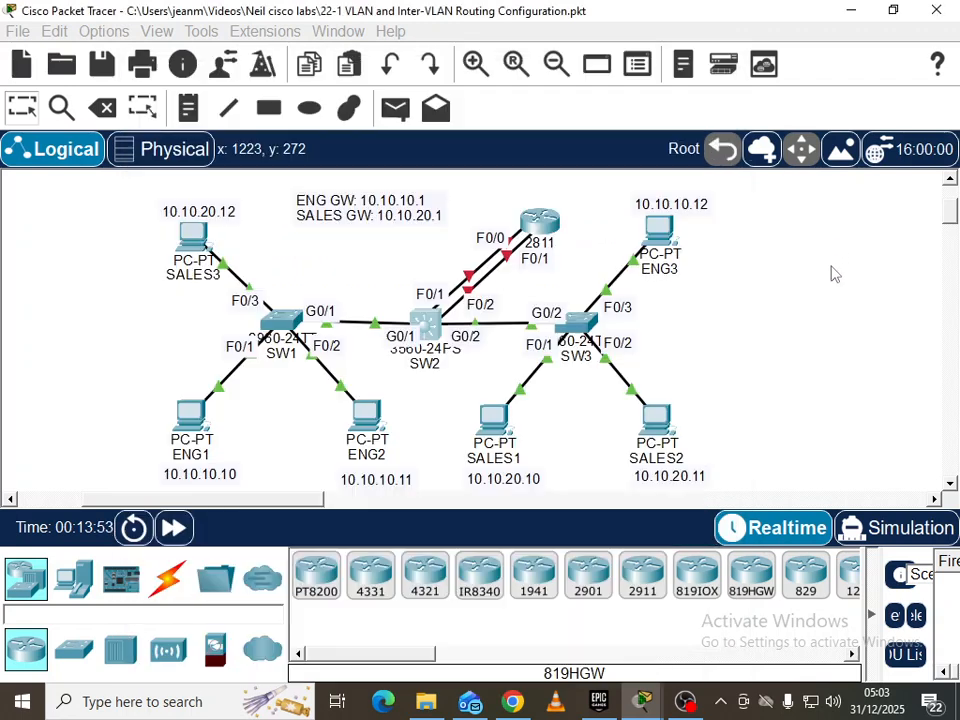
left_click(575, 325)
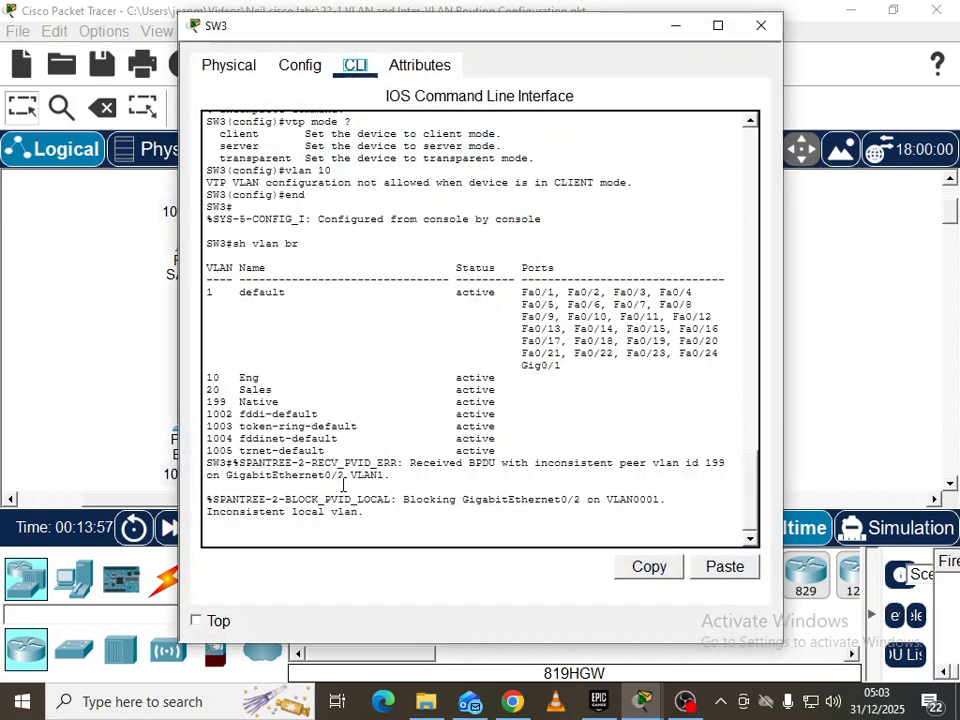
left_click_drag(435, 35, 712, 72)
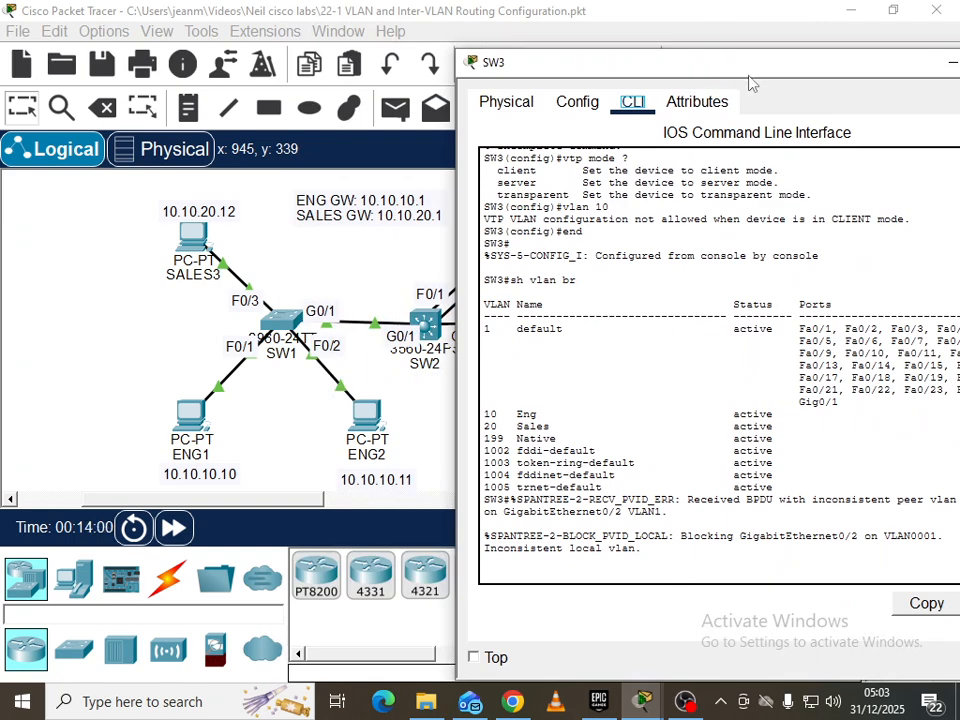
left_click_drag(750, 76, 671, 52)
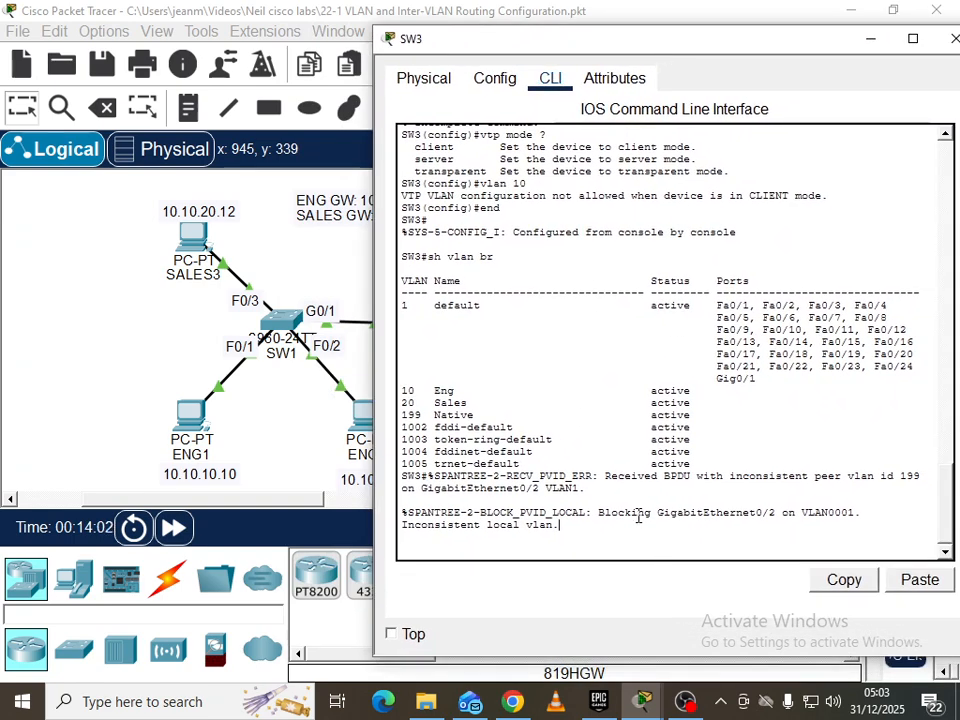
key("Return")
type("conf t")
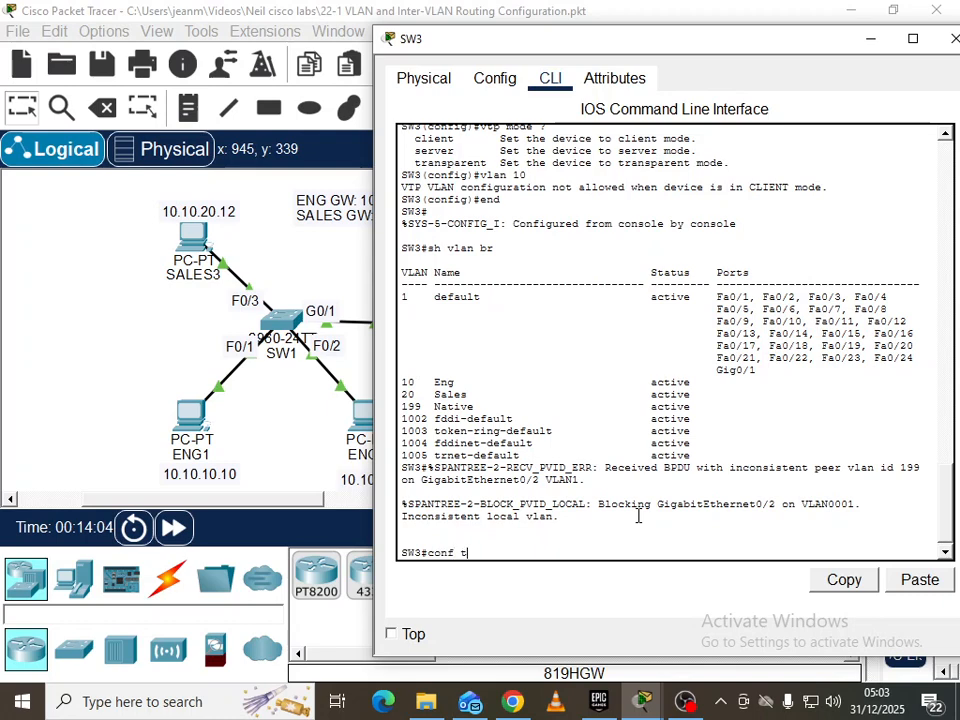
key("Return")
type("int g0/1")
key("BackSpace")
type("2")
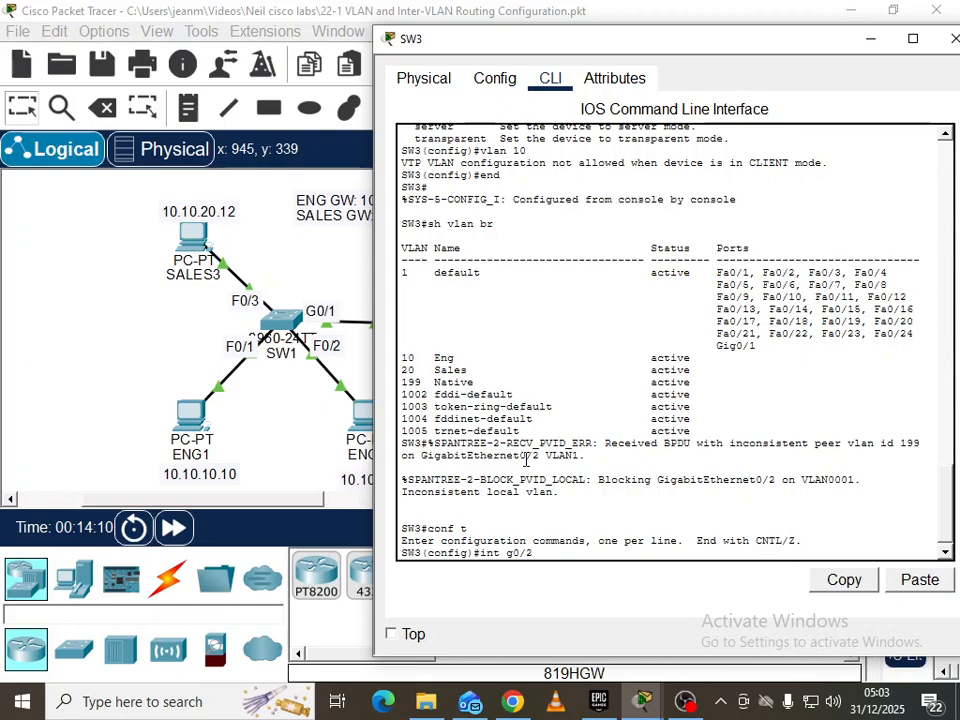
Set the G0/2 trunk's native VLAN to 199 with switchport trunk native vlan
left_click(328, 424)
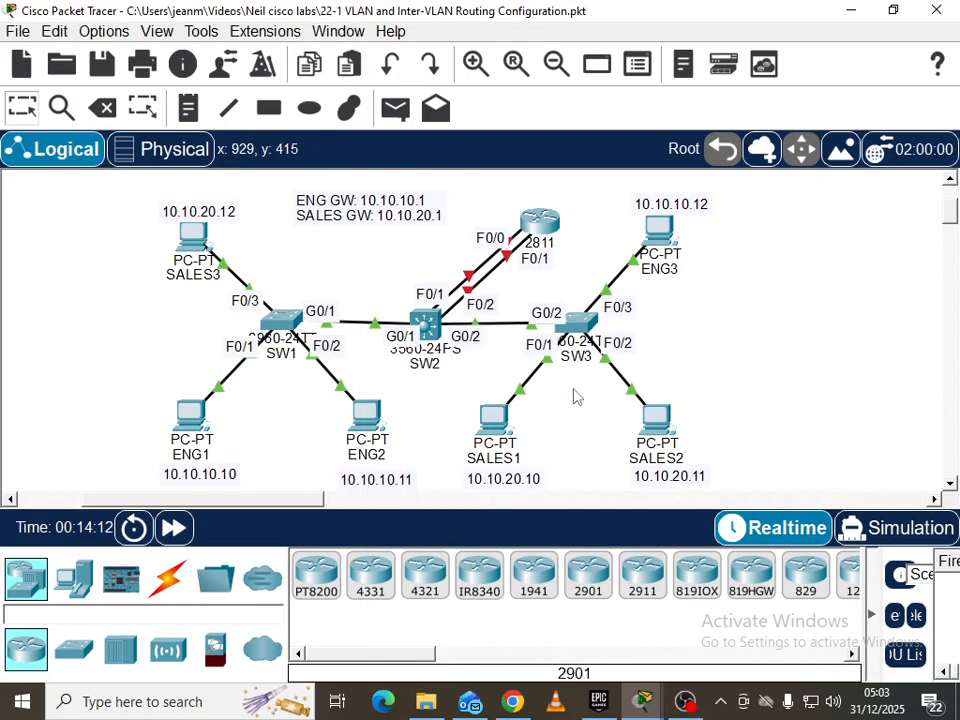
left_click(574, 319)
key("Return")
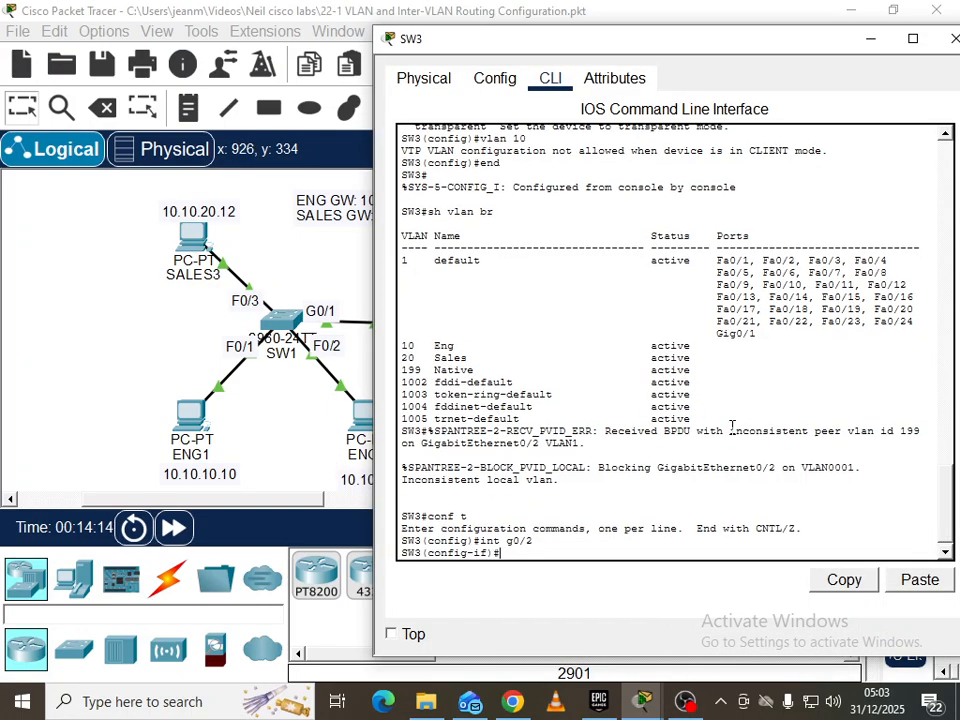
type("swi")
key("Tab")
type("trunk n")
key("Tab")
type("vlan")
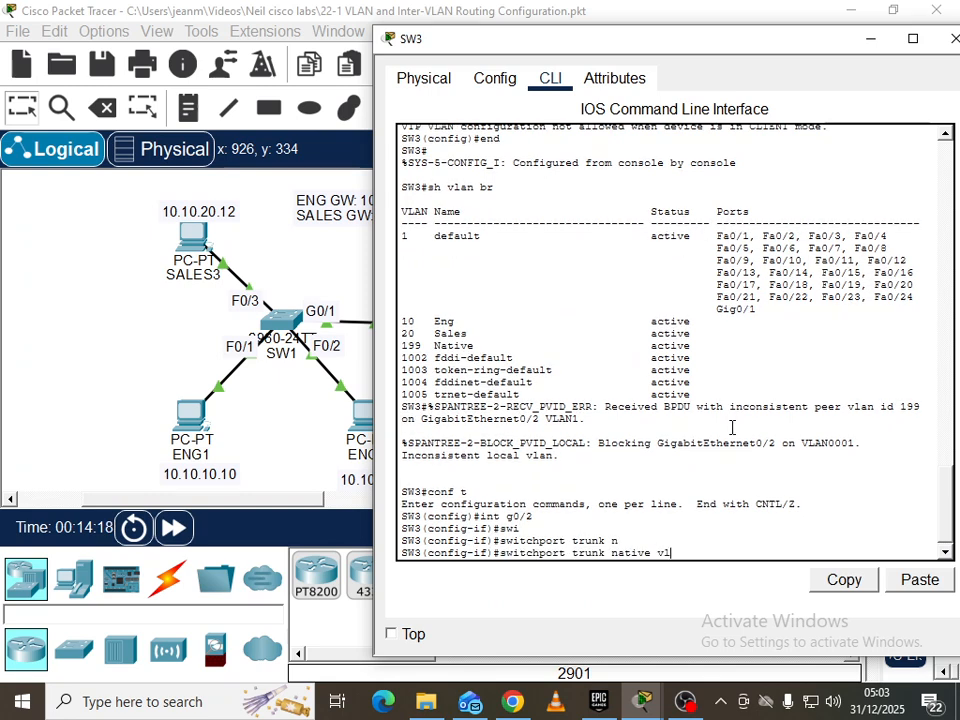
key("Tab")
type("19")
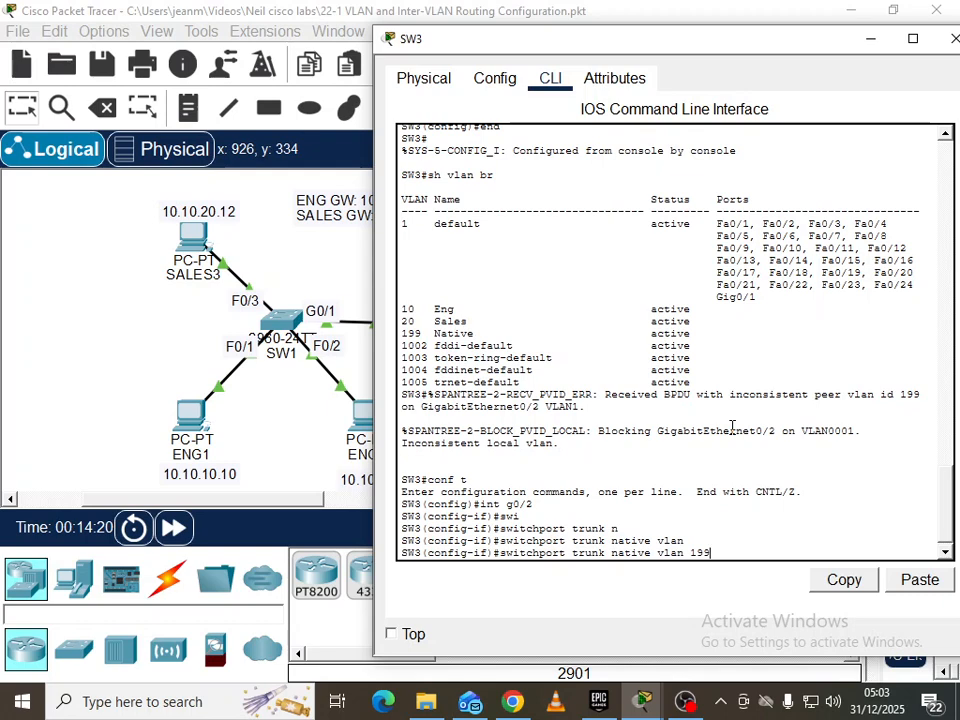
key("Return")
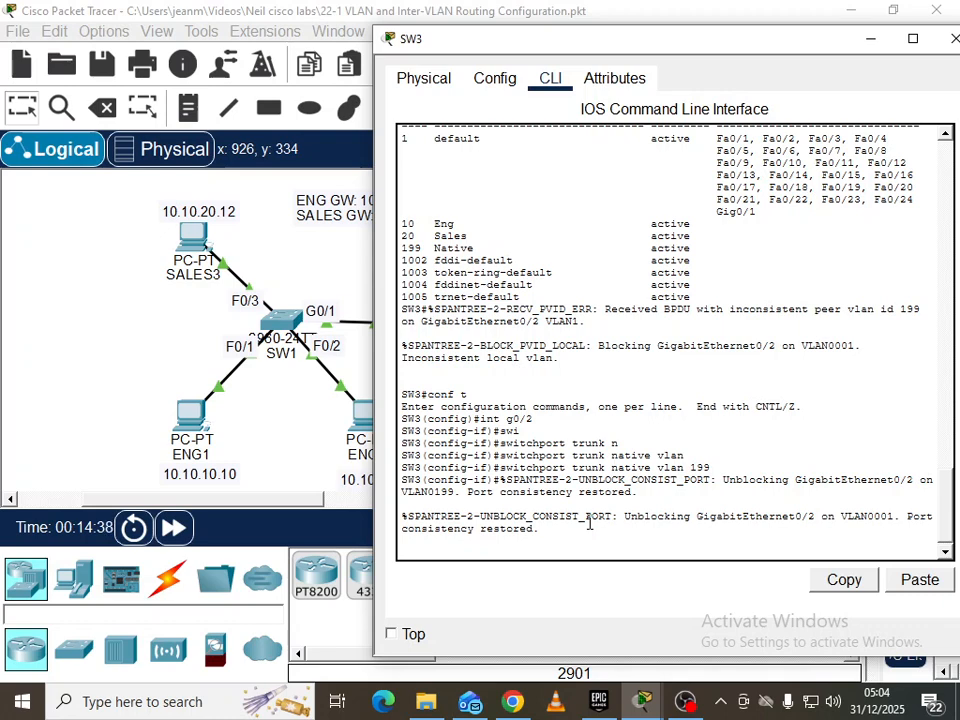
key("Return")
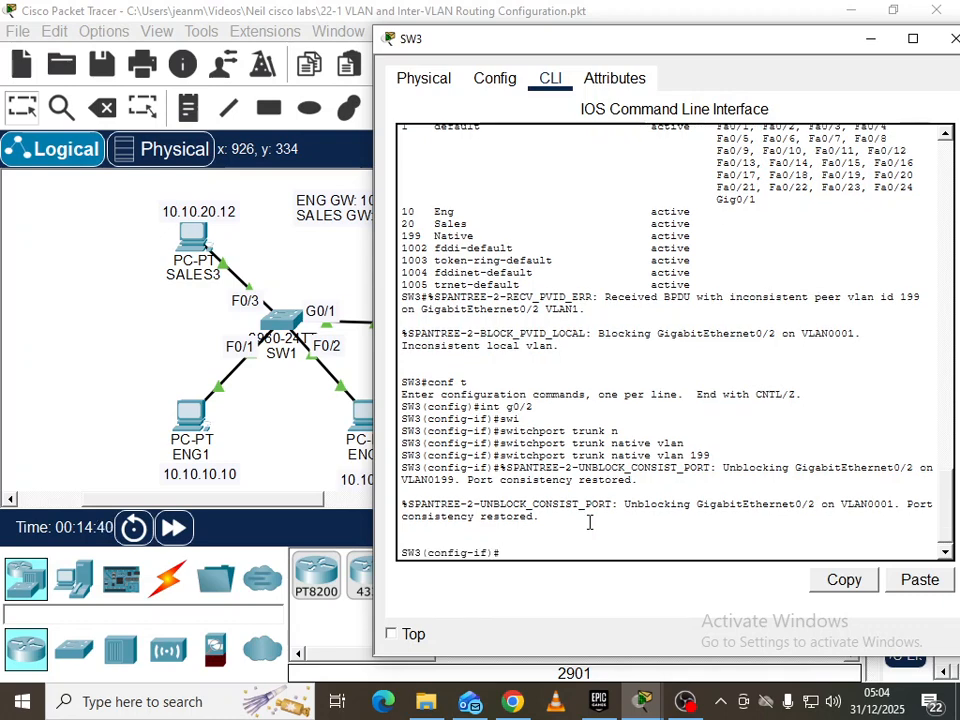
Close SW3's device window to reveal the whole logical topology
left_click(953, 38)
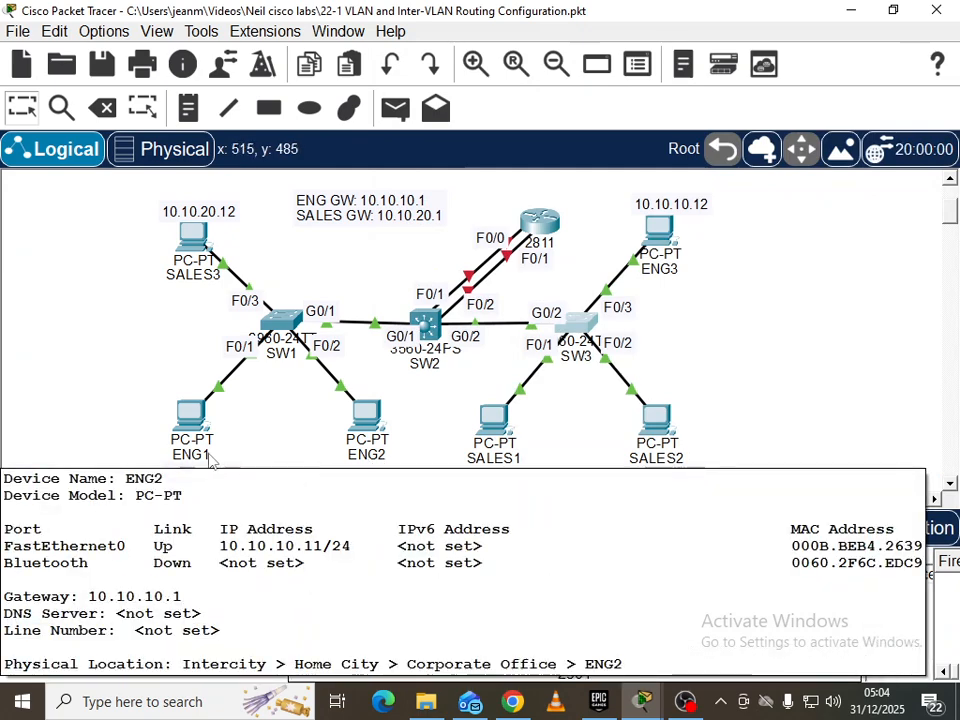
mouse_move(205, 452)
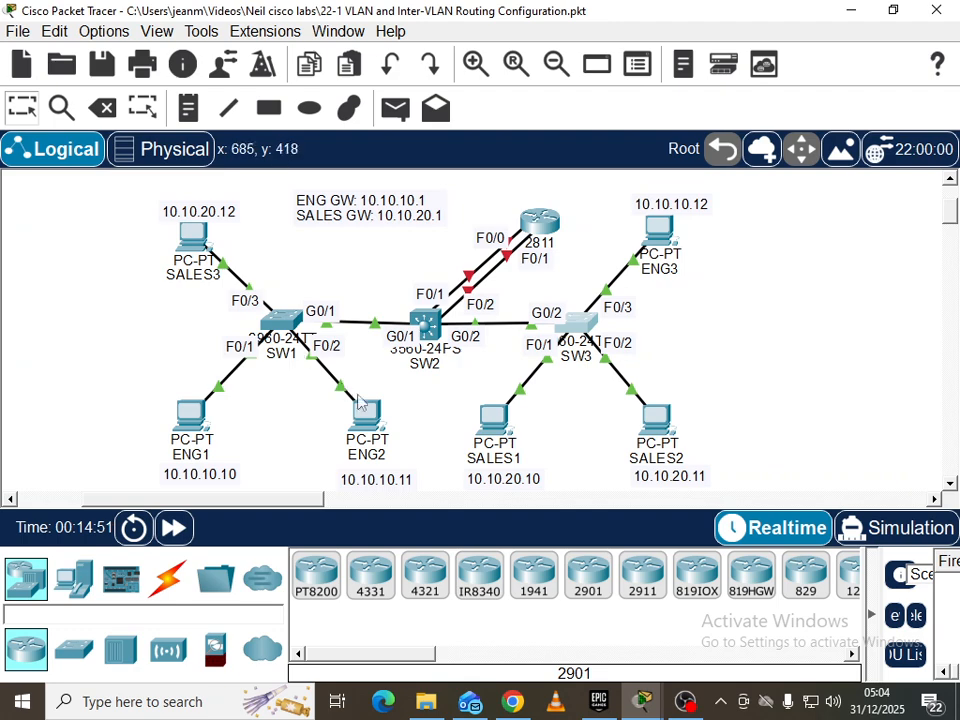
On SW1, make ports F0/1–2 access ports in VLAN 10
mouse_move(643, 701)
left_click(655, 620)
type("exit")
key("Return")
key("Return")
type("int range")
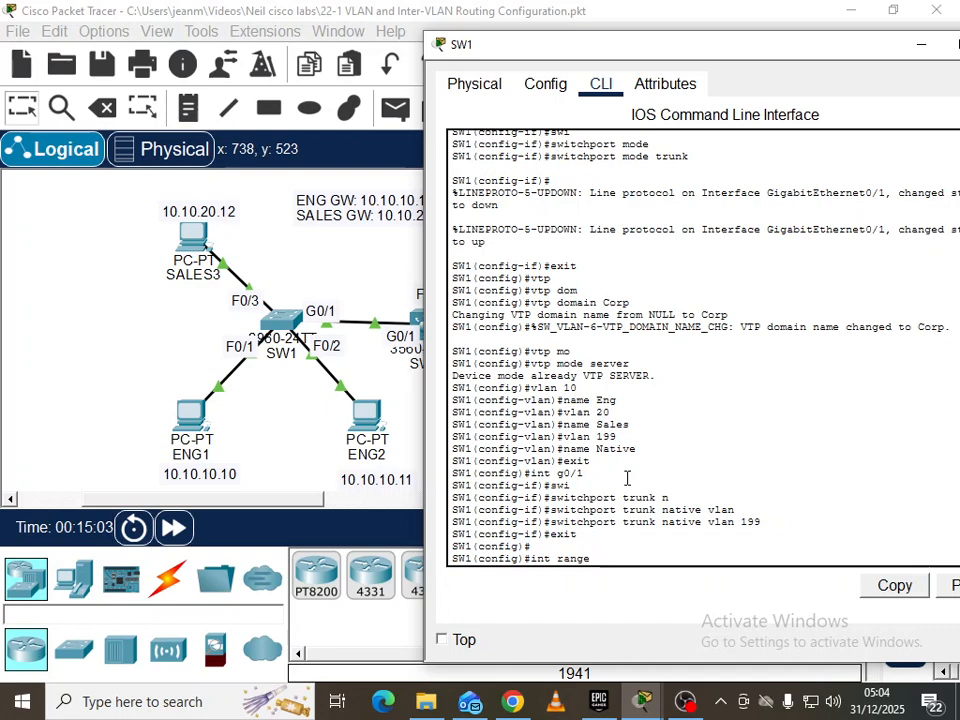
type(" f0/1-2")
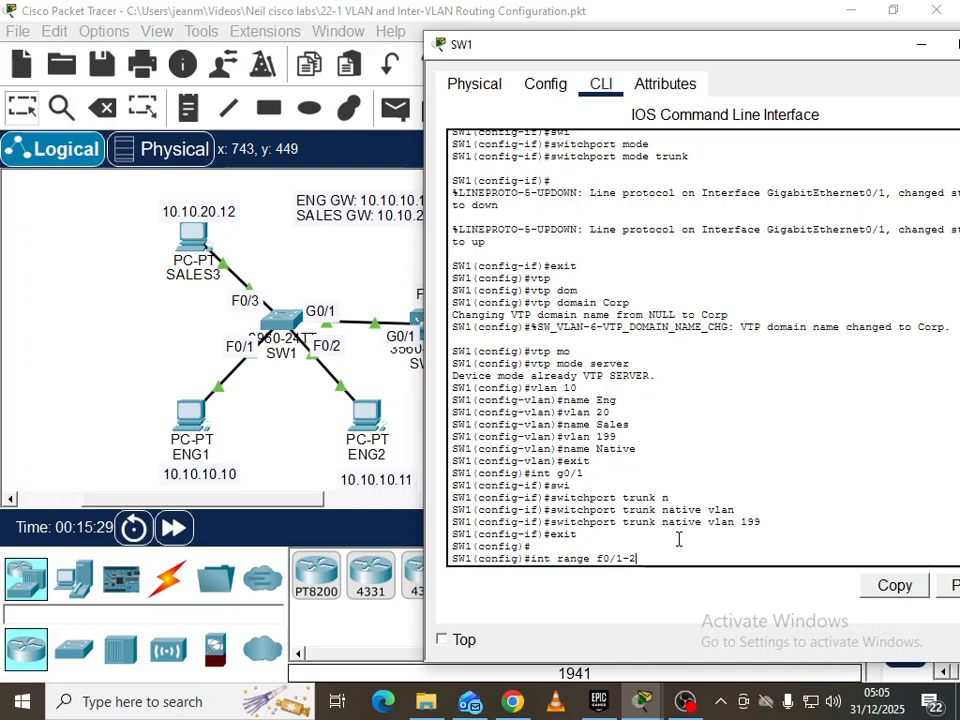
key("Return")
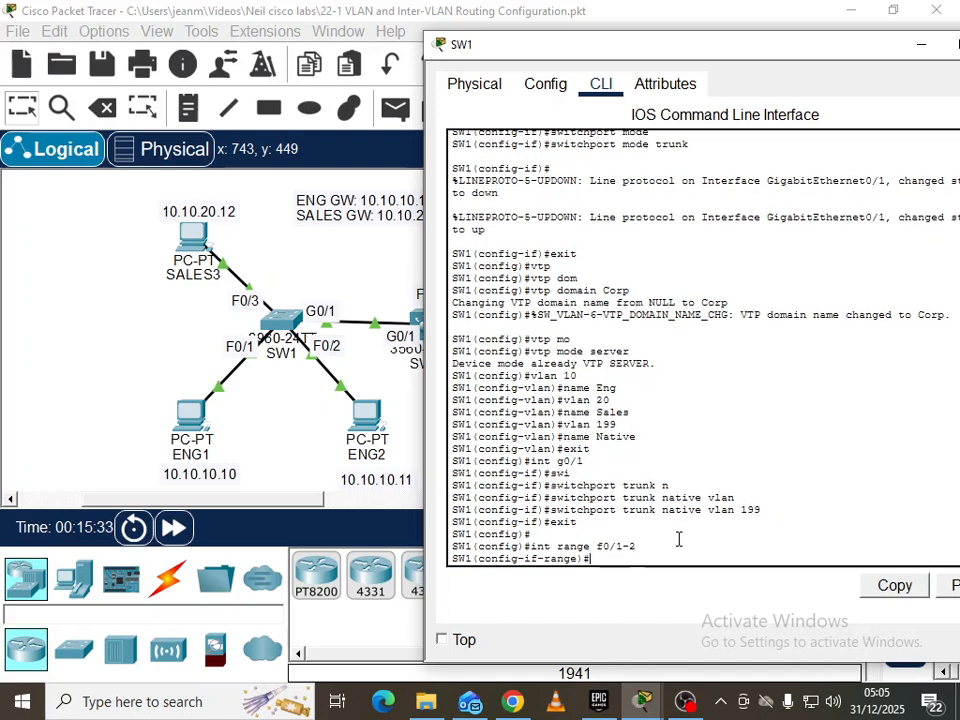
type("switch")
key("Tab")
type("mode acc")
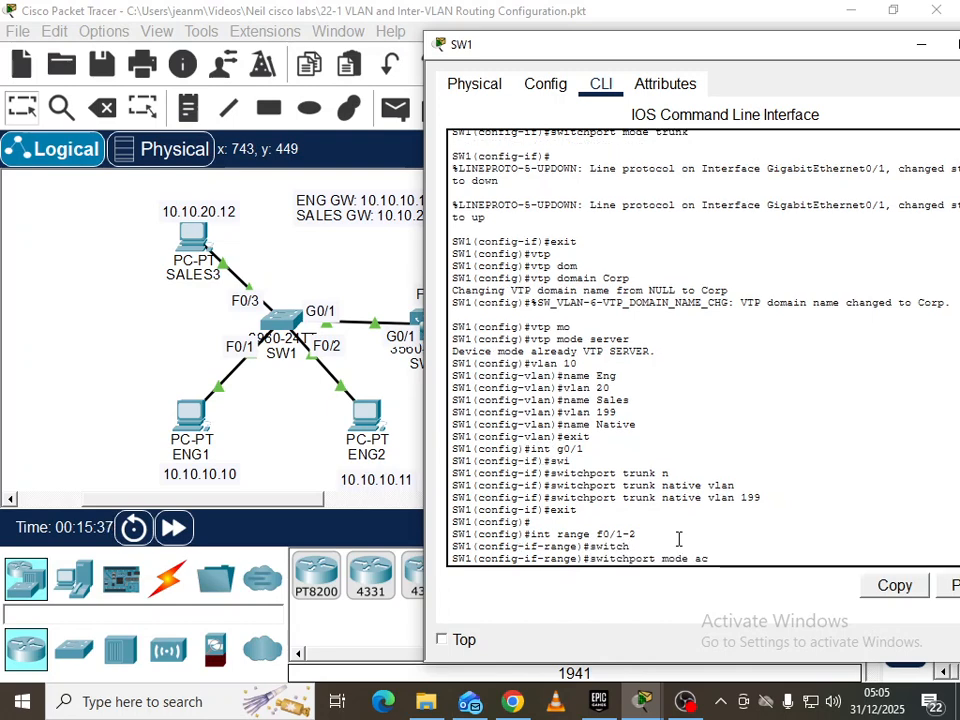
key("Tab")
key("Return")
type("swi")
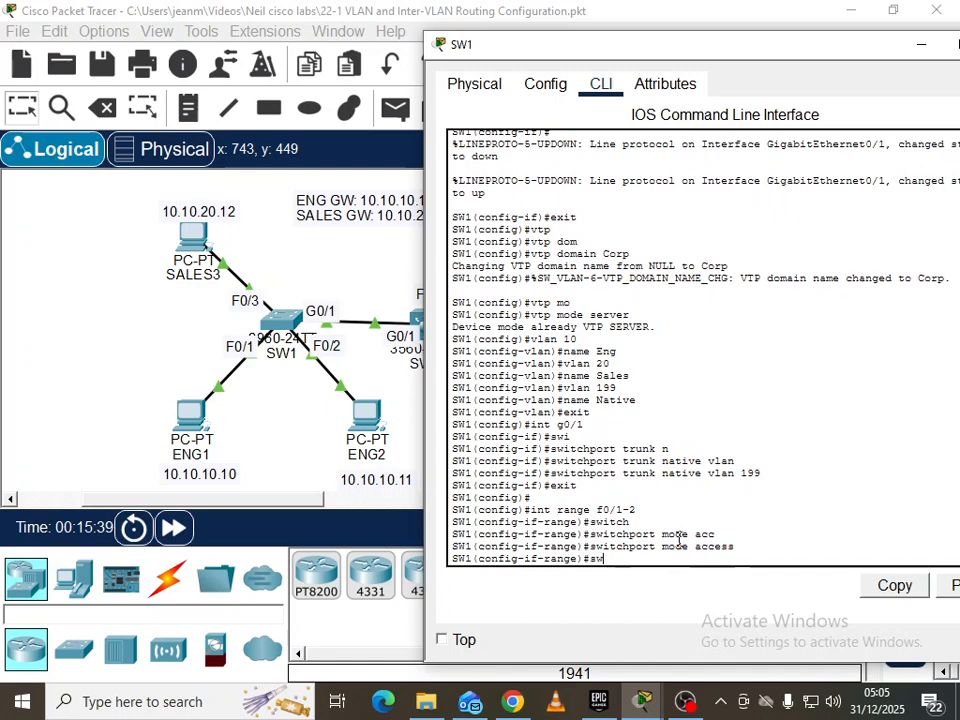
key("Tab")
type("acc")
key("Tab")
type("vla")
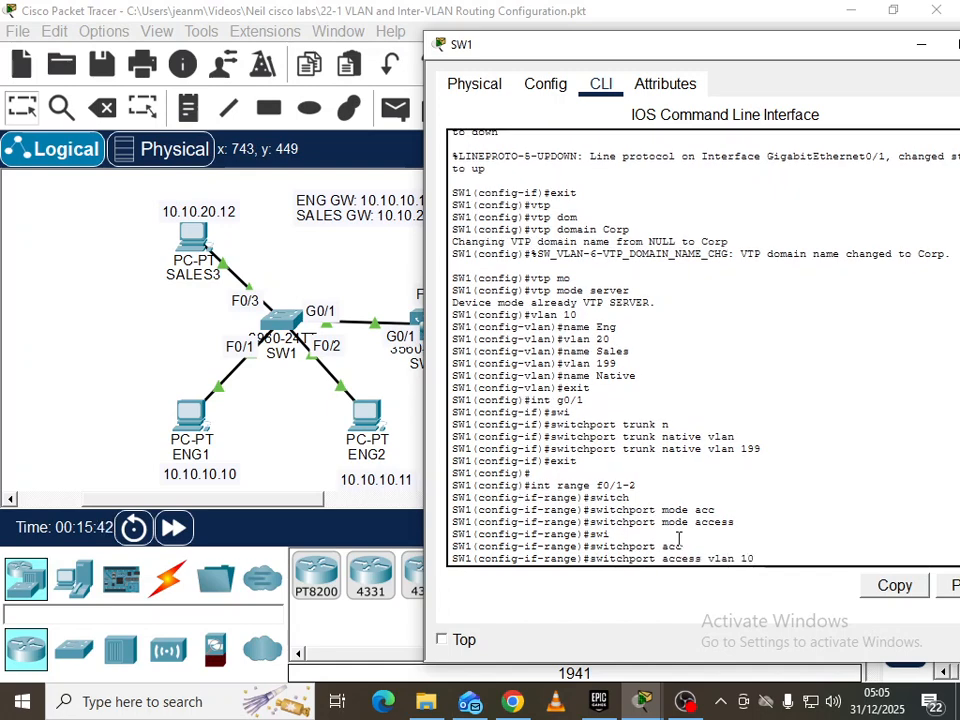
type("n 10")
key("Return")
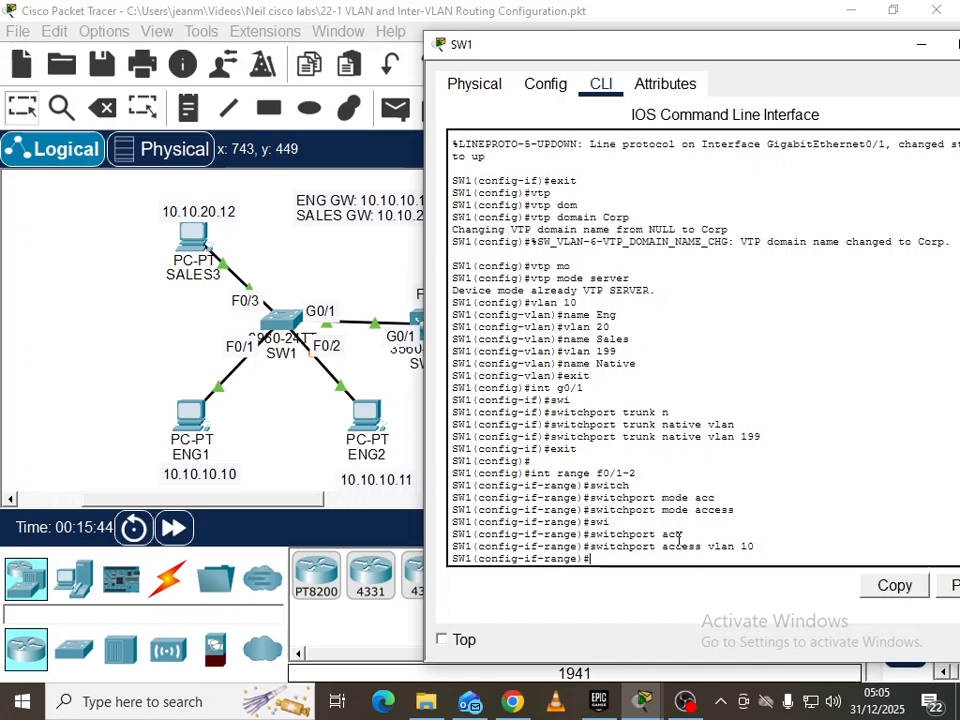
Make SW1's F0/3 an access port assigned to VLAN 20
type("int")
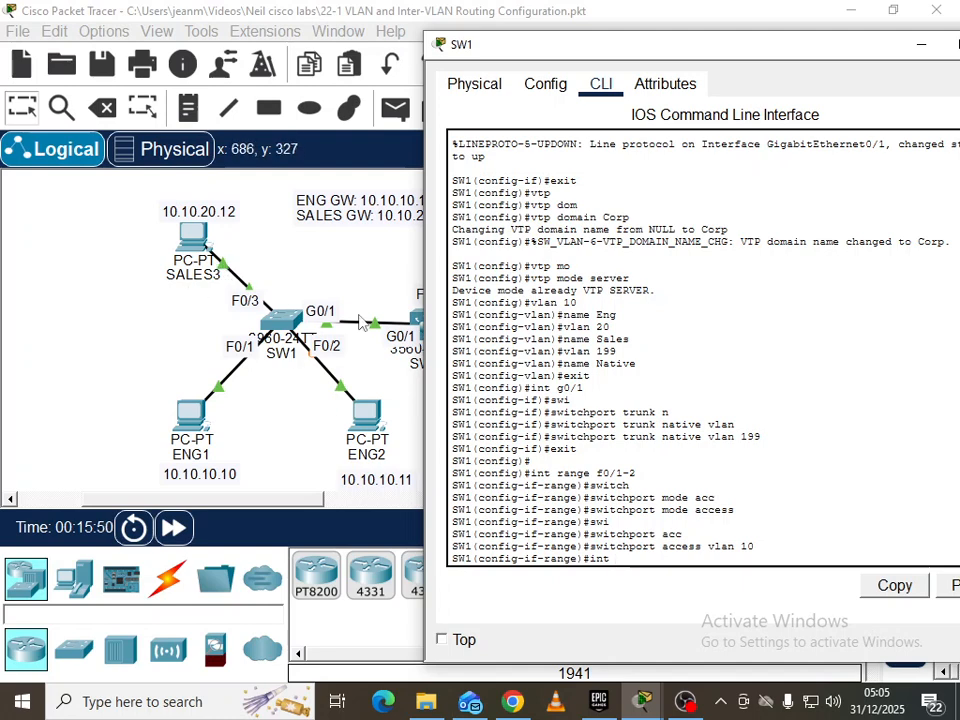
type(" r0/3")
key("Return")
type("swi")
key("Tab")
type("mo")
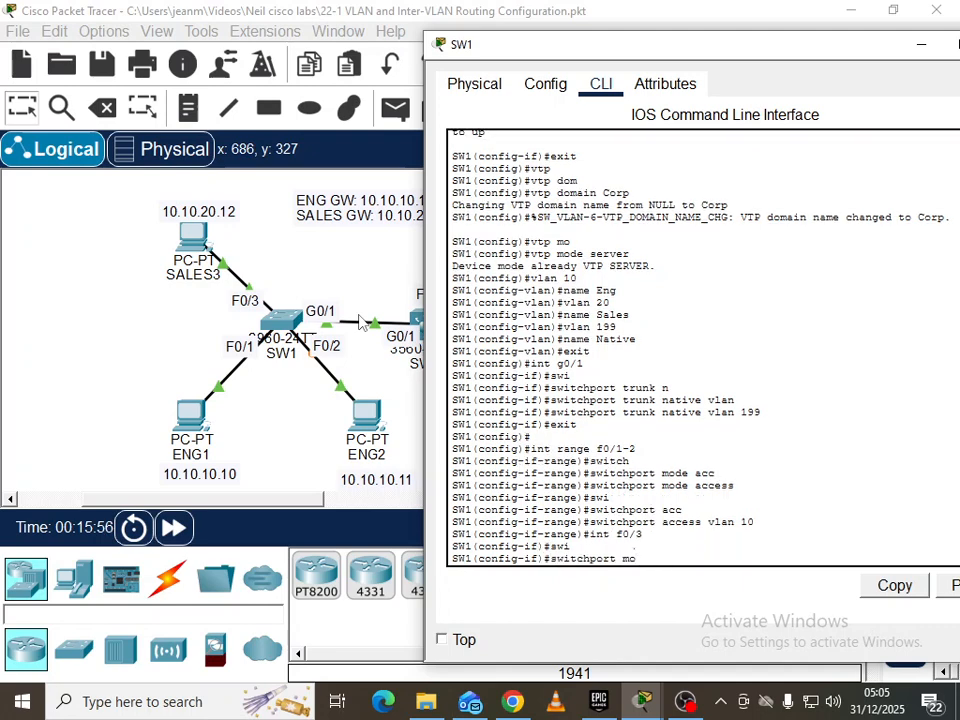
key("Tab")
type("acc")
key("Tab")
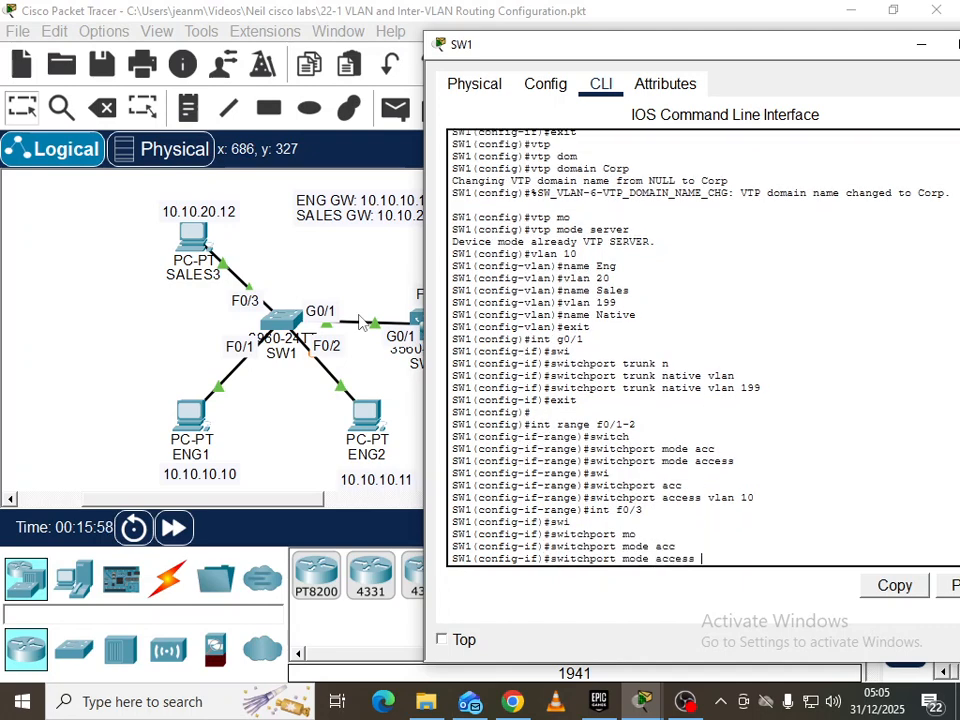
key("Return")
type("swi")
key("Tab")
type("acc")
key("Tab")
type("vla")
key("Tab")
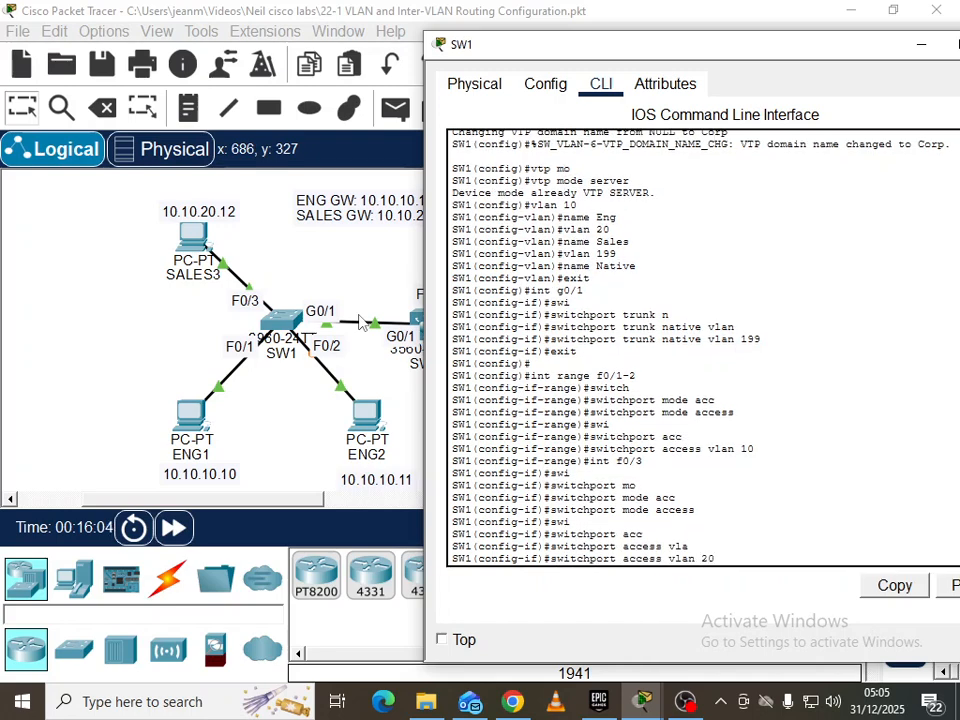
key("Return")
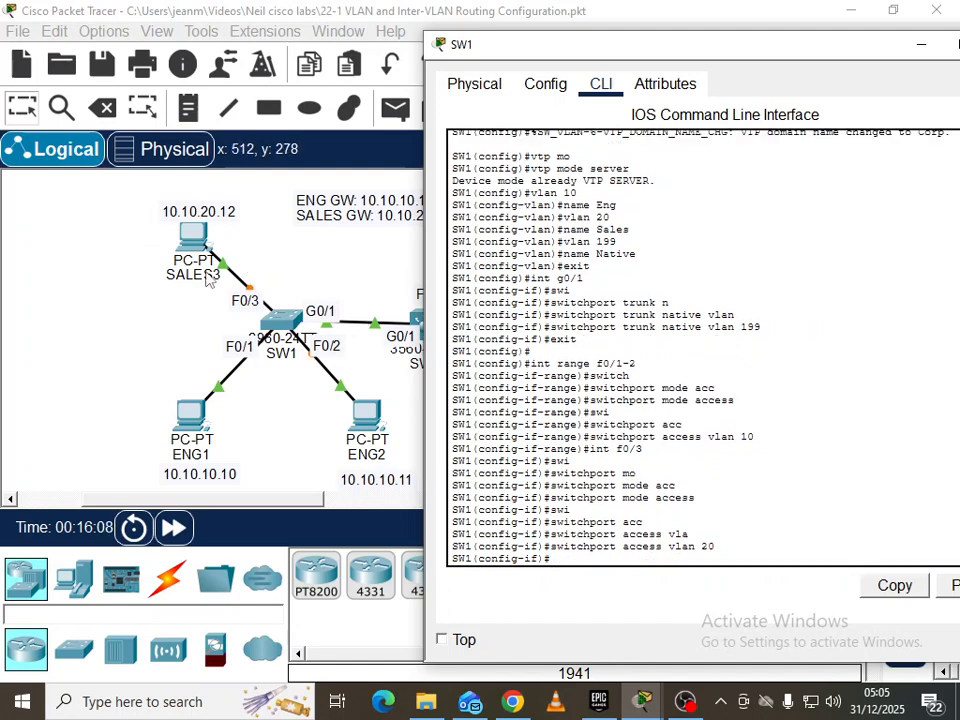
On SW3, make ports F0/1–2 access ports in VLAN 20
left_click(300, 435)
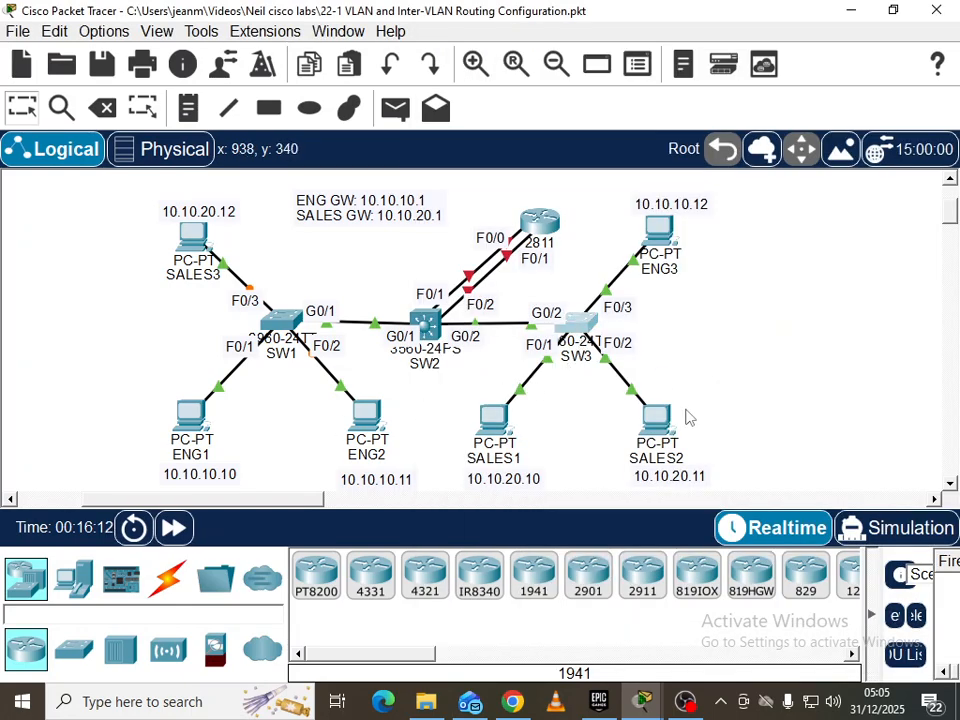
left_click(576, 325)
left_click_drag(590, 45, 450, 45)
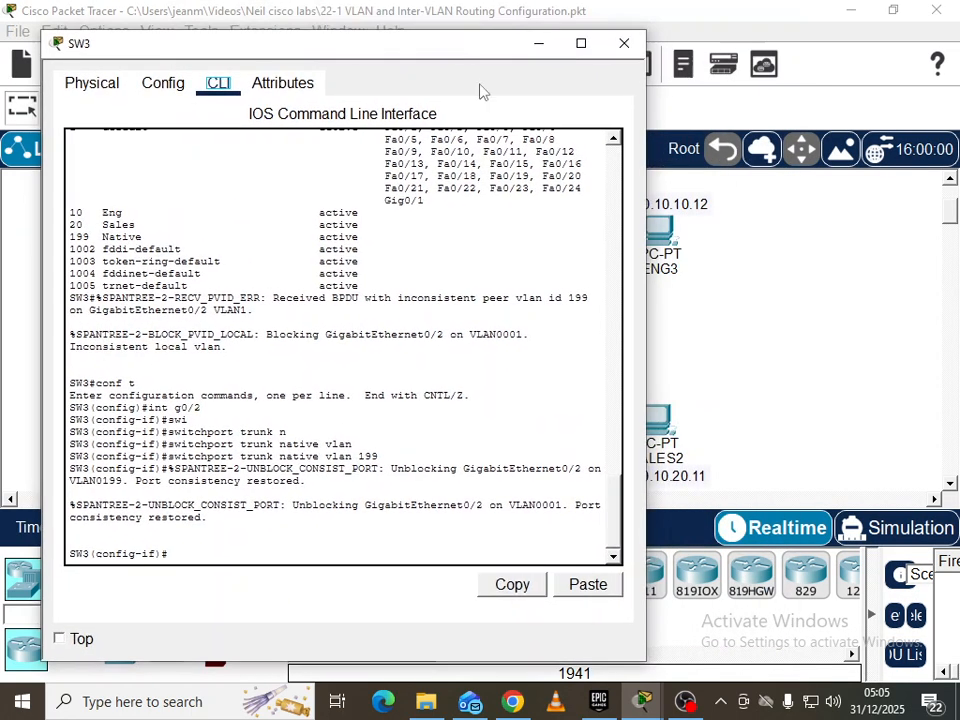
left_click(778, 456)
left_click_drag(257, 499, 170, 499)
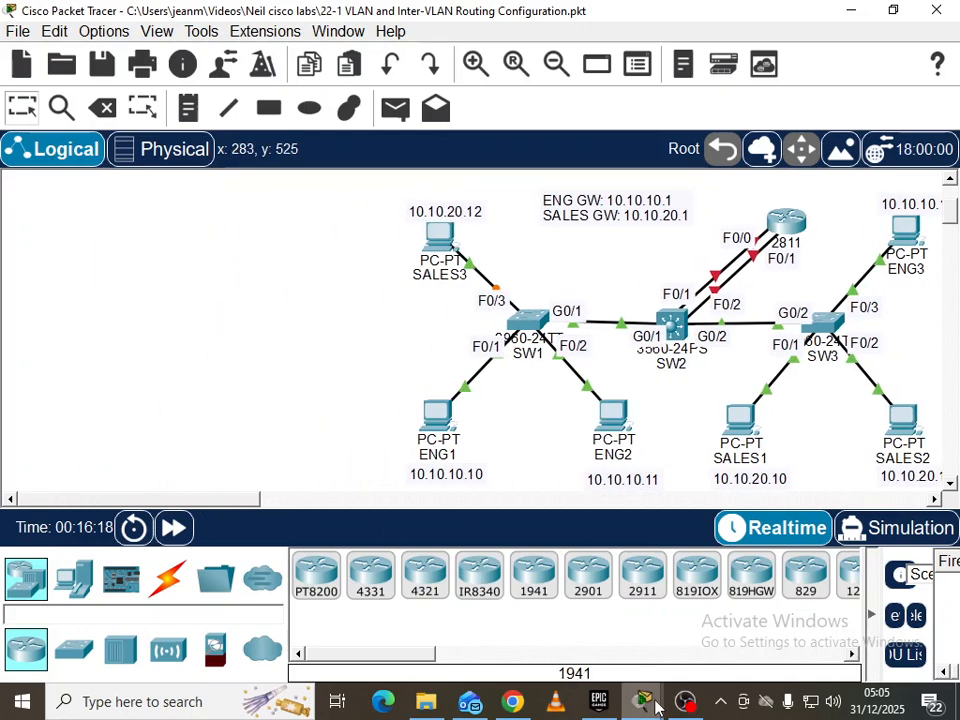
mouse_move(642, 701)
left_click(885, 605)
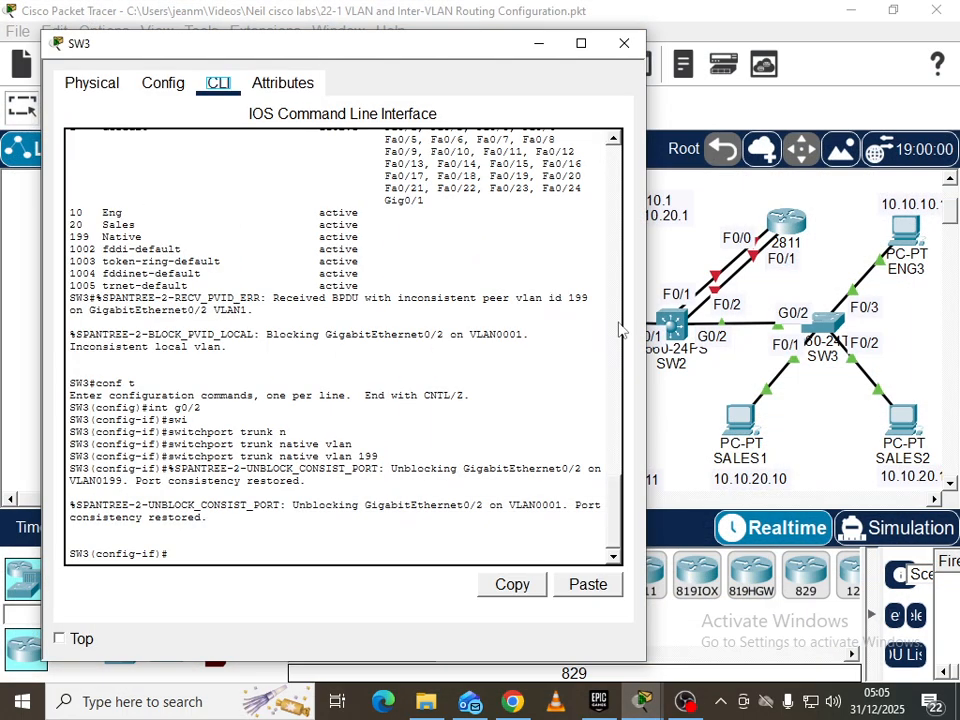
left_click_drag(486, 54, 434, 33)
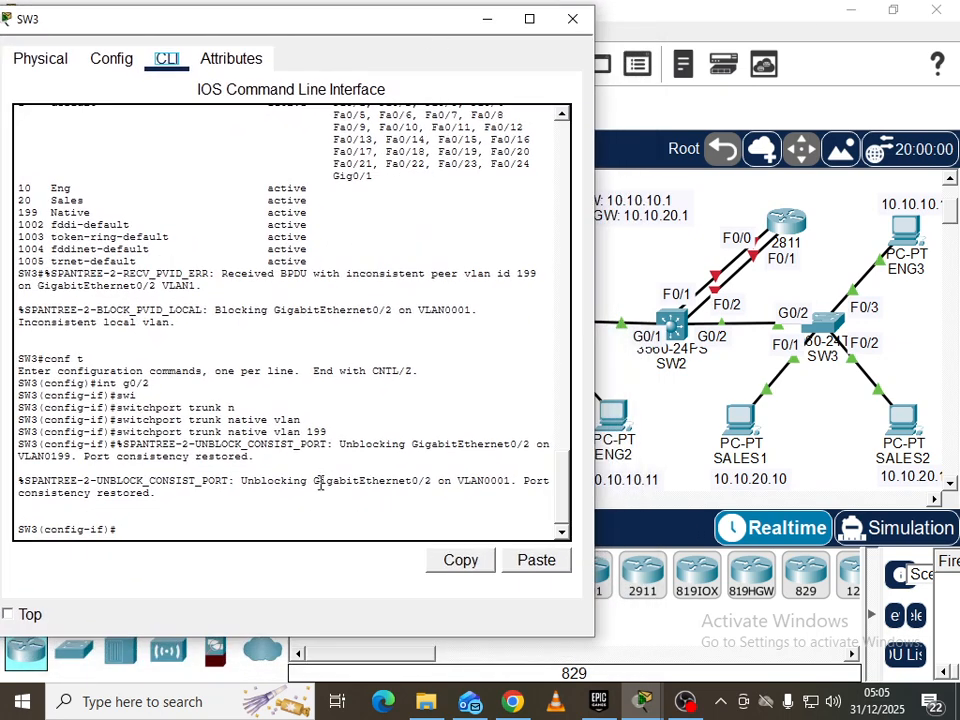
type("exit")
key("Return")
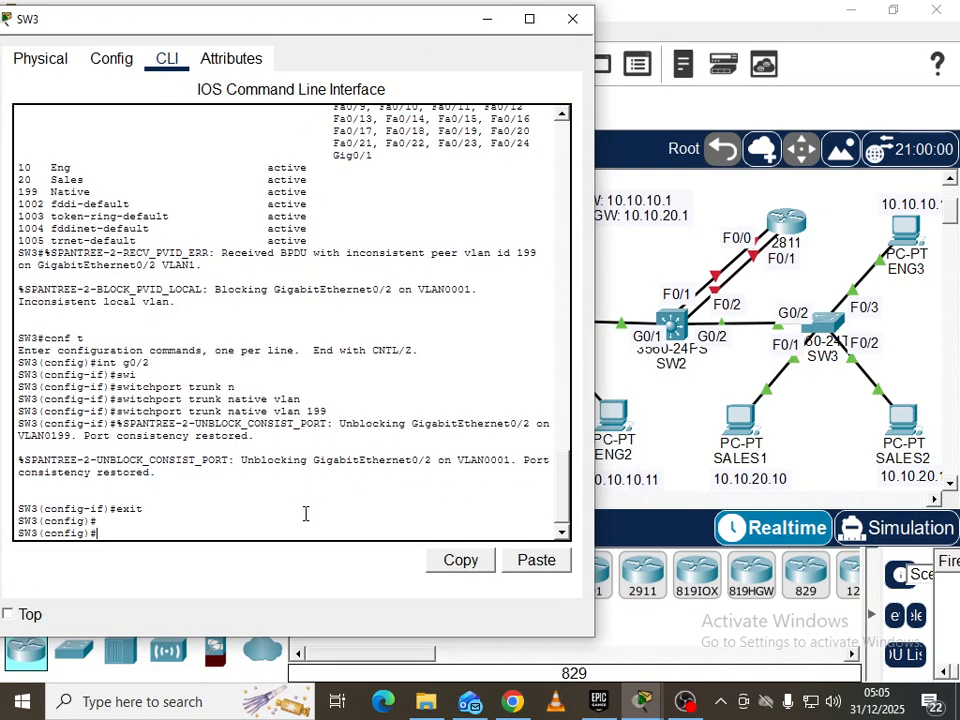
type("int range f0/1-2")
key("Return")
type("swi")
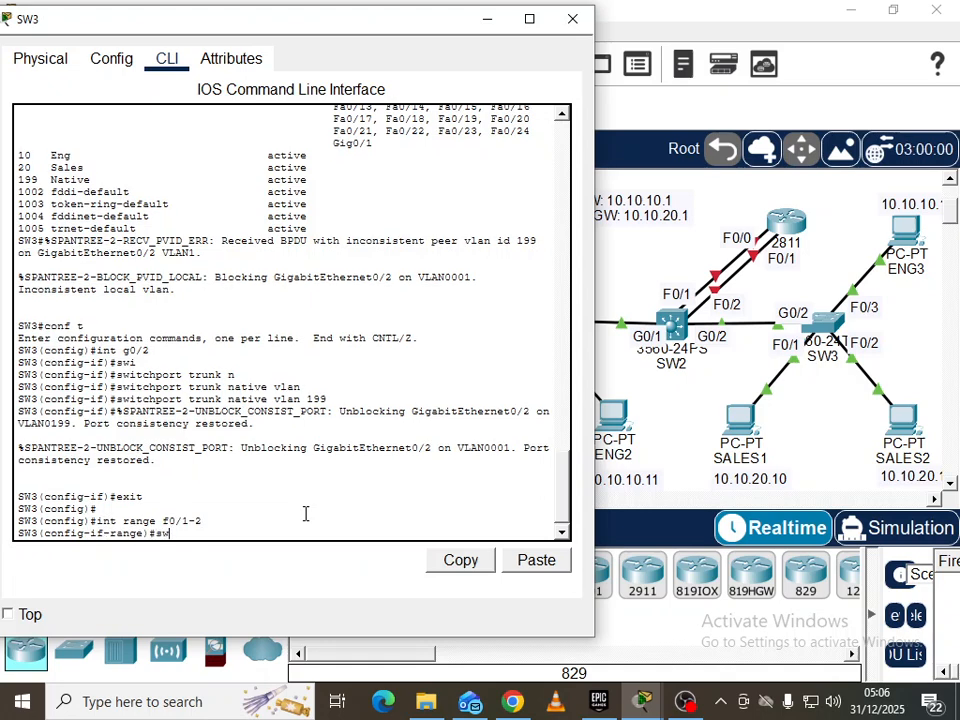
key("Tab")
type("mode acc")
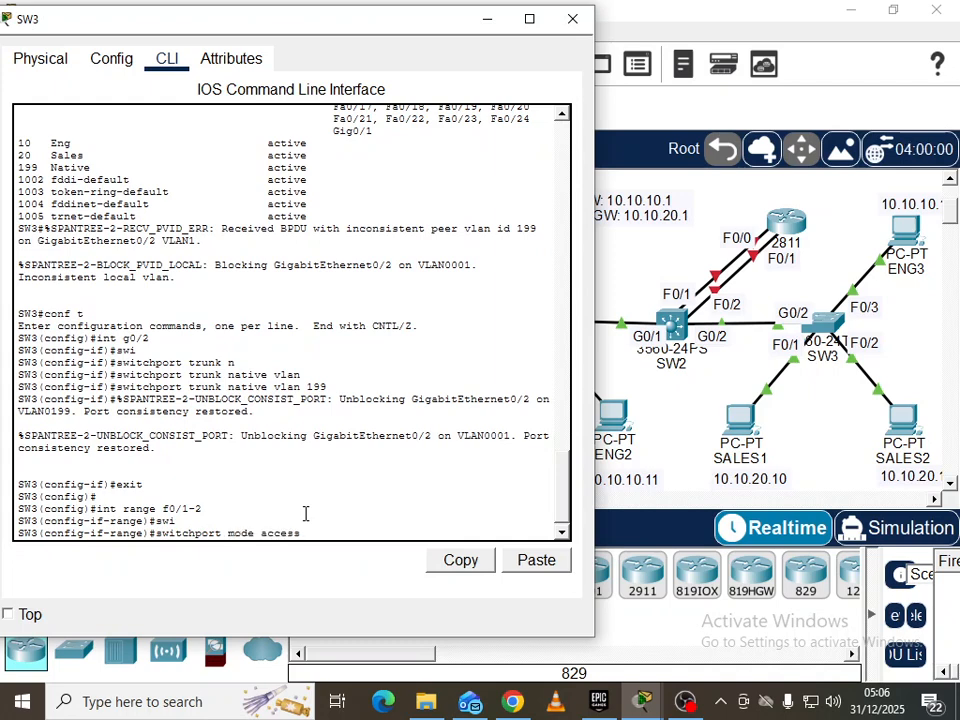
key("Tab")
key("Return")
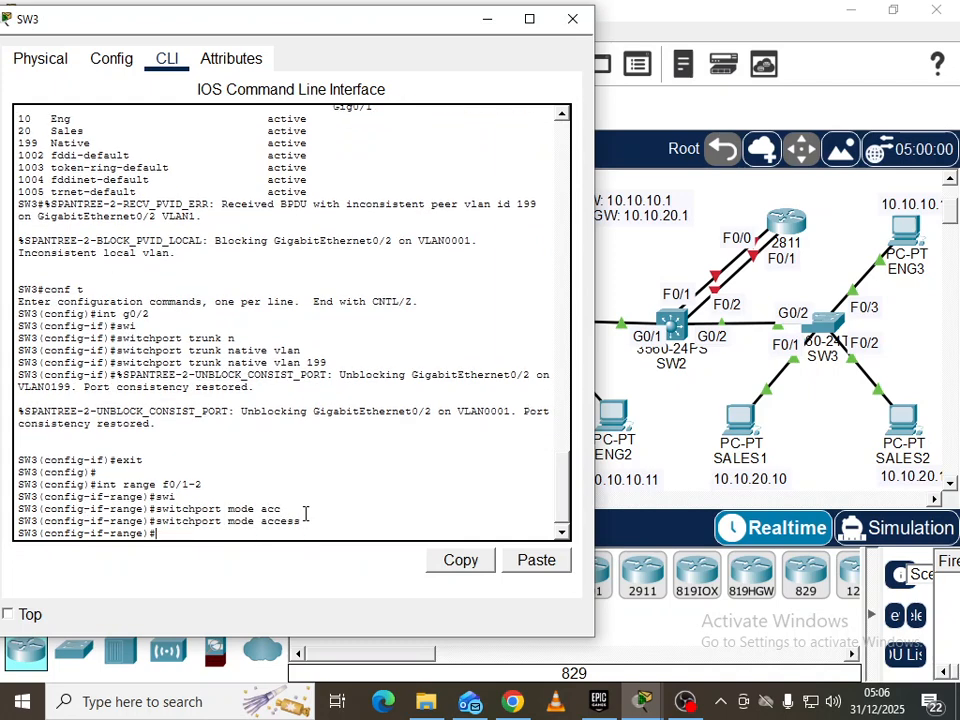
type("sw")
key("Tab")
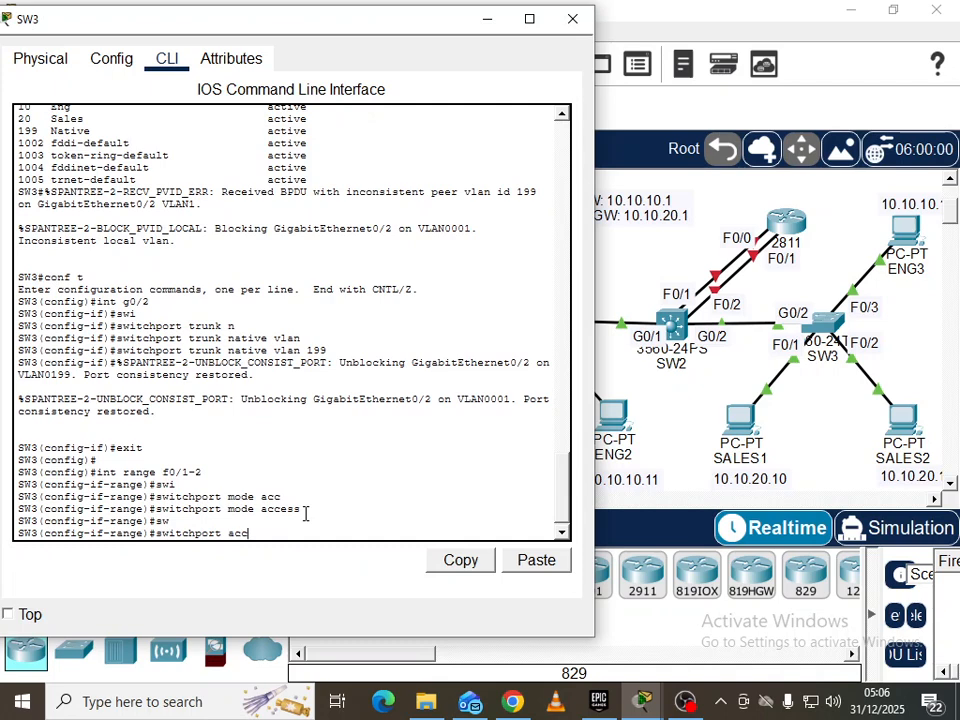
type("acc")
key("Tab")
type("vla")
key("Tab")
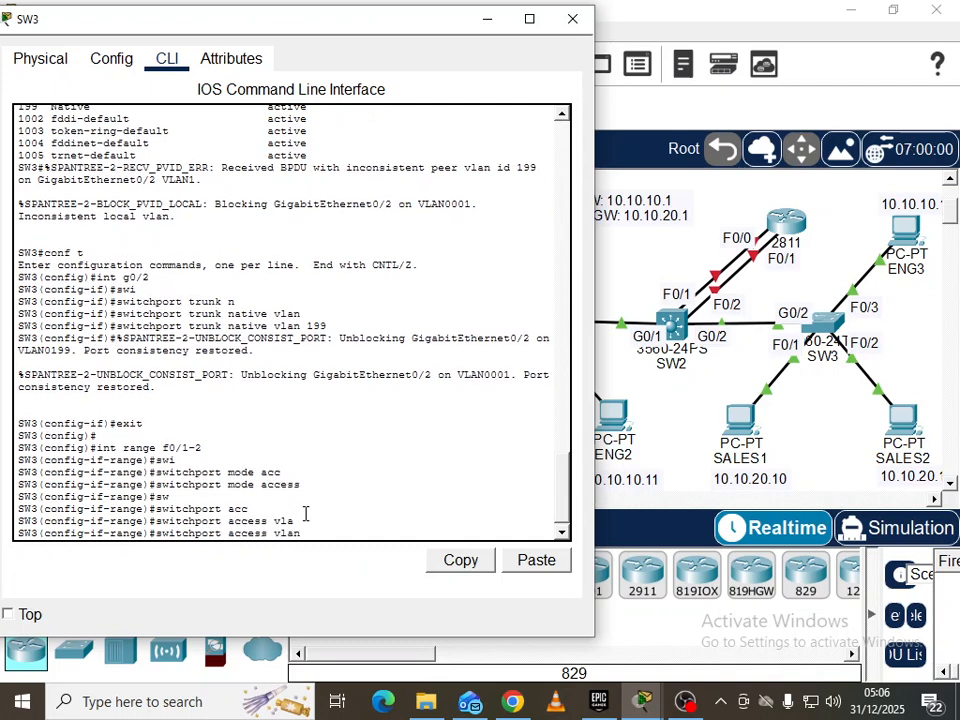
type("20")
key("Return")
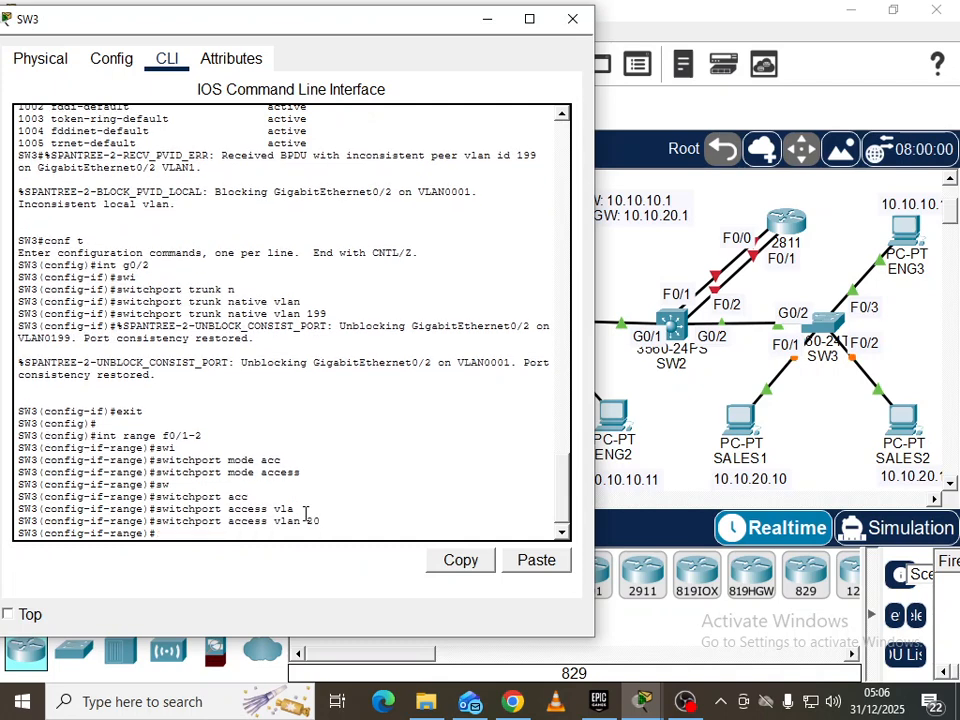
Make SW3's F0/3 an access port assigned to VLAN 10
type("int f0/3")
key("Return")
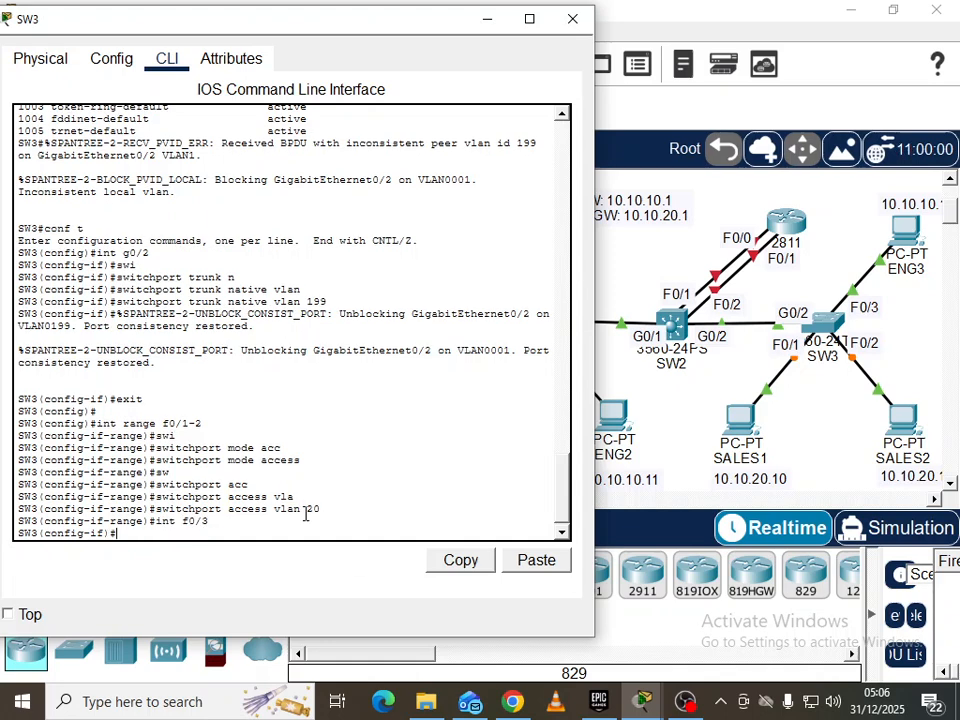
type("swi")
key("Tab")
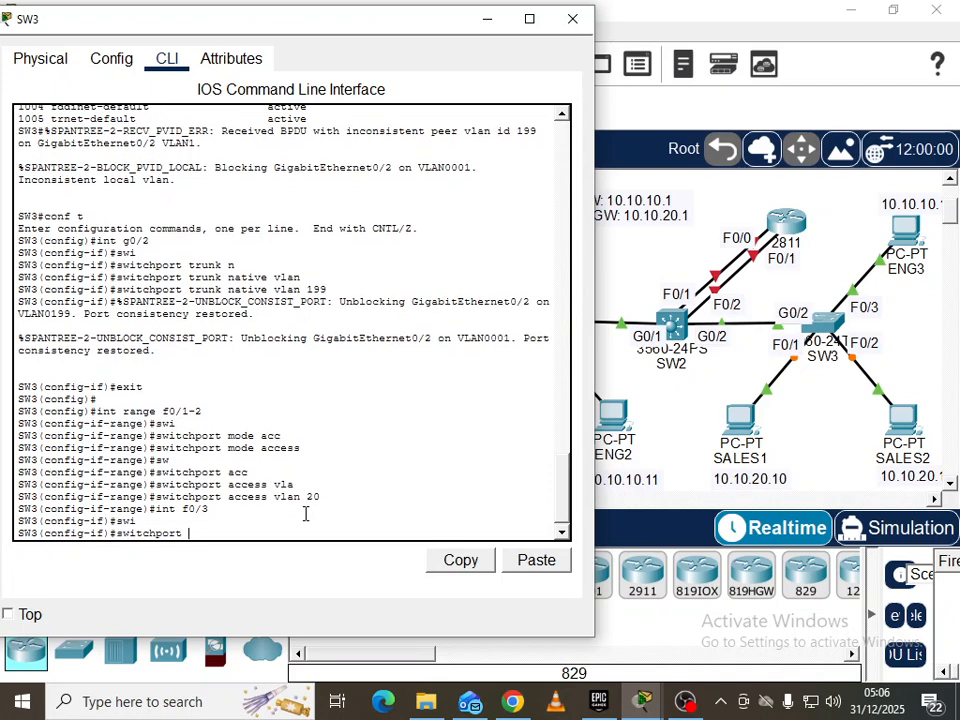
type("mod")
key("Tab")
type("acc")
key("Tab")
key("Return")
type("swi")
key("Tab")
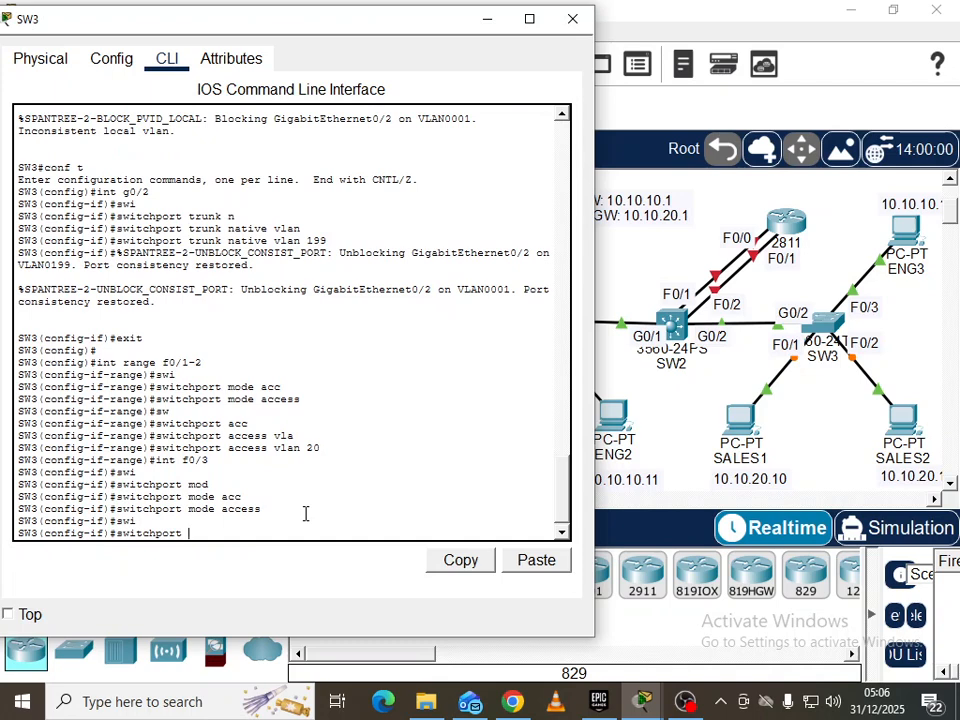
type("acc")
key("Tab")
type("vla")
key("Tab")
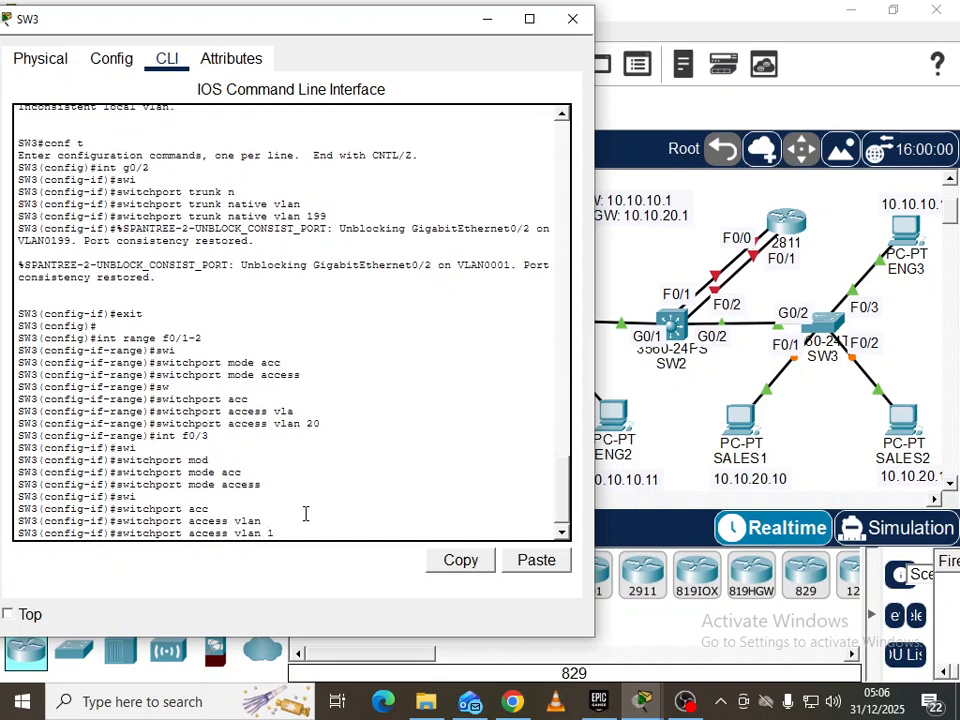
type("10")
key("Return")
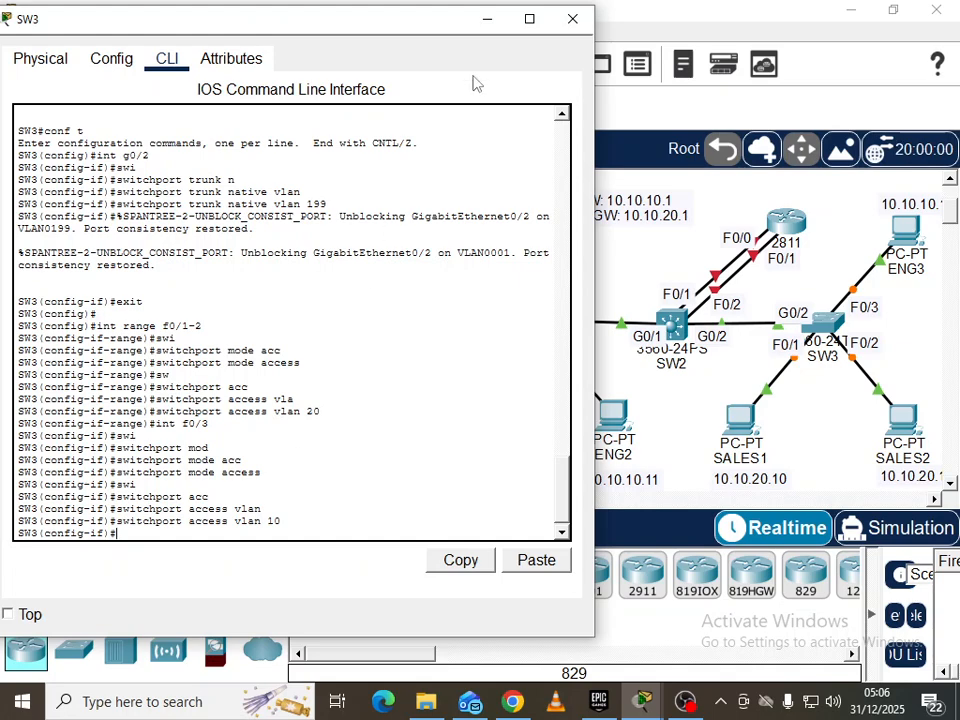
From ENG1's command prompt, ping ENG3 at 10.10.10.12 (4/4 replies), then close ENG1
left_click(486, 20)
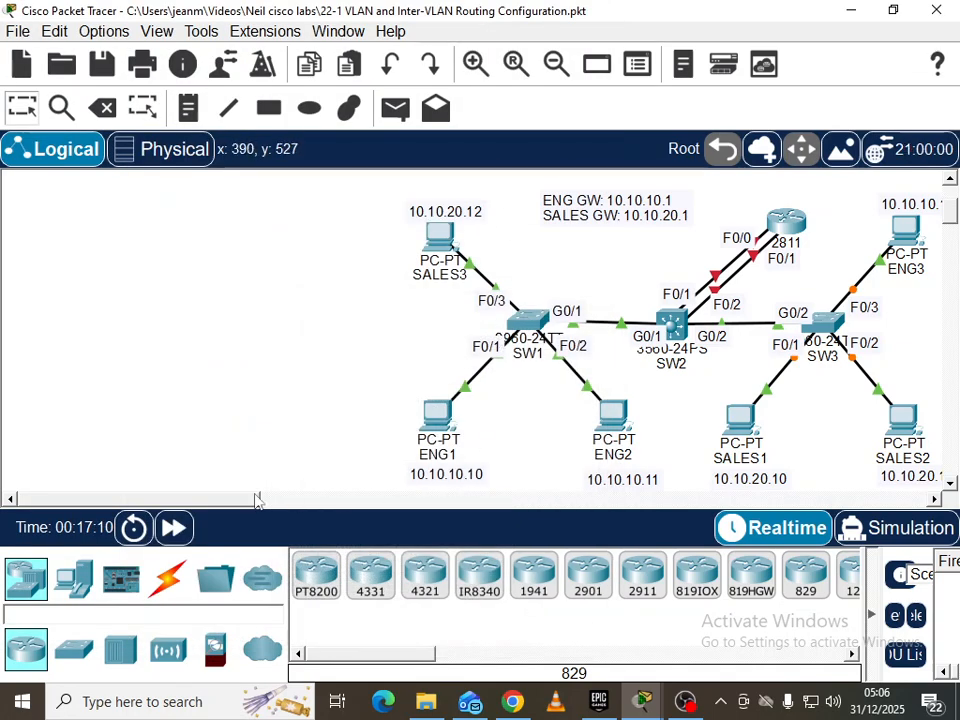
left_click_drag(246, 510, 281, 508)
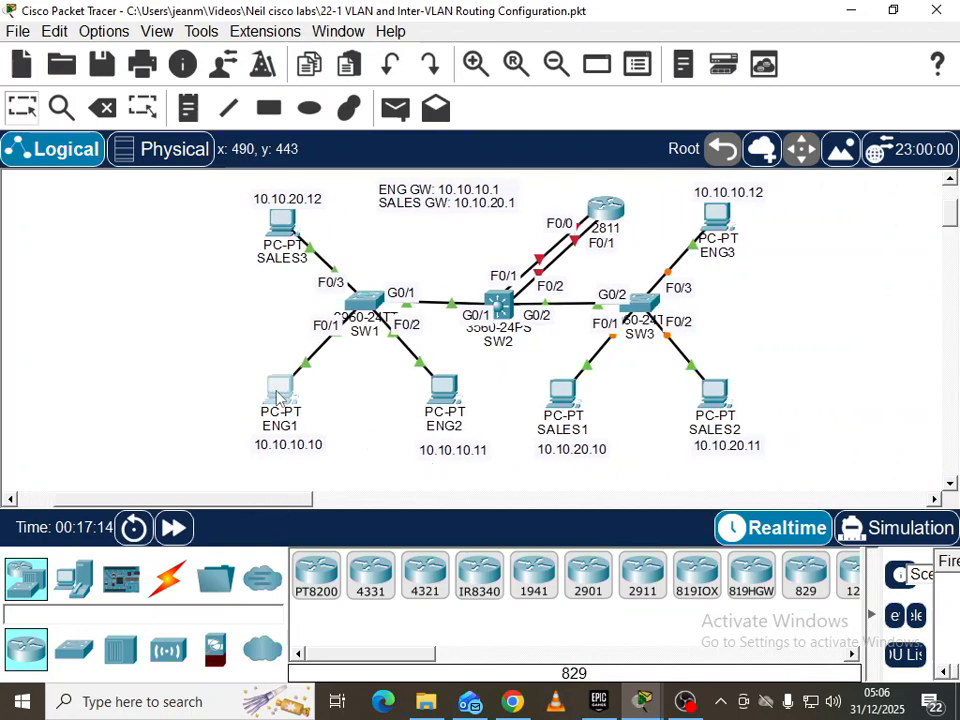
left_click(450, 418)
left_click(375, 65)
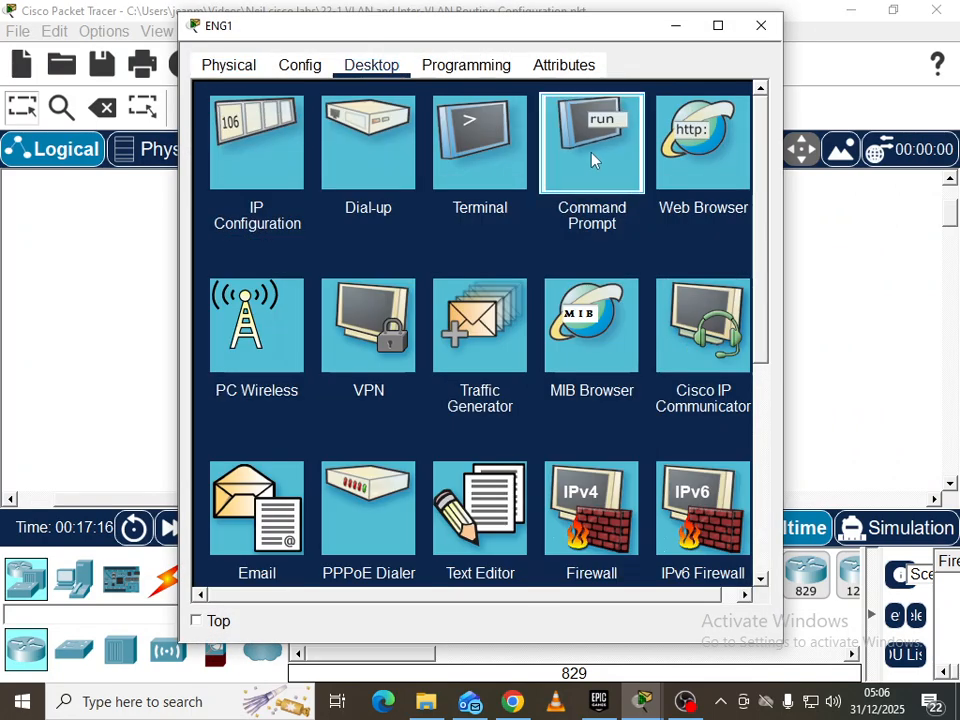
left_click(594, 150)
type("ping")
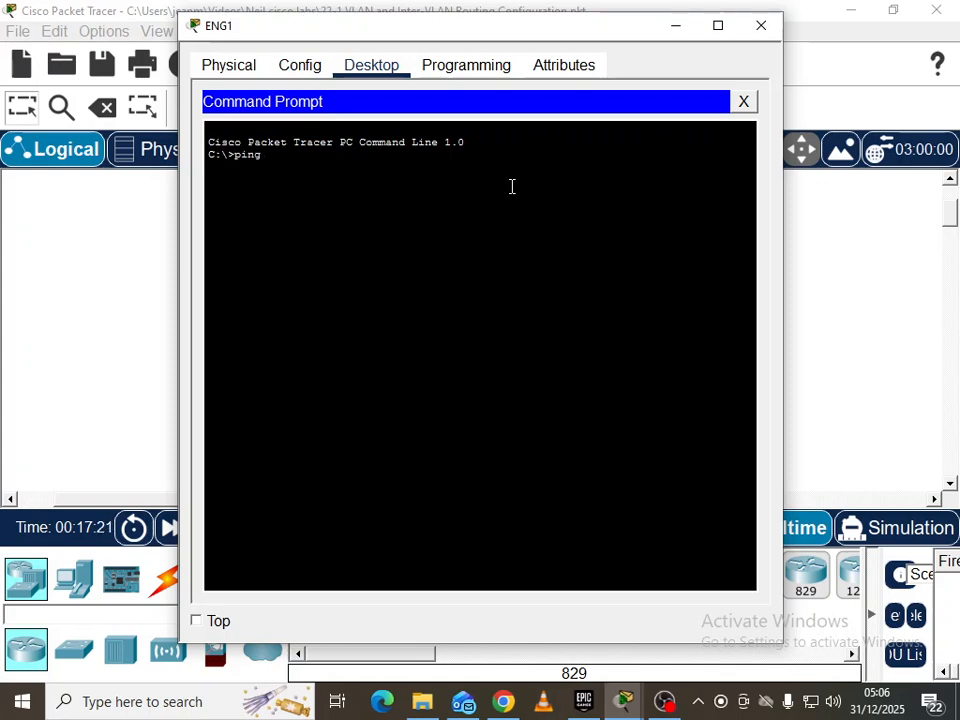
type("10.10.10.12")
left_click_drag(477, 28, 293, 40)
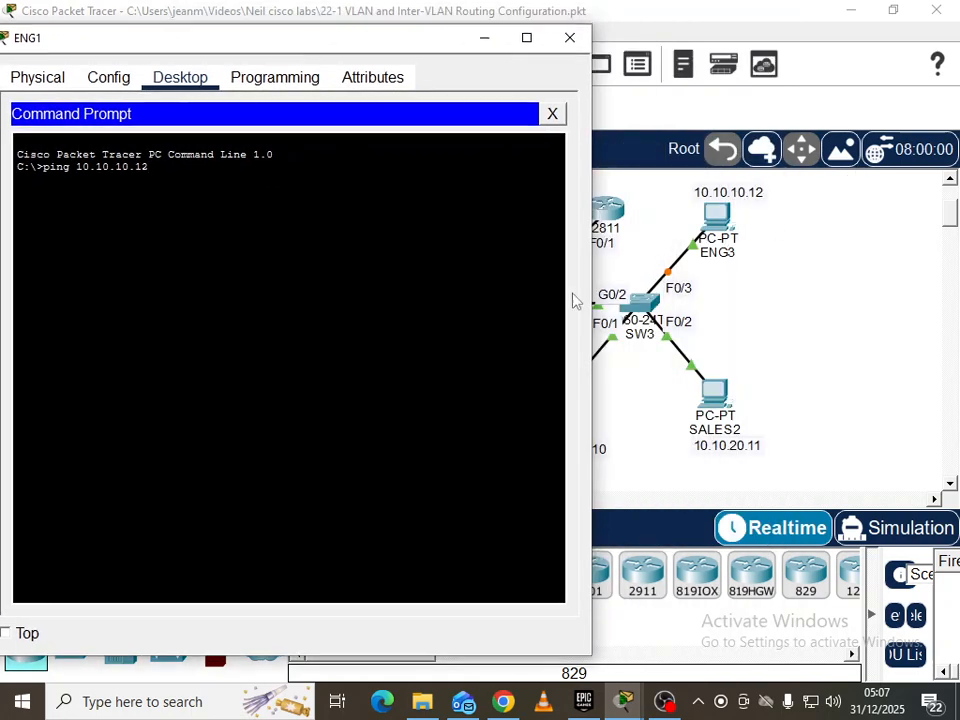
key("Return")
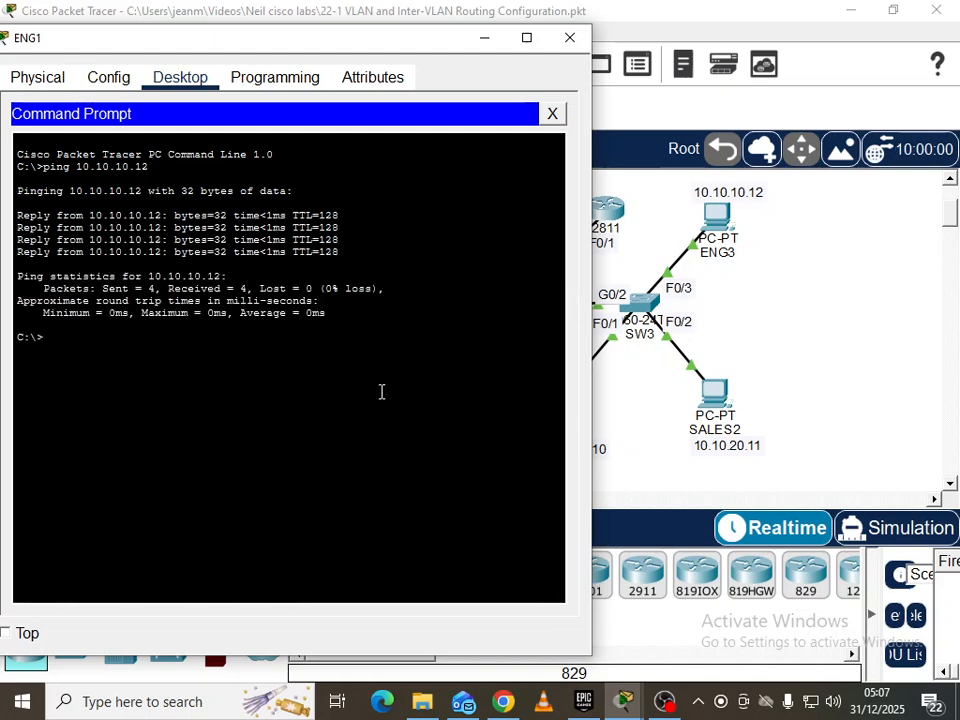
left_click(569, 37)
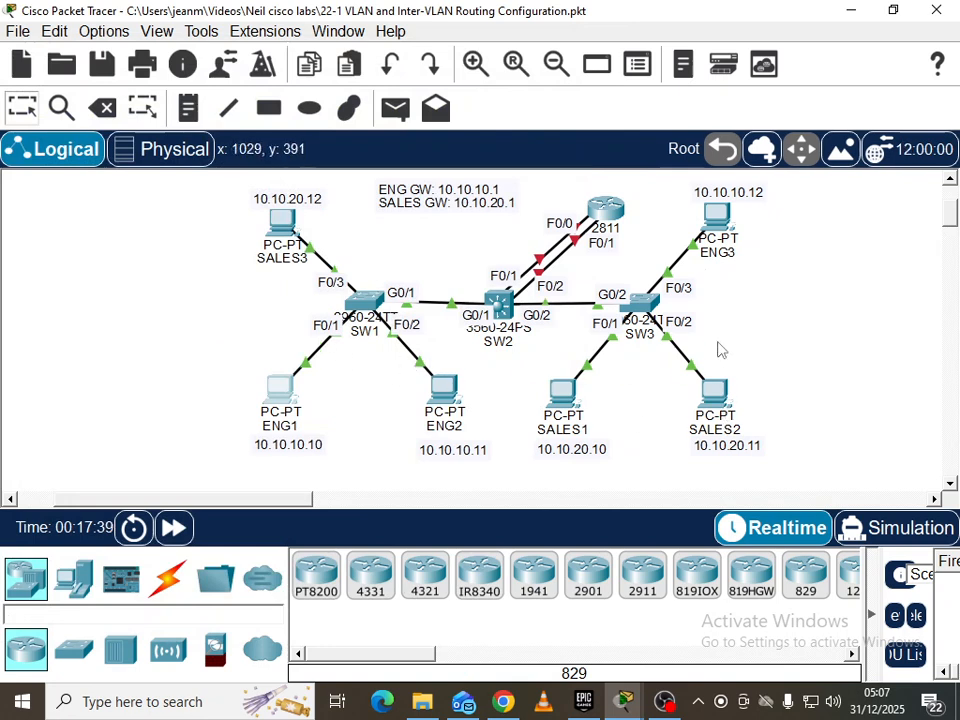
From SALES1's command prompt, ping SALES3 at 10.10.20.12 successfully, then close SALES1
left_click(562, 395)
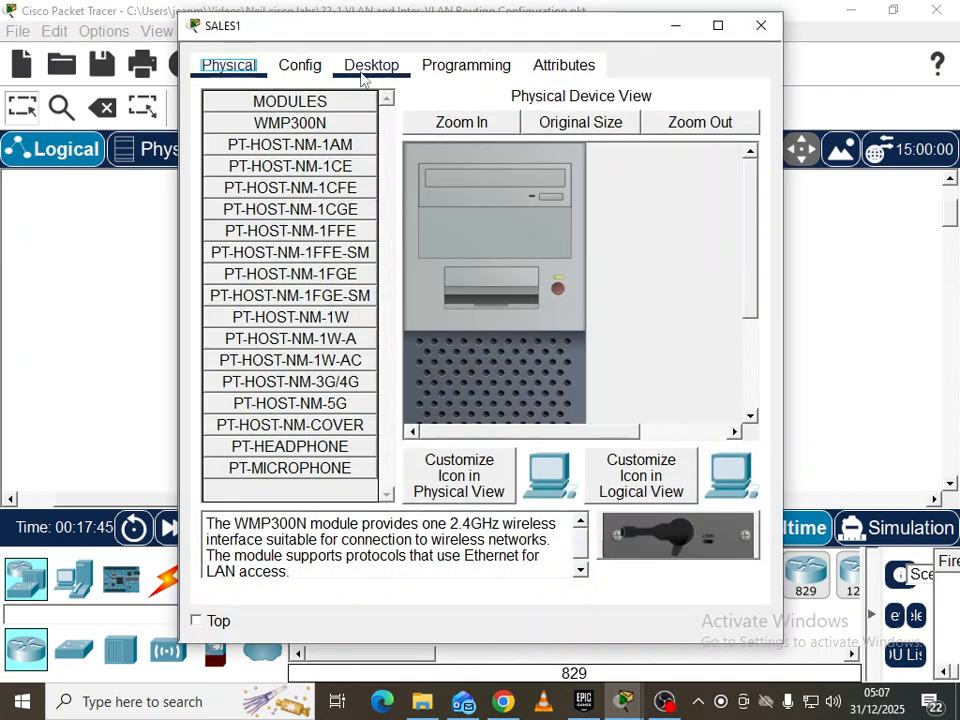
left_click(368, 66)
left_click(590, 157)
type("p")
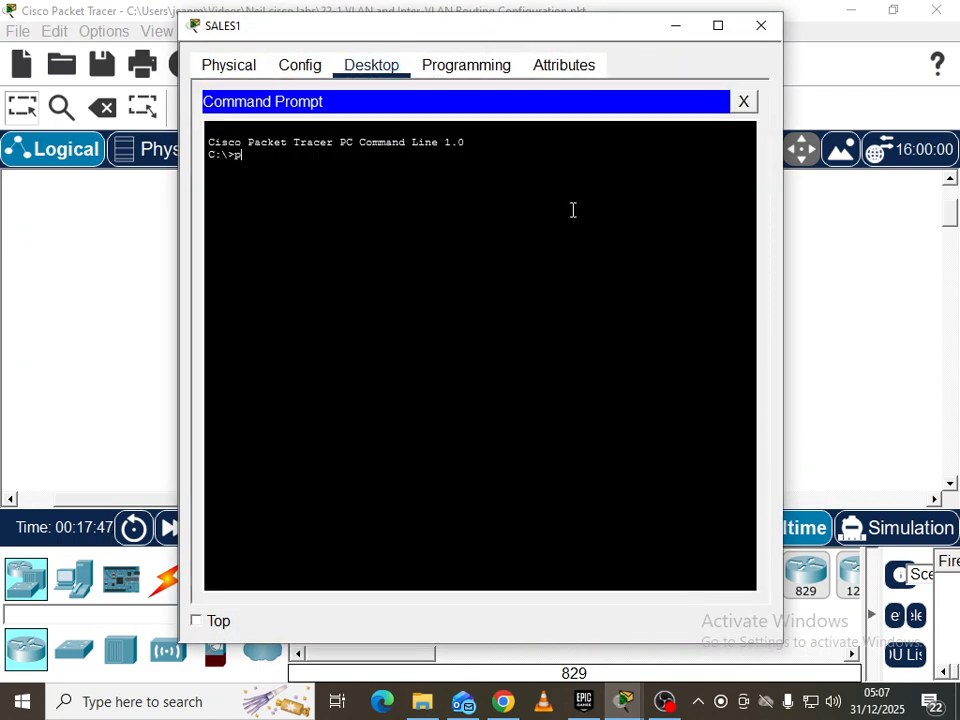
type("ing 10.10.20.12")
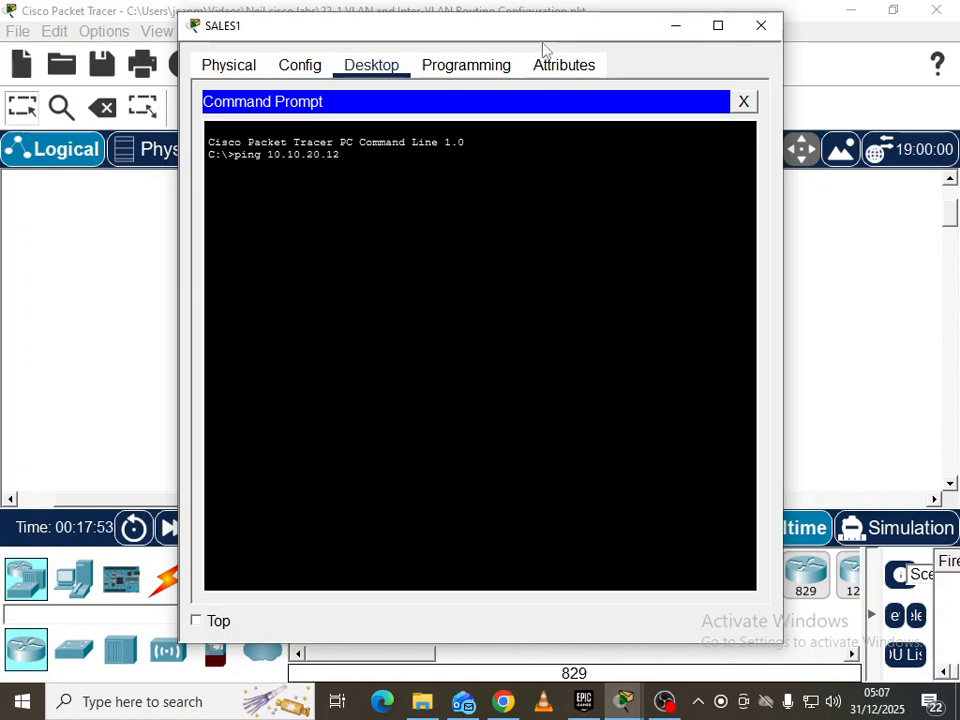
left_click_drag(535, 43, 790, 62)
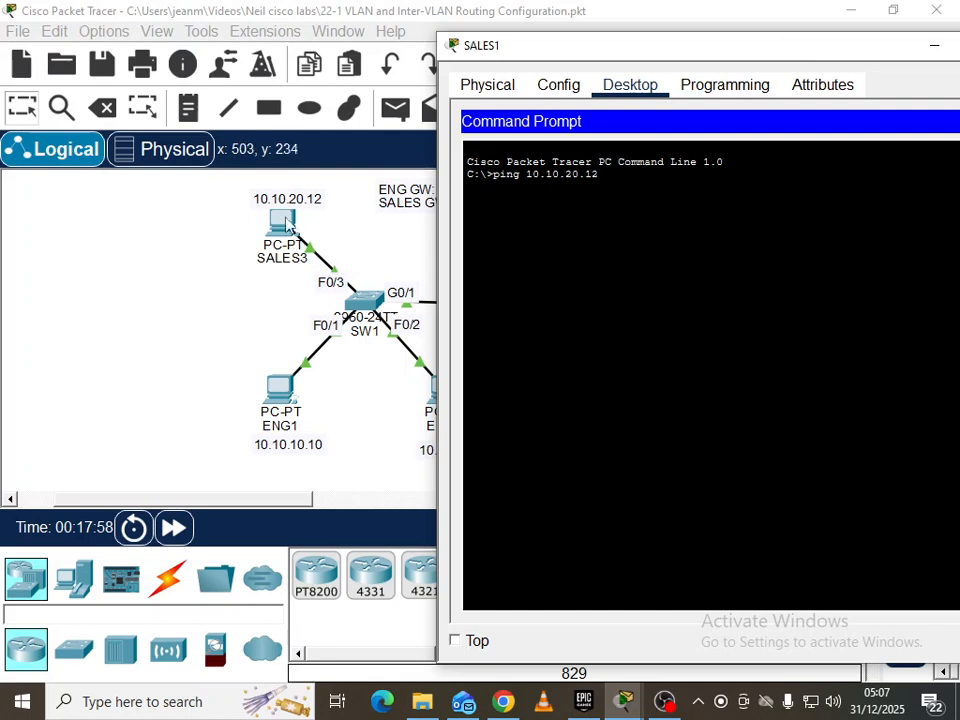
key("Return")
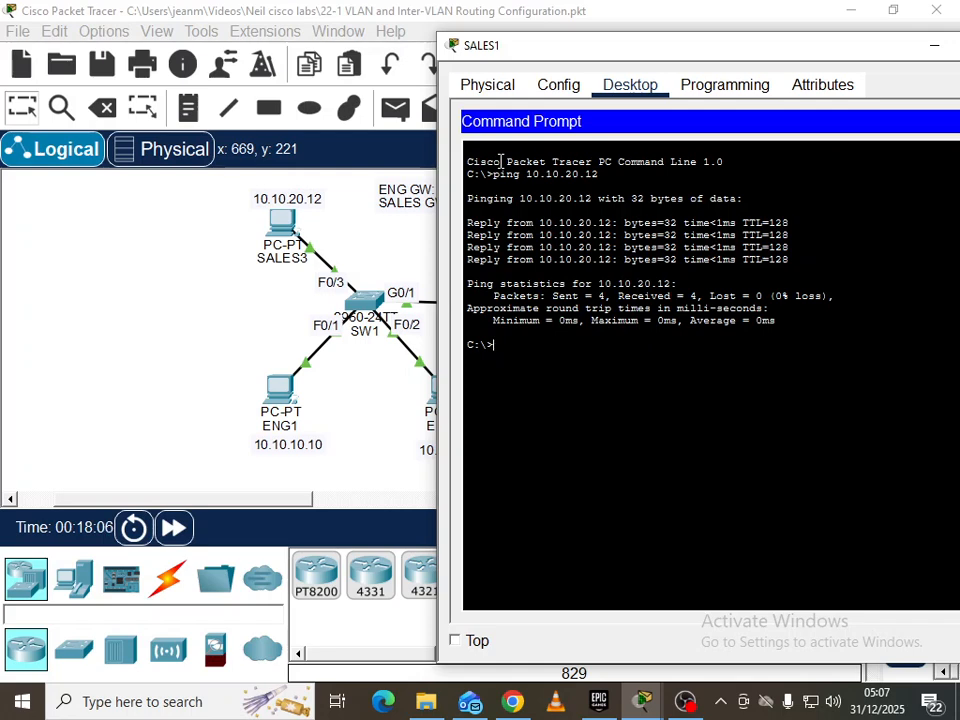
left_click_drag(660, 43, 476, 41)
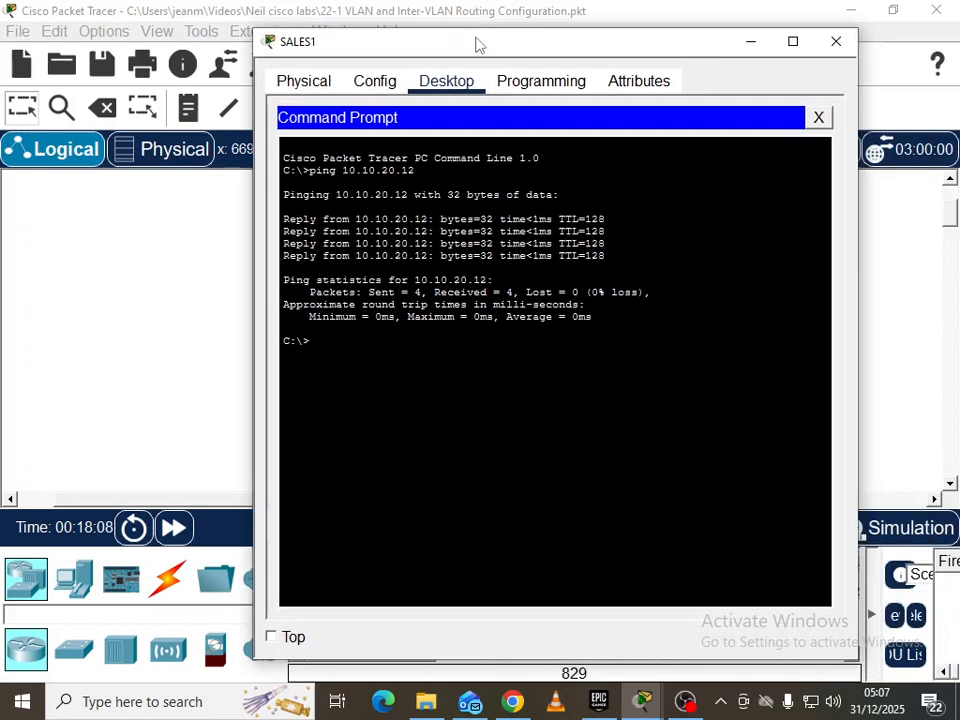
left_click(834, 43)
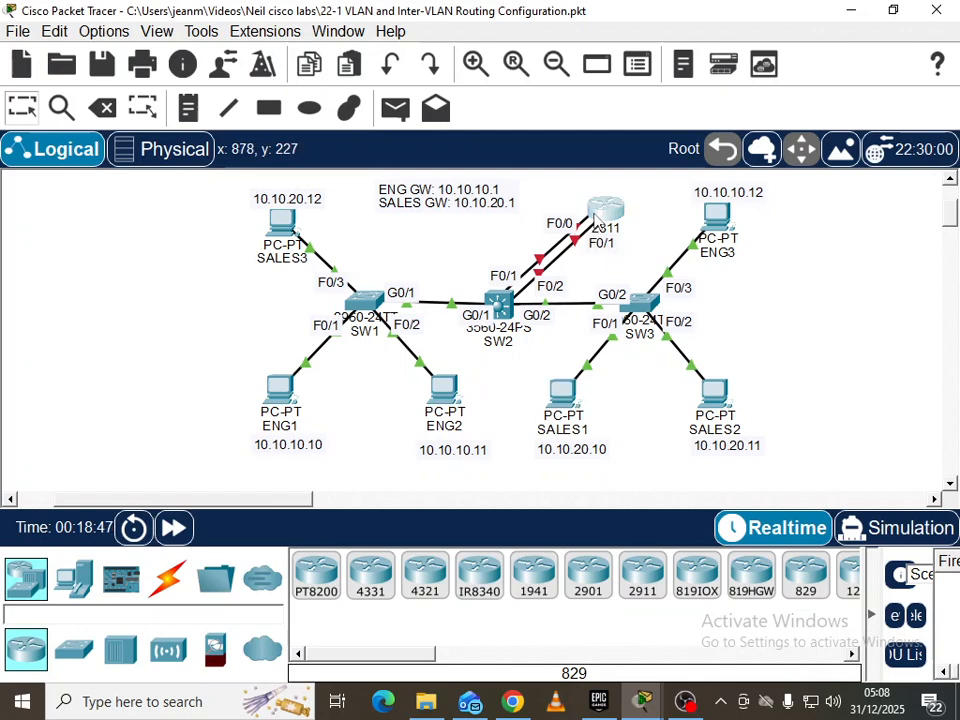
left_click(596, 214)
On R1's CLI, enter privileged and global configuration and select FastEthernet0/0
left_click(355, 65)
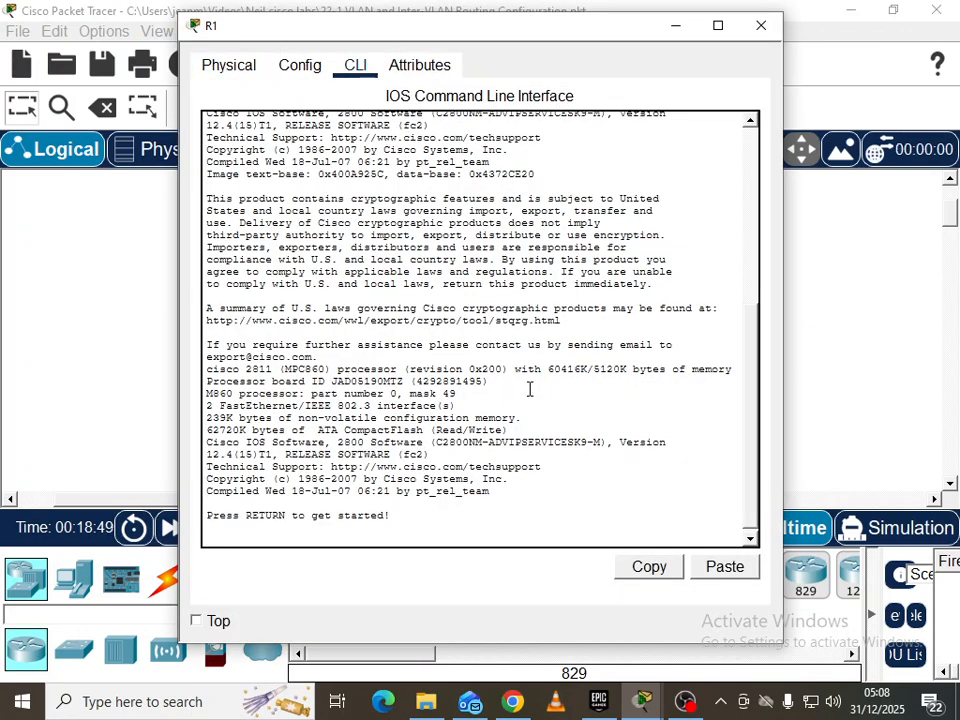
key("Return")
key("Return")
type("en")
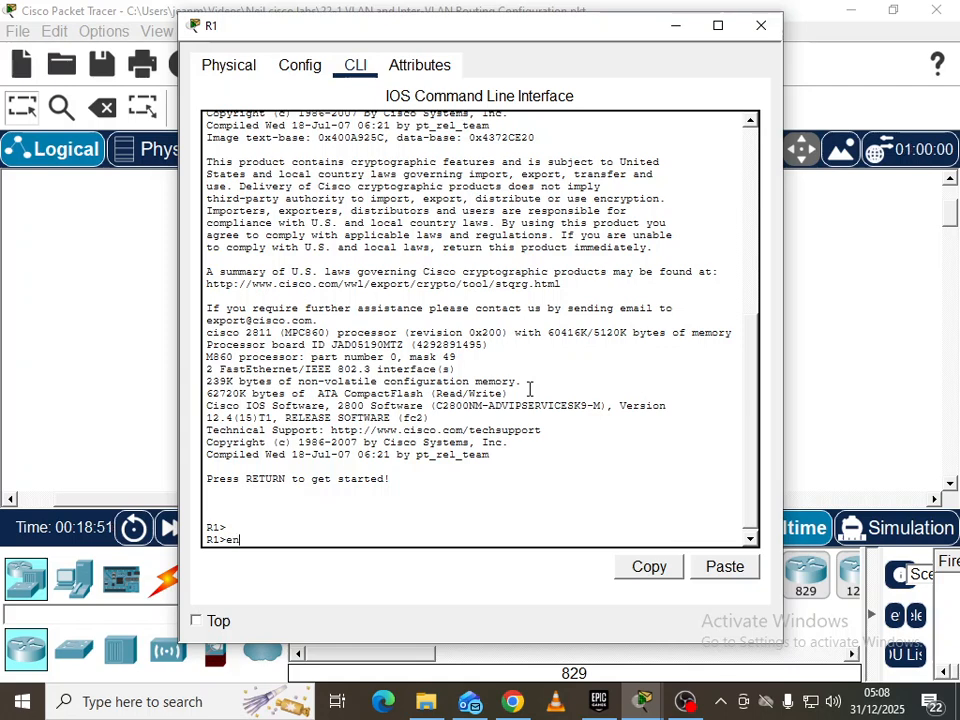
key("Return")
key("Return")
type("conf t")
key("Return")
type("int g0")
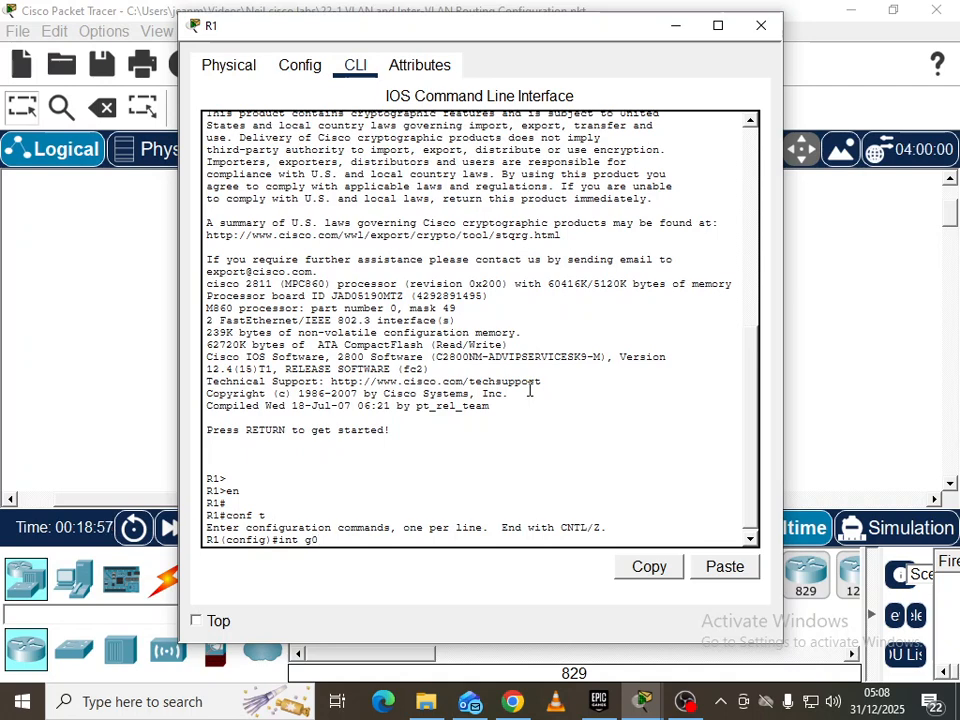
key("BackSpace")
key("BackSpace")
type("f0")
key("Return")
Give F0/0 address 10.10.10.1 255.255.255.0 and enable it with no shut
left_click_drag(456, 28, 419, 50)
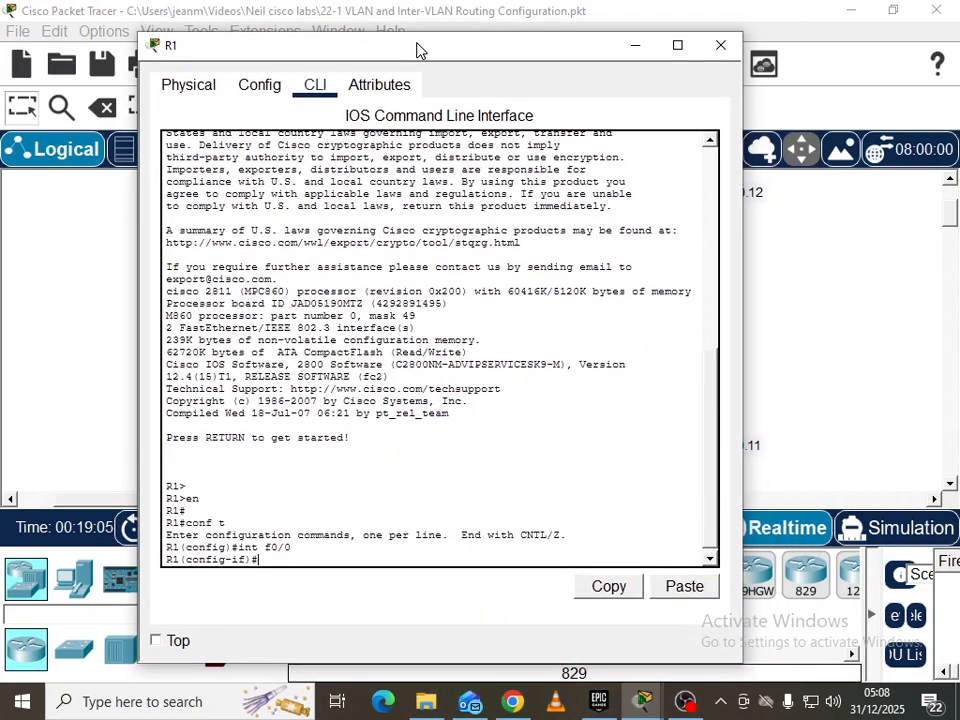
type("ip add")
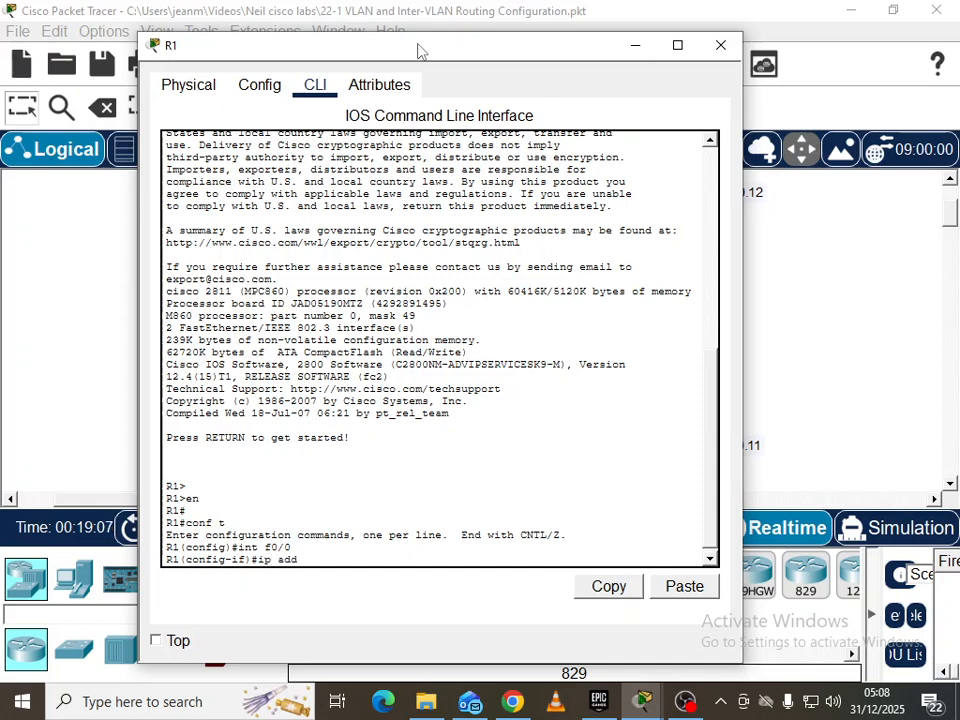
key("Tab")
type("10.")
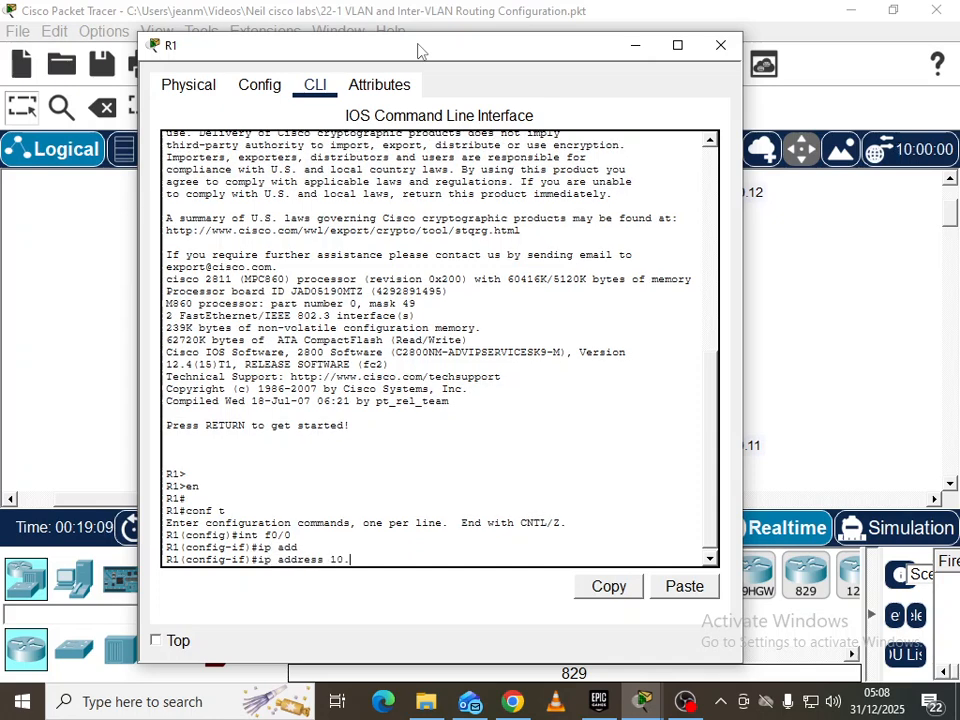
type("10.10.1 255.255.255.0")
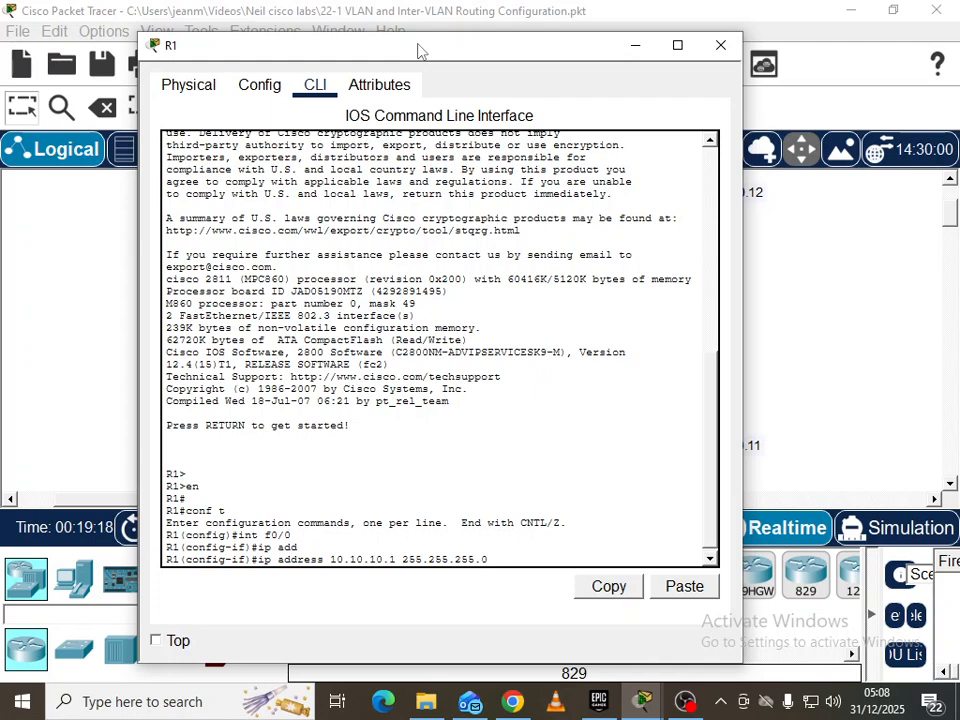
key("Return")
type("no shut")
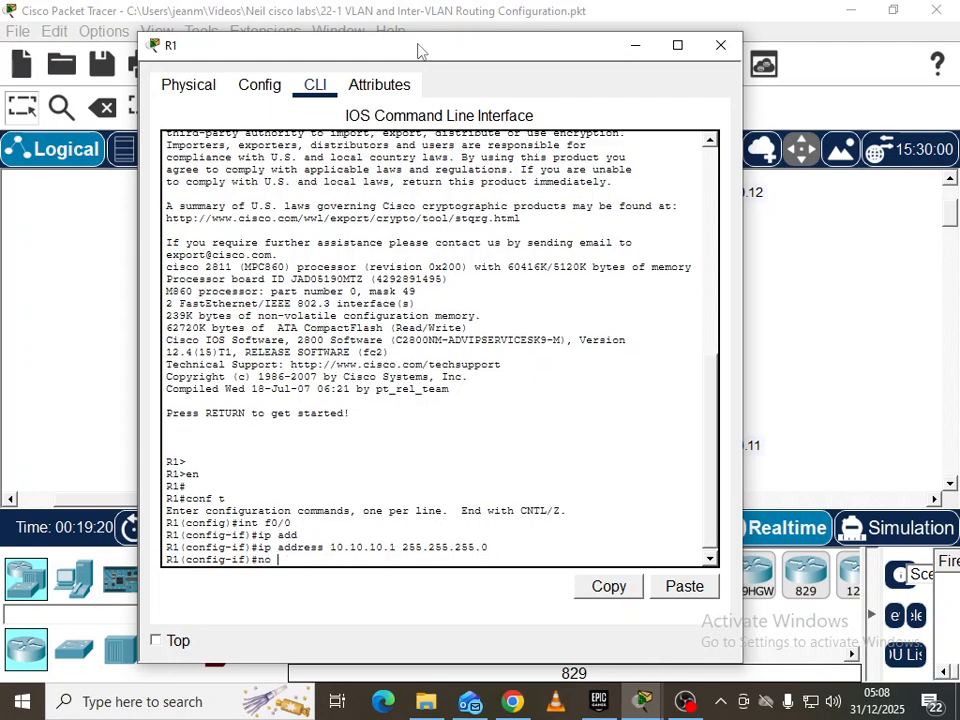
key("Return")
key("Return")
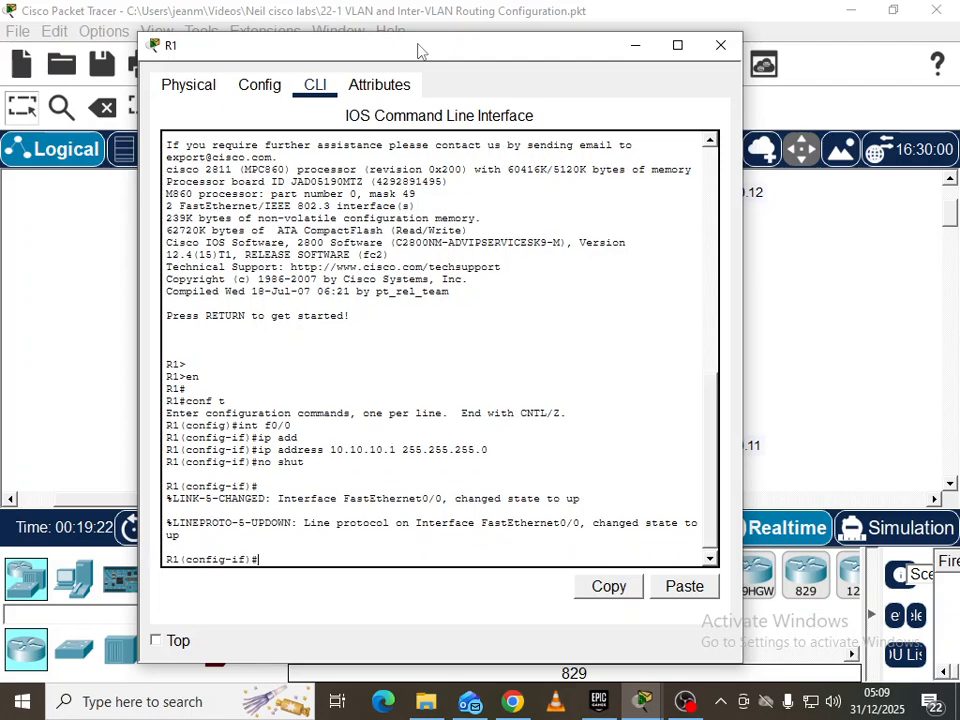
type("int f0/1")
Give R1's FastEthernet0/1 address 10.10.20.1 255.255.255.0 and enable it with no shut
left_click_drag(420, 50, 493, 415)
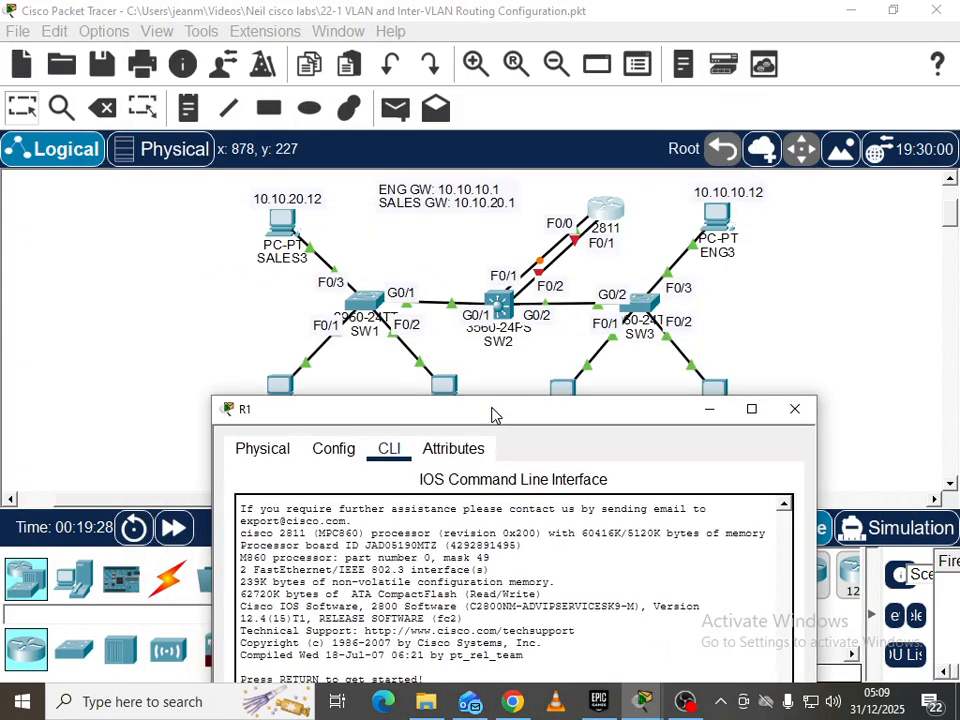
left_click_drag(493, 412, 430, 84)
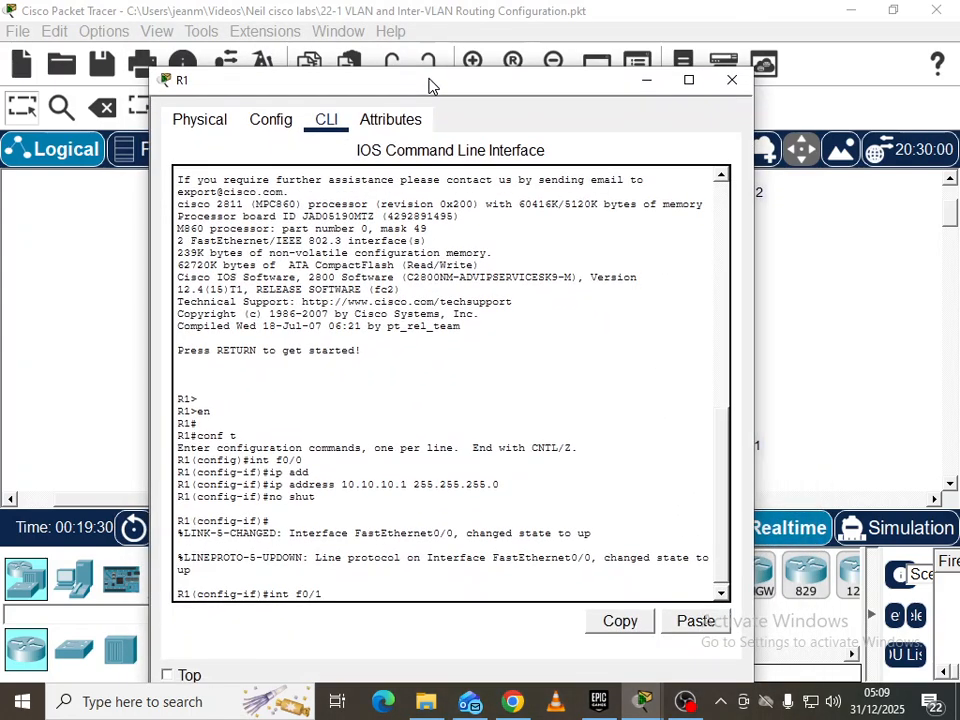
key("Return")
type("ip add")
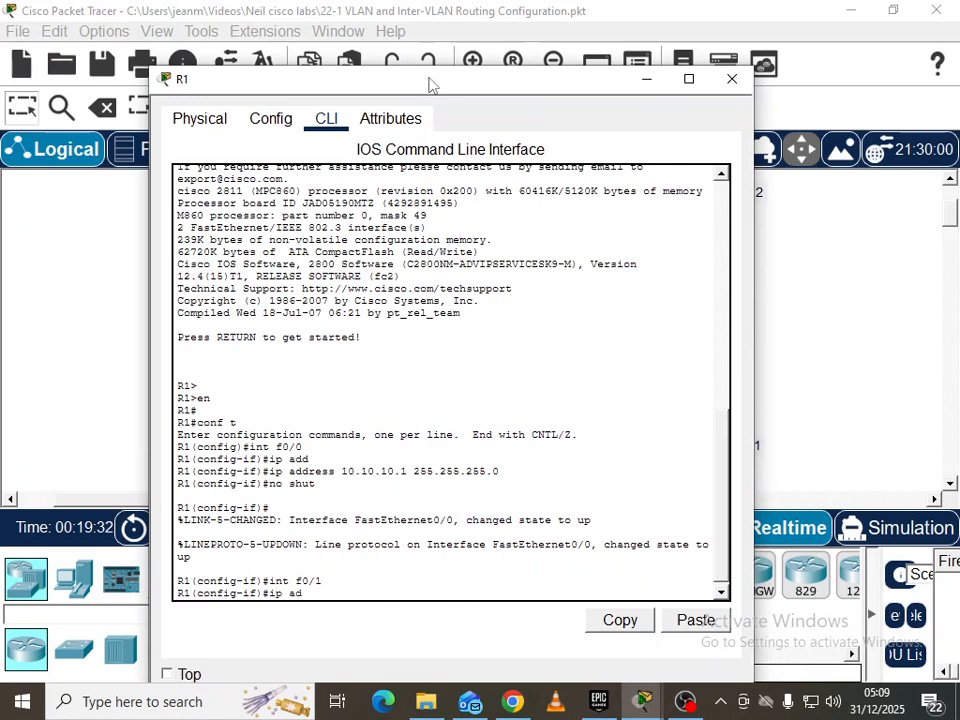
key("Tab")
type("10.")
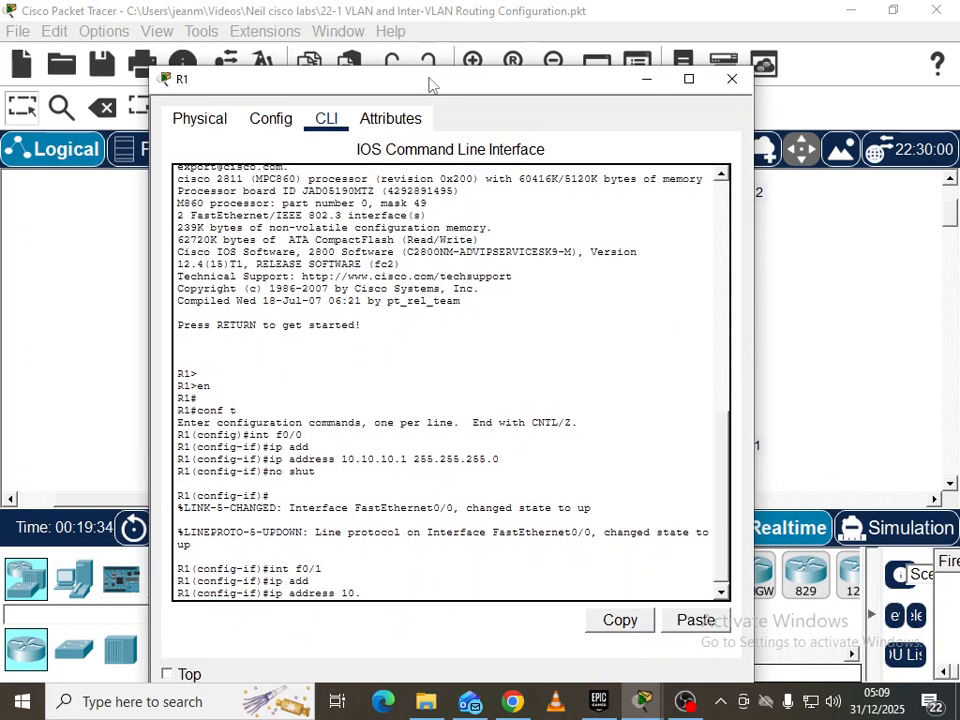
type("10.20.1 255.255.255.0")
left_click_drag(430, 84, 819, 120)
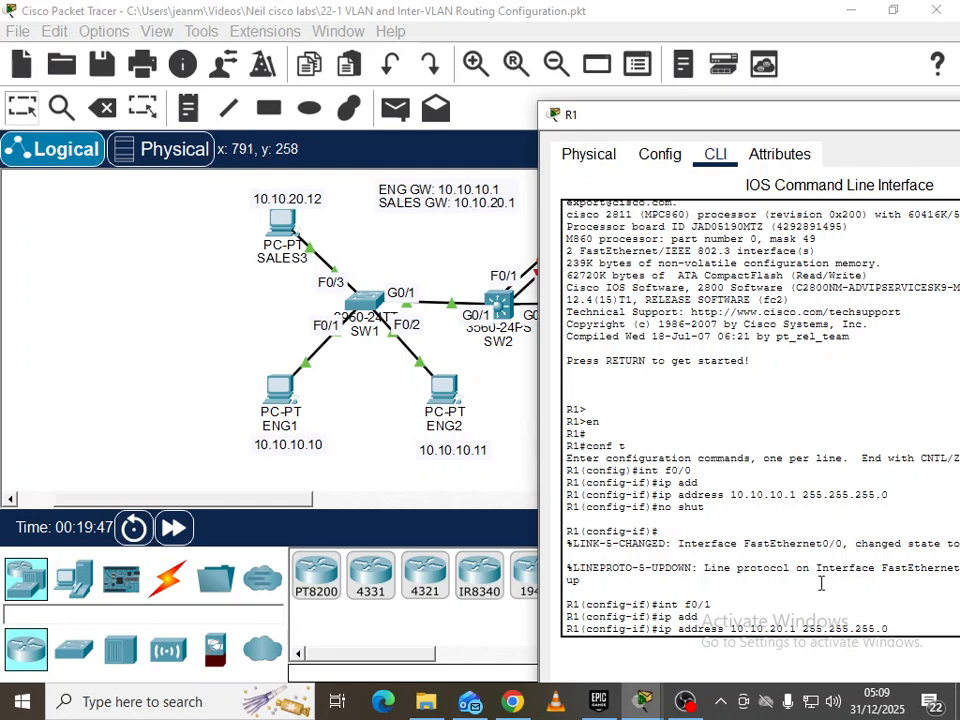
key("Return")
type("no shut")
key("Return")
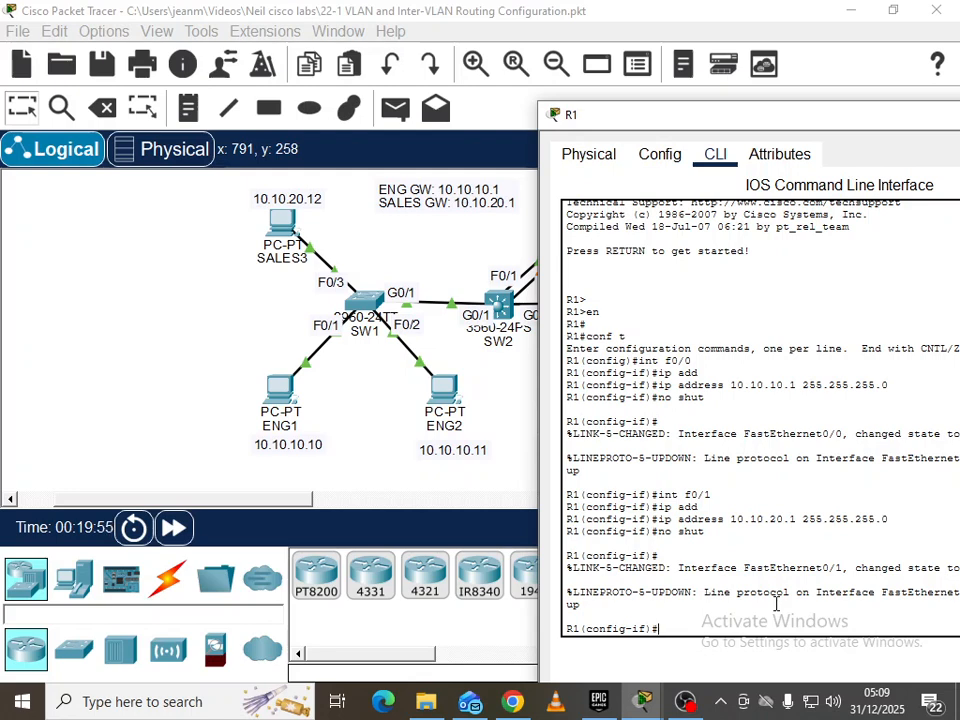
Open SW2's command line and exit interface configuration back to global config
left_click(527, 378)
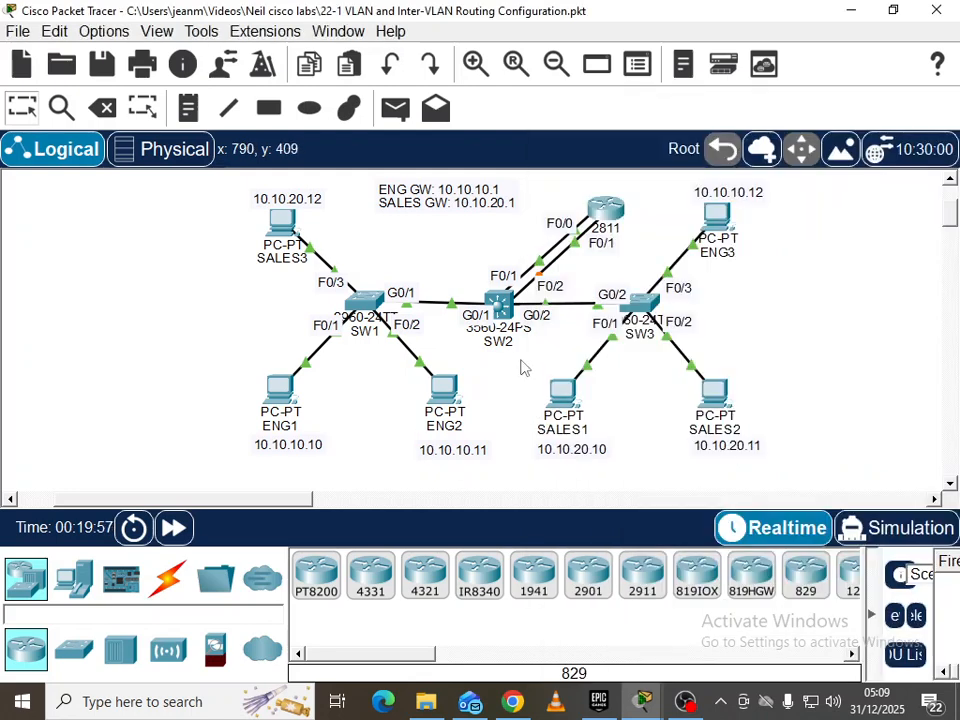
left_click(497, 295)
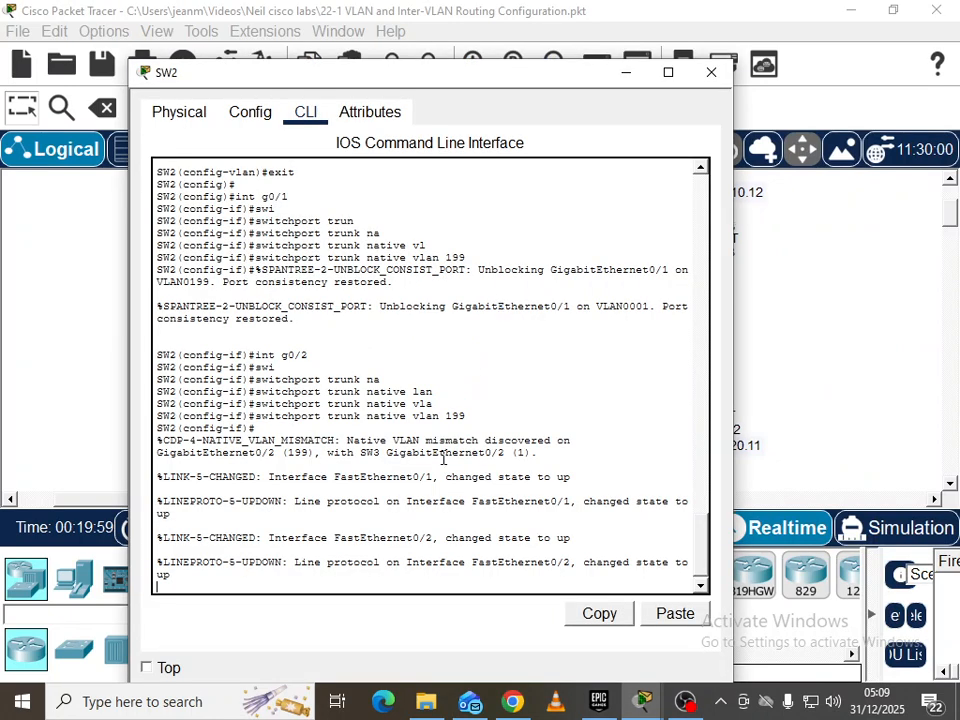
key("Return")
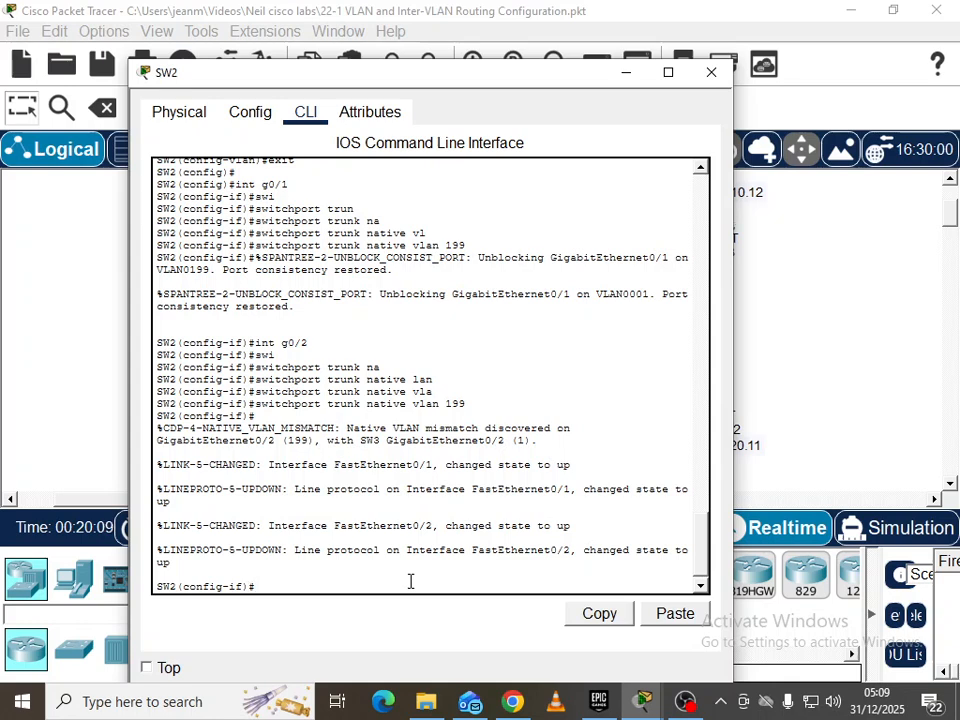
type("exit")
key("Return")
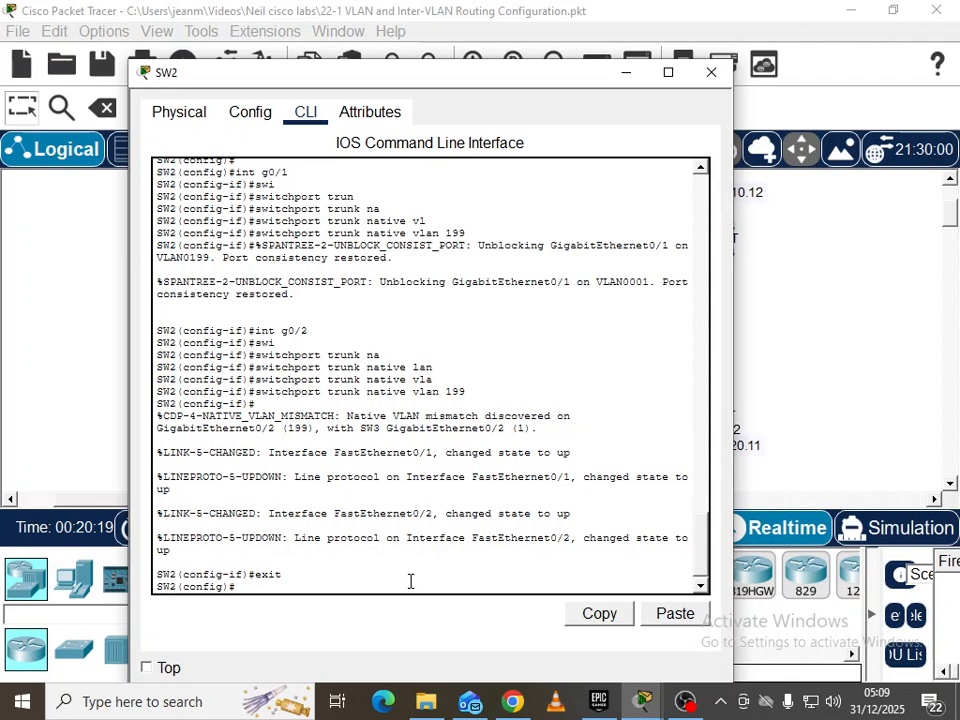
Set SW2's FastEthernet0/1 to switchport mode access
type("int f0/1")
key("Return")
type("swi")
key("Tab")
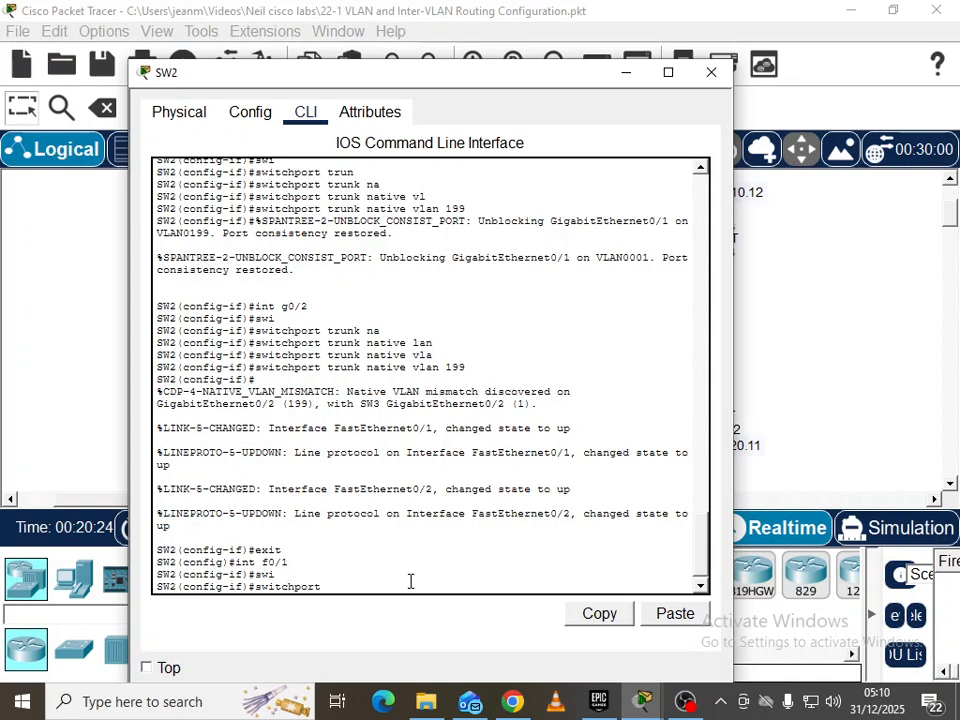
type("mode")
key("Tab")
type("acce")
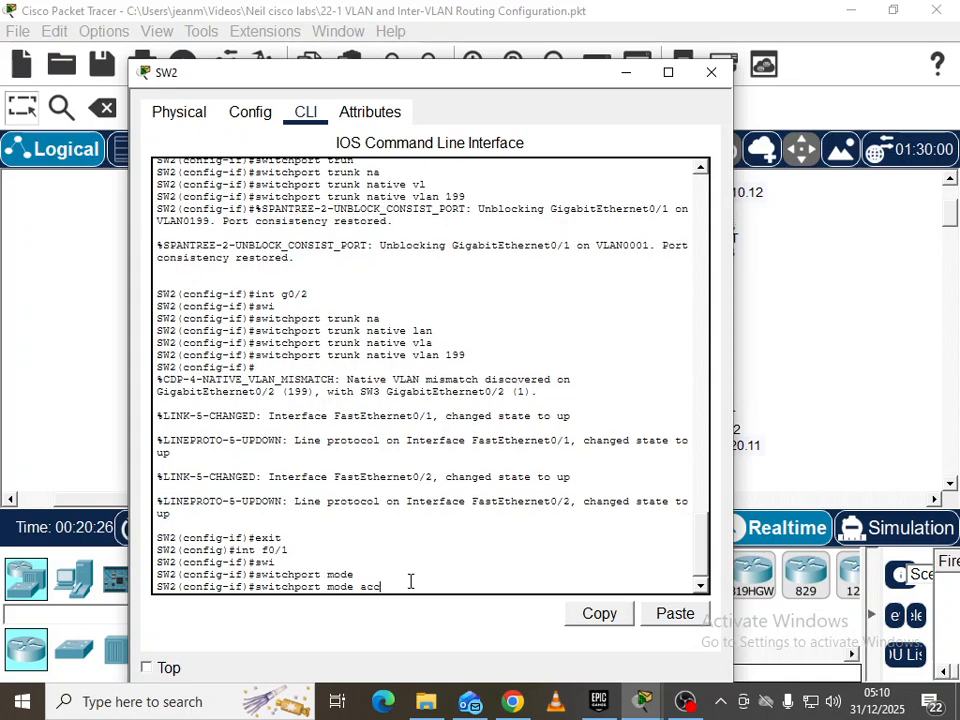
key("Tab")
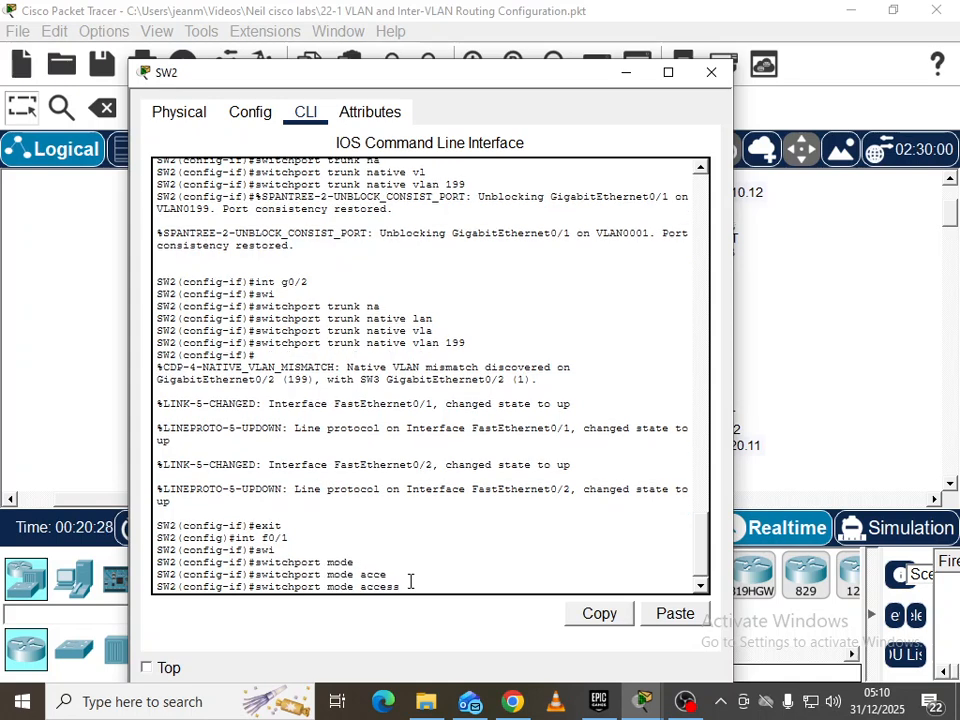
key("Return")
Assign SW2's FastEthernet0/1 to access VLAN 10
type("swi")
key("Tab")
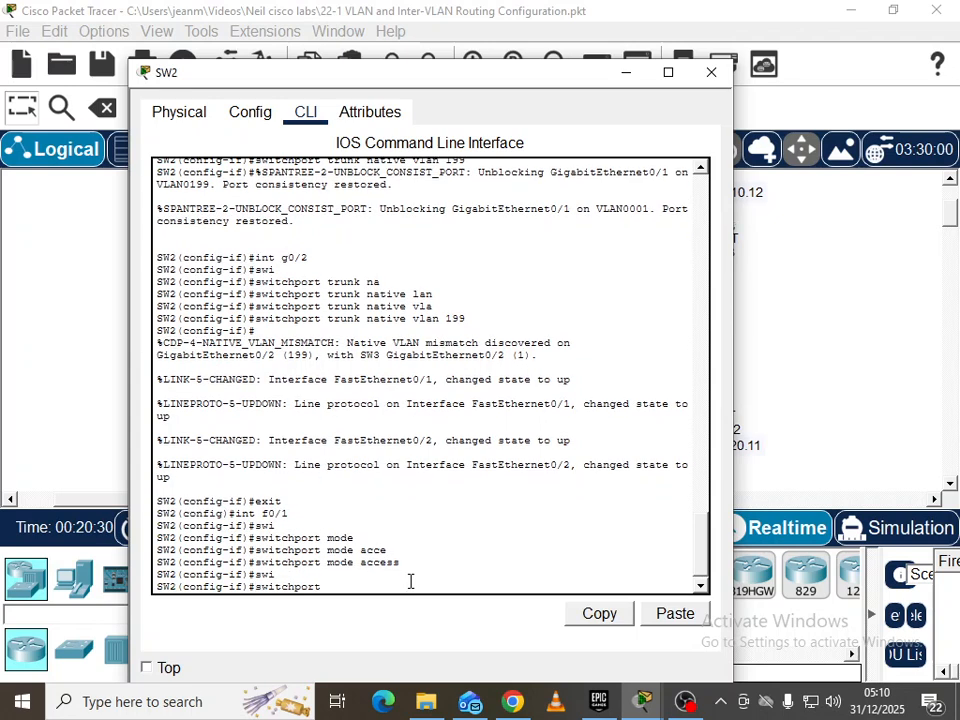
type("acc")
key("Tab")
type("vlan 10")
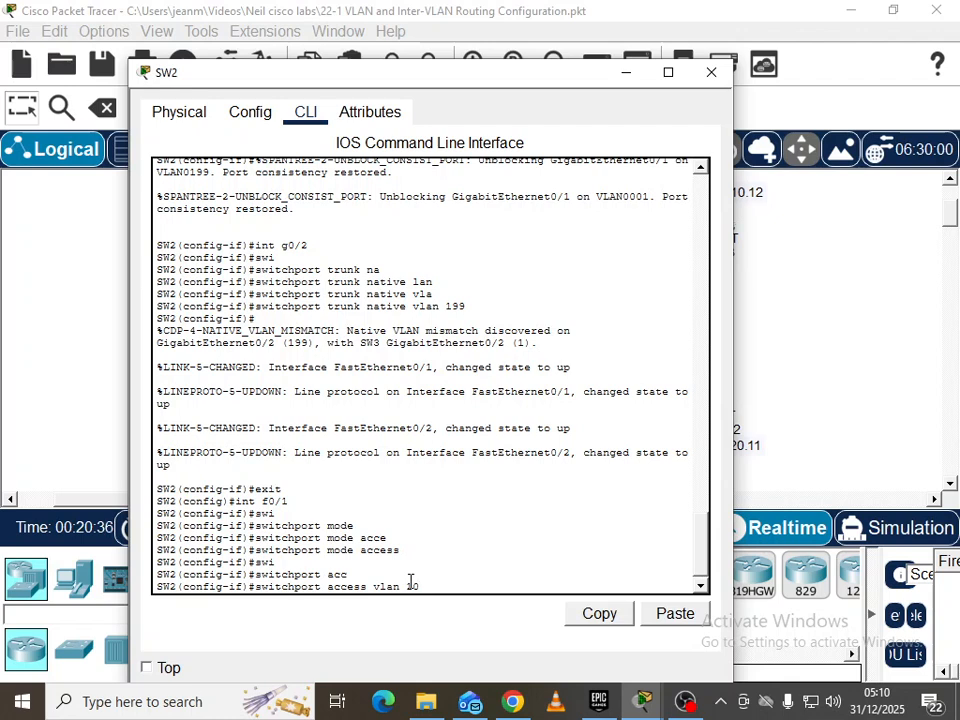
key("Return")
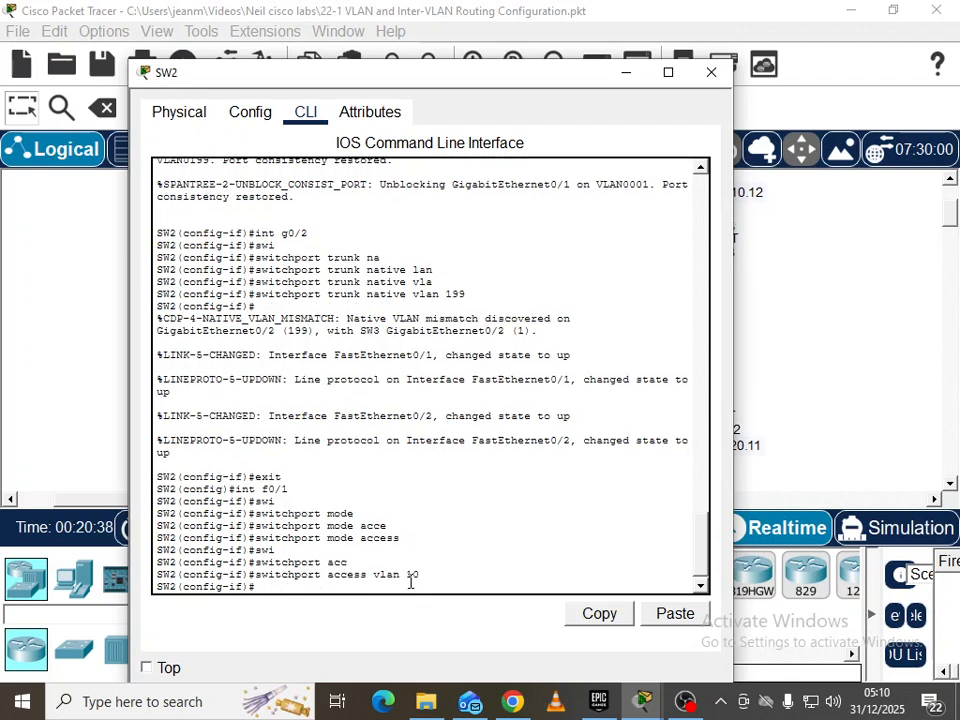
Select SW2's FastEthernet0/2 and set it to switchport mode access
type("int f0./2")
left_click(759, 391)
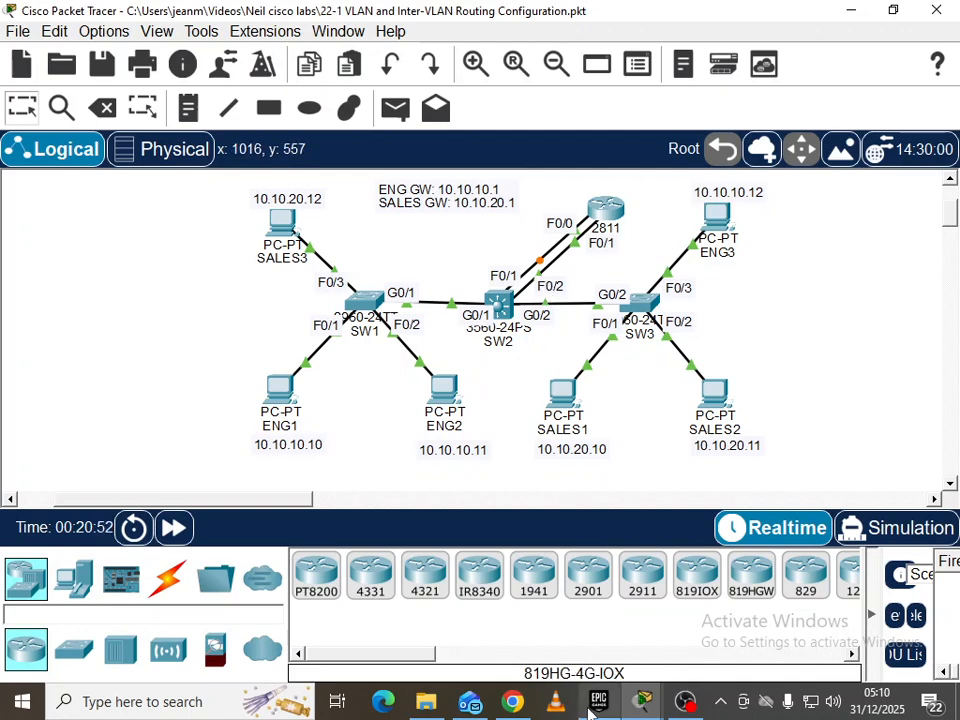
mouse_move(643, 701)
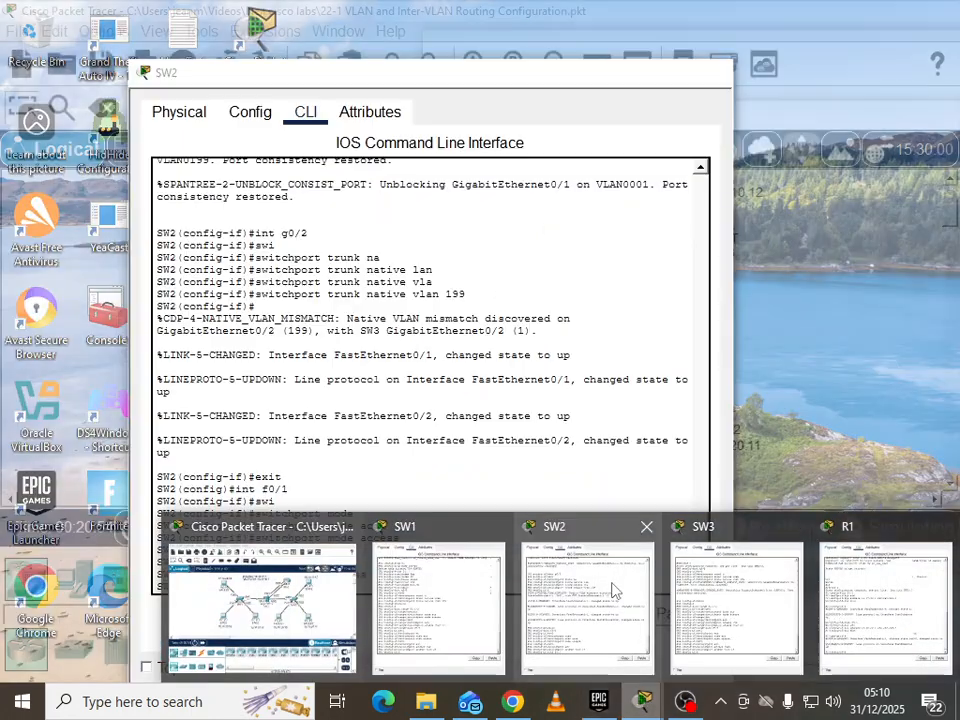
left_click(615, 592)
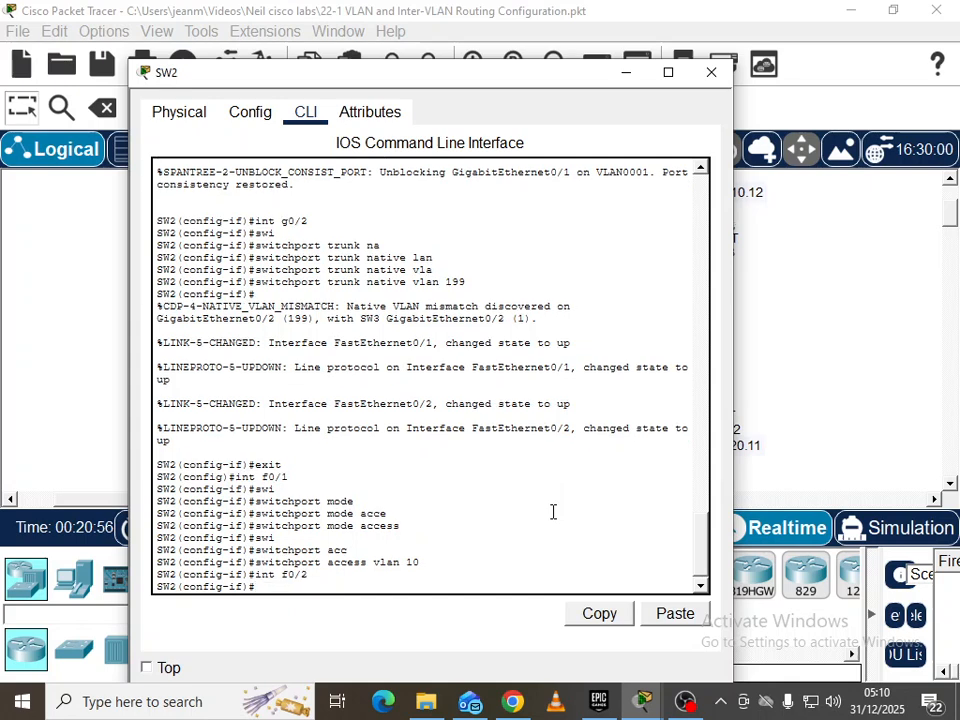
type("swi")
key("Tab")
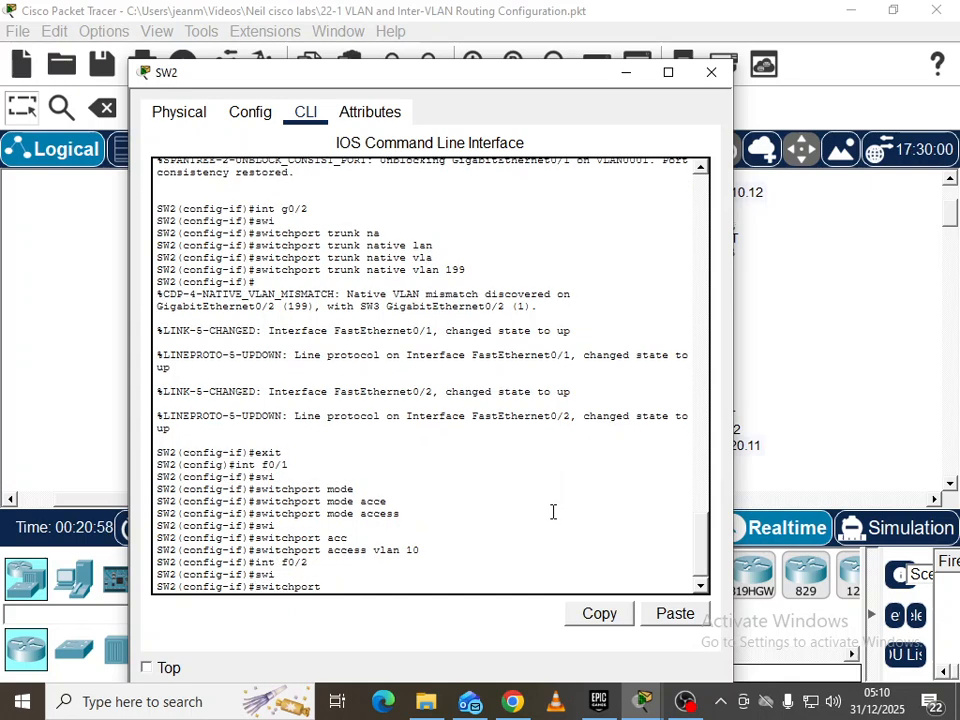
type("mod")
key("Tab")
type("acc")
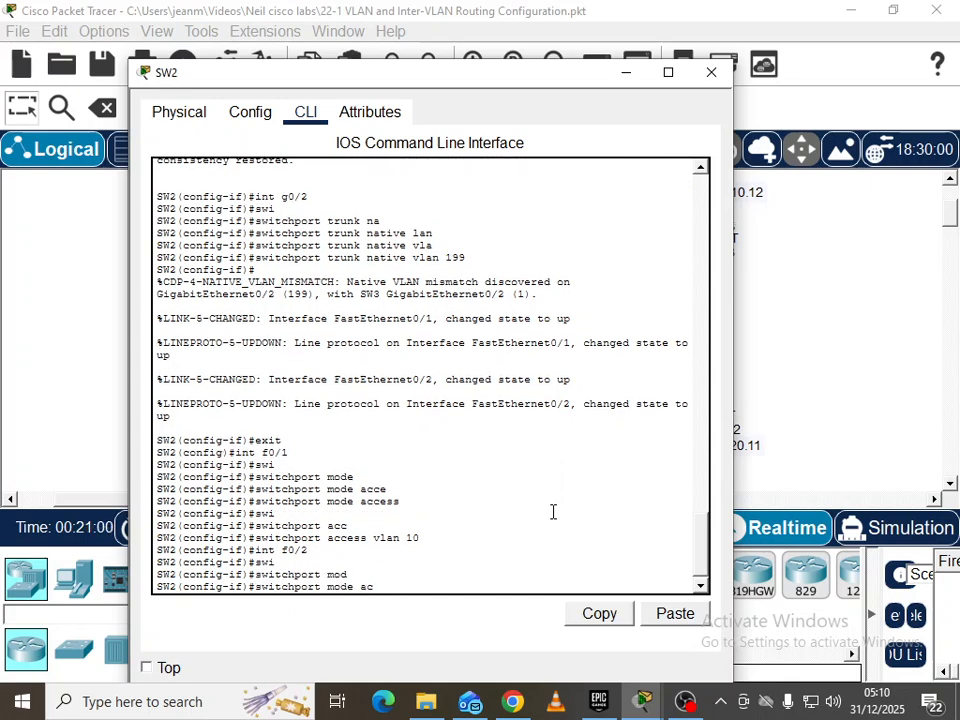
key("Tab")
key("Return")
Assign SW2's FastEthernet0/2 to access VLAN 20
type("swi")
key("Tab")
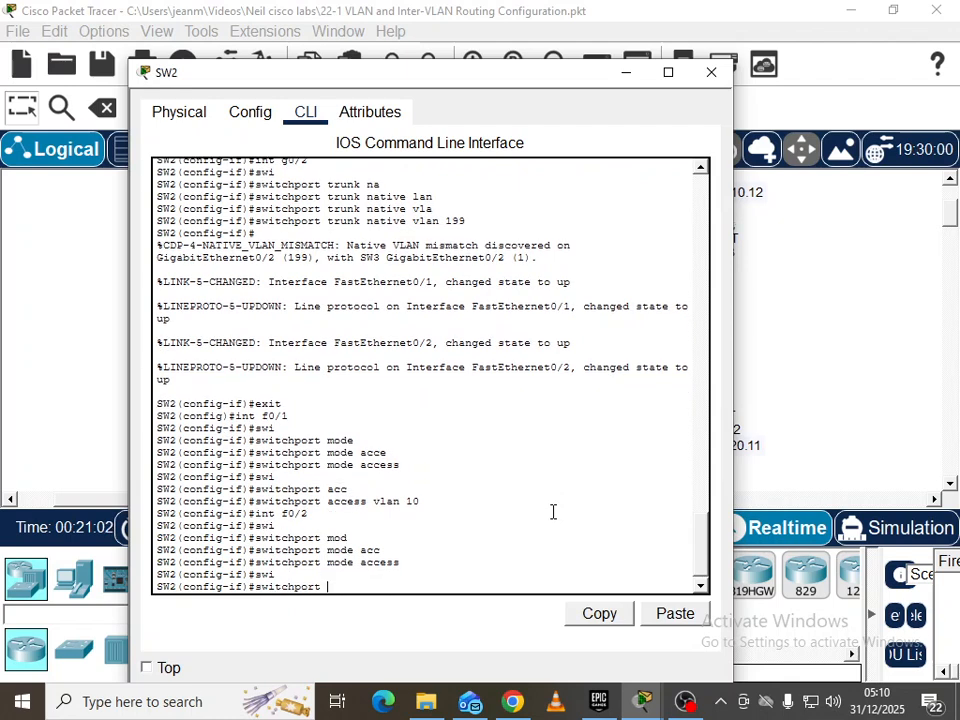
type("caa")
key("BackSpace")
key("BackSpace")
key("BackSpace")
type("ac")
key("Tab")
type("vla")
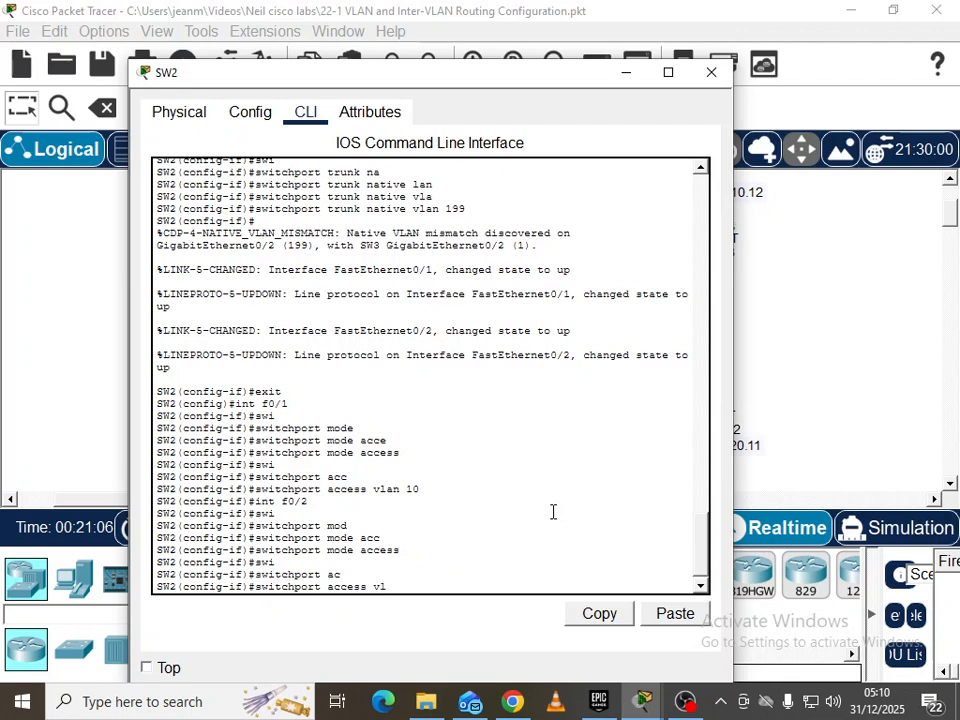
key("Tab")
type("20")
key("Return")
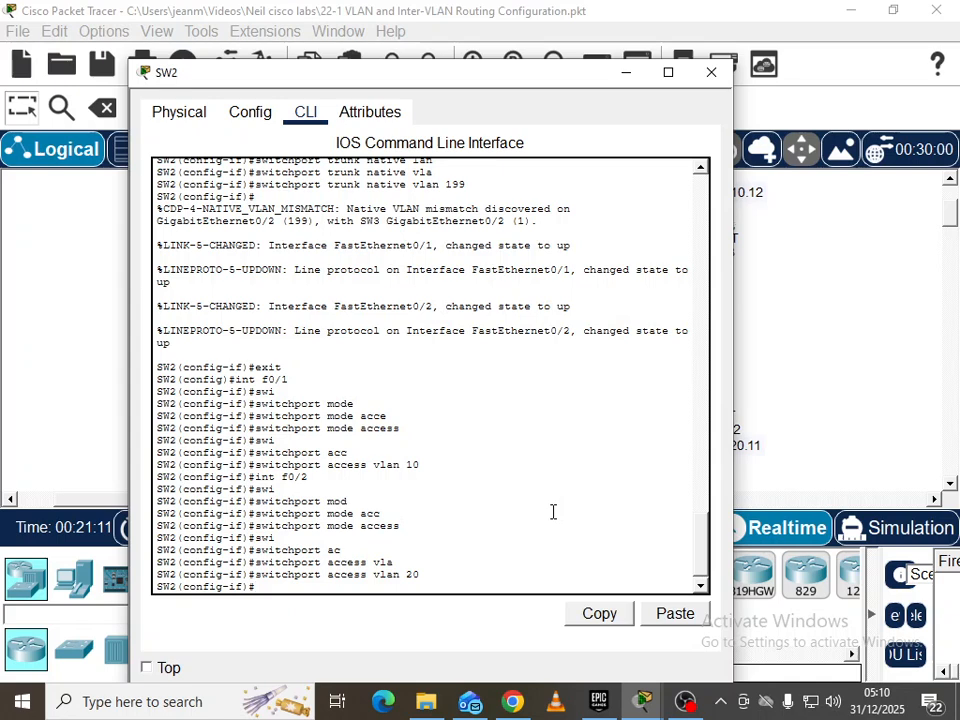
left_click(797, 332)
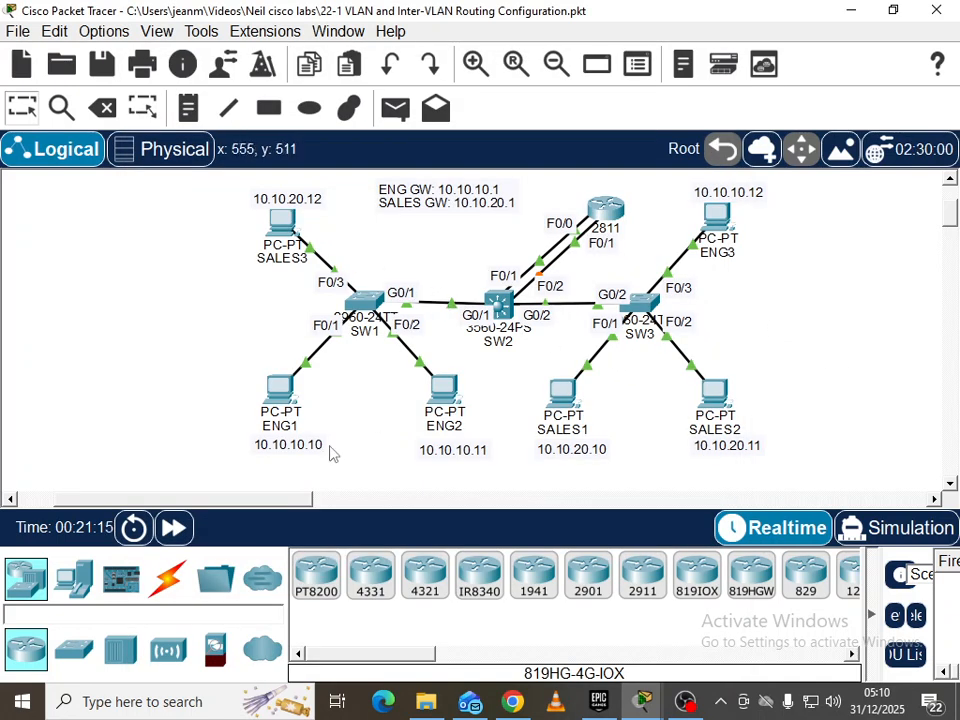
Ping the 10.10.20.1 gateway from ENG1's command prompt, then close ENG1
left_click(283, 390)
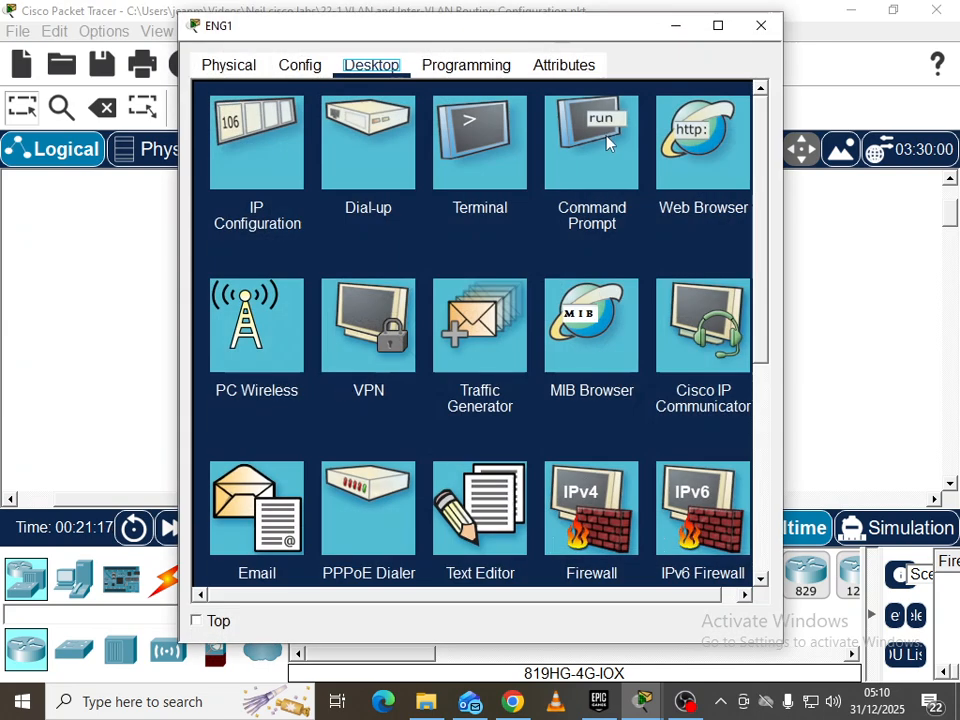
left_click(595, 150)
type("ping 10.10.10.12")
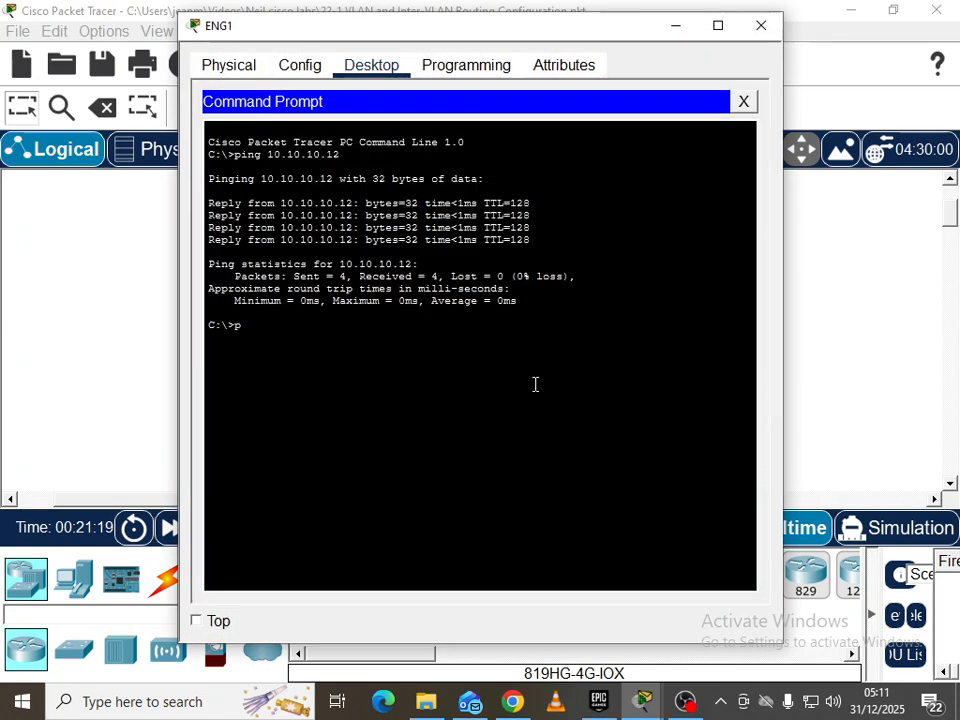
type("0.10.20.1")
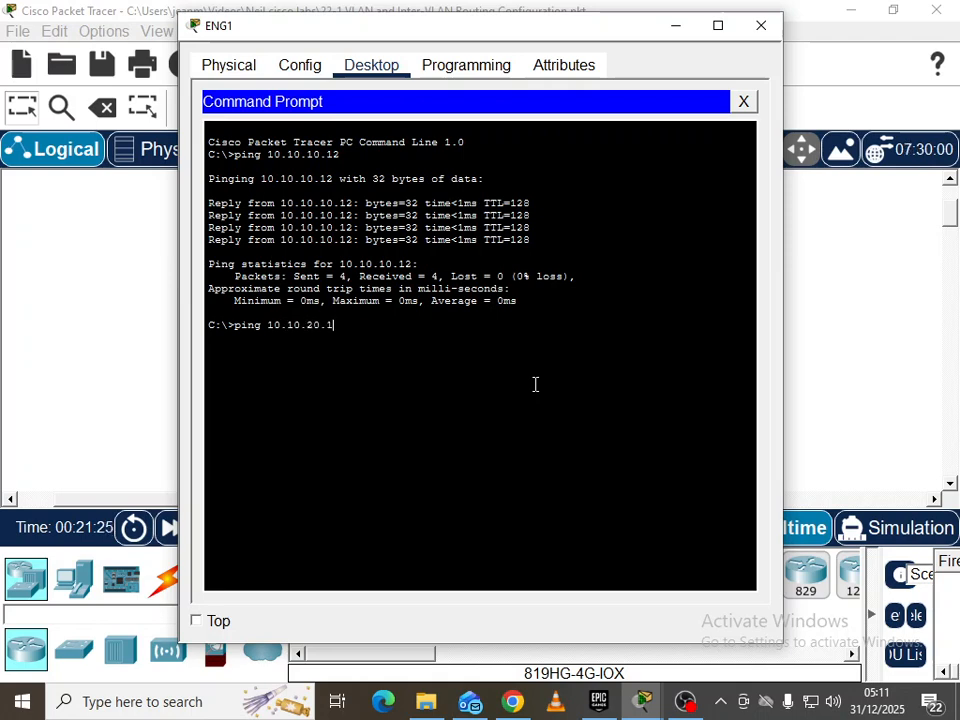
key("Return")
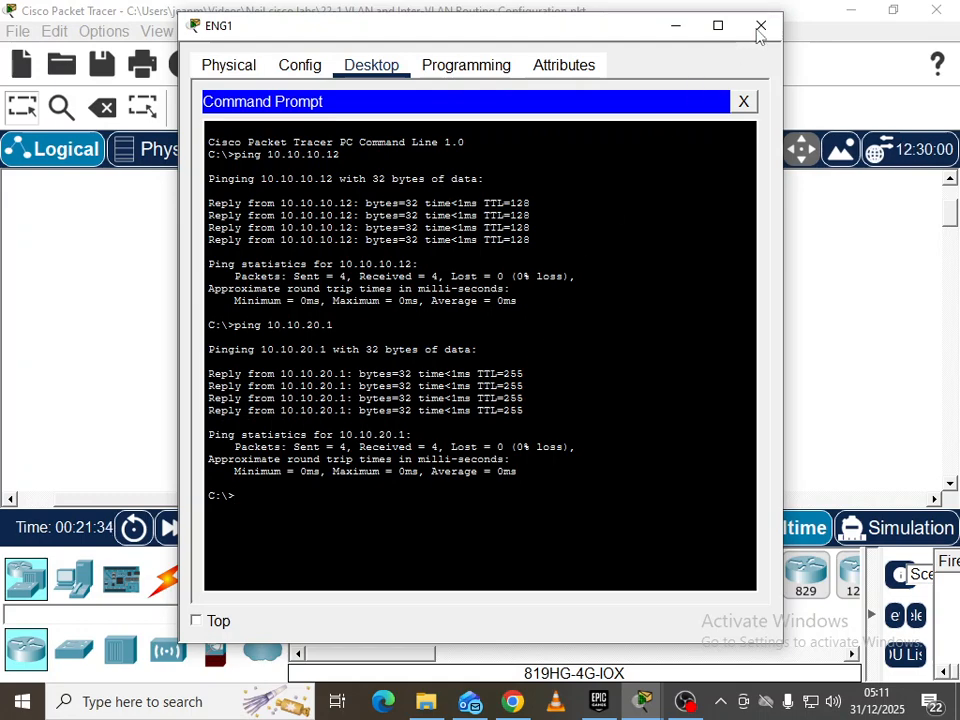
left_click(761, 25)
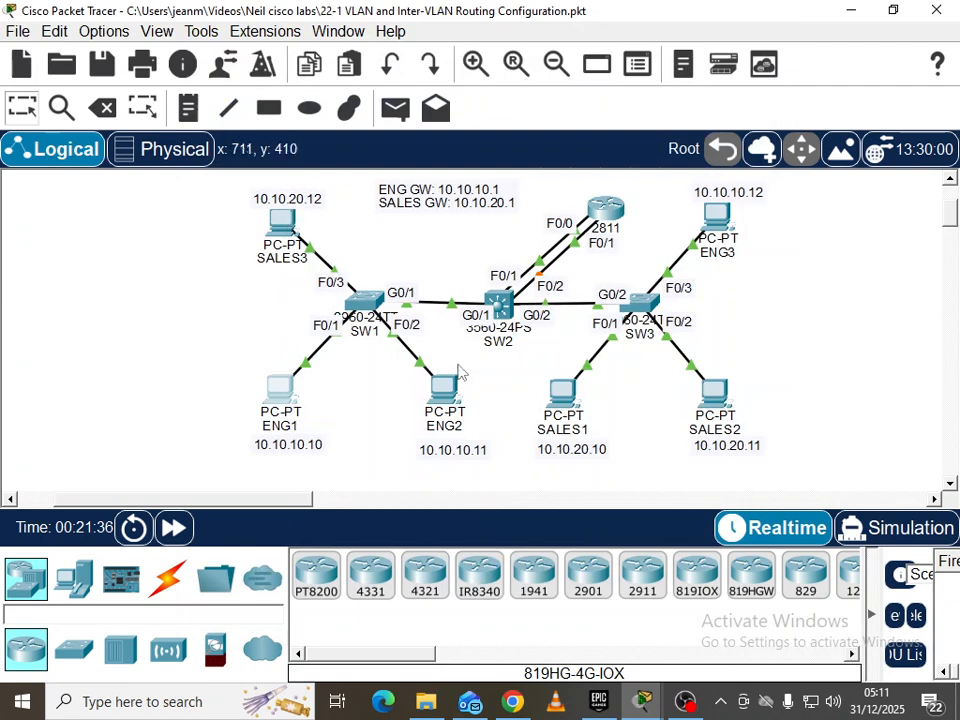
Ping the 10.10.10.1 gateway from SALES1's command prompt
left_click(557, 399)
left_click(578, 143)
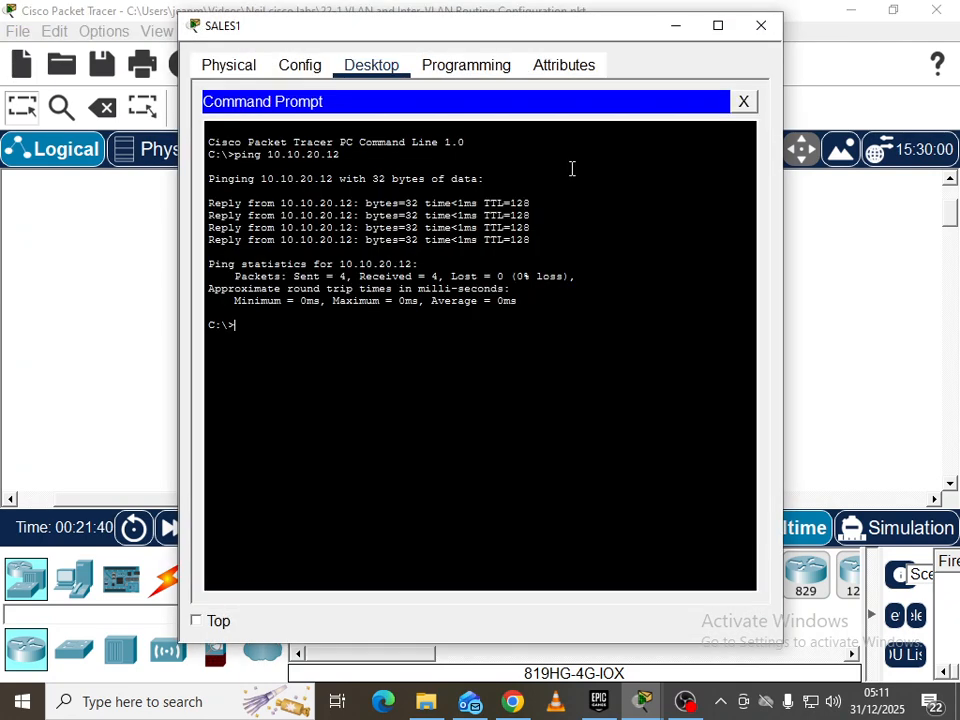
type("ping ")
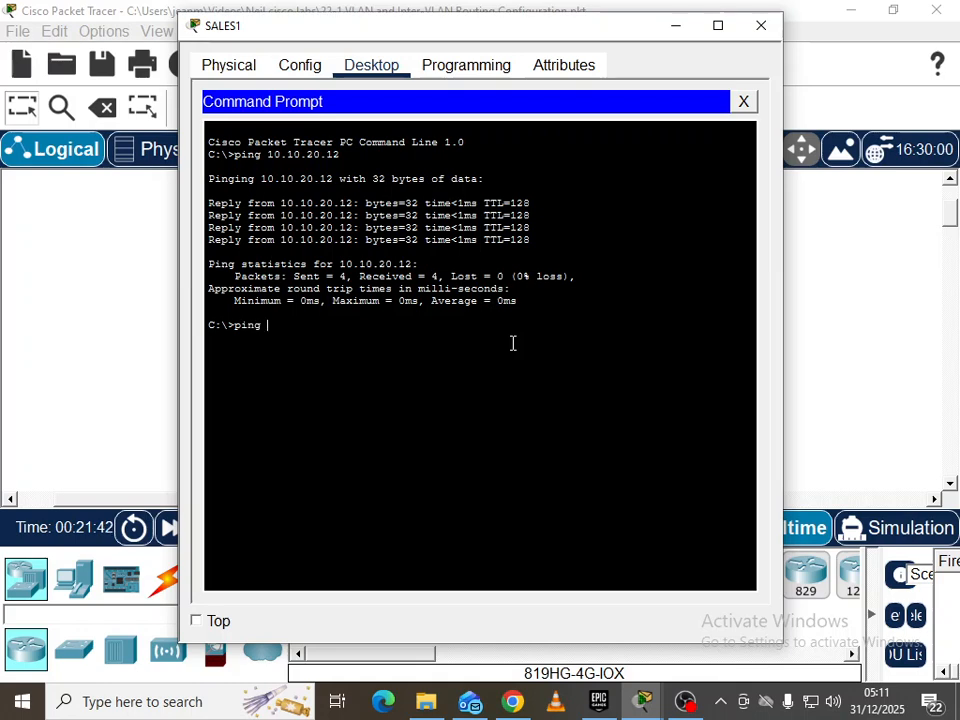
type("10.10.10.1")
key("Return")
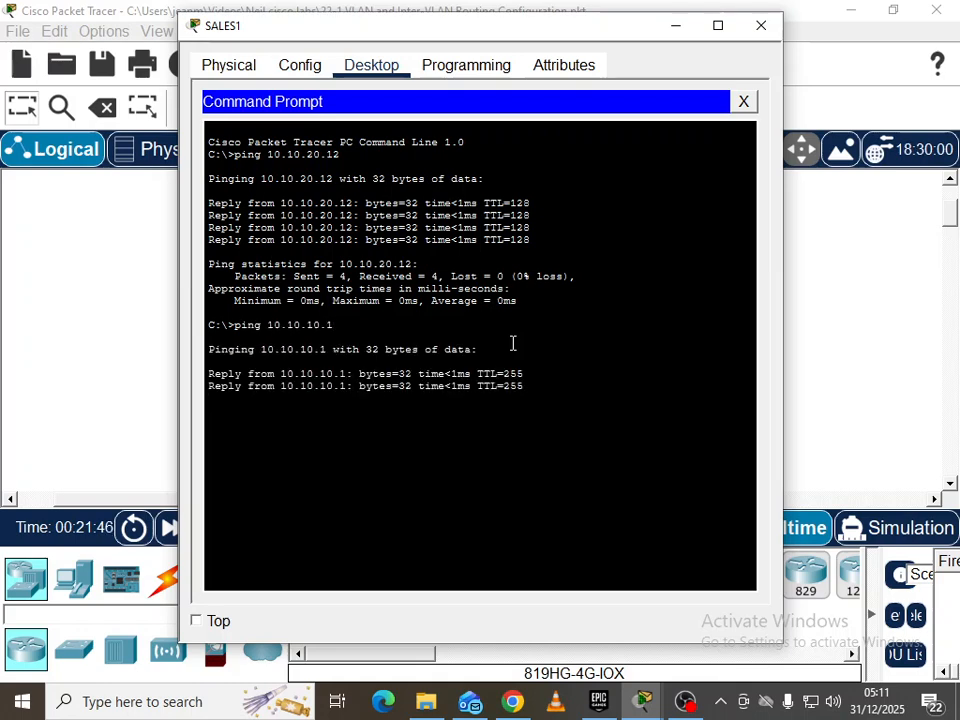
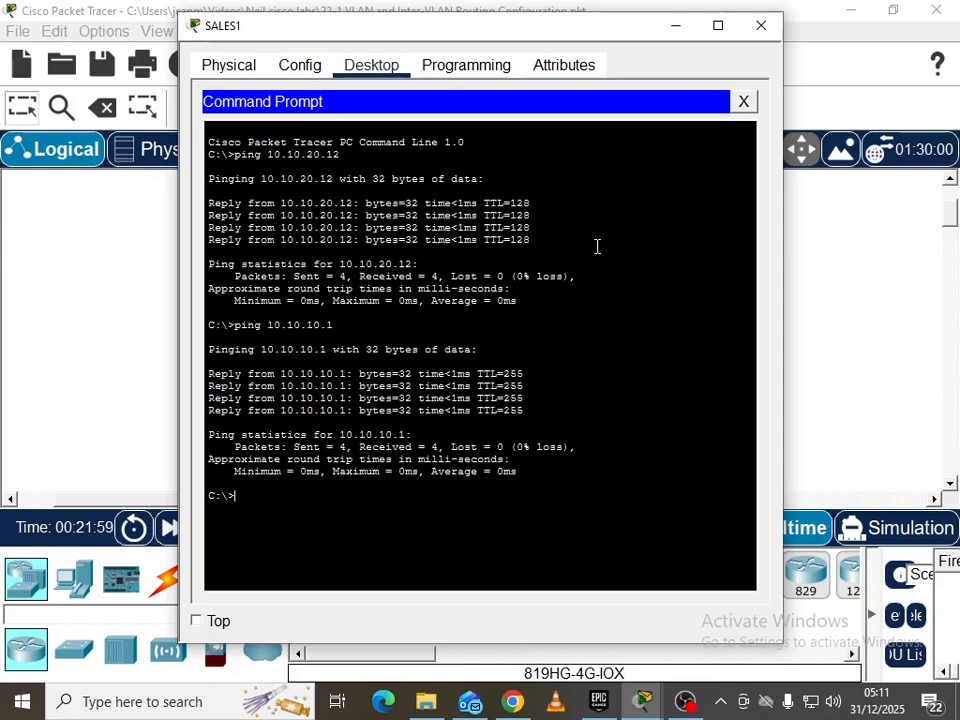
Close SALES1, then shut down interface FastEthernet0/1 on router R1 from its CLI
left_click(757, 26)
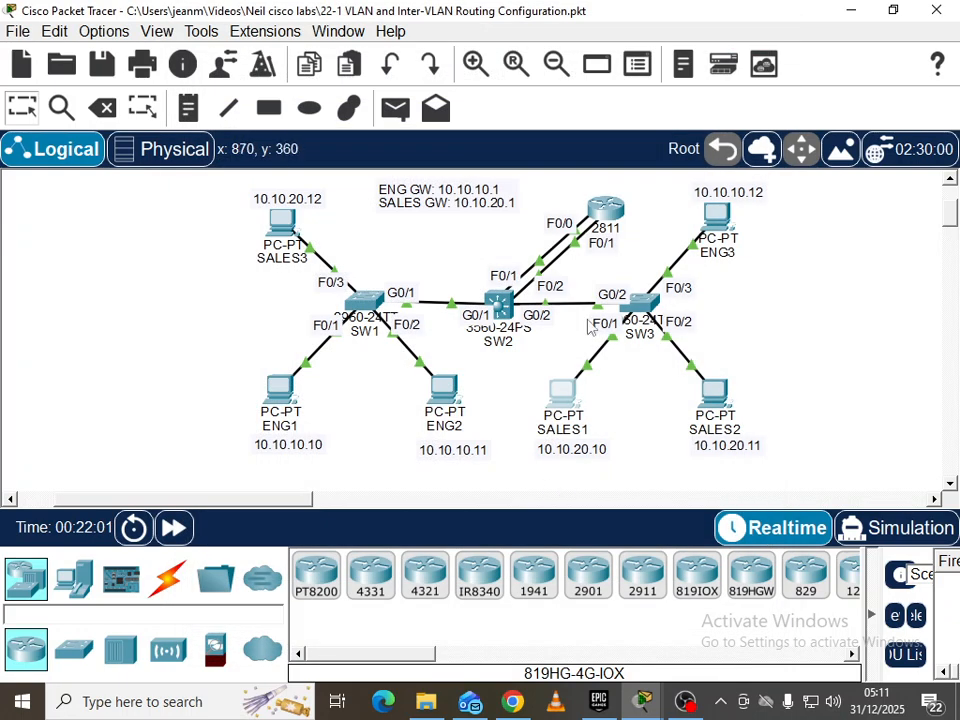
left_click(612, 210)
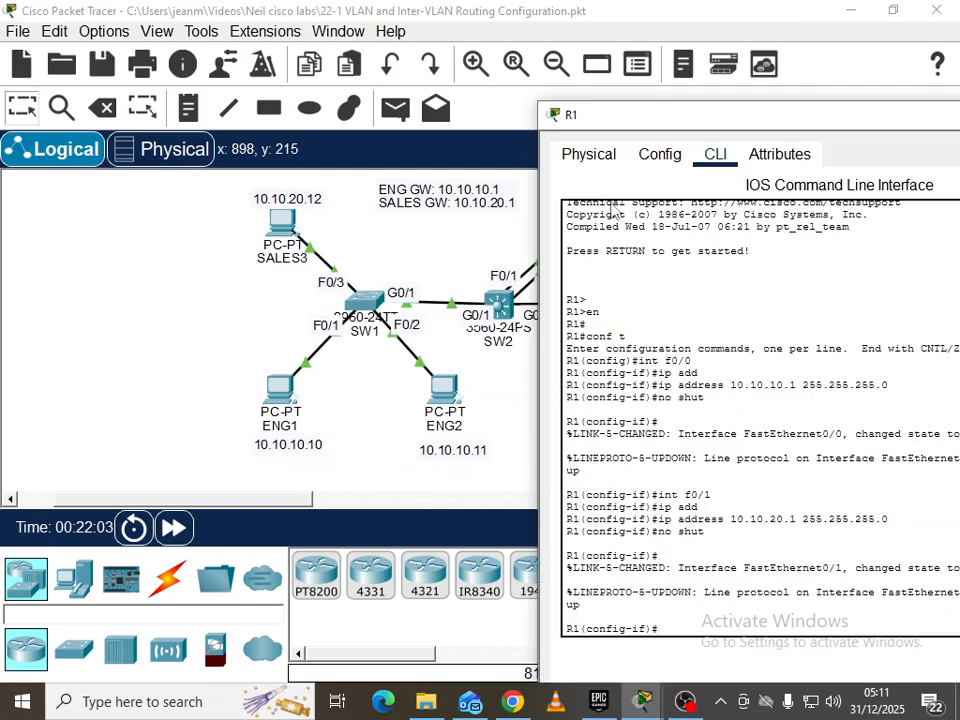
type("int f0/1")
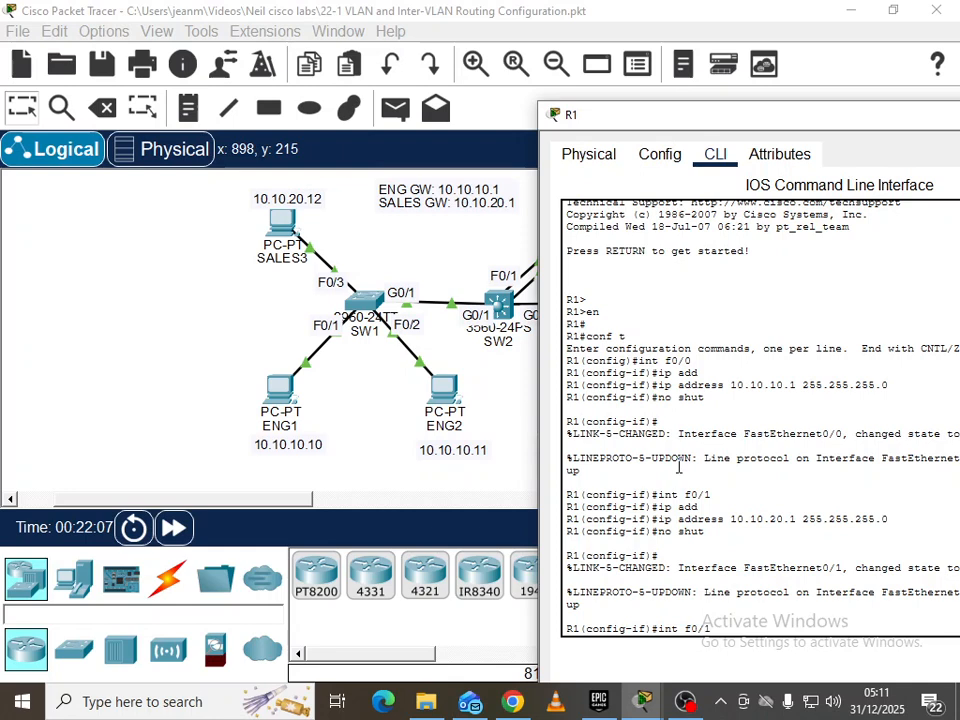
key("Return")
type("shu")
key("Tab")
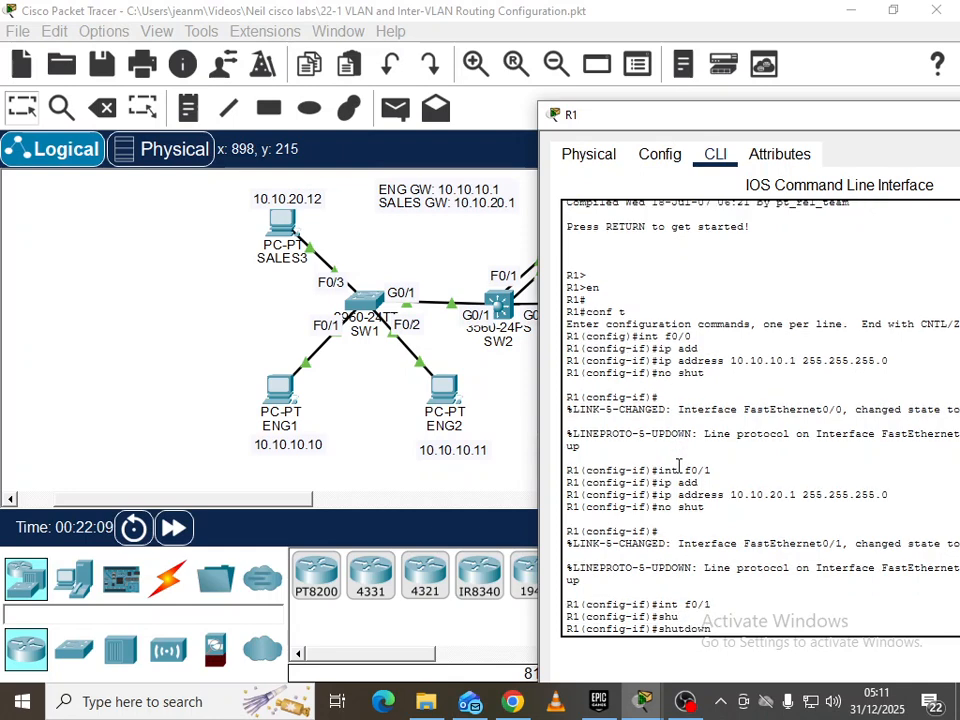
key("Return")
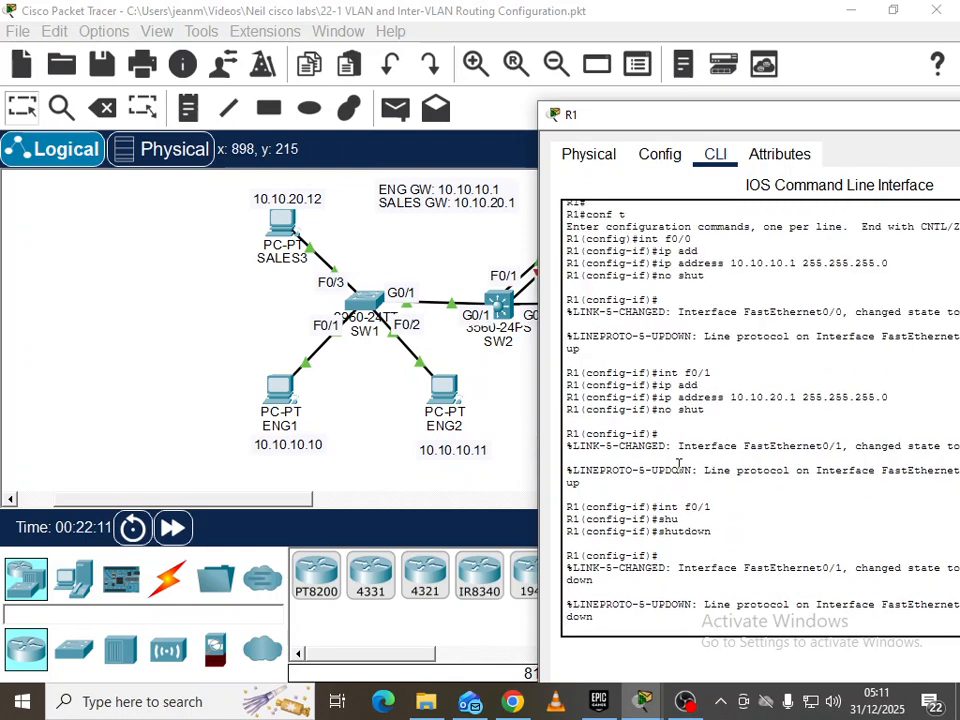
Refresh R1's configuration prompt, then return to the topology showing the R1–SW2 F0/1 link down
left_click(523, 421)
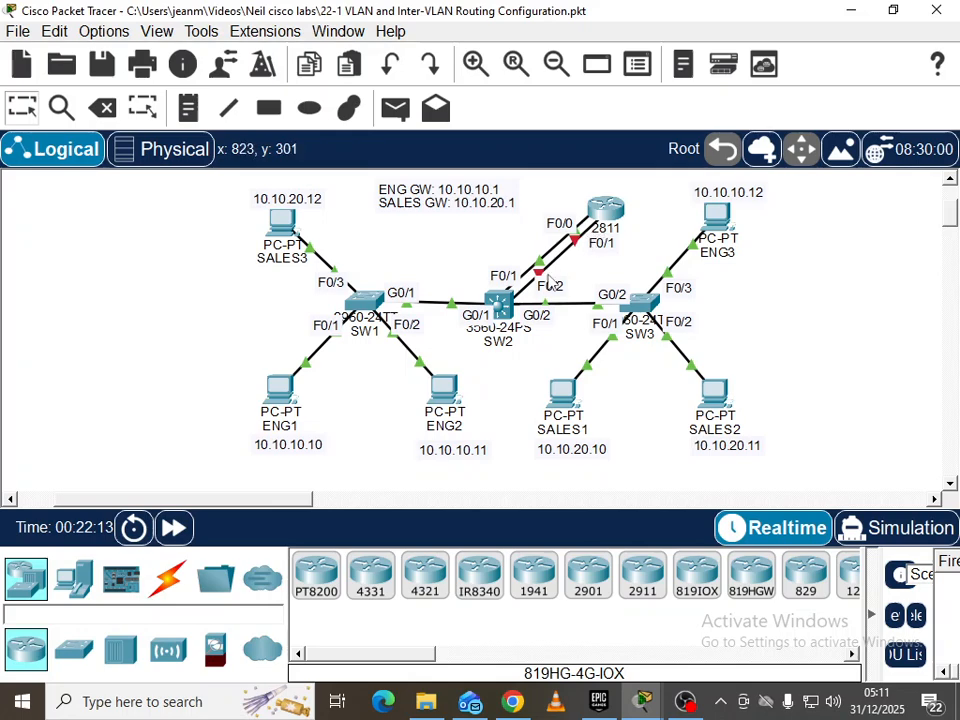
mouse_move(643, 701)
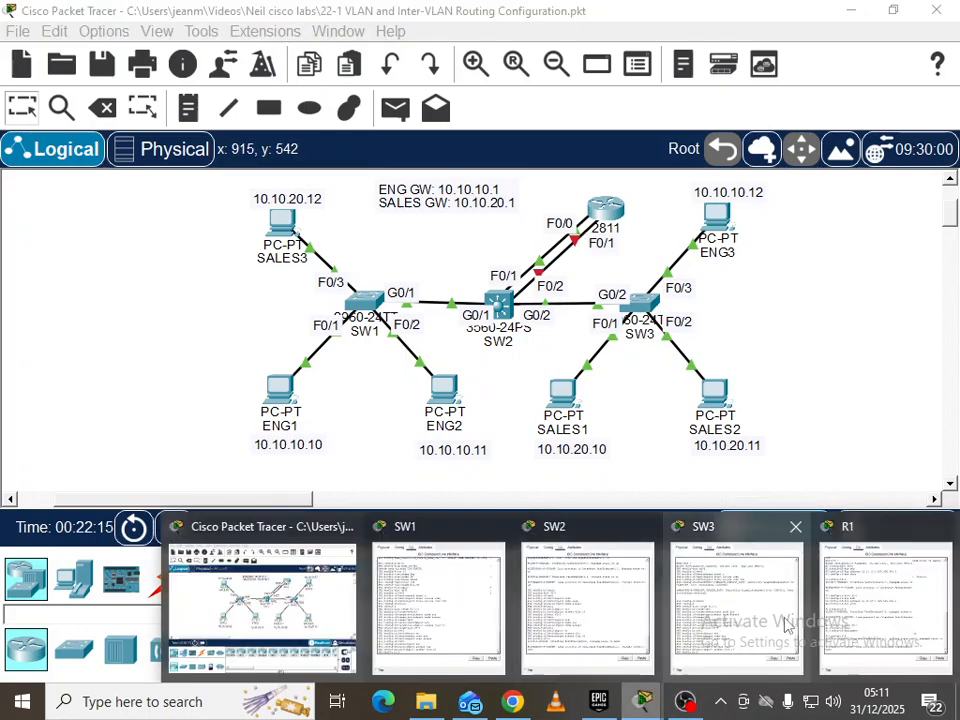
left_click(860, 600)
scroll(398, 407, "down", 1)
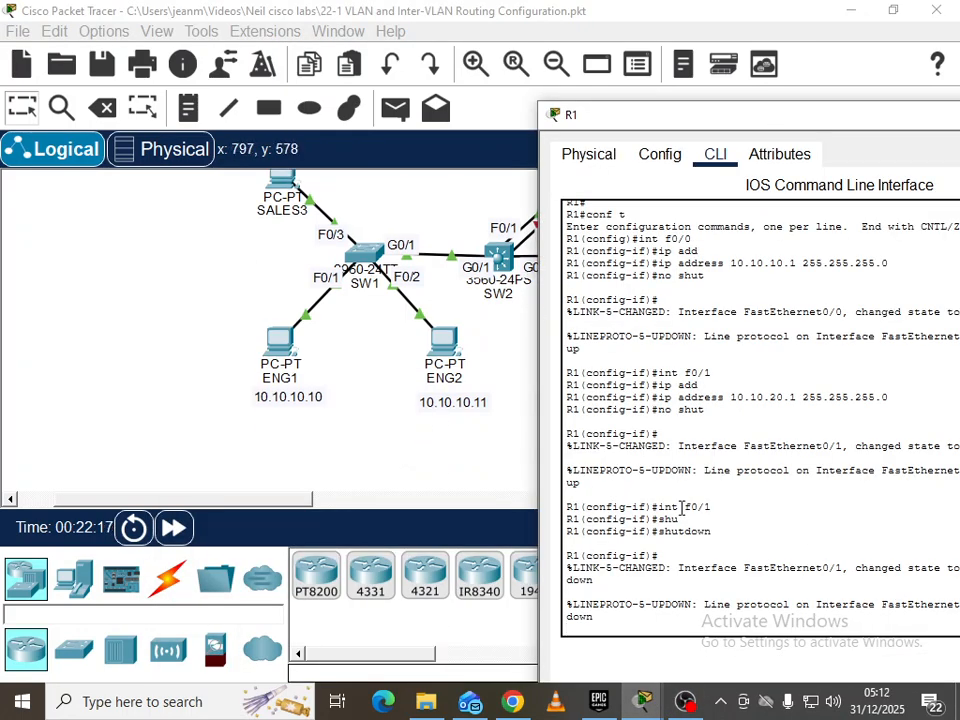
key("Return")
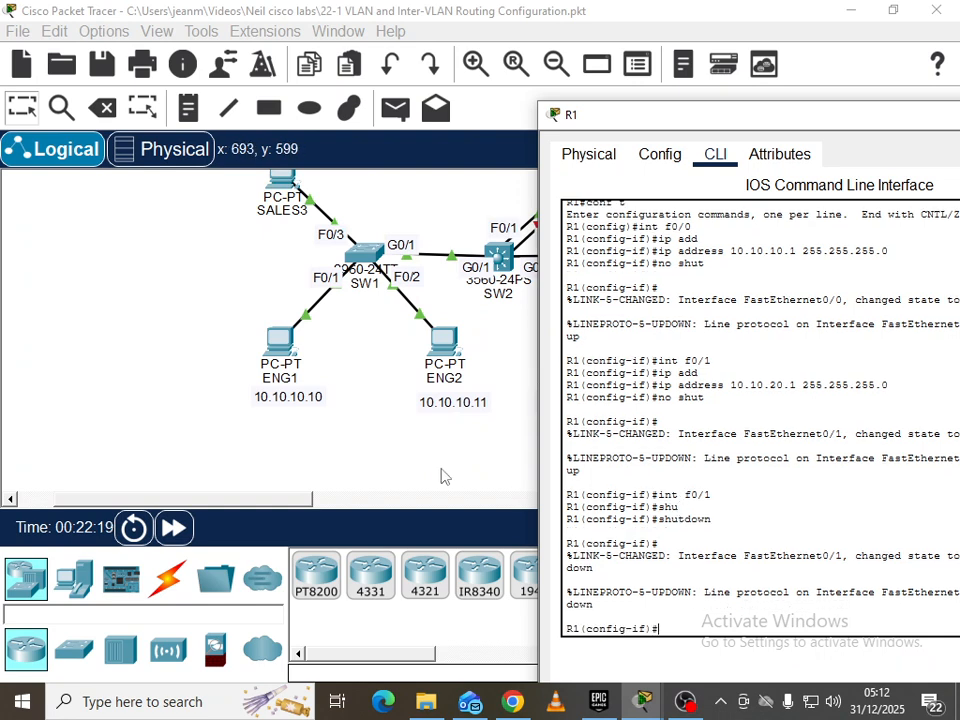
left_click(442, 471)
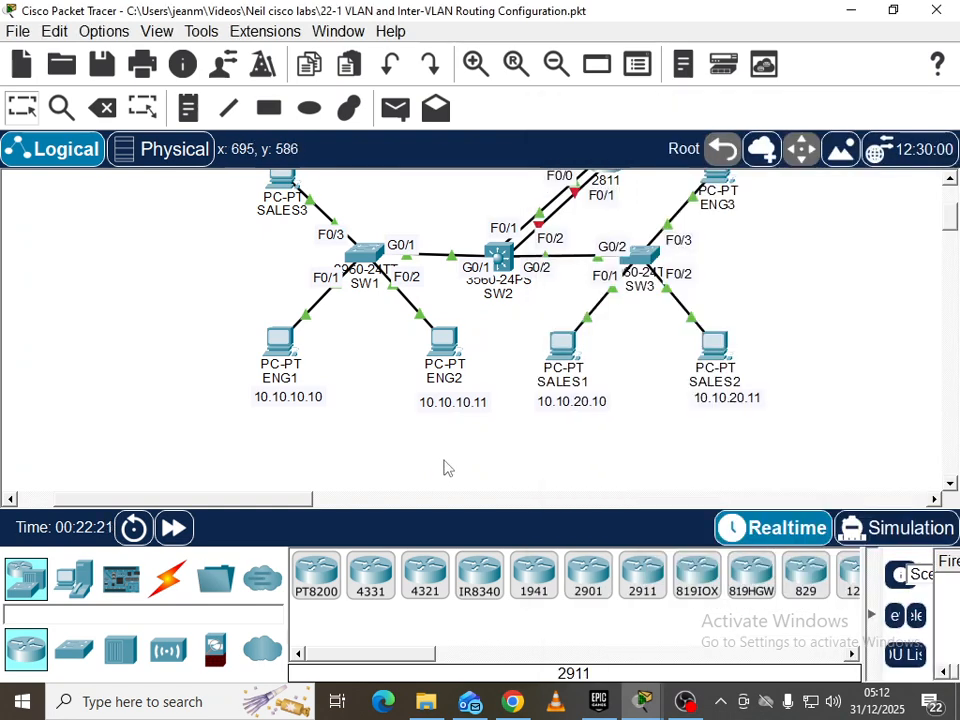
scroll(447, 469, "down", 1)
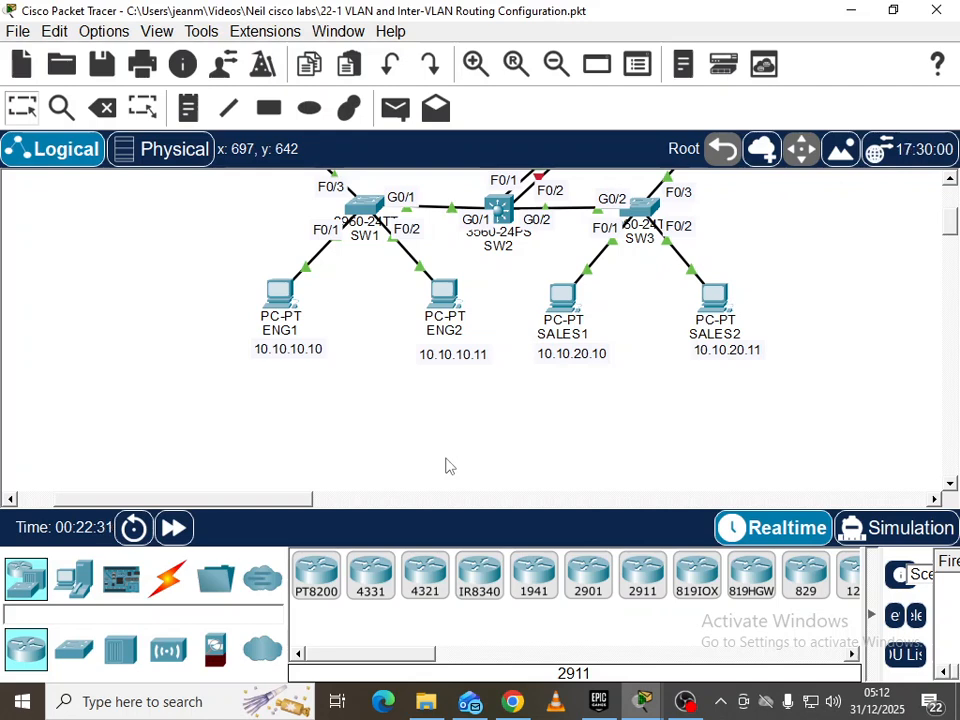
scroll(488, 431, "up", 1)
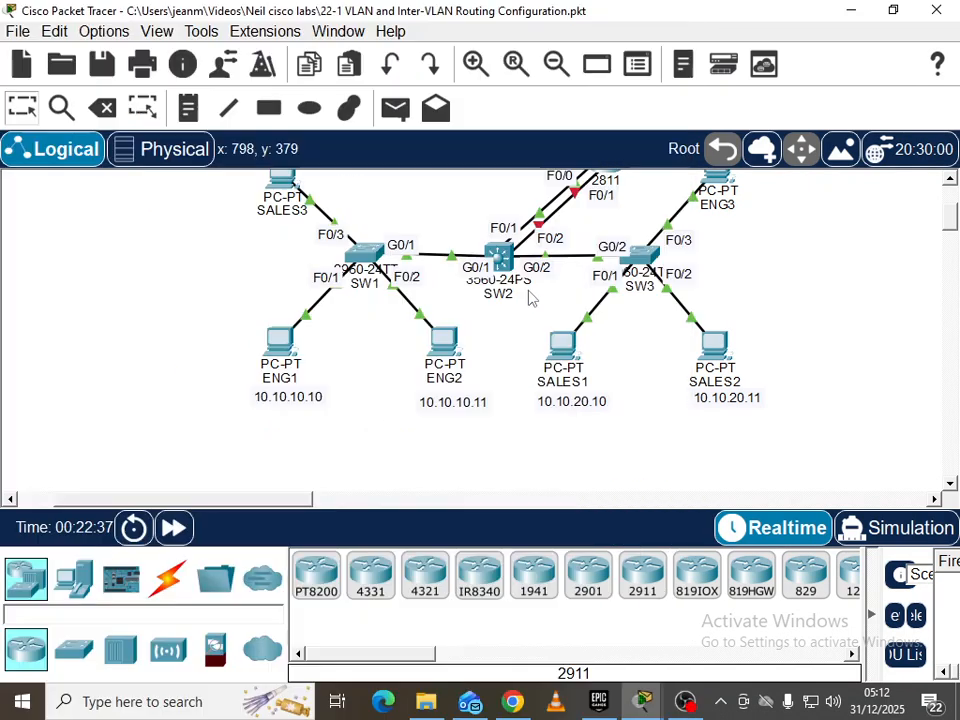
scroll(575, 230, "up", 1)
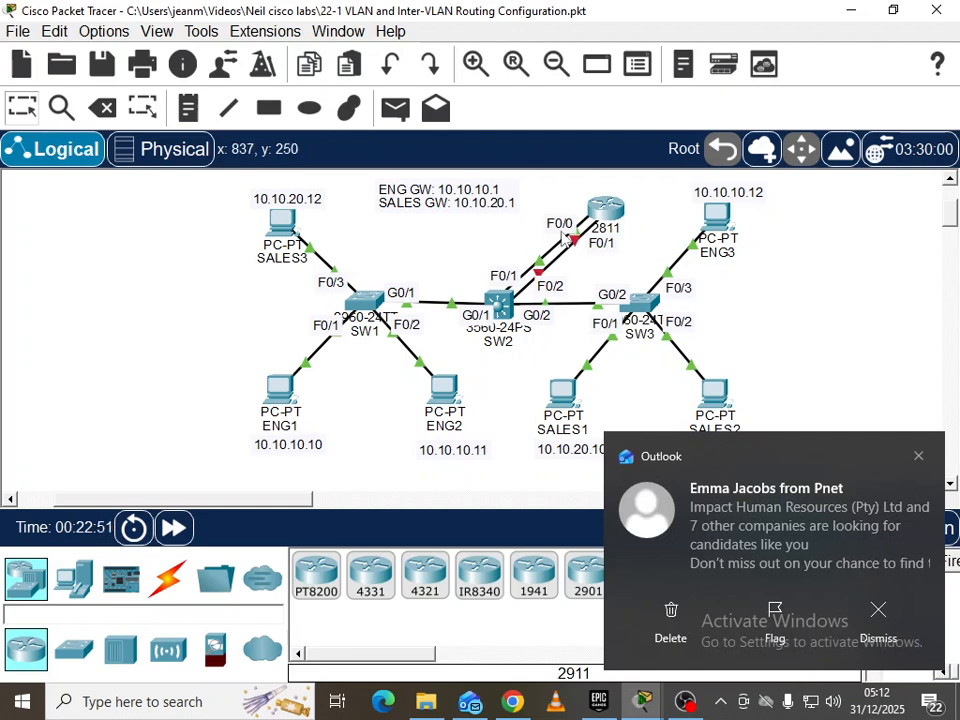
Reopen R1's CLI, enter interface f0/0 configuration, and clear the Outlook notifications
left_click(622, 215)
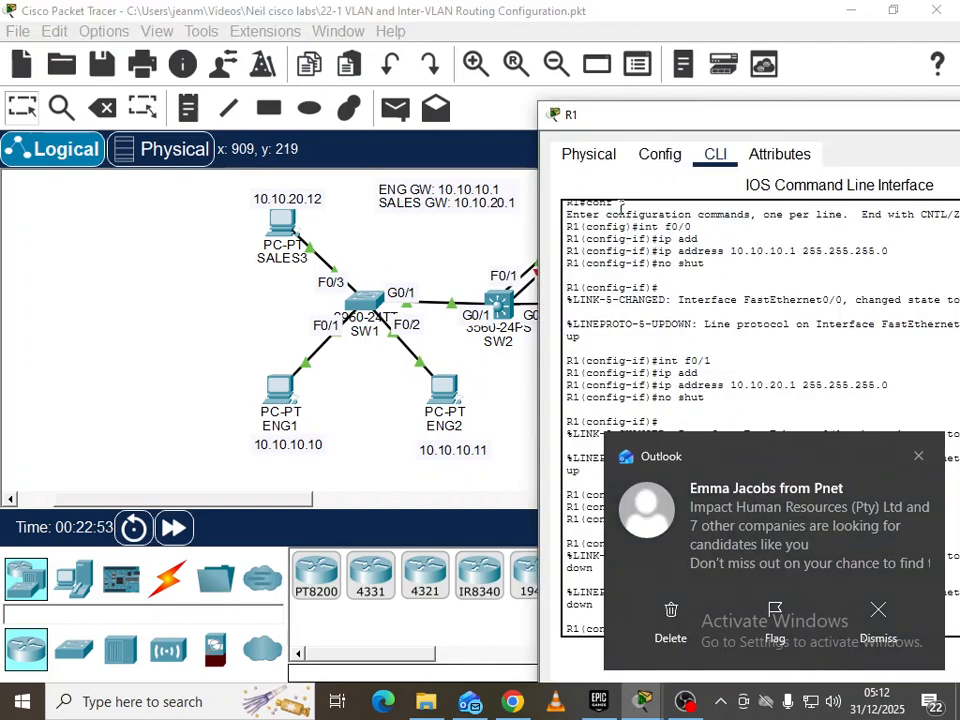
left_click_drag(709, 126, 520, 95)
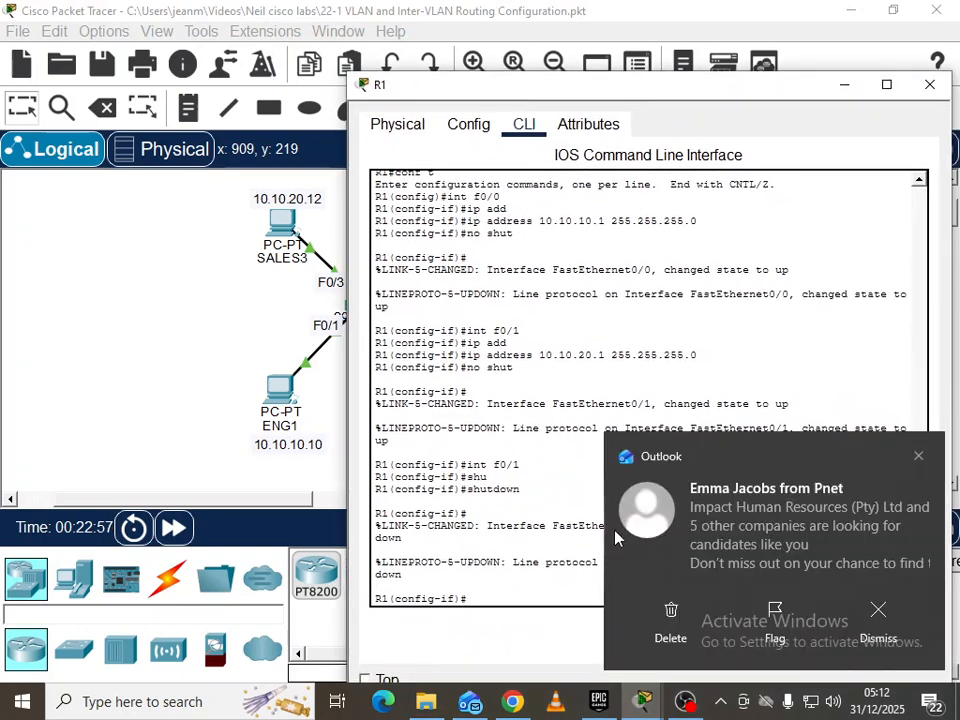
type("int f0/0")
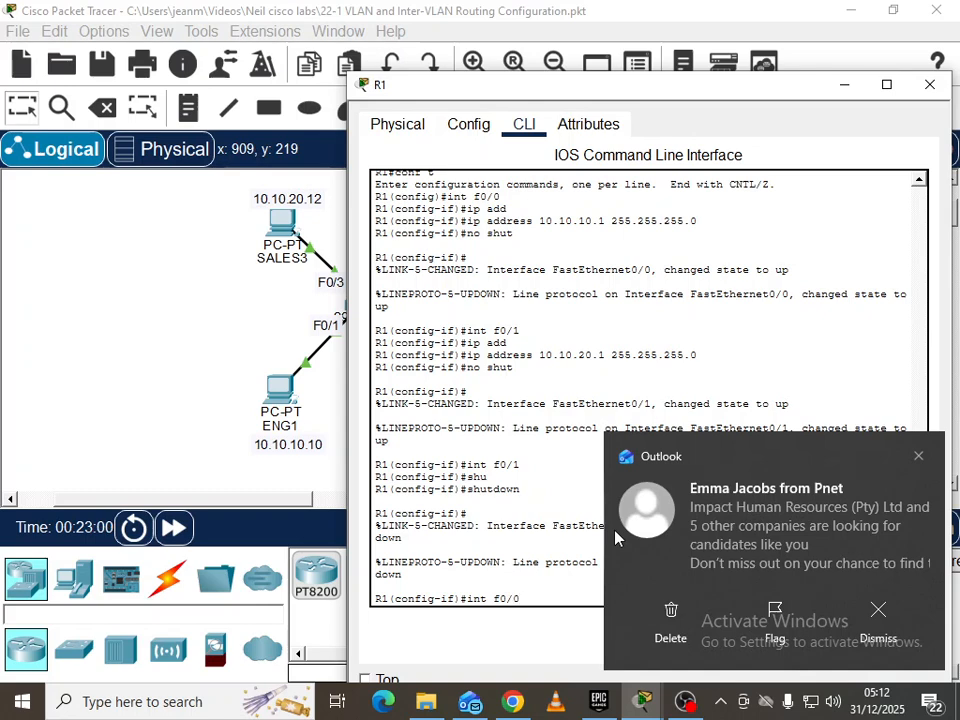
key("Return")
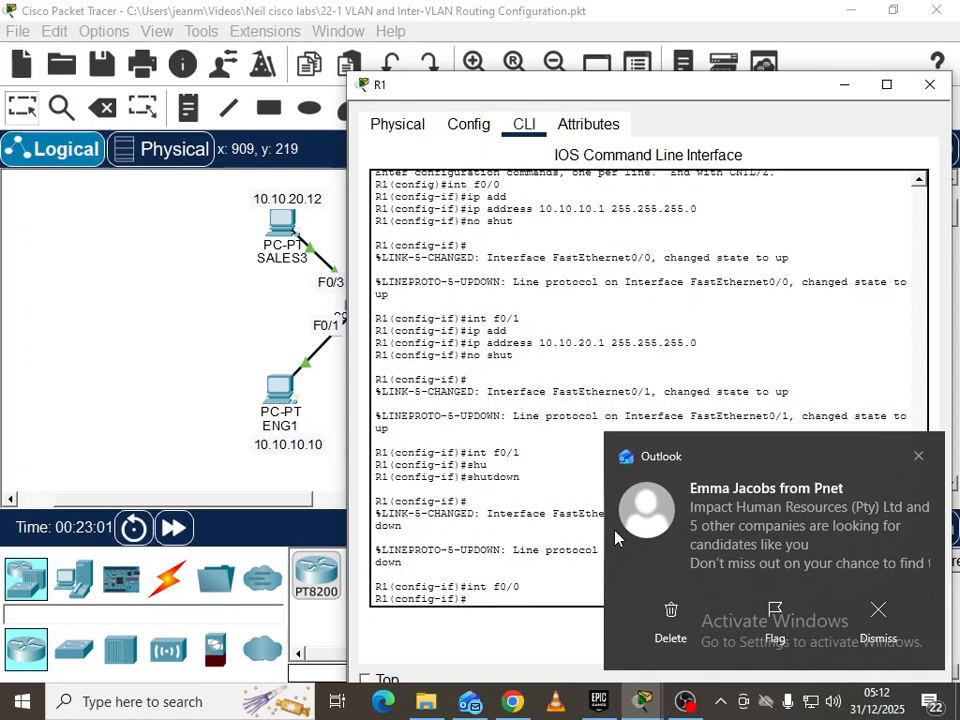
left_click(929, 701)
left_click(891, 596)
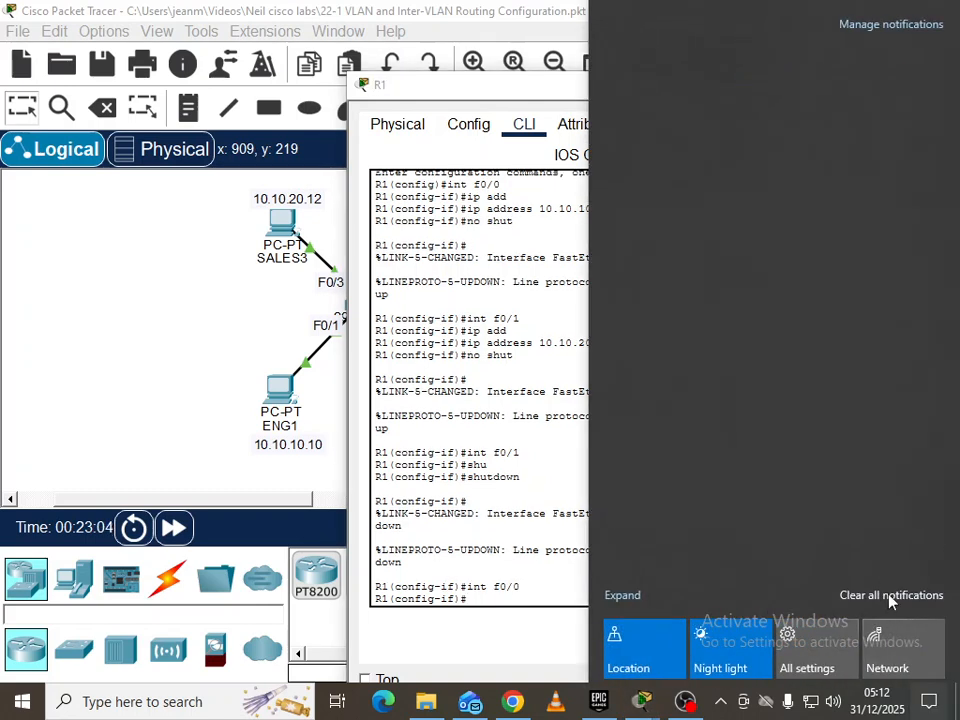
left_click(518, 553)
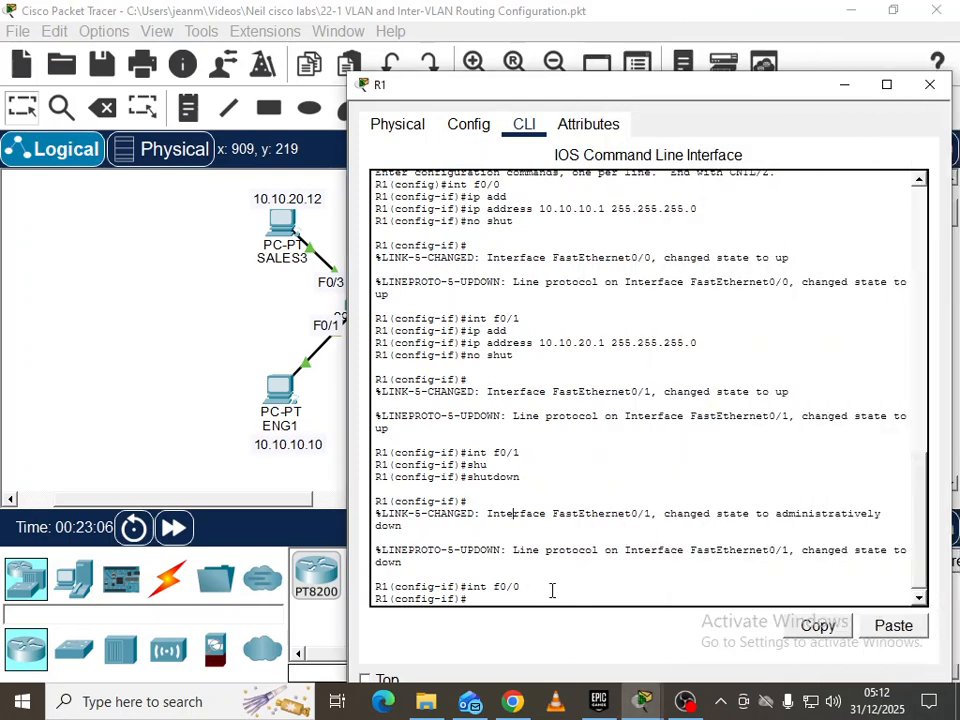
Remove f0/0's IP address, keep it enabled with no shut, and begin typing int f0/0.10
type("no ip add")
key("Tab")
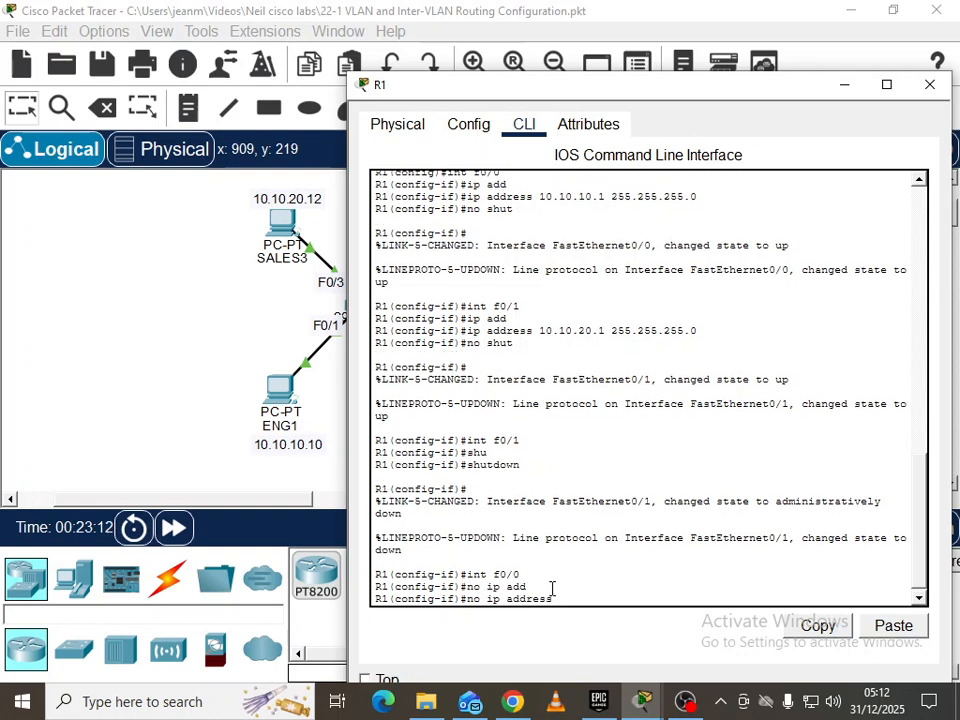
key("Return")
type("nos")
key("BackSpace")
type("shut")
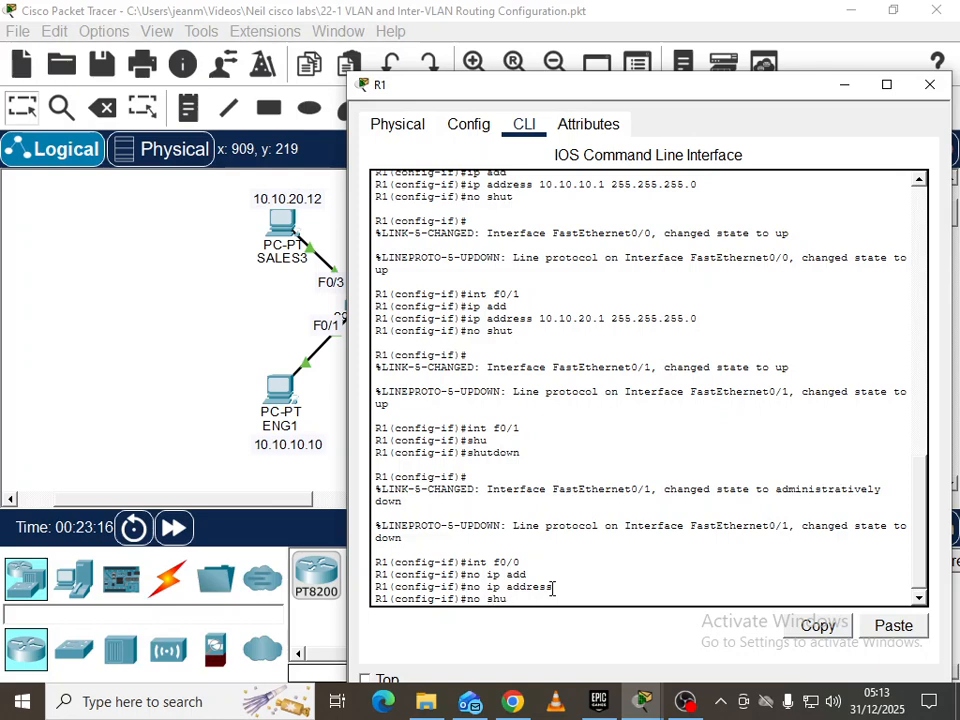
key("Return")
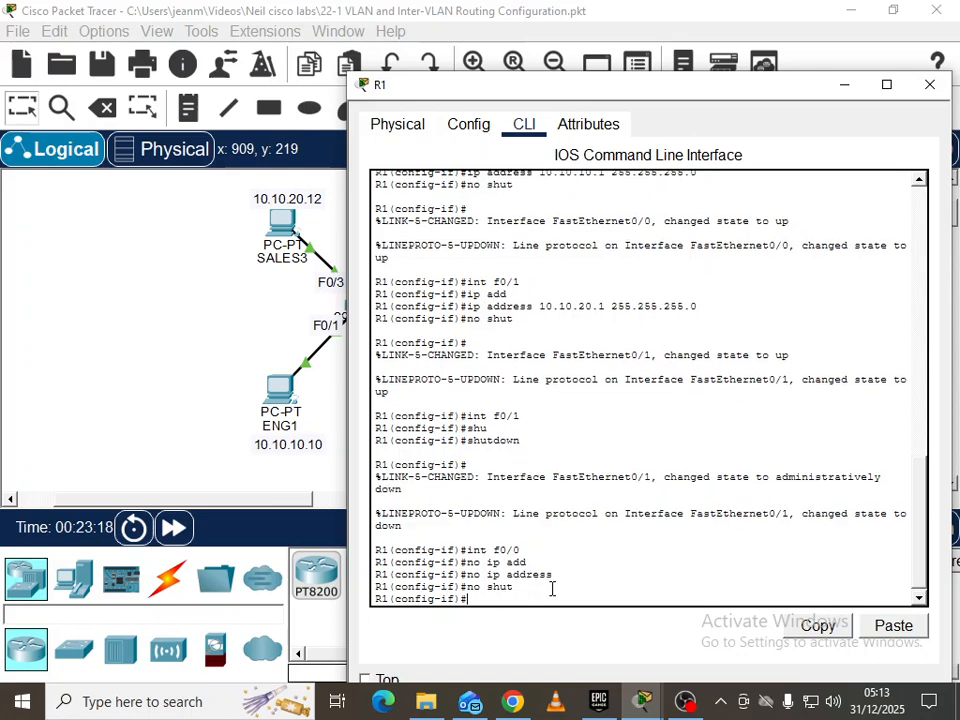
type("int f0/0.")
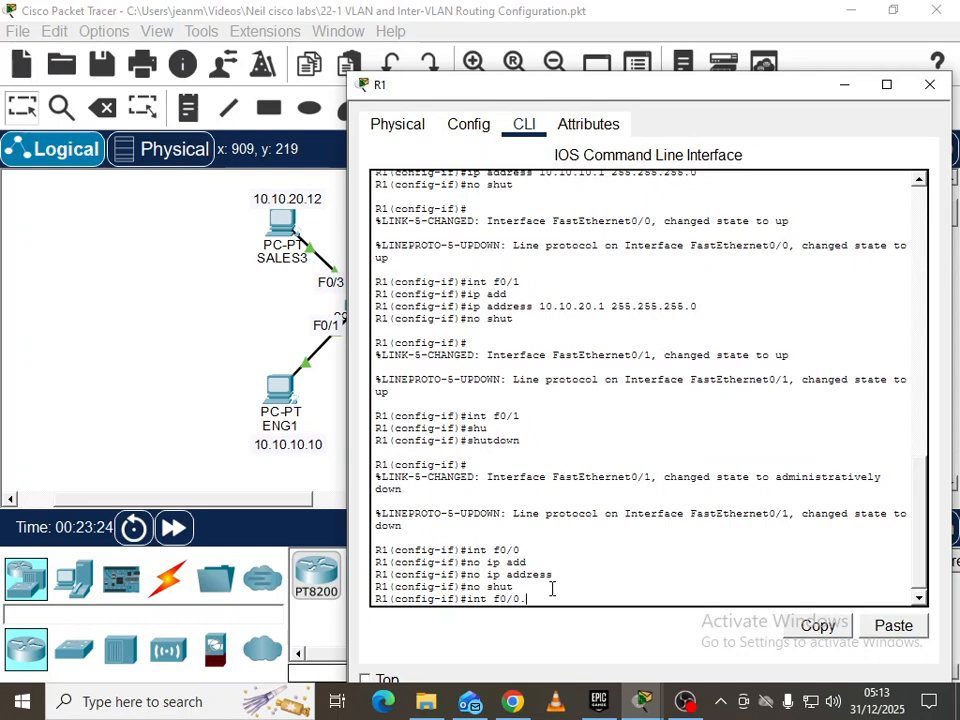
type("10")
Create subinterface f0/0.10 with dot1Q encapsulation for VLAN 10
key("Return")
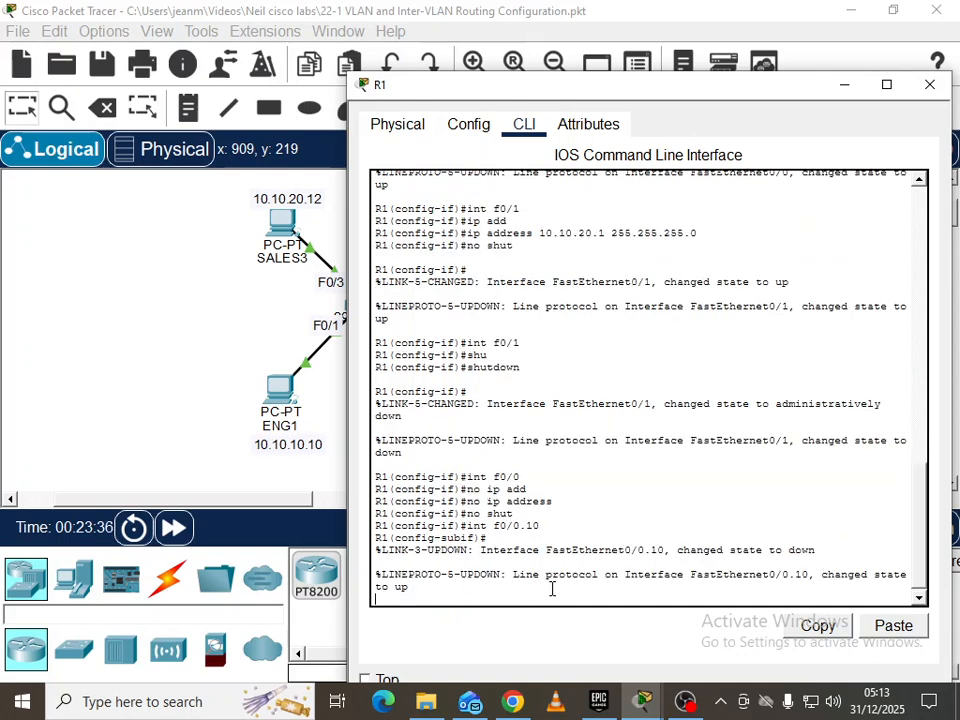
key("Return")
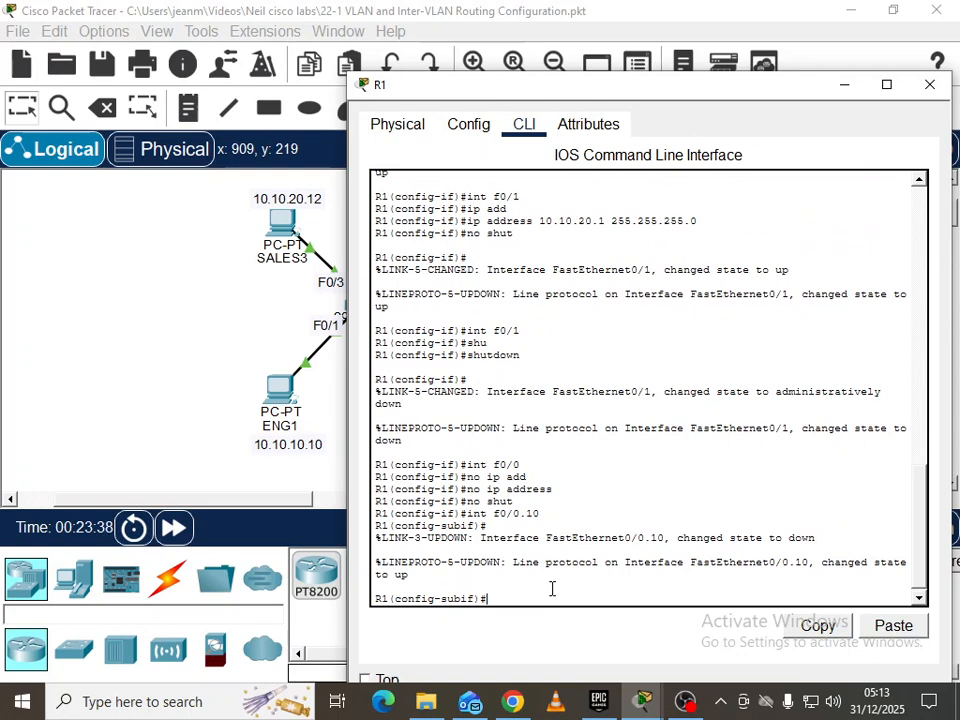
type("enc")
key("Tab")
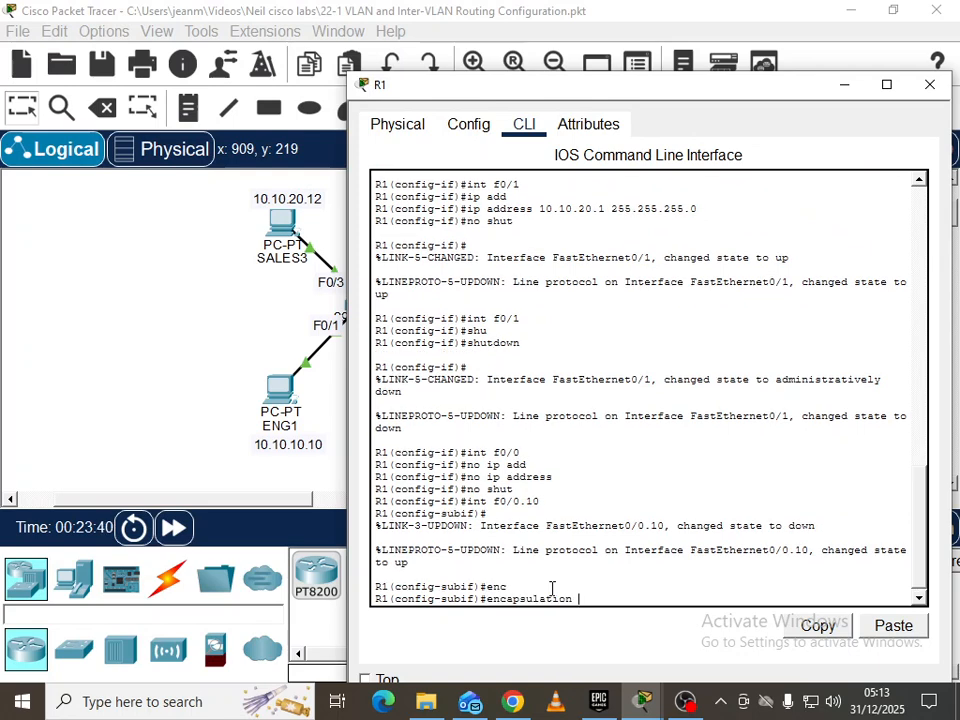
type("do")
key("Tab")
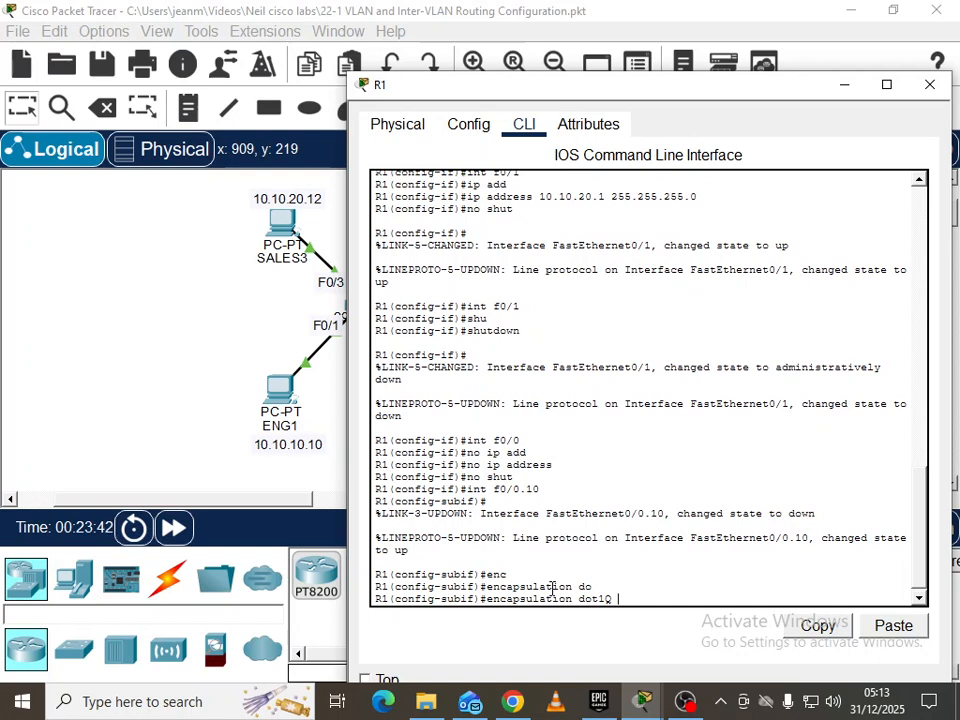
type("10")
key("Return")
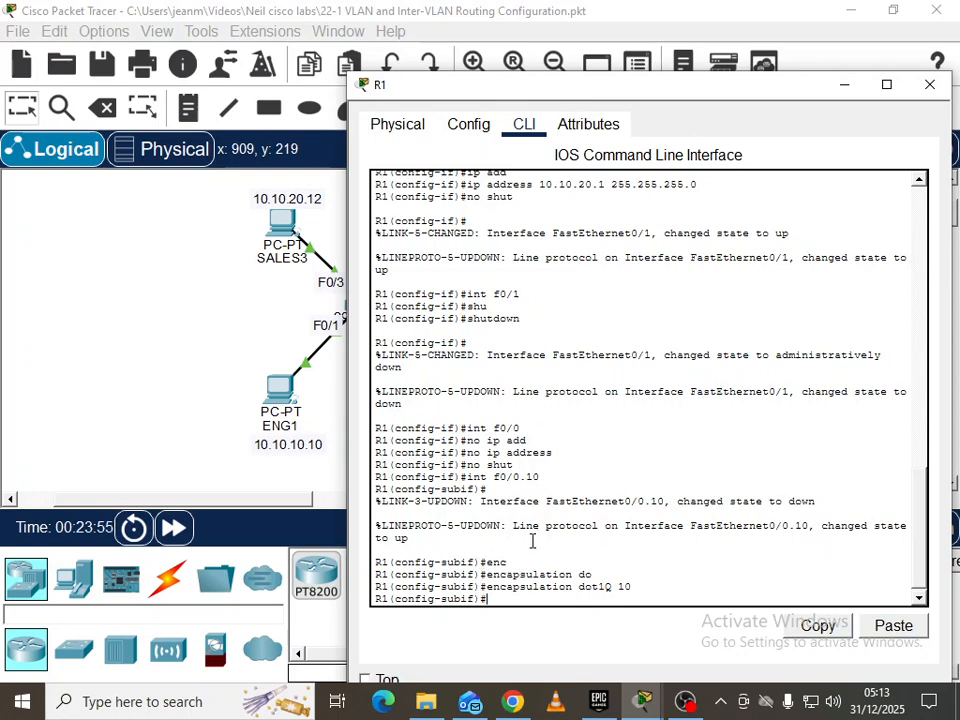
Assign 10.10.10.1 255.255.255.0 to subinterface f0/0.10
type("ip add")
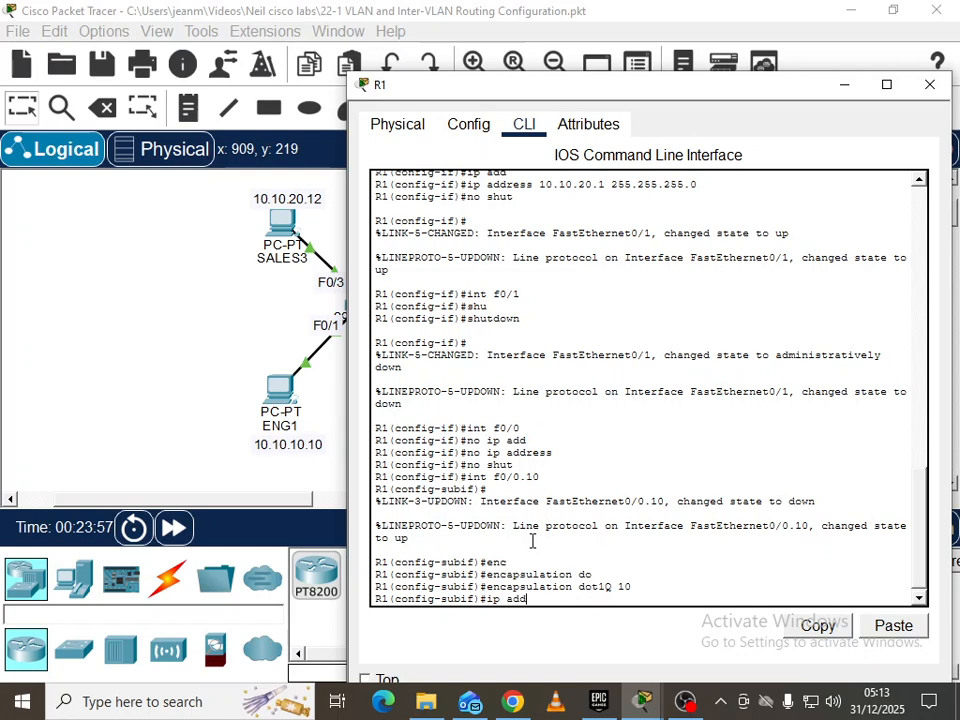
key("Tab")
type("10.")
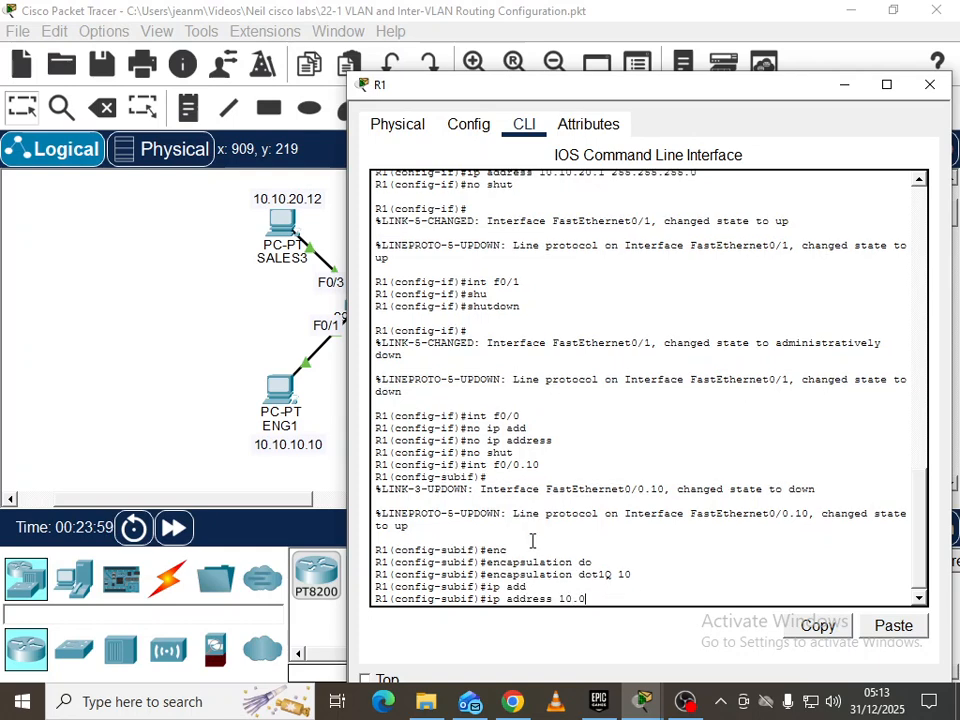
type("10.10.1 255.25525.")
key("BackSpace")
type(".255.0")
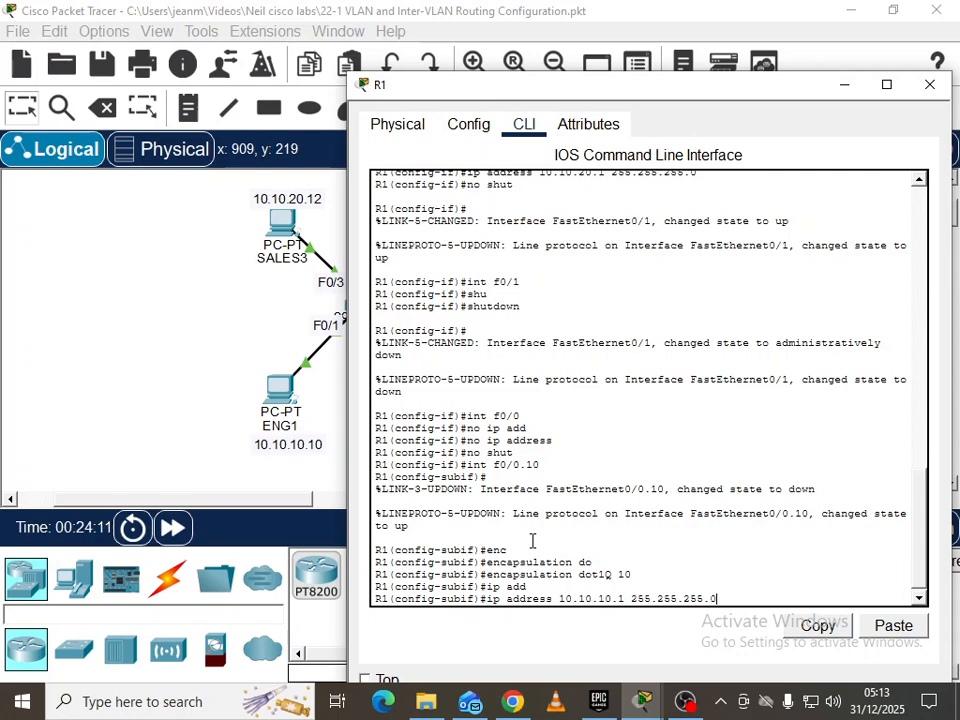
key("Return")
Create subinterface f0/0.20 with dot1Q encapsulation for VLAN 20
type("int")
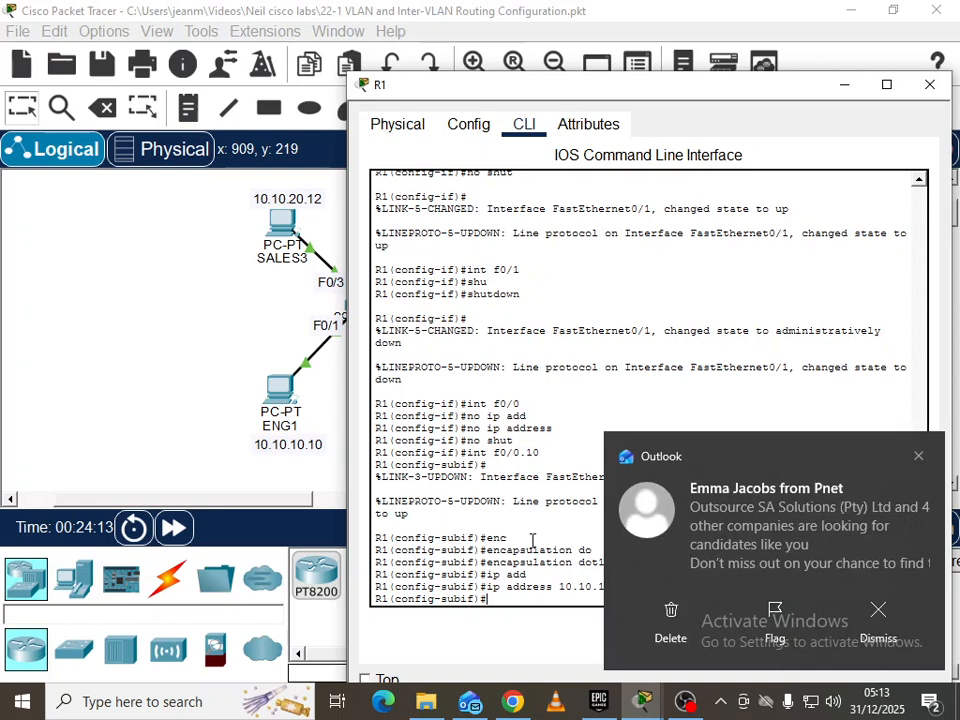
left_click(929, 701)
left_click(898, 600)
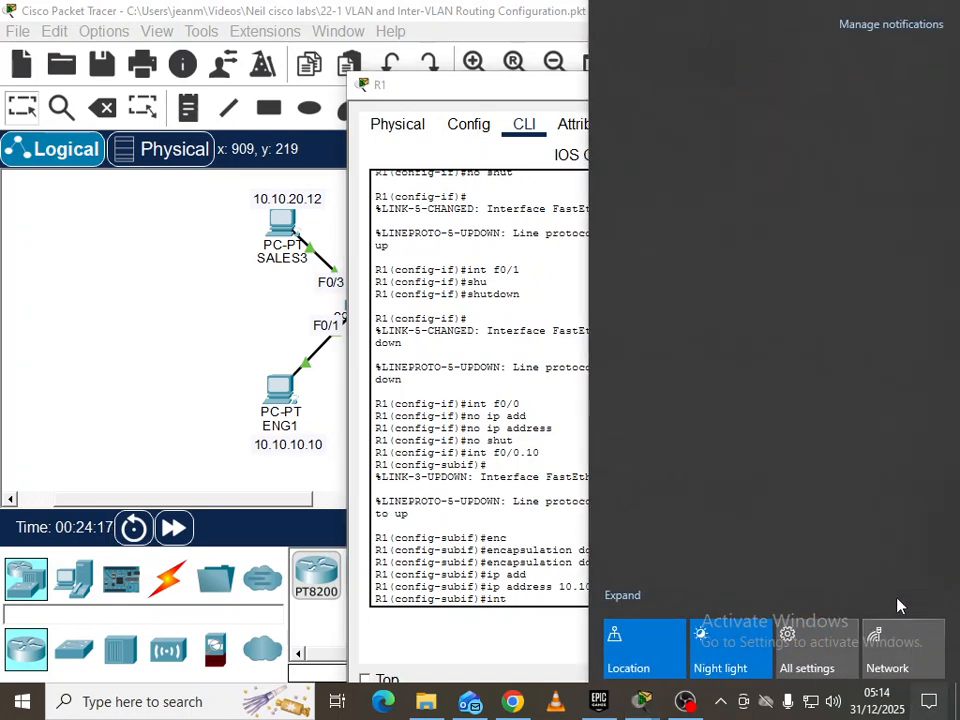
left_click(517, 598)
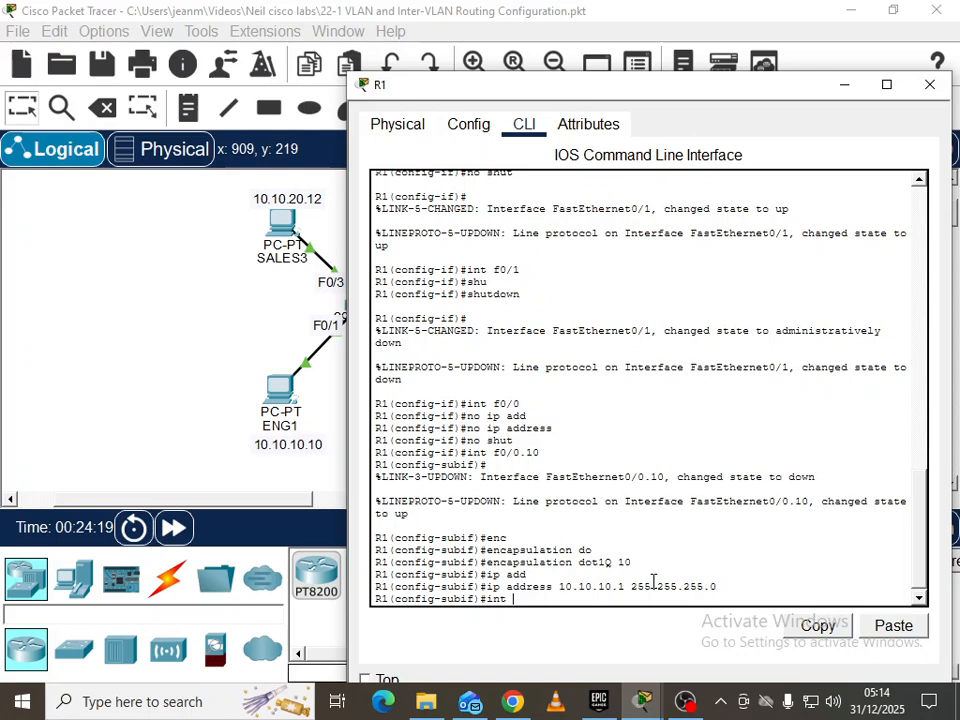
type("f0/0.20")
key("Return")
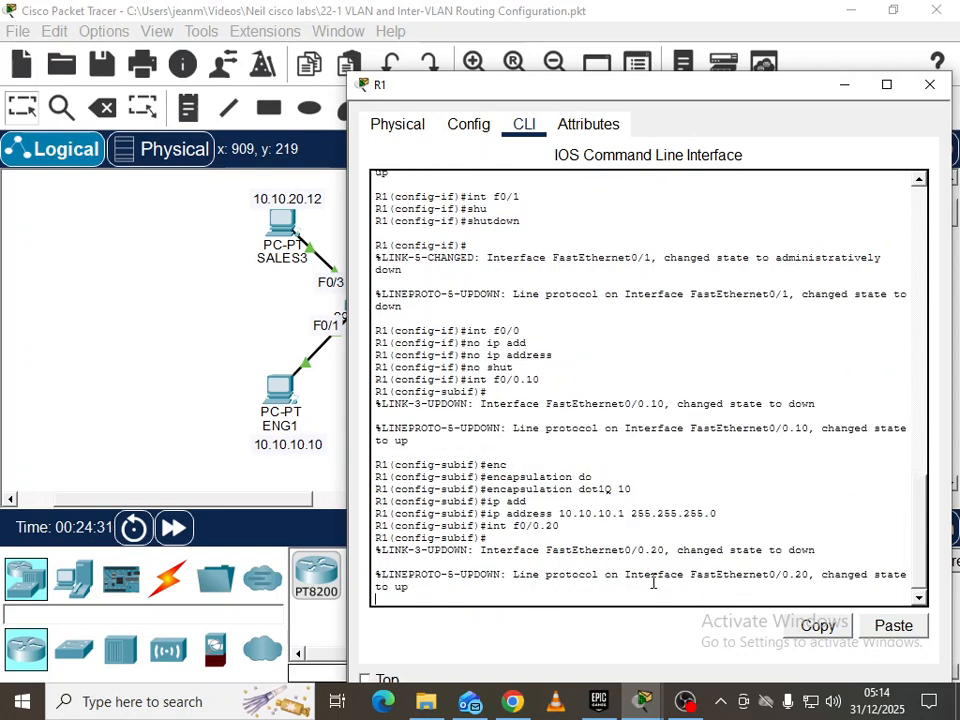
key("Return")
type("enc")
key("Tab")
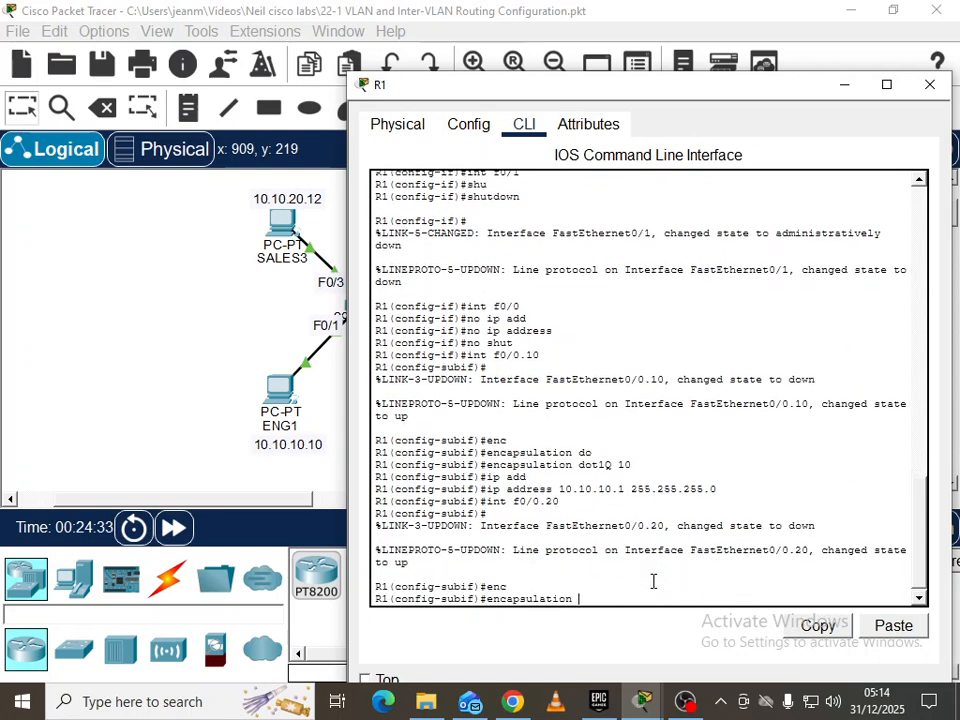
type("do")
key("Tab")
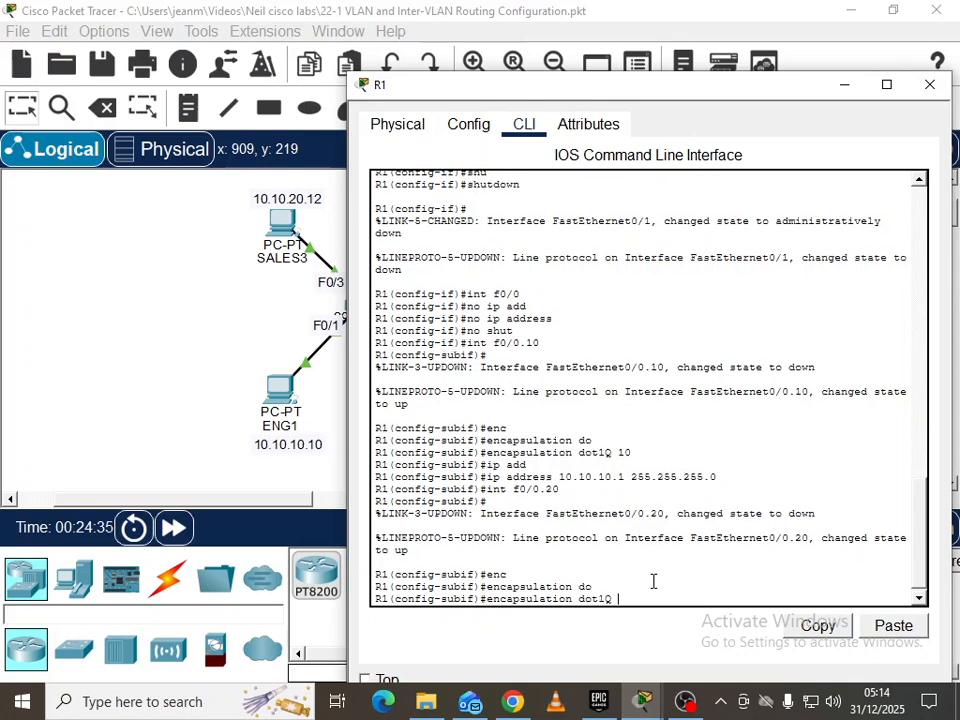
type("20")
key("Return")
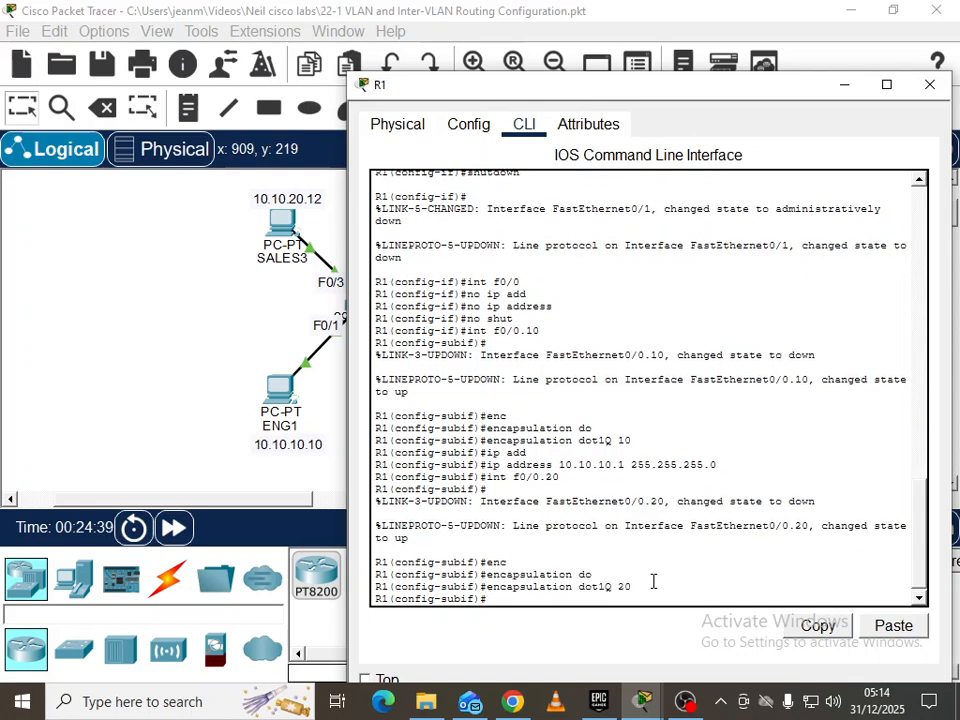
Assign 10.10.20.1 255.255.255.0 to subinterface f0/0.20
type("ip ad")
key("Tab")
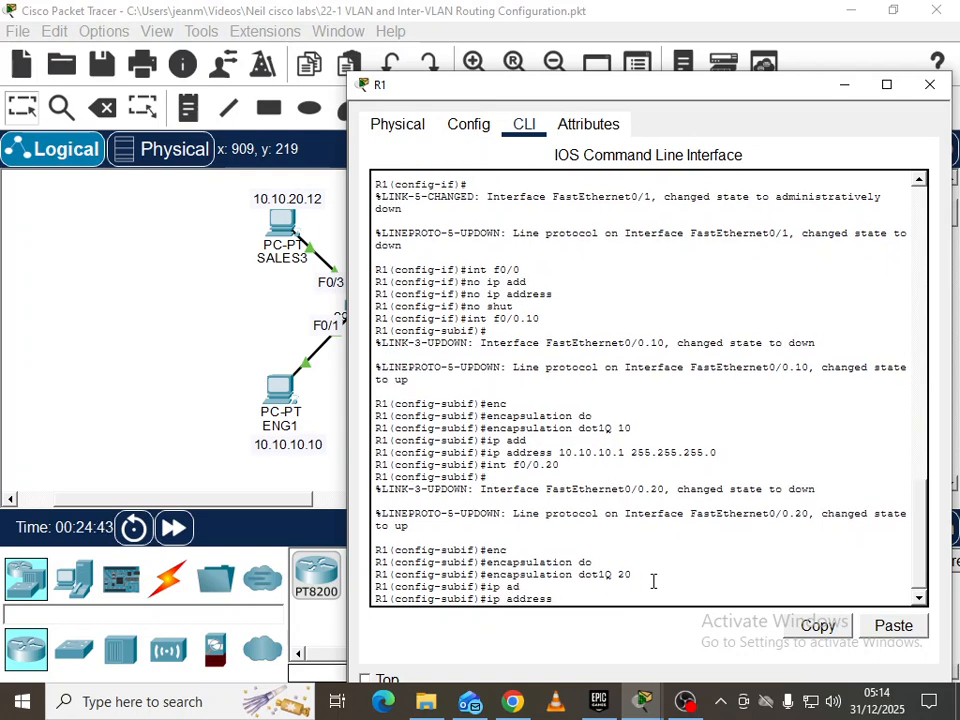
type("10.10.20.1 255.255.255.0")
key("Return")
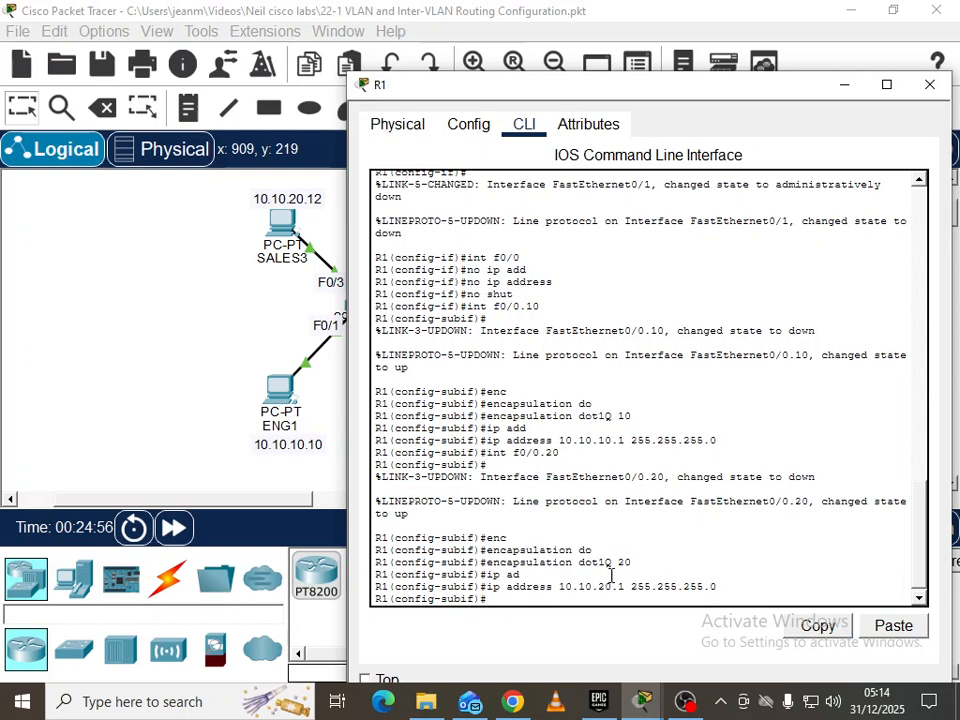
left_click(148, 396)
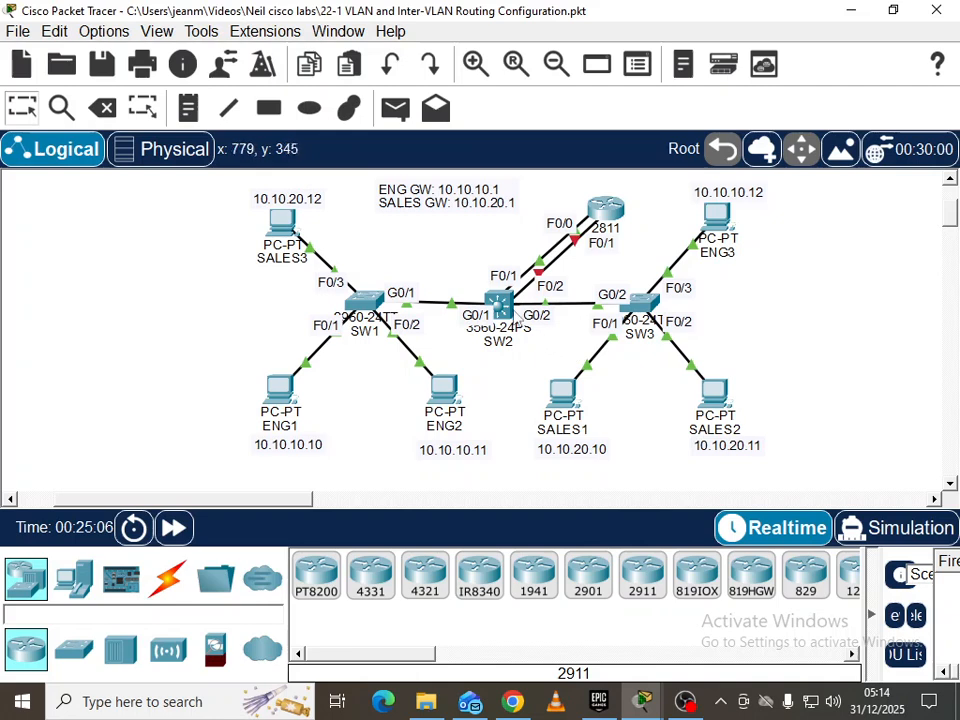
In SW2's CLI, exit to global configuration, type int f0/1, and clear notifications
left_click(512, 308)
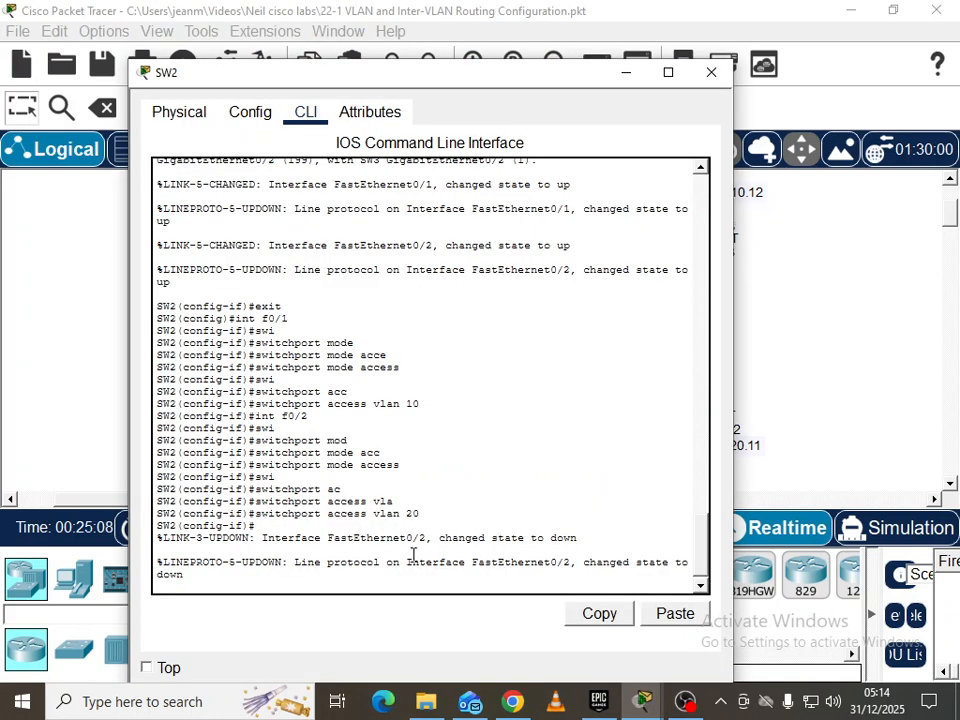
key("Return")
key("Return")
type("exit")
key("Return")
key("Return")
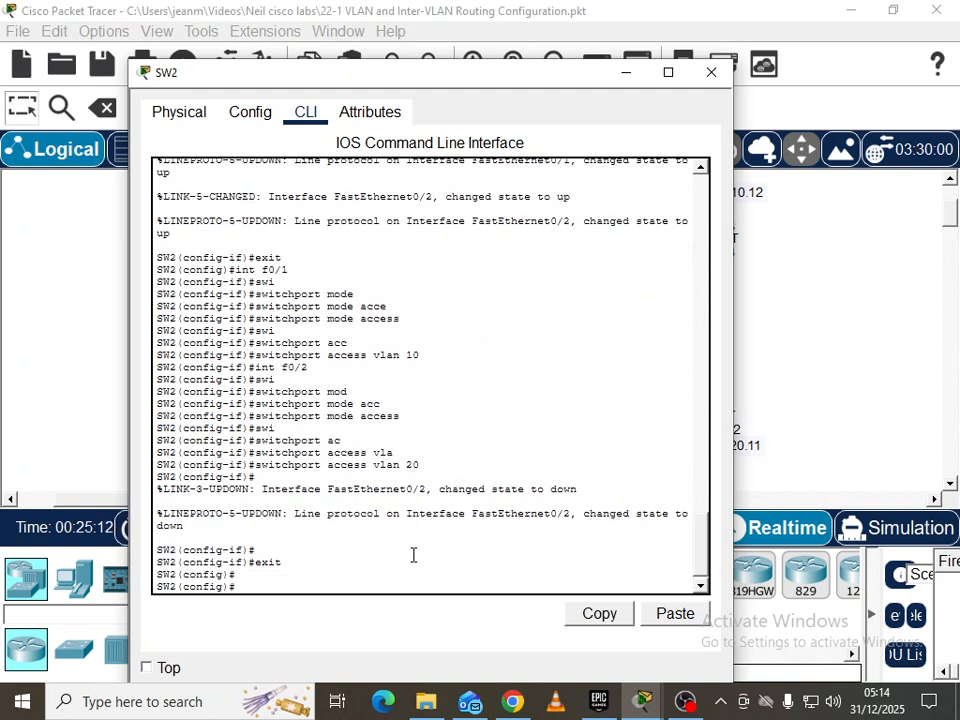
type("int f0/1")
left_click_drag(413, 82, 389, 413)
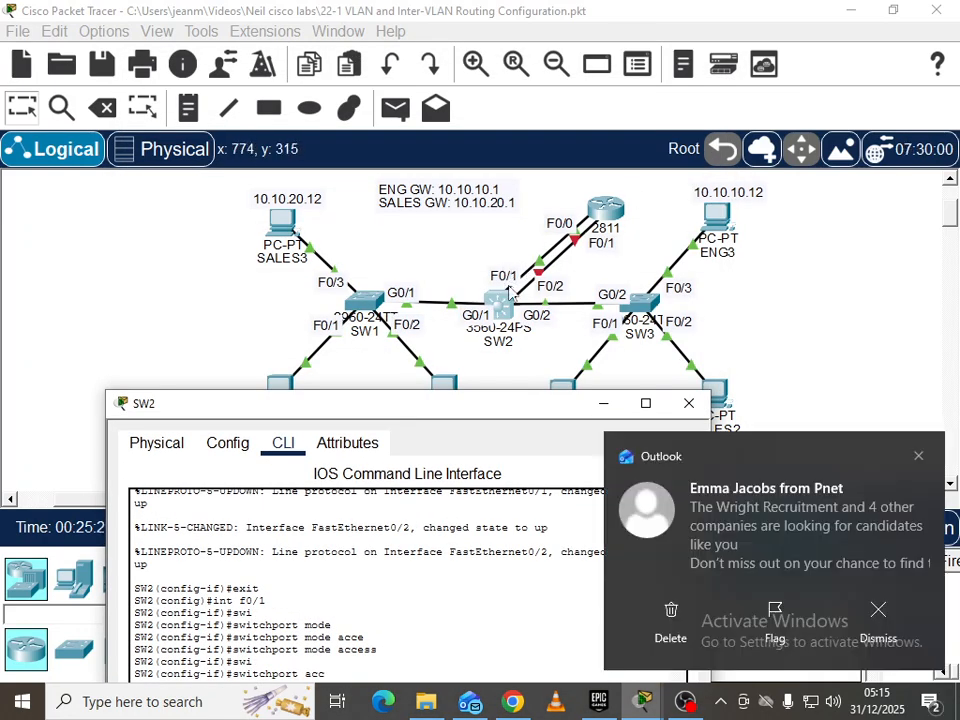
left_click(918, 456)
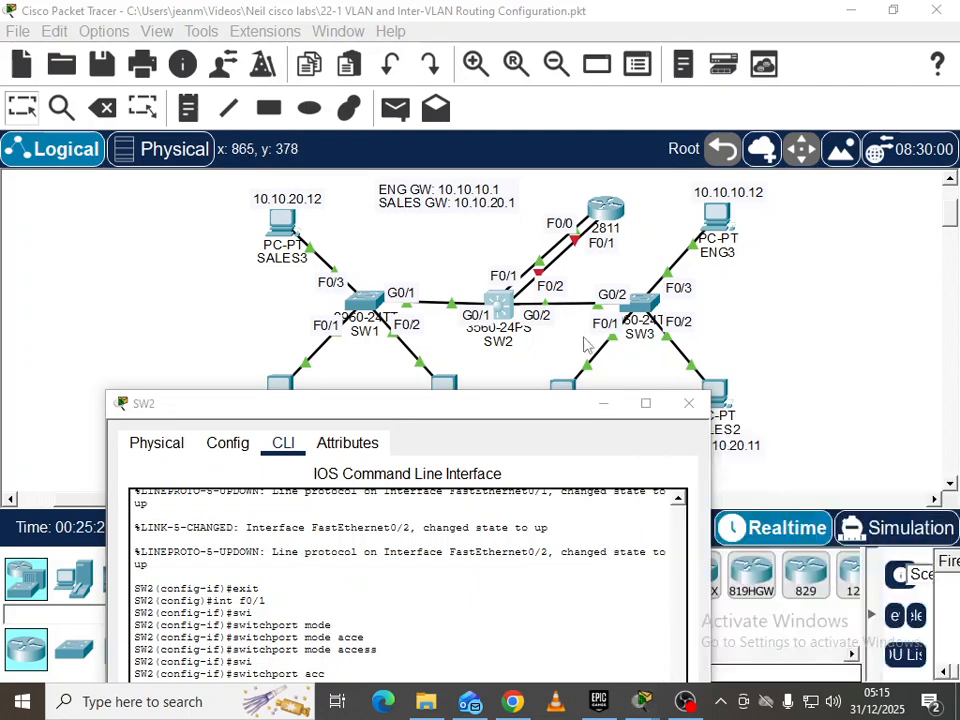
left_click(927, 703)
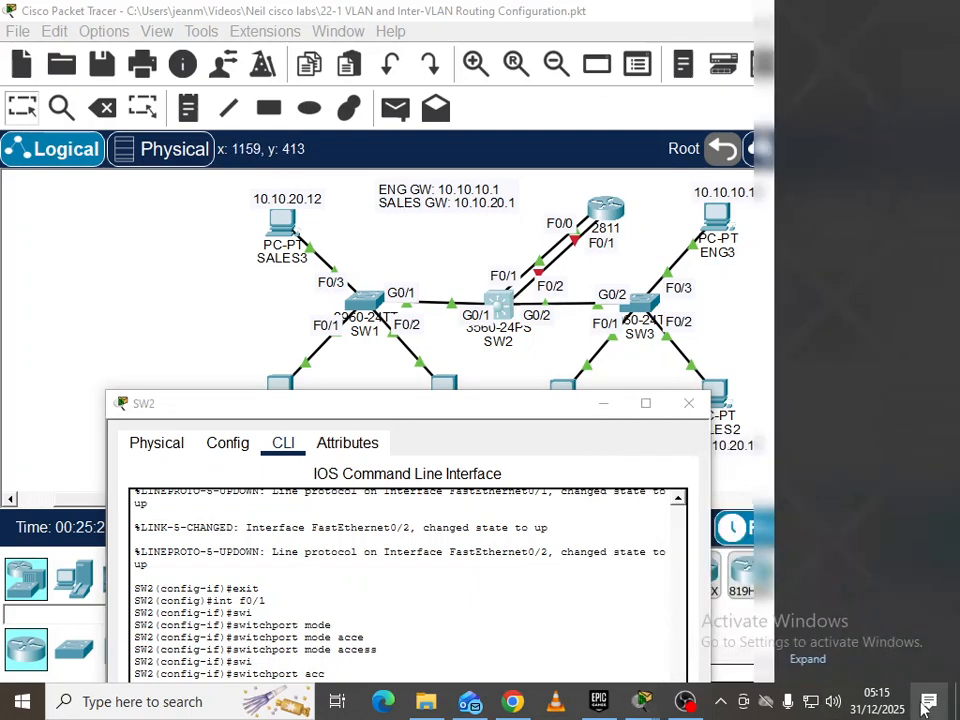
left_click(902, 598)
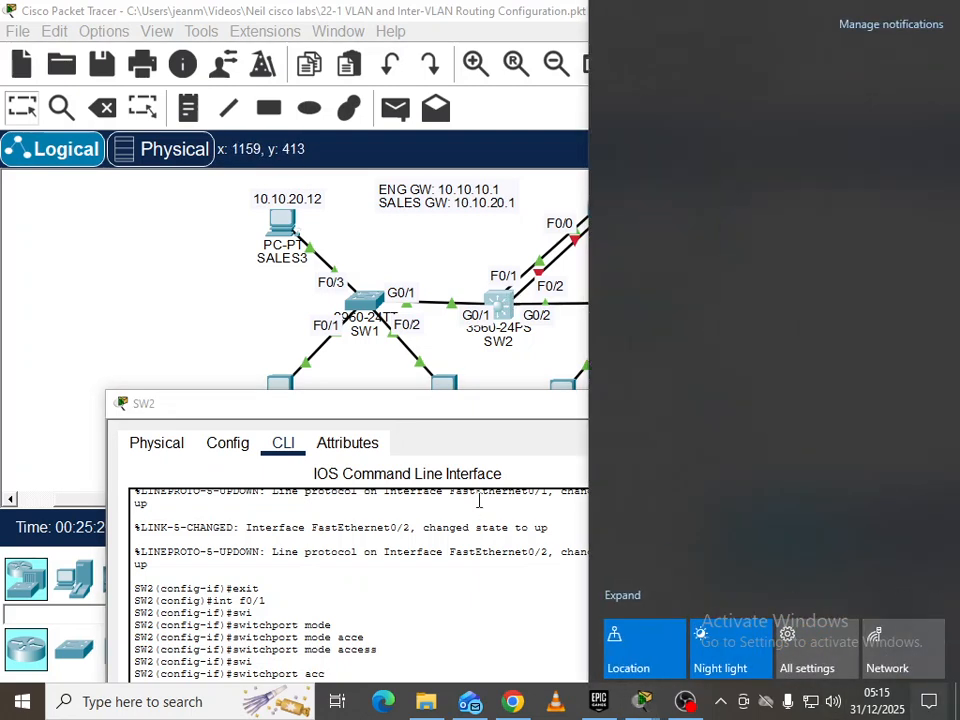
left_click(476, 428)
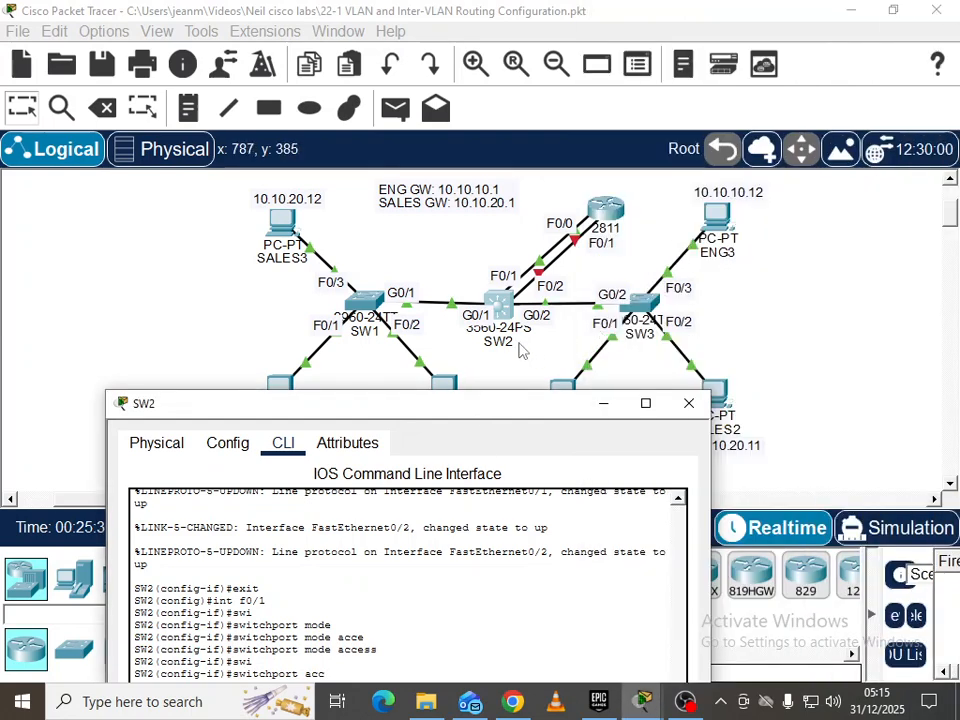
left_click_drag(467, 420, 478, 135)
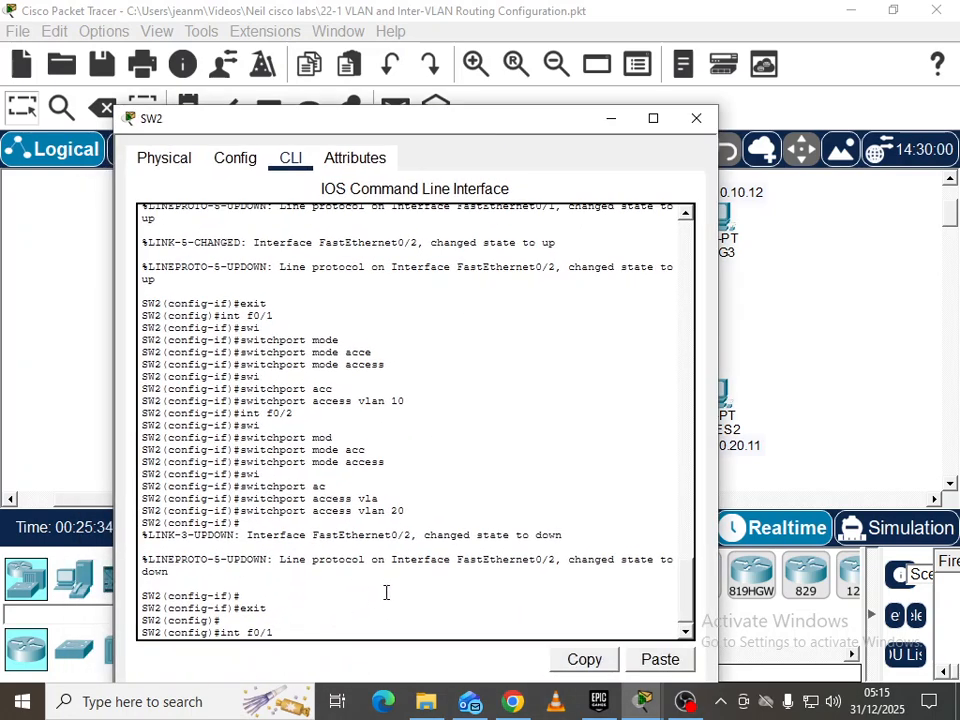
Set SW2's F0/1 switchport trunk encapsulation to dot1q
key("Return")
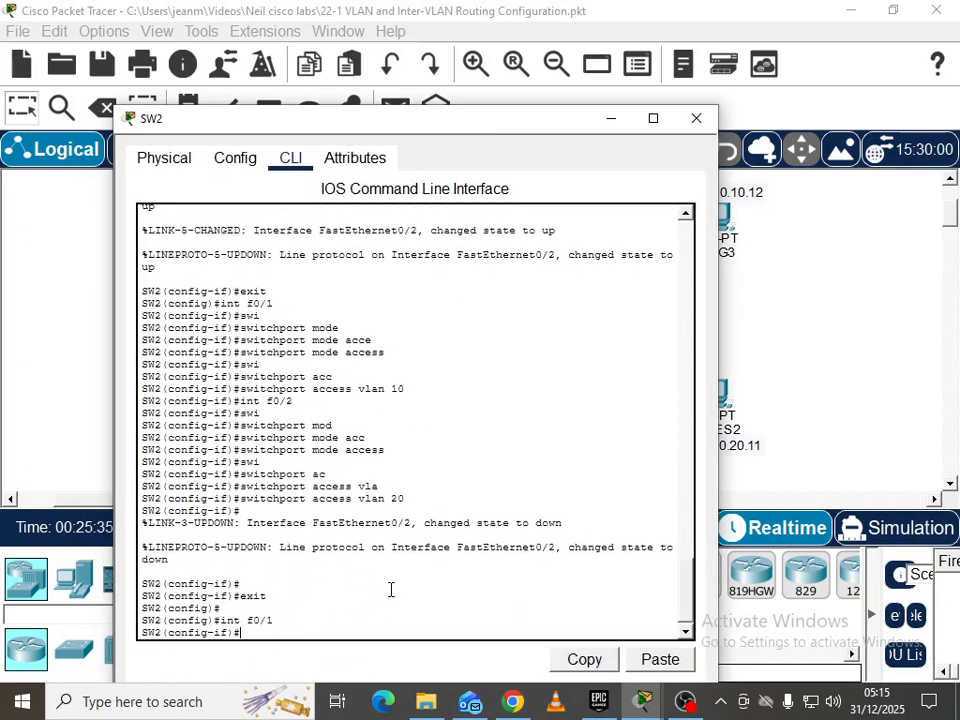
type("swi")
key("Tab")
type("enc")
key("Tab")
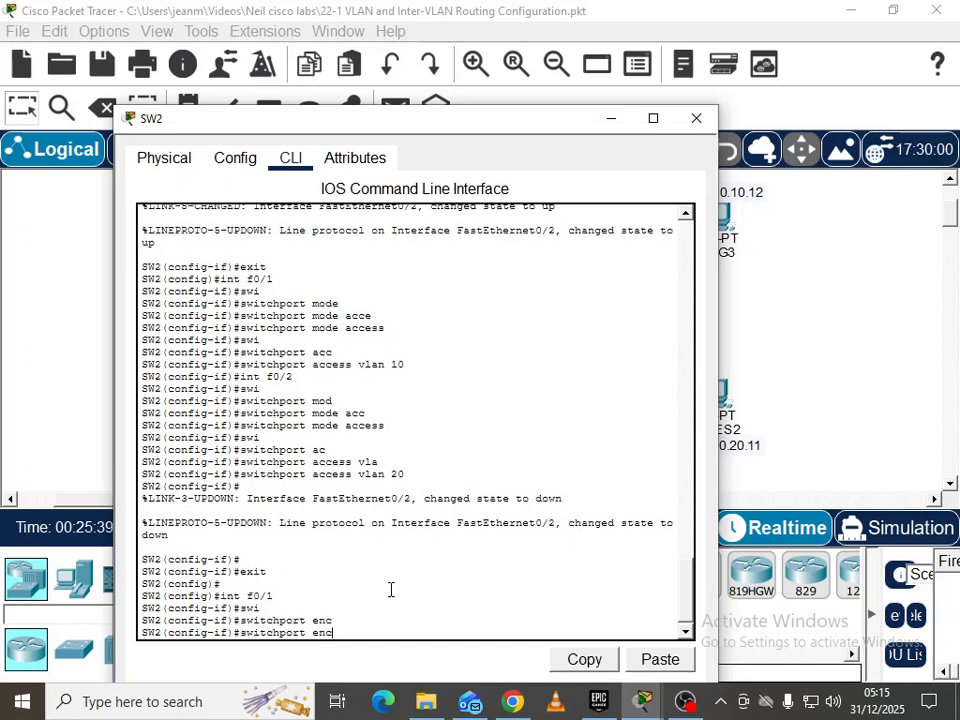
key("BackSpace")
type("trunk enc")
key("Tab")
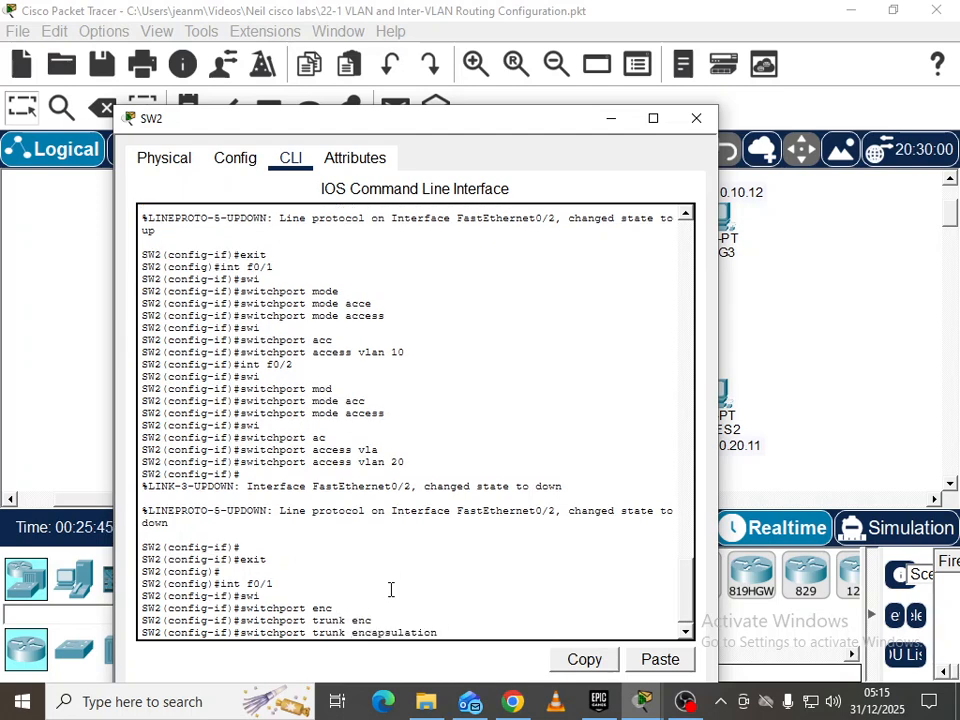
type("dot")
key("Tab")
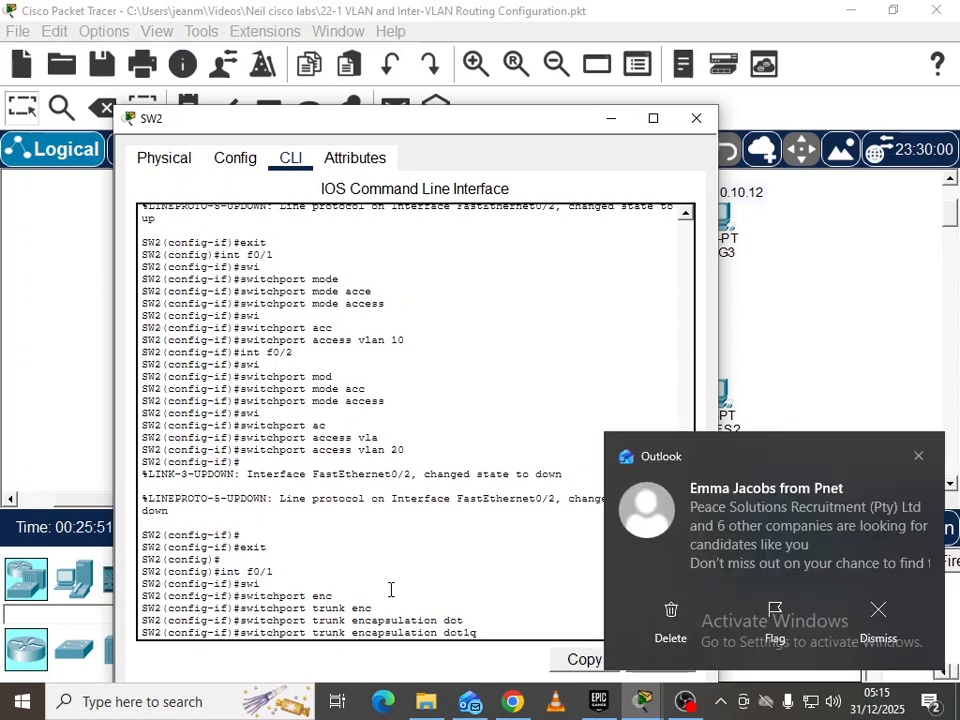
key("Return")
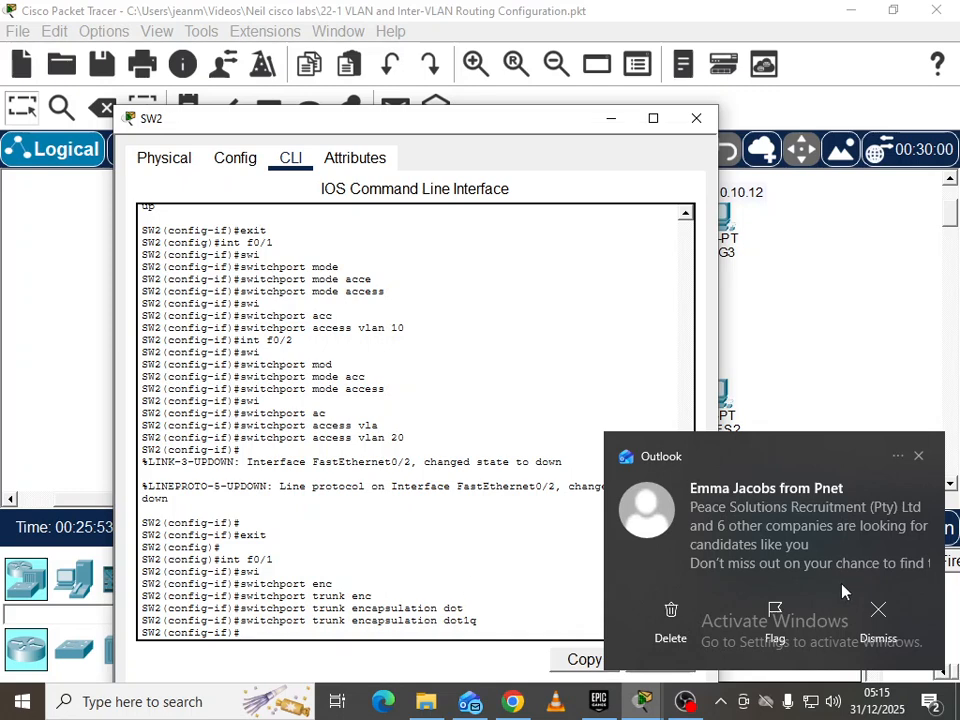
Put SW2's F0/1 into switchport mode trunk and bring the topology back
left_click(919, 458)
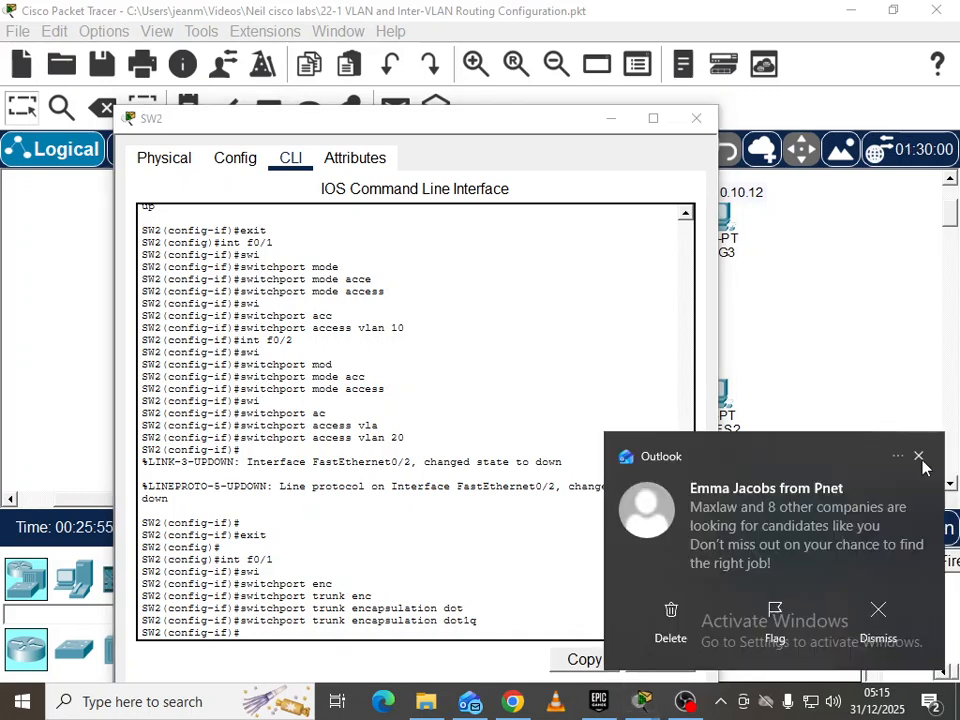
left_click(930, 702)
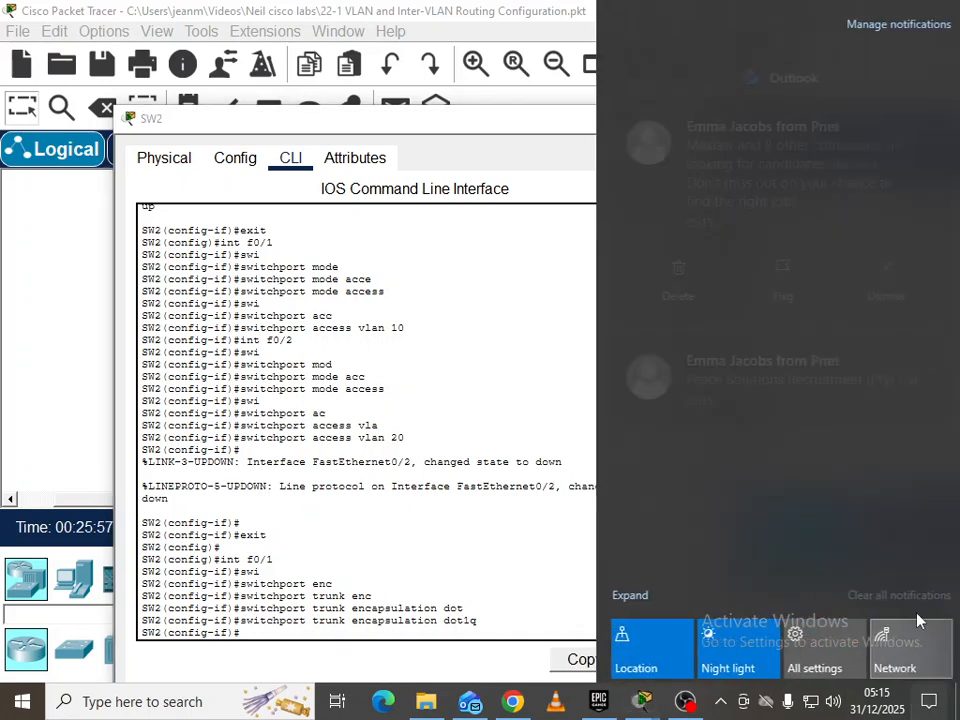
left_click(911, 597)
left_click(568, 565)
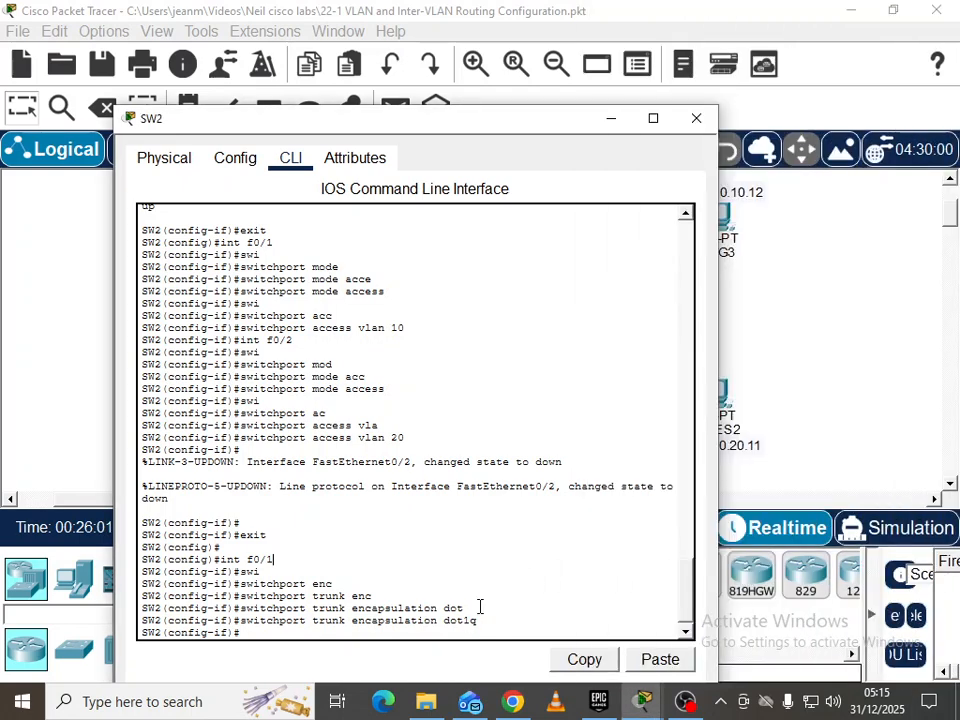
type("swi")
key("Tab")
type("mode trunk")
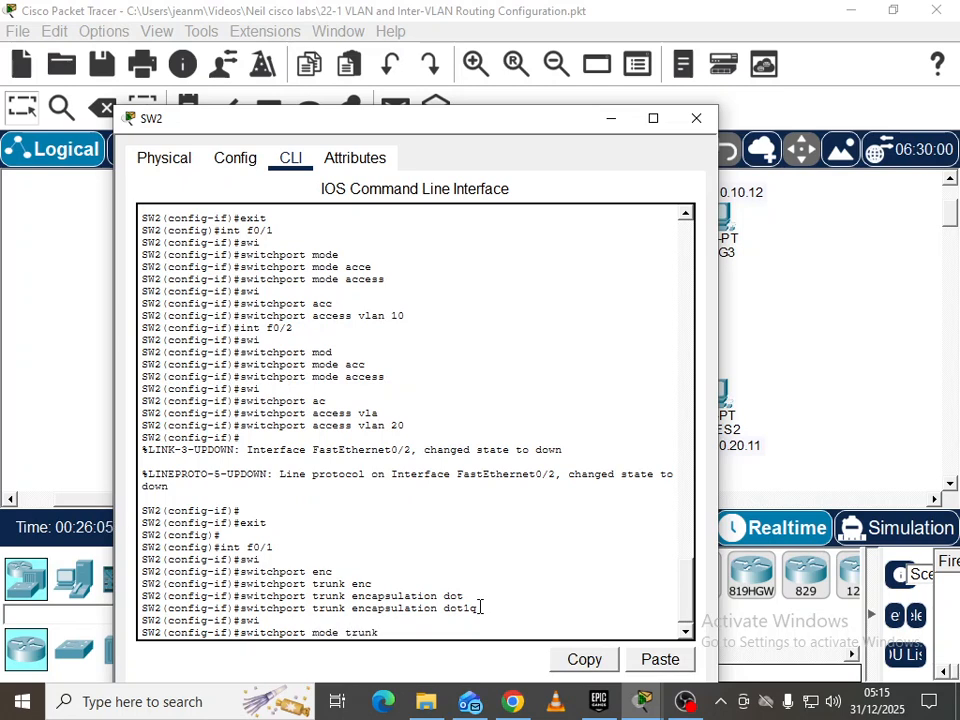
key("Return")
key("Return")
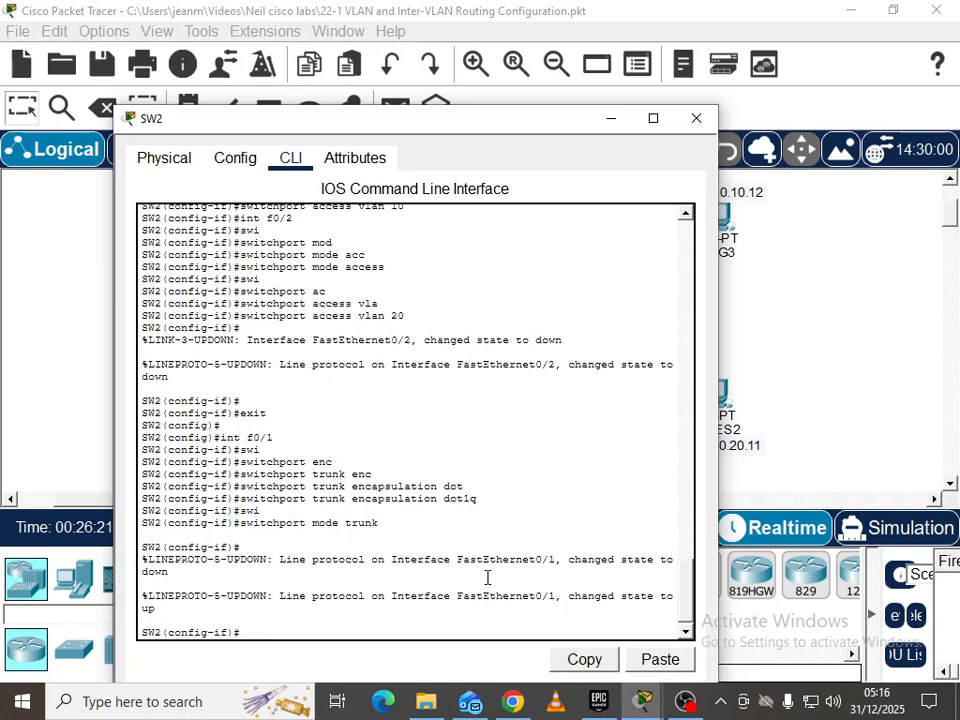
left_click(880, 343)
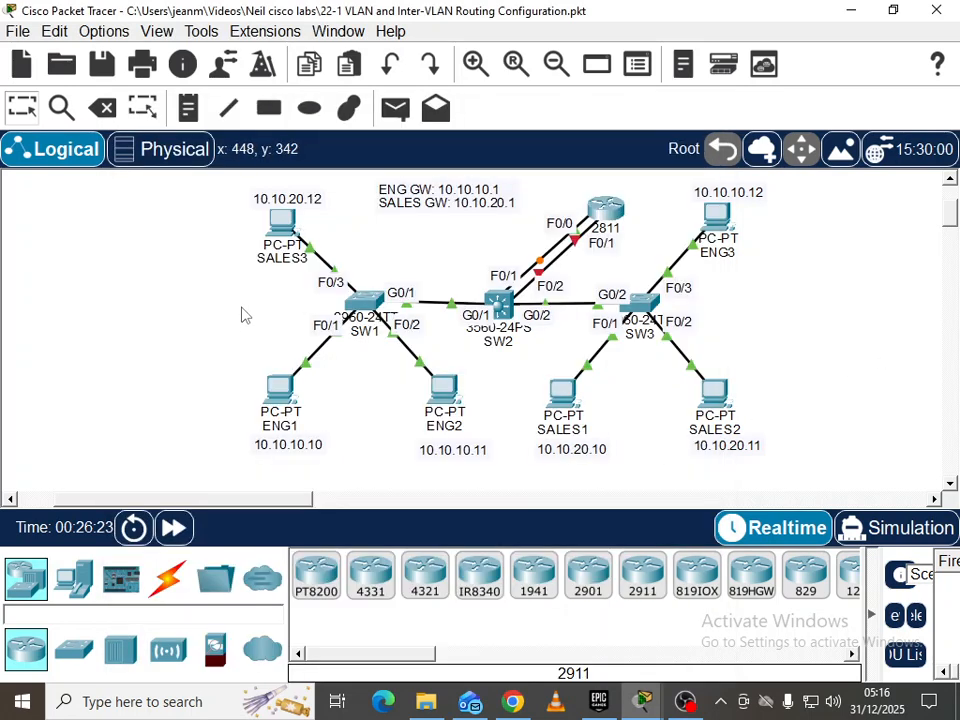
Ping 10.10.20.1 from ENG1's command prompt with 0% loss, then close ENG1
left_click(281, 392)
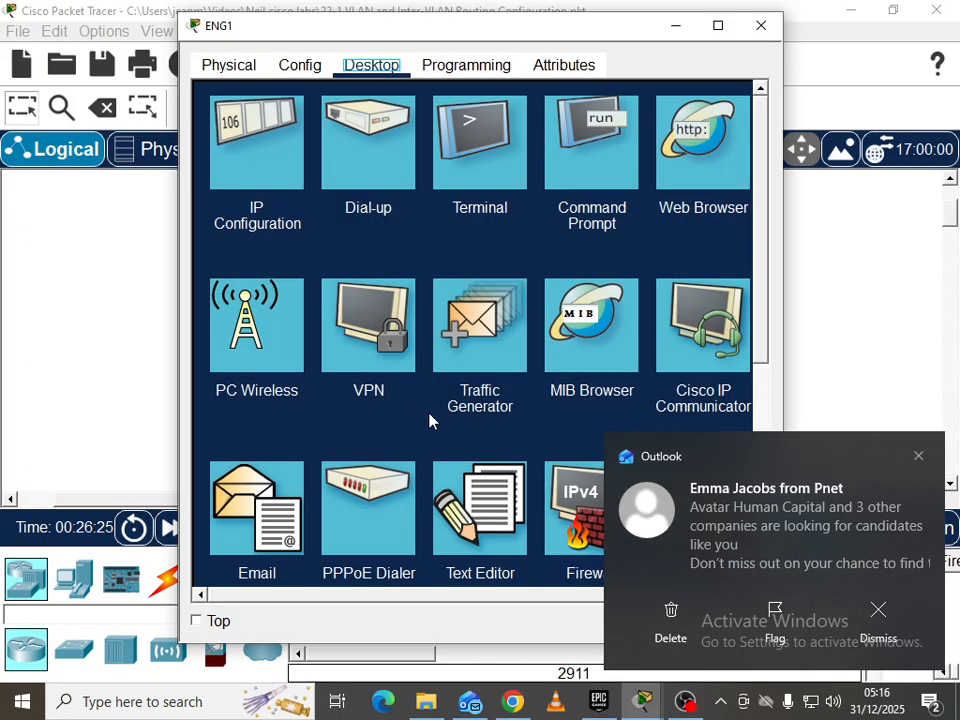
left_click(918, 457)
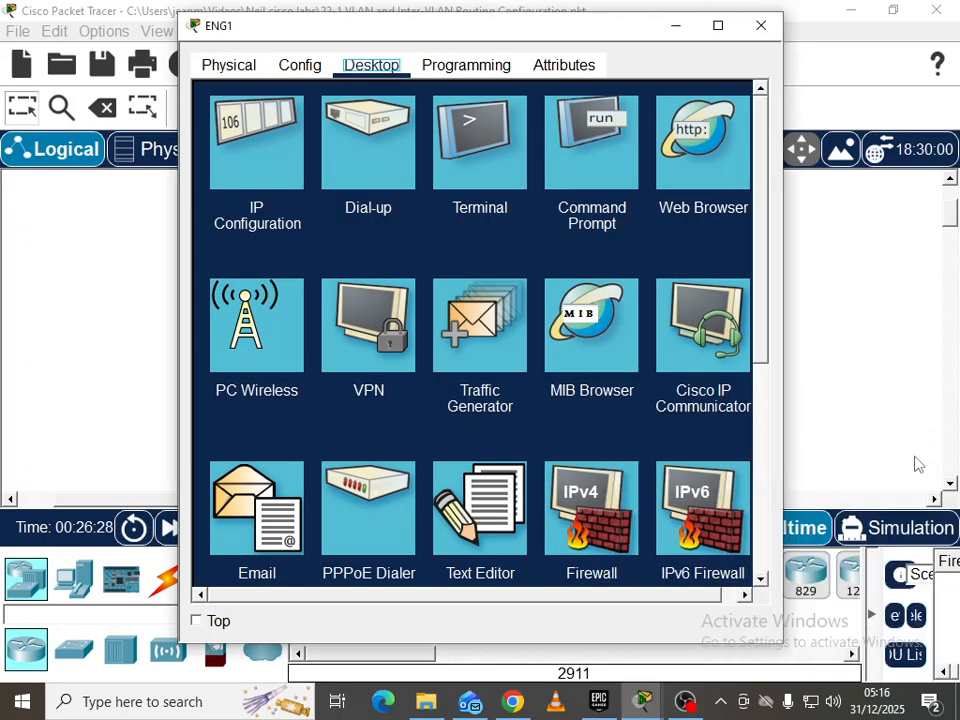
left_click(590, 146)
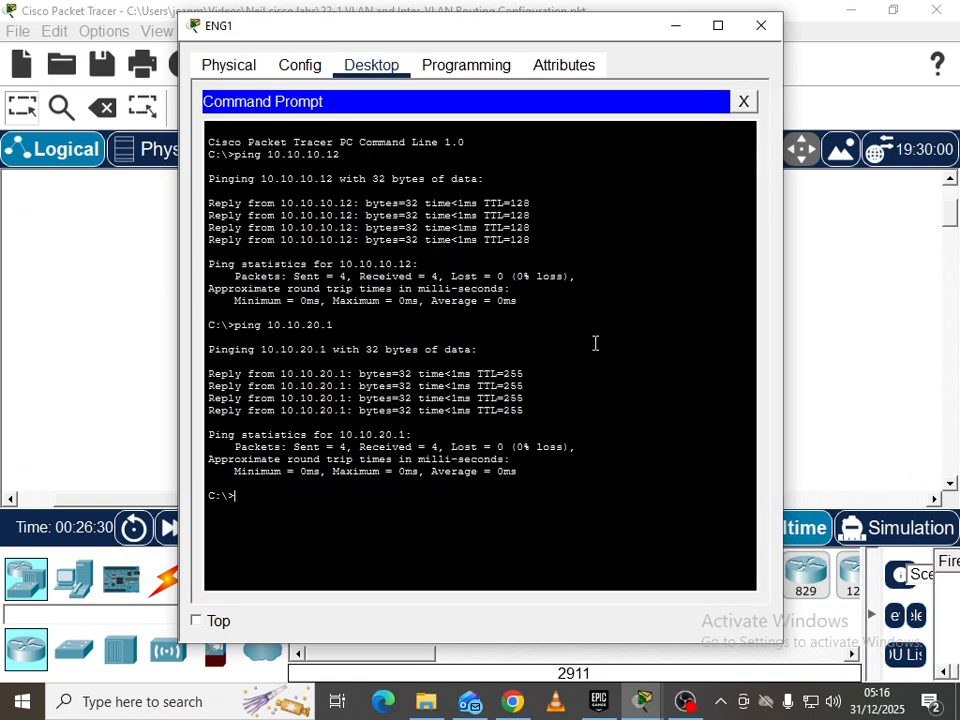
type("pin")
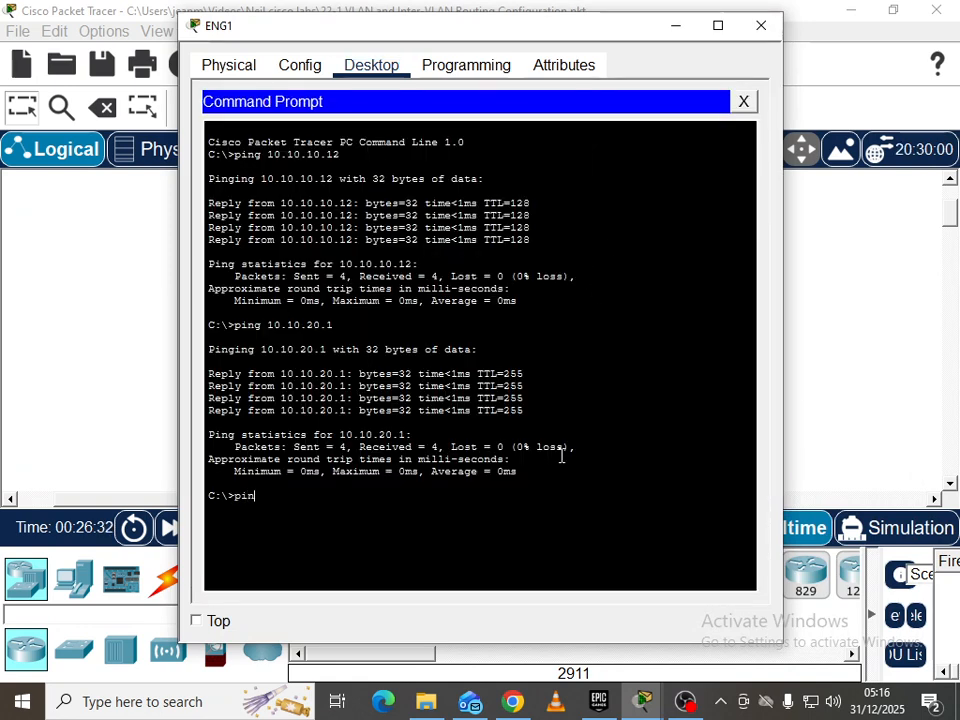
type("g 10.10.20.1")
key("Return")
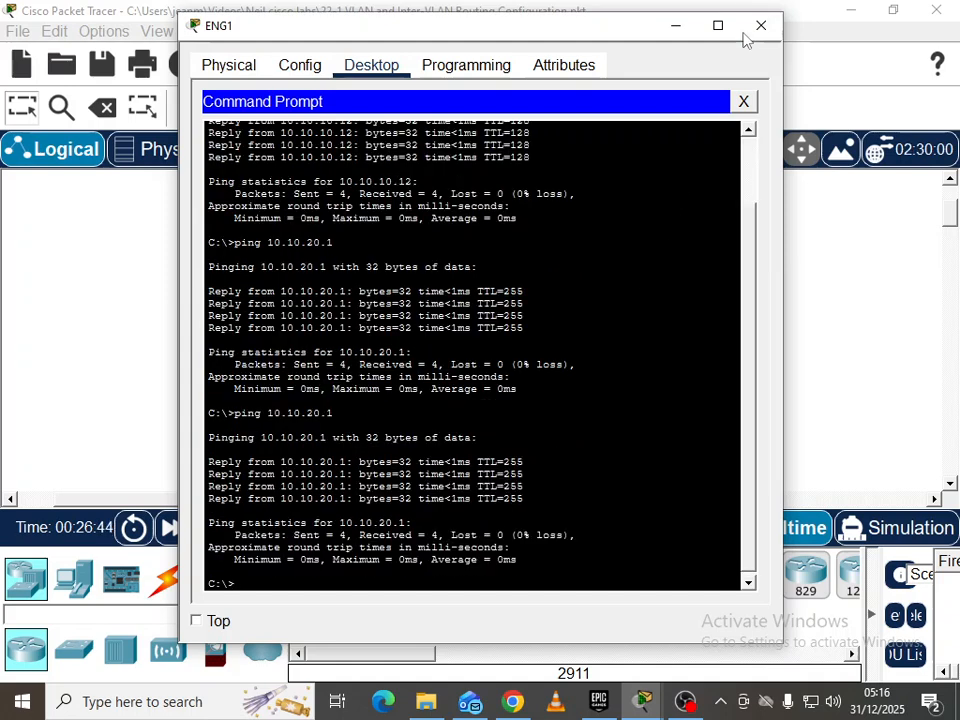
left_click(761, 25)
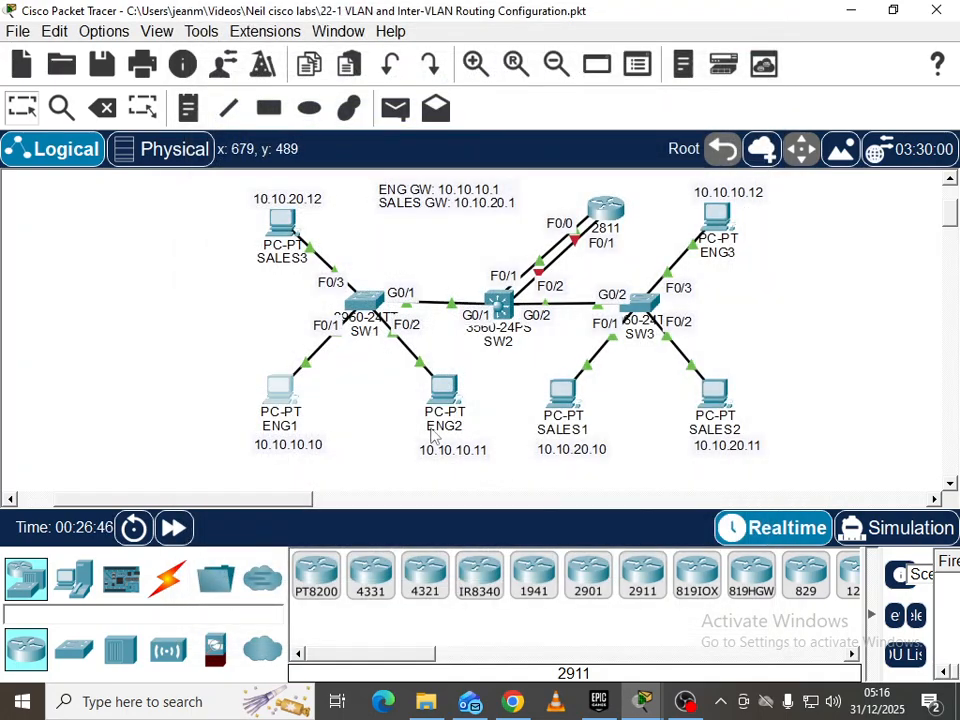
Ping 10.10.10.1 from SALES1's command prompt, which times out, then close SALES1
left_click(562, 392)
left_click(569, 186)
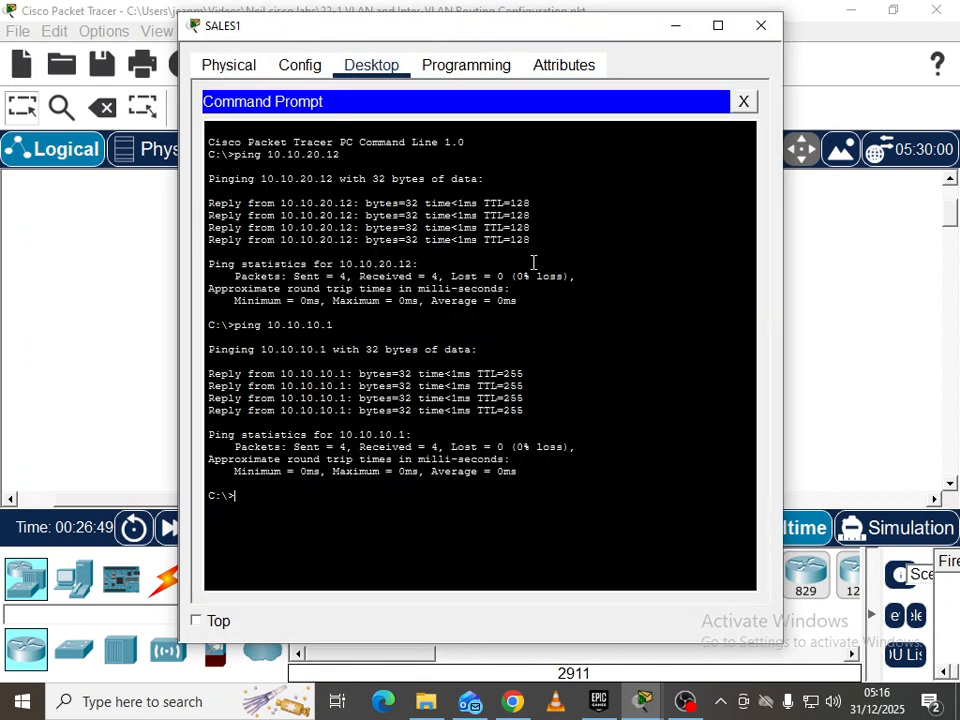
type("ping 10.10.10.1")
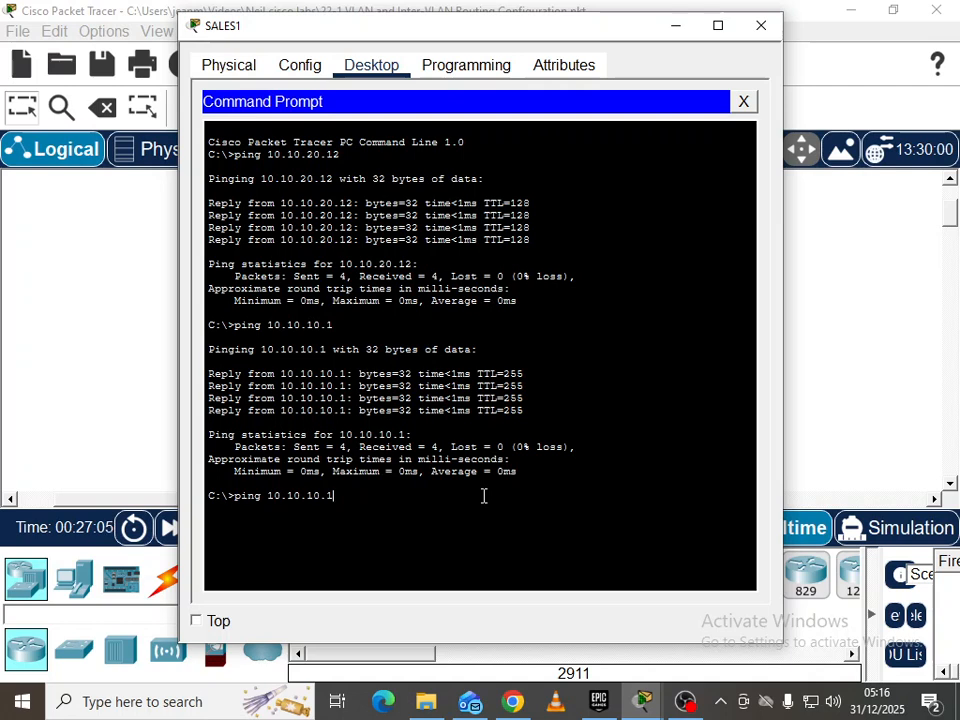
key("Return")
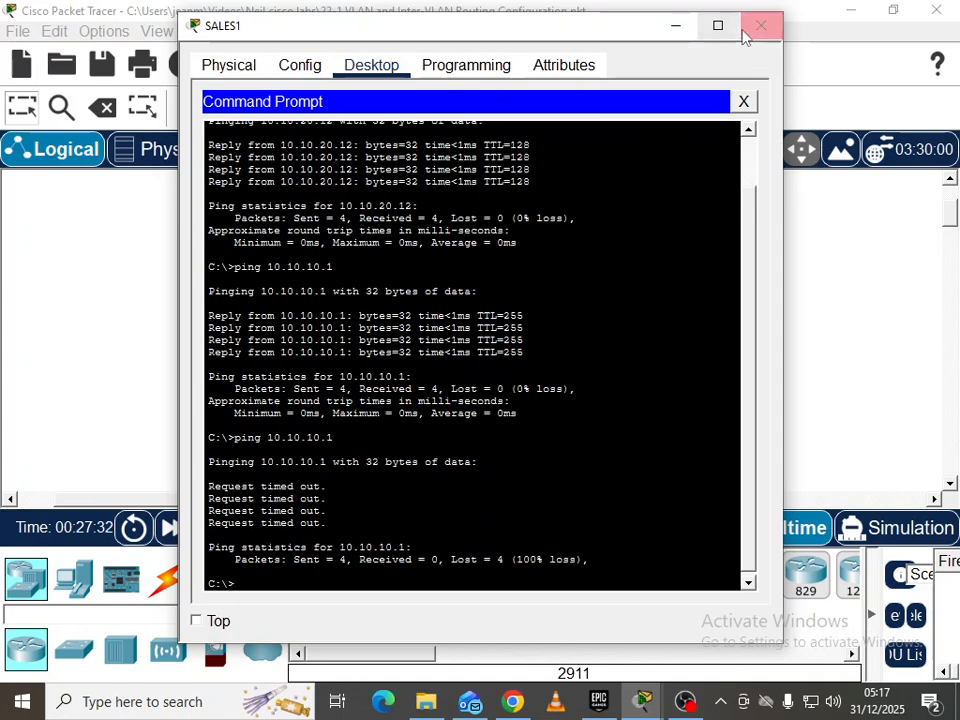
left_click(761, 25)
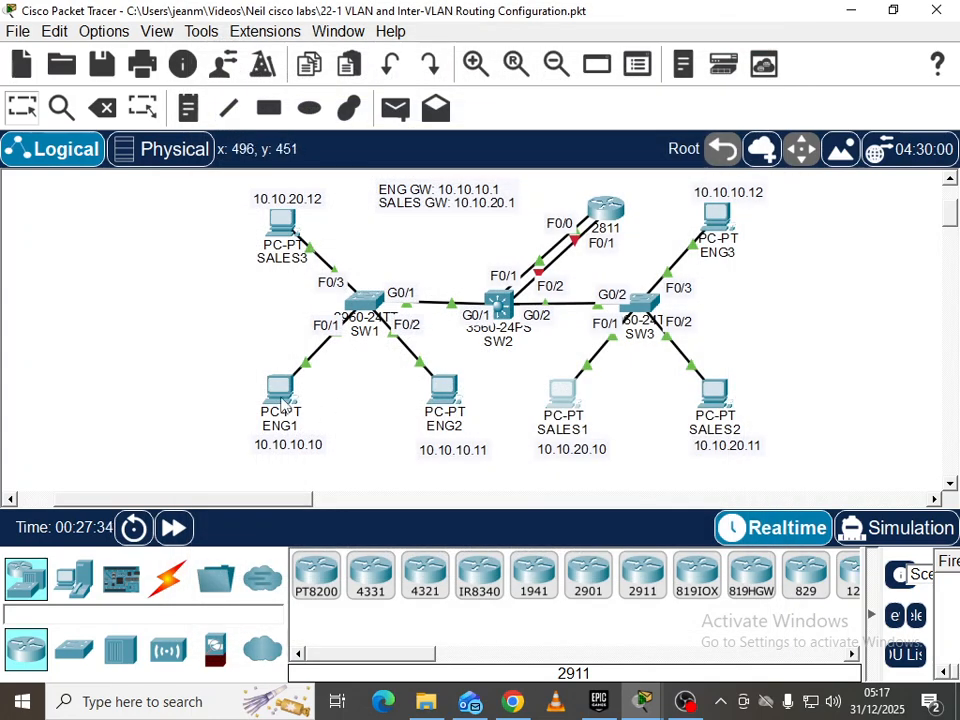
From ENG1's command prompt, edit the recalled ping to reach SALES1 at 10.10.20.10
left_click(281, 390)
left_click(589, 145)
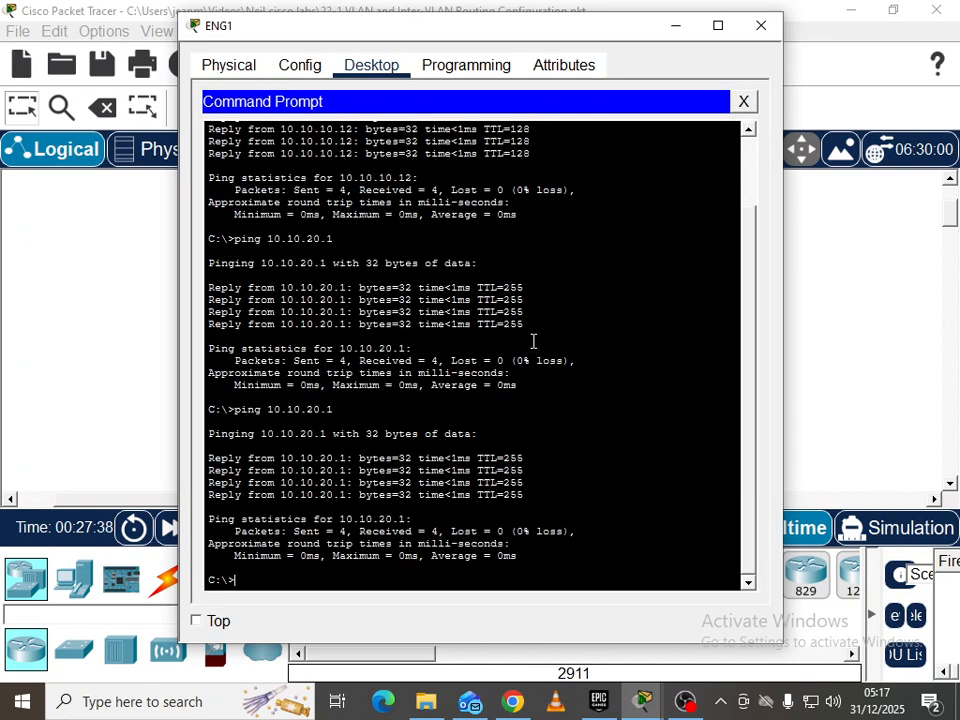
key("Up")
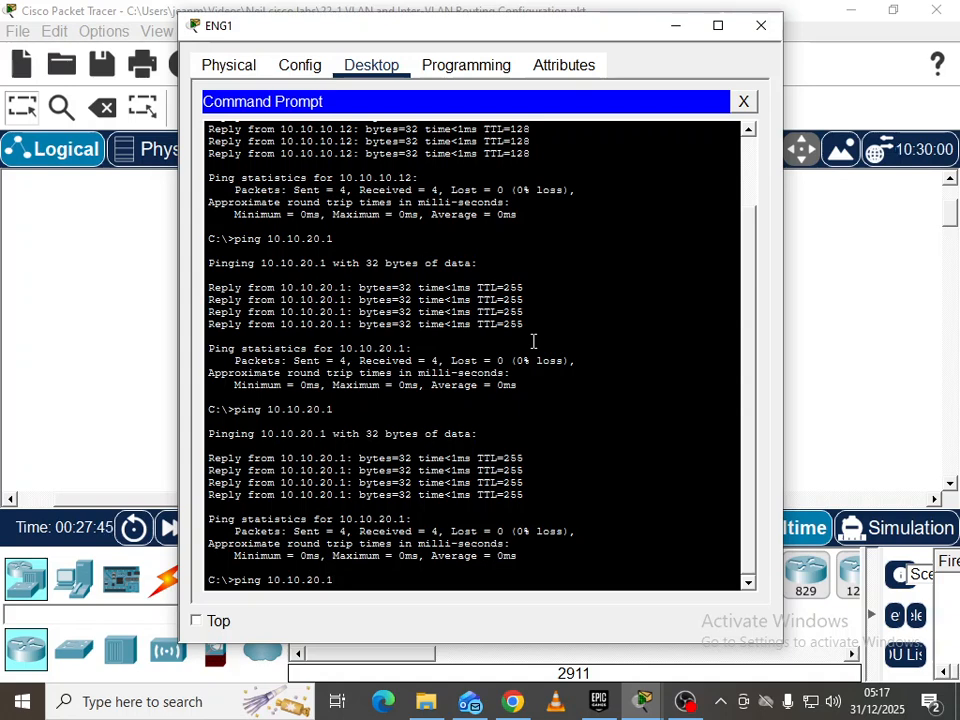
type("0")
key("Return")
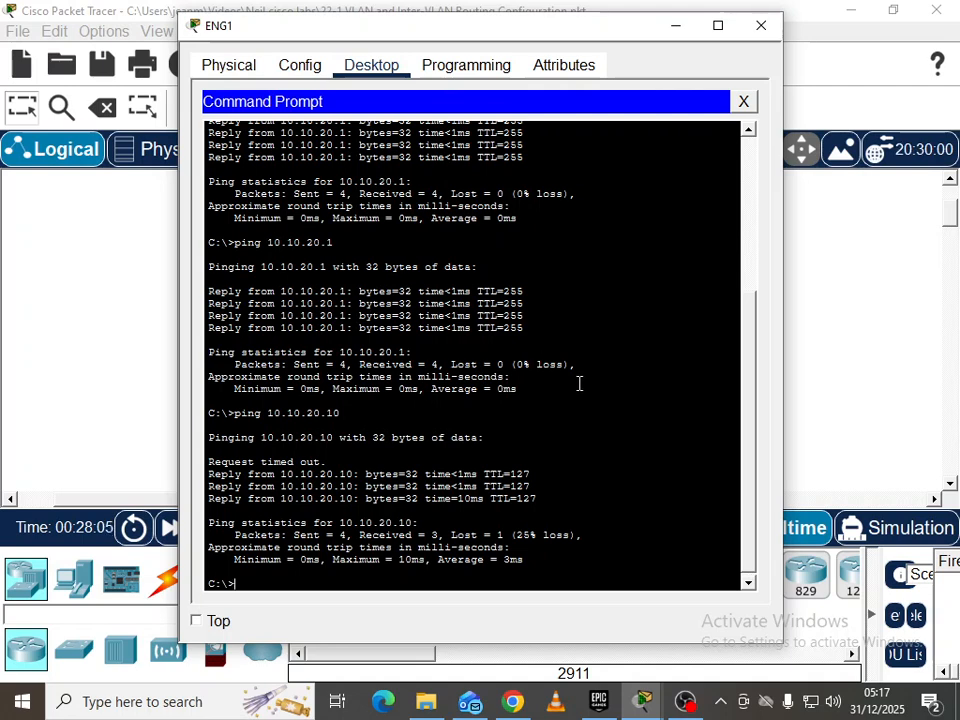
Close ENG1, then shut down R1's FastEthernet0/0 and close R1's window
left_click(831, 343)
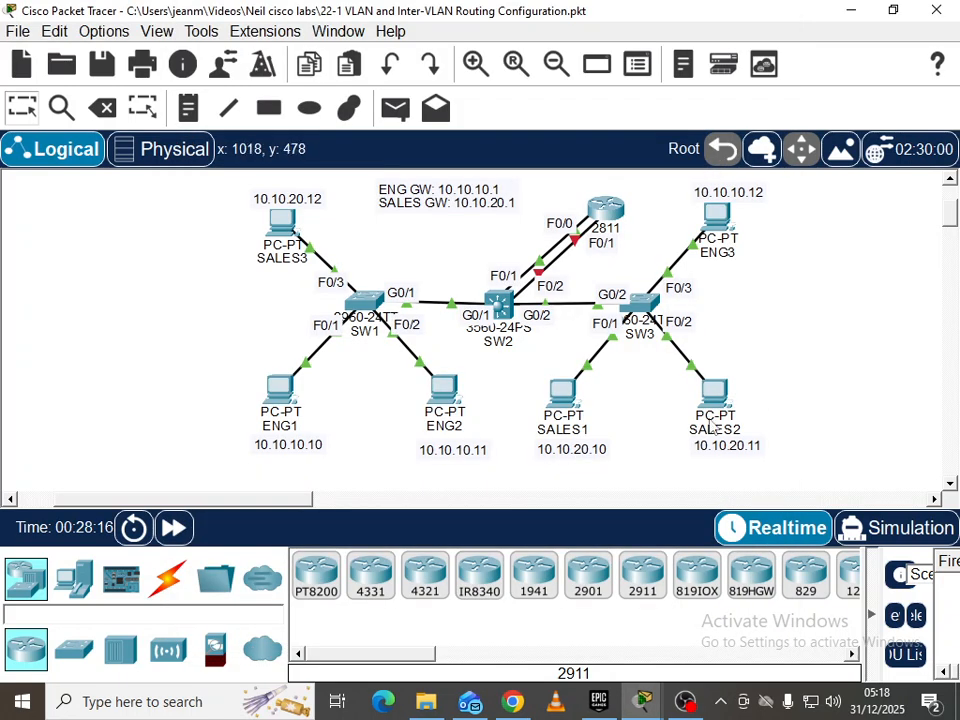
mouse_move(643, 697)
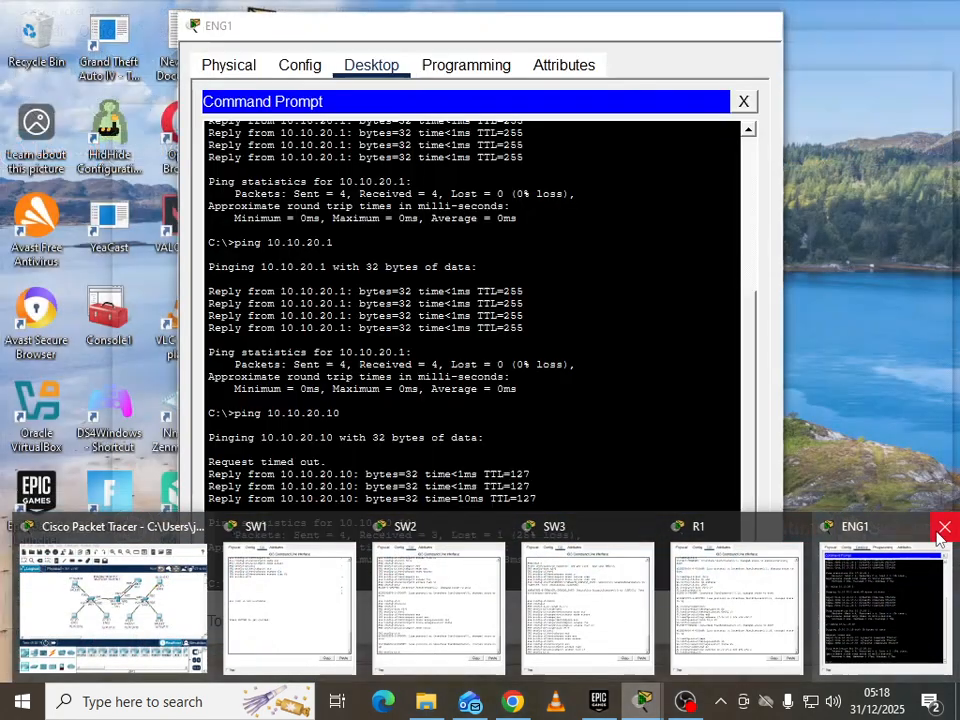
left_click(944, 526)
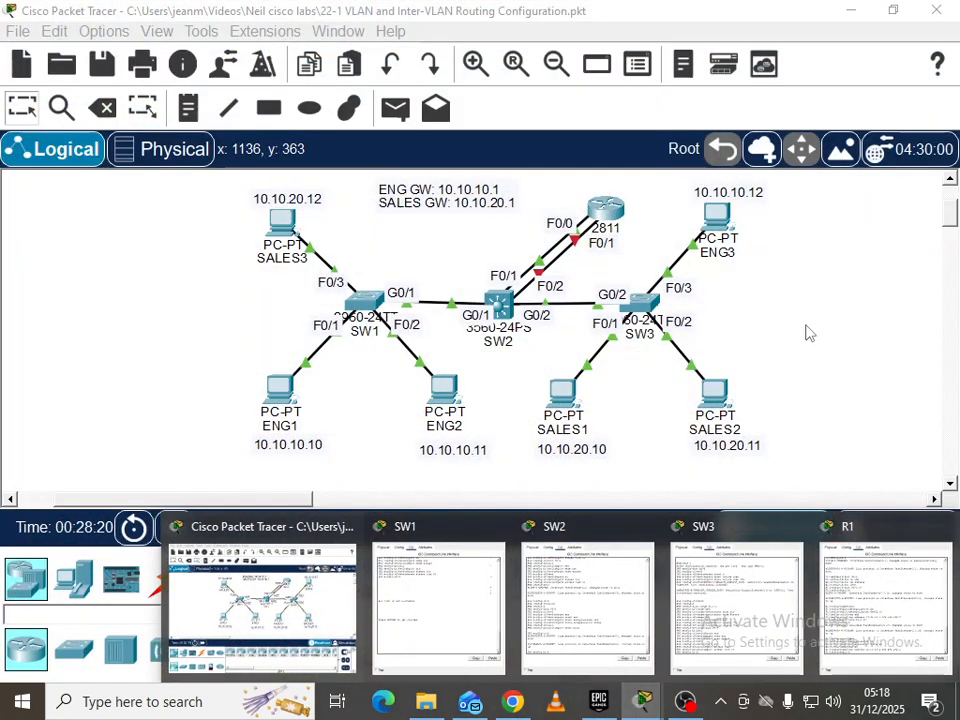
left_click(614, 222)
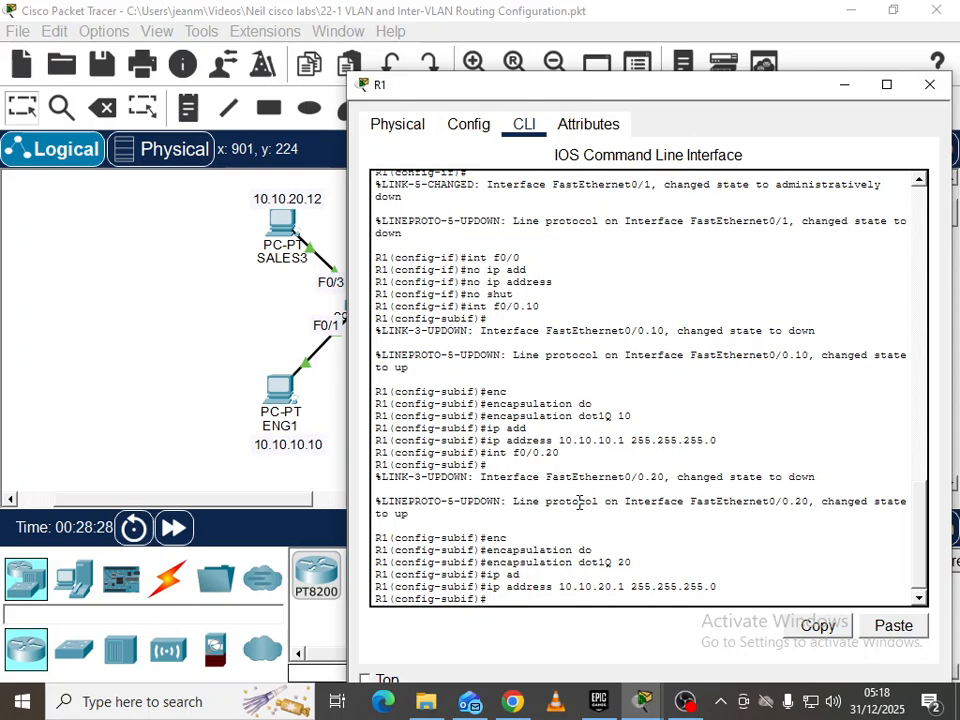
type("exit")
key("Return")
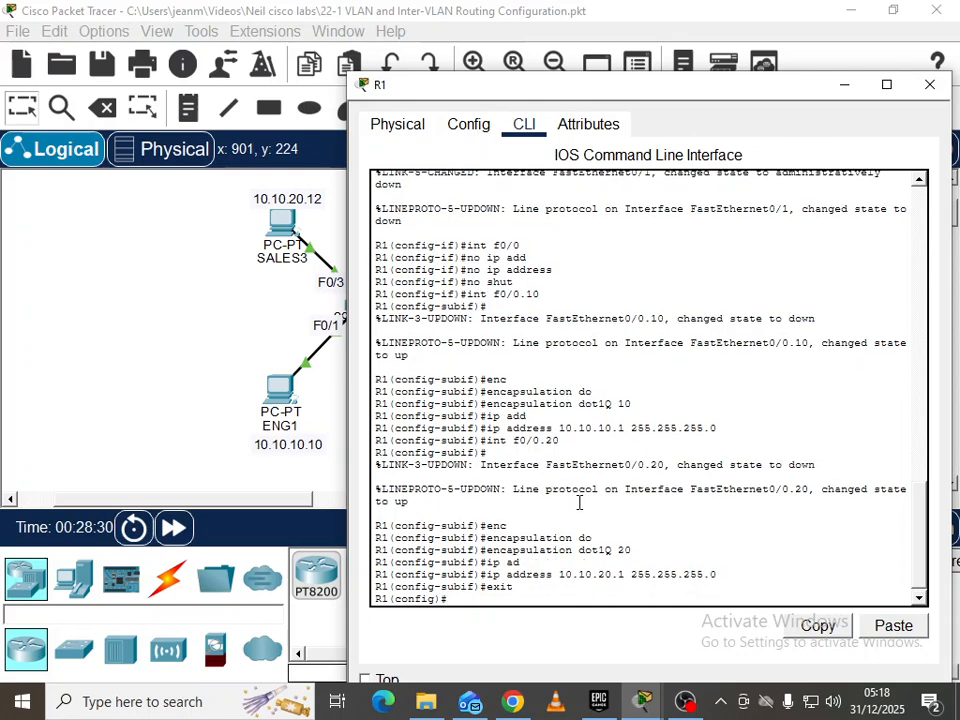
type("int f0/0")
key("Return")
type("shu")
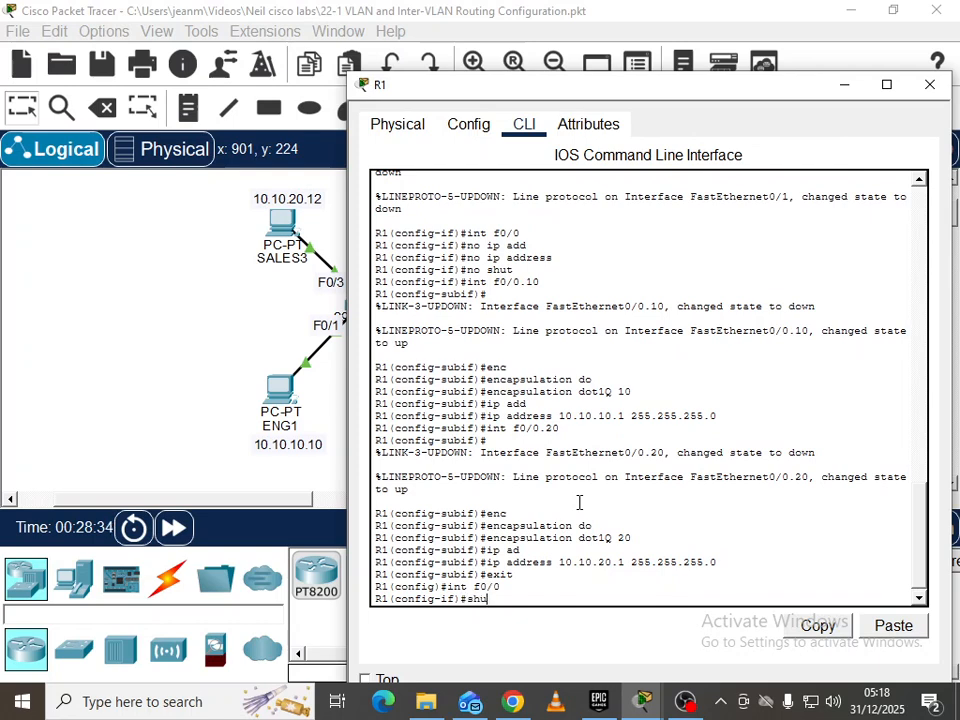
type("t")
key("Return")
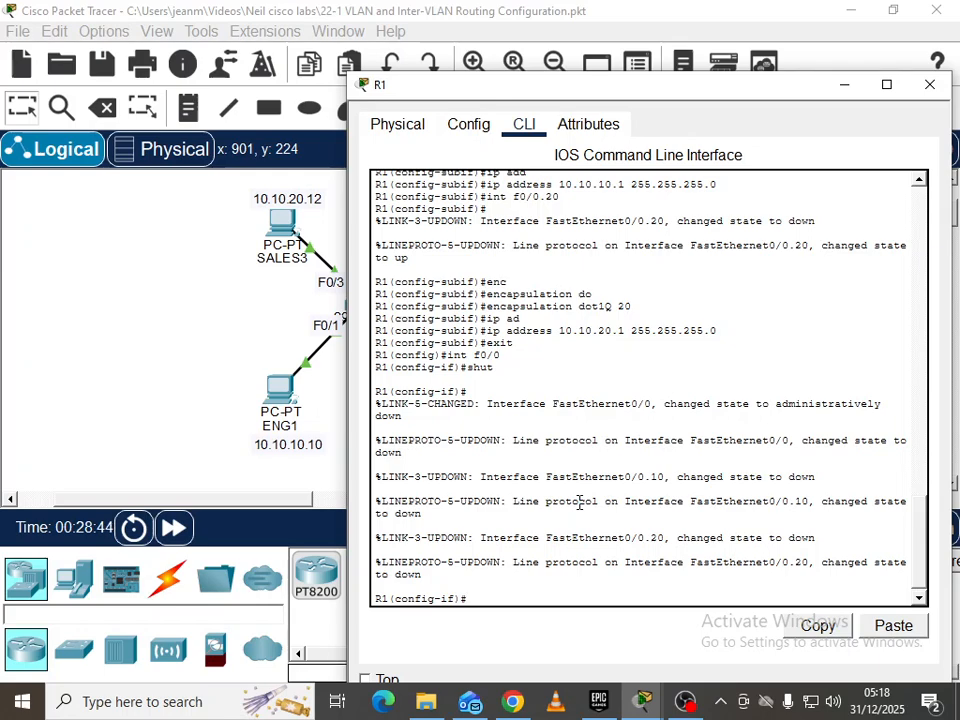
left_click(929, 85)
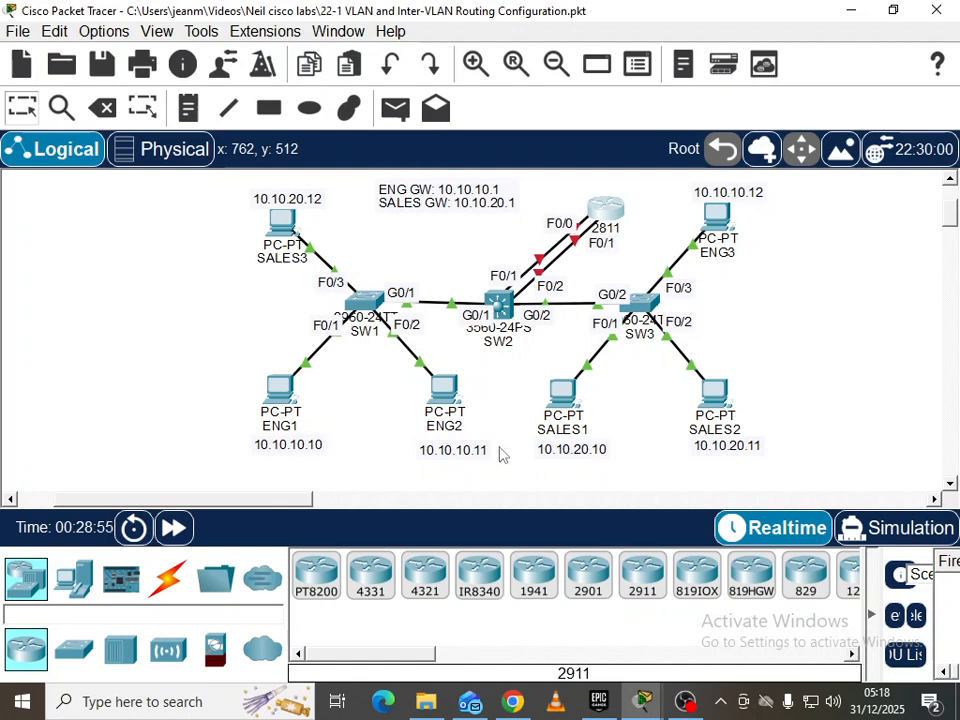
On SW2's CLI, leave interface configuration mode and enable ip routing
left_click(500, 303)
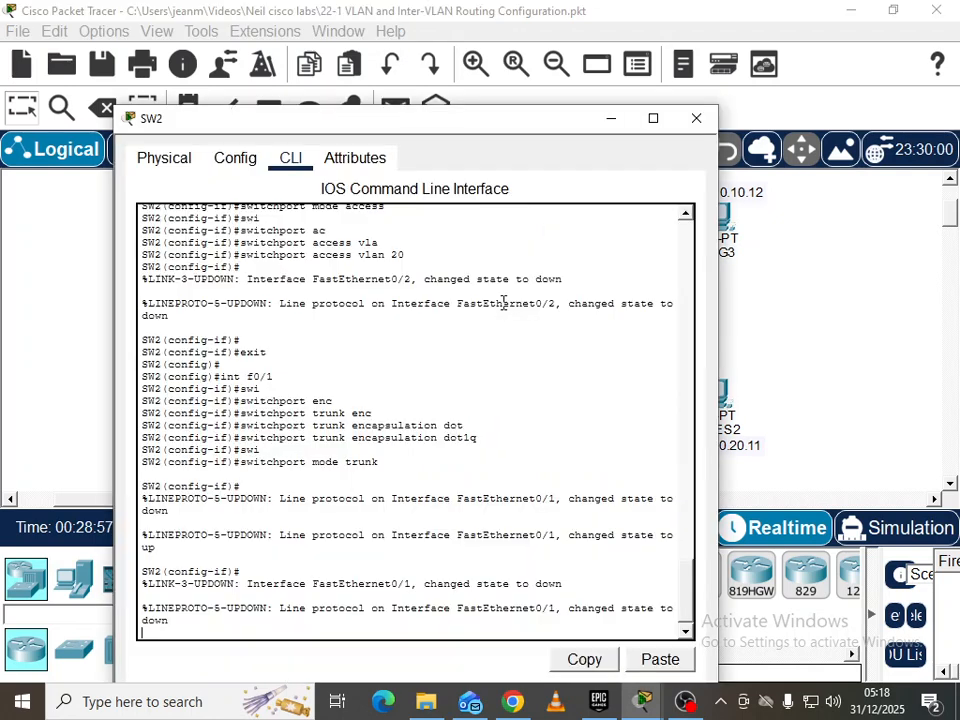
key("Return")
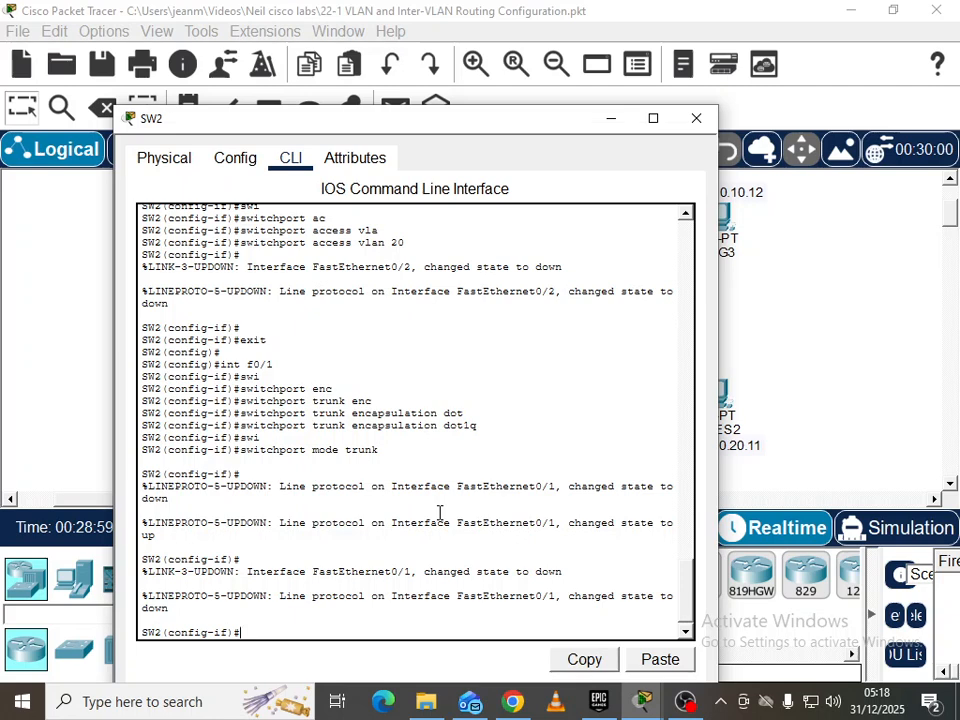
type("exit")
key("Return")
key("Return")
key("Return")
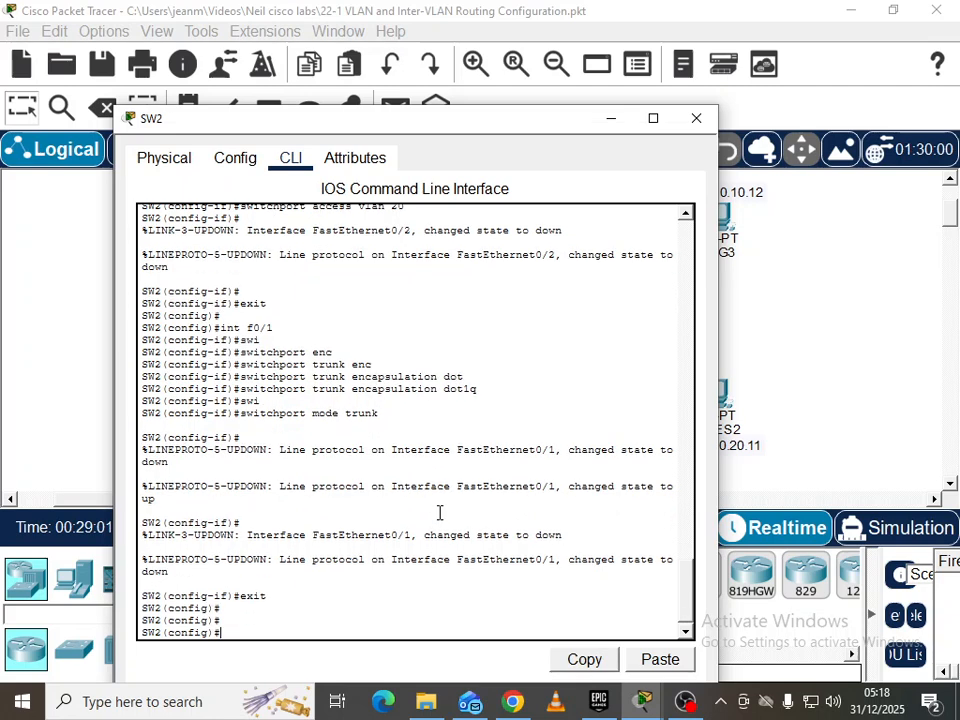
type("ip routing")
key("Return")
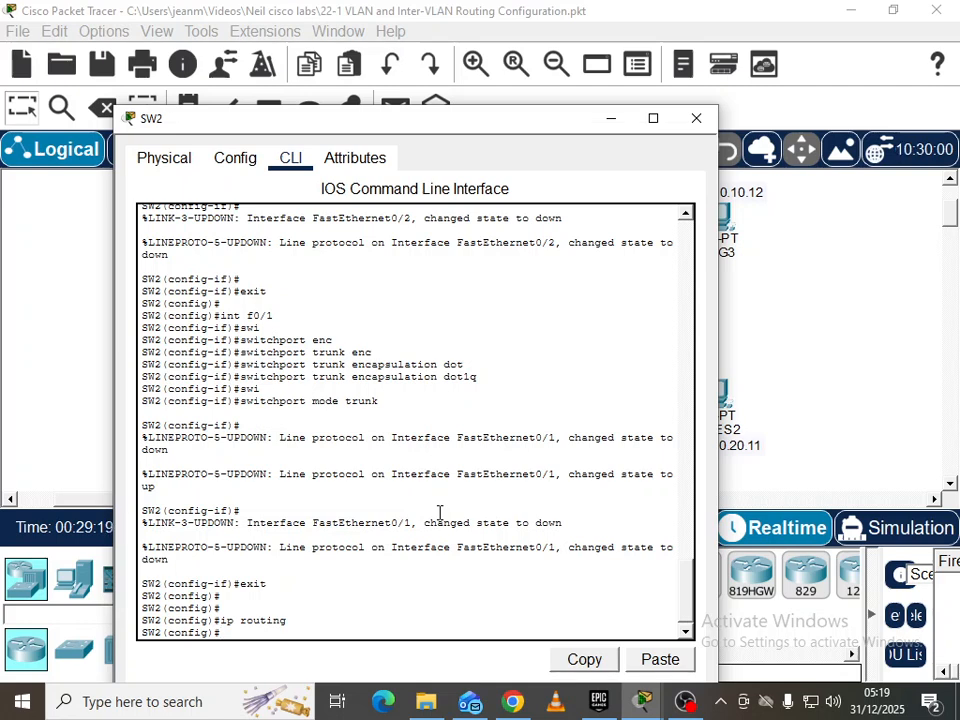
Create interface Vlan10 on SW2 with address 10.10.10.1 255.255.255.0
type("int")
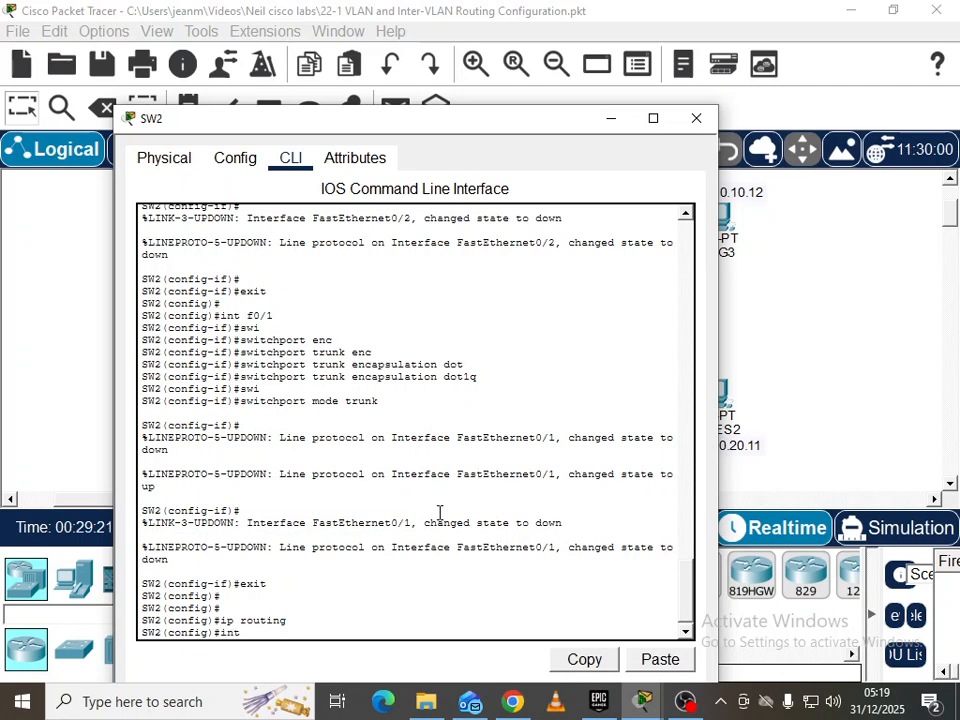
type(" vla")
key("Tab")
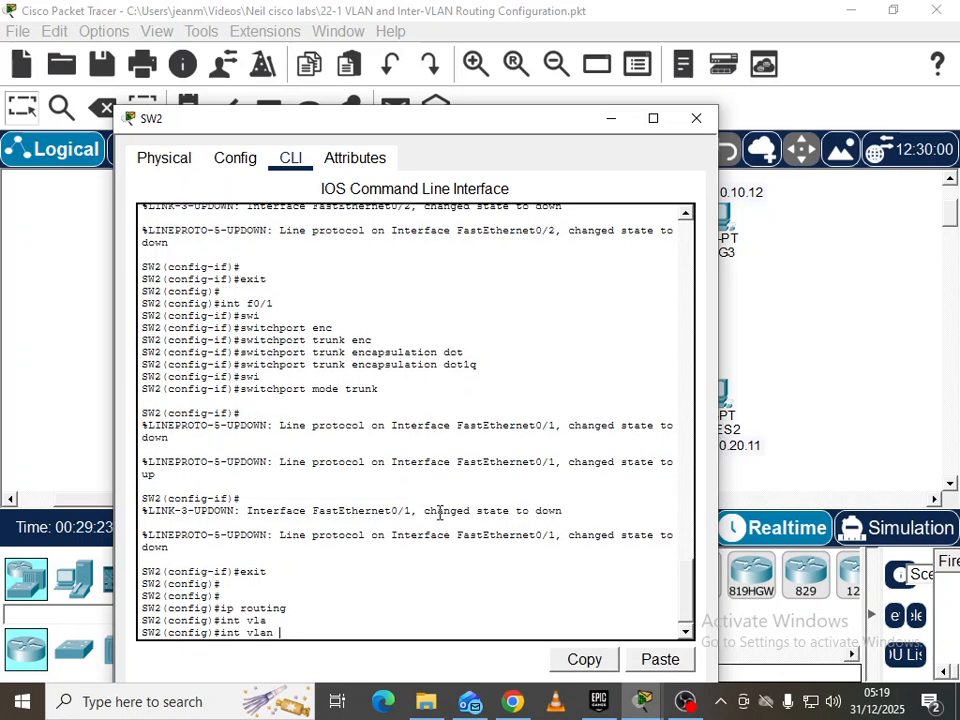
type("10")
key("Return")
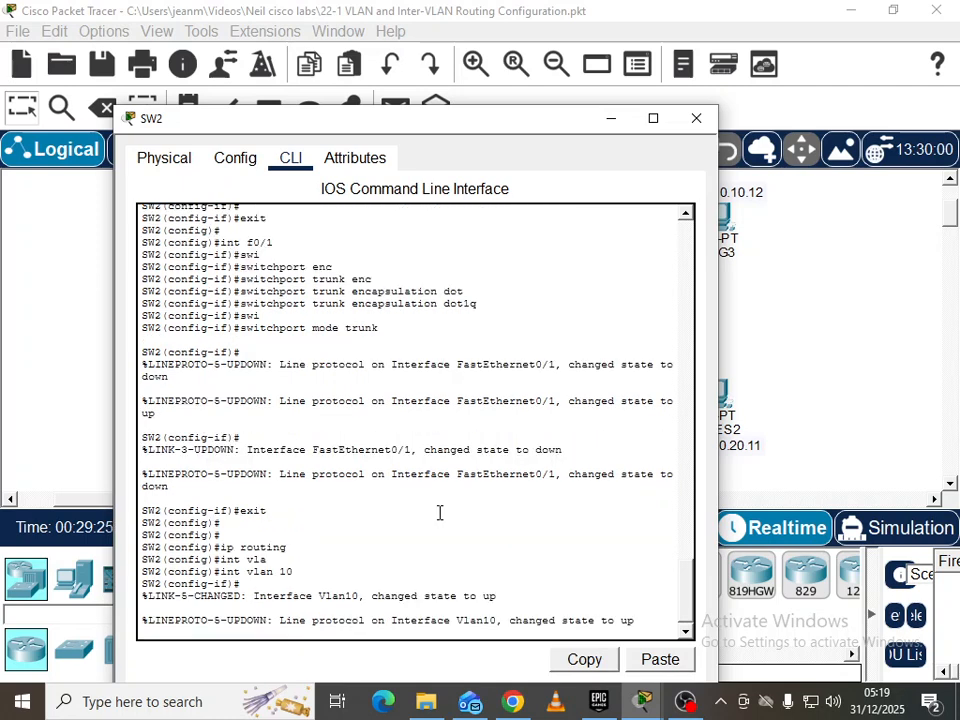
type("ips add")
key("Tab")
type("10.10")
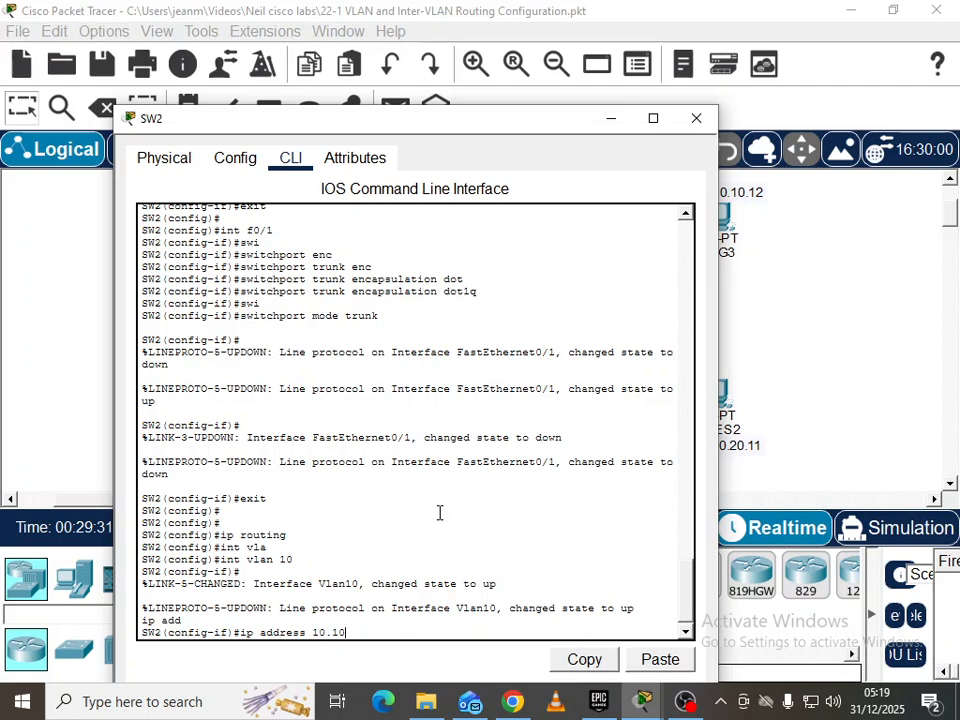
type(".10.1 255.255.255")
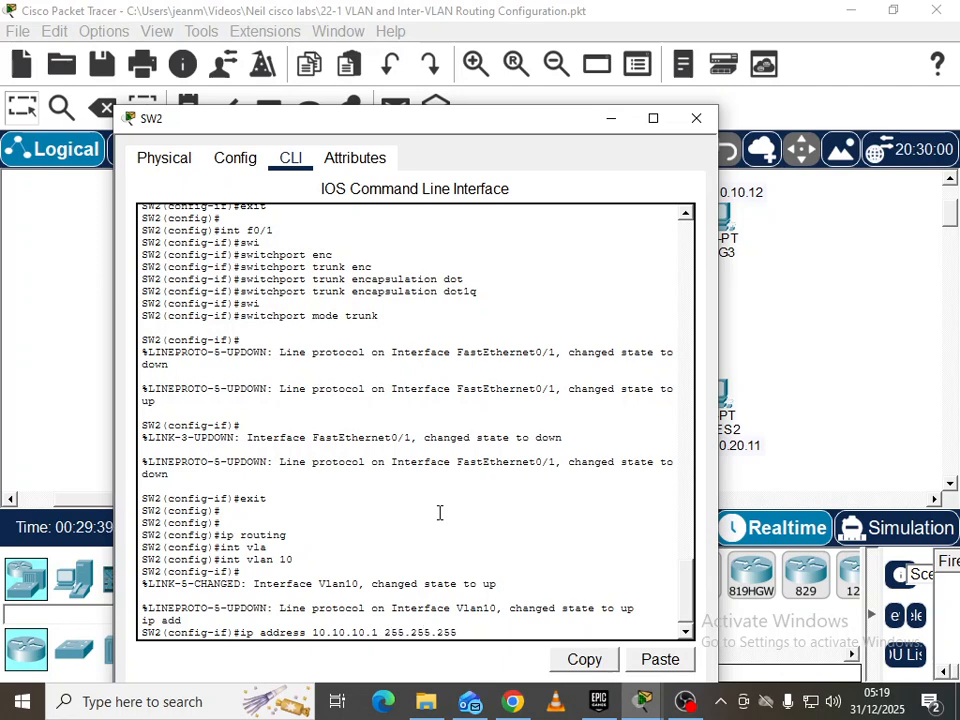
type(".0")
key("Return")
Create interface Vlan20 with address 10.10.20.1 255.255.255.0, then close SW2's window
type("int vlan 20")
key("Return")
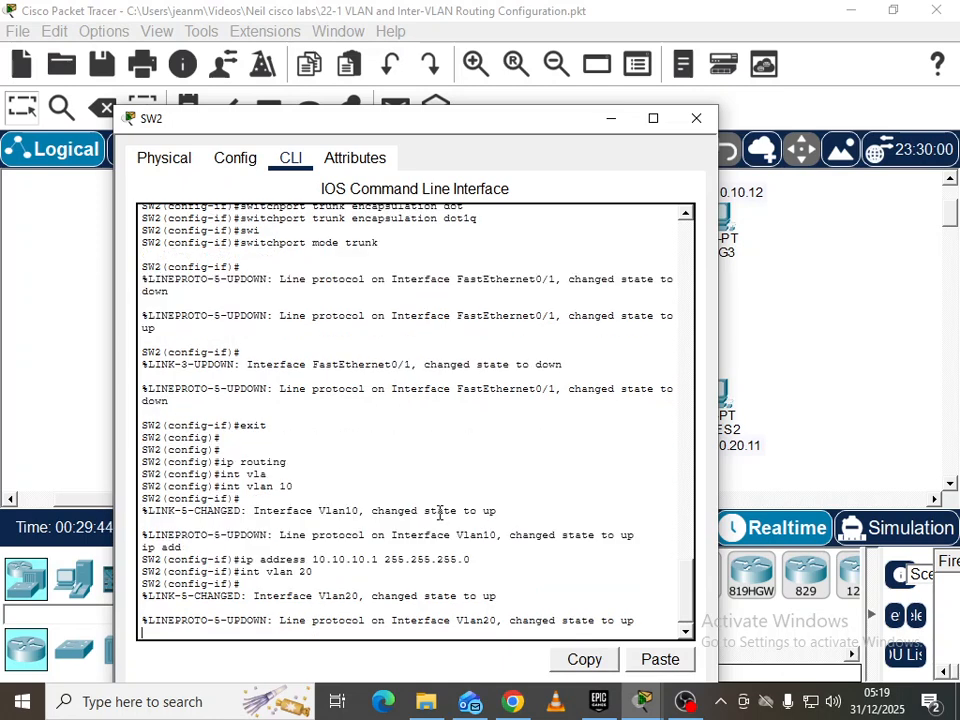
key("Return")
type("ip add")
key("Tab")
type("10.10.20.1 255.255.255.0")
key("Return")
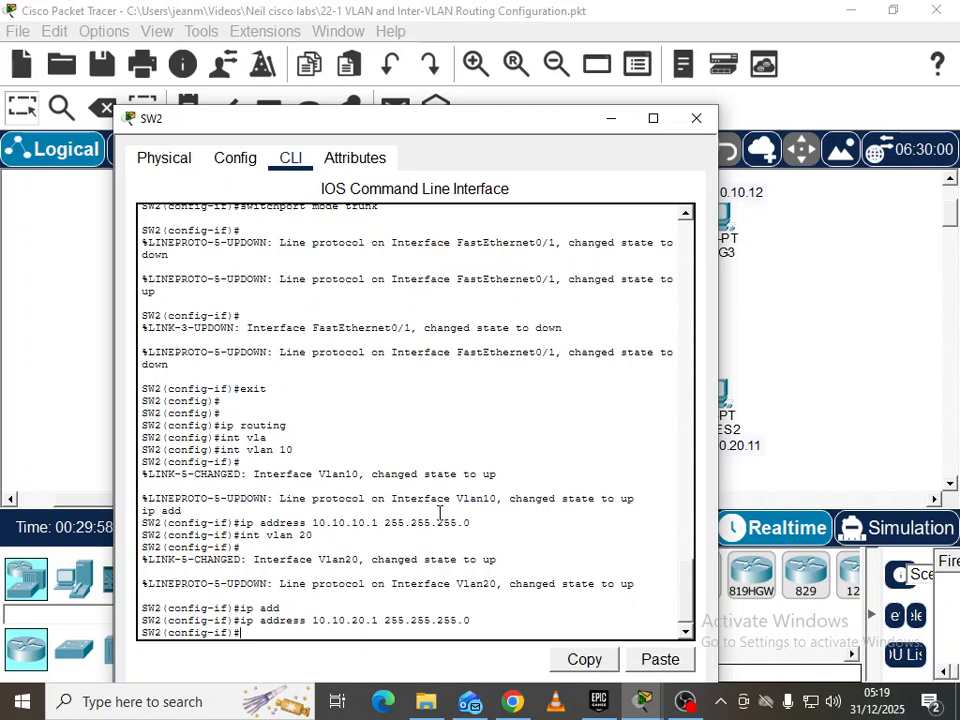
left_click(694, 121)
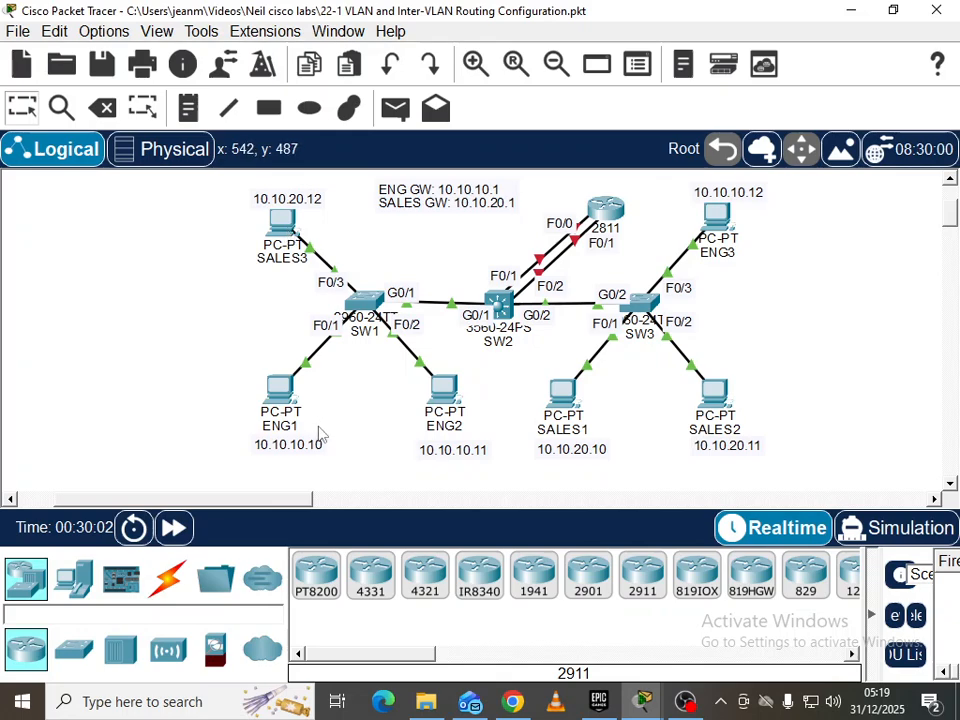
From ENG1's command prompt, ping gateway 10.10.20.1 and SALES1 at 10.10.20.10
left_click(281, 392)
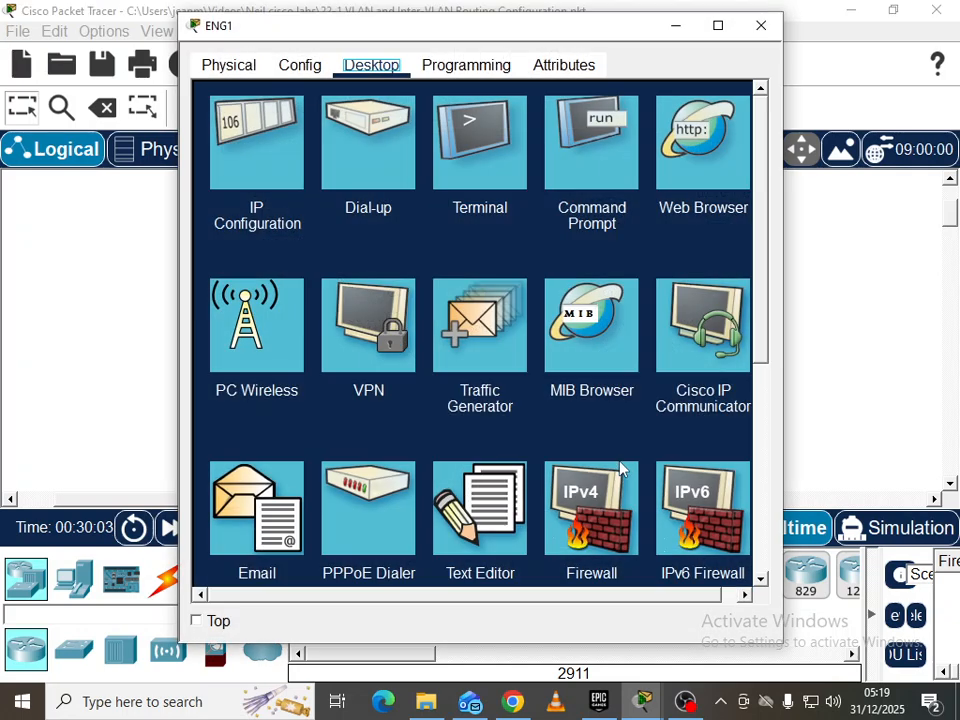
left_click(608, 181)
scroll(588, 462, "down", 7)
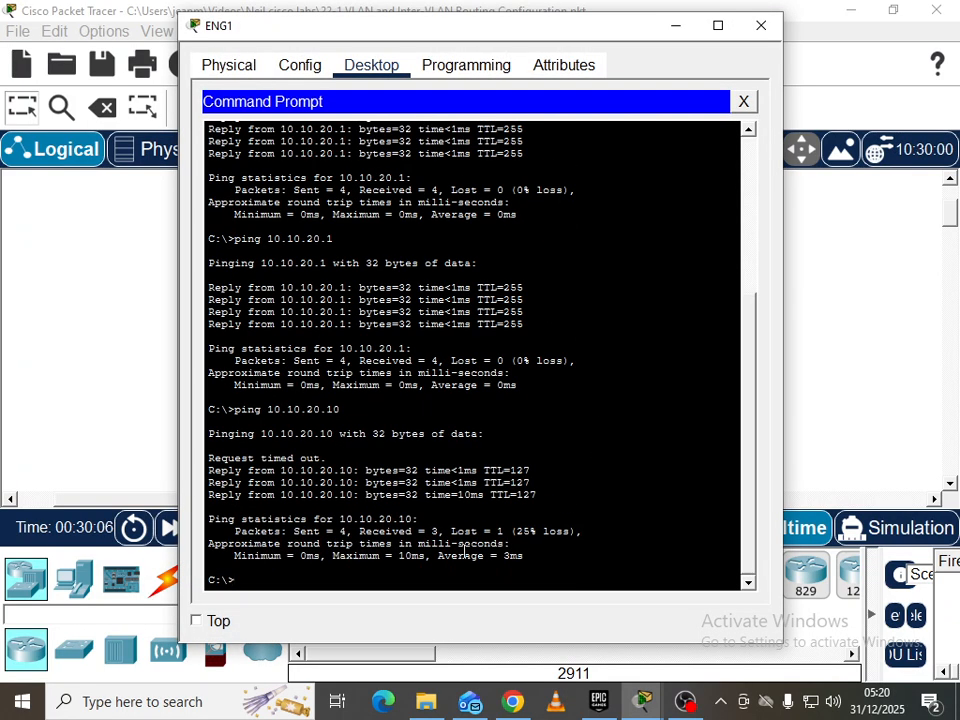
type("p")
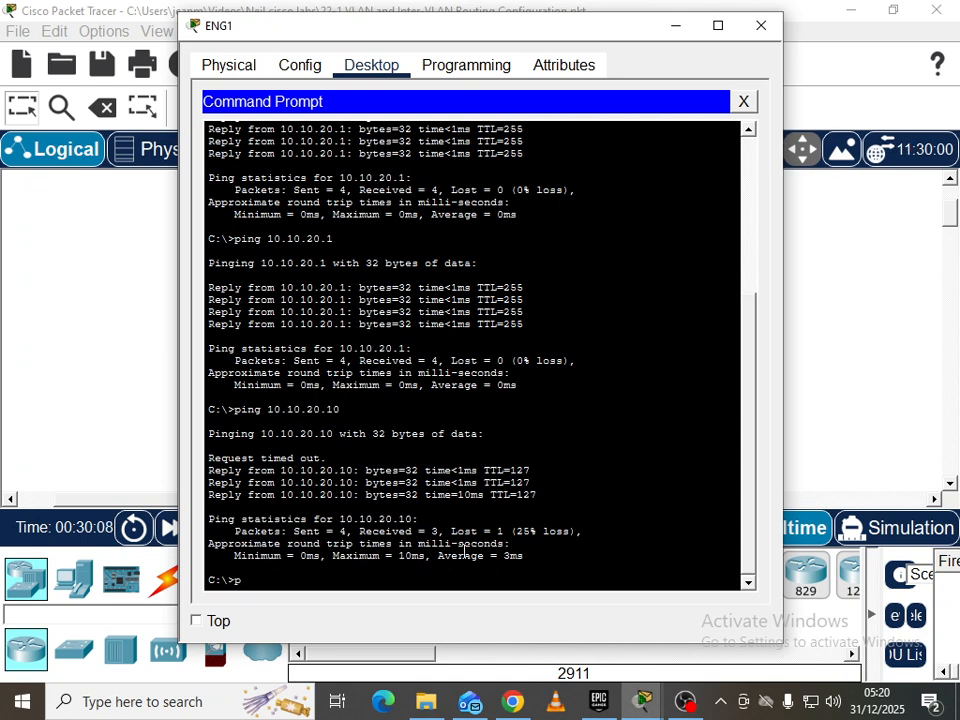
type("ing 10.")
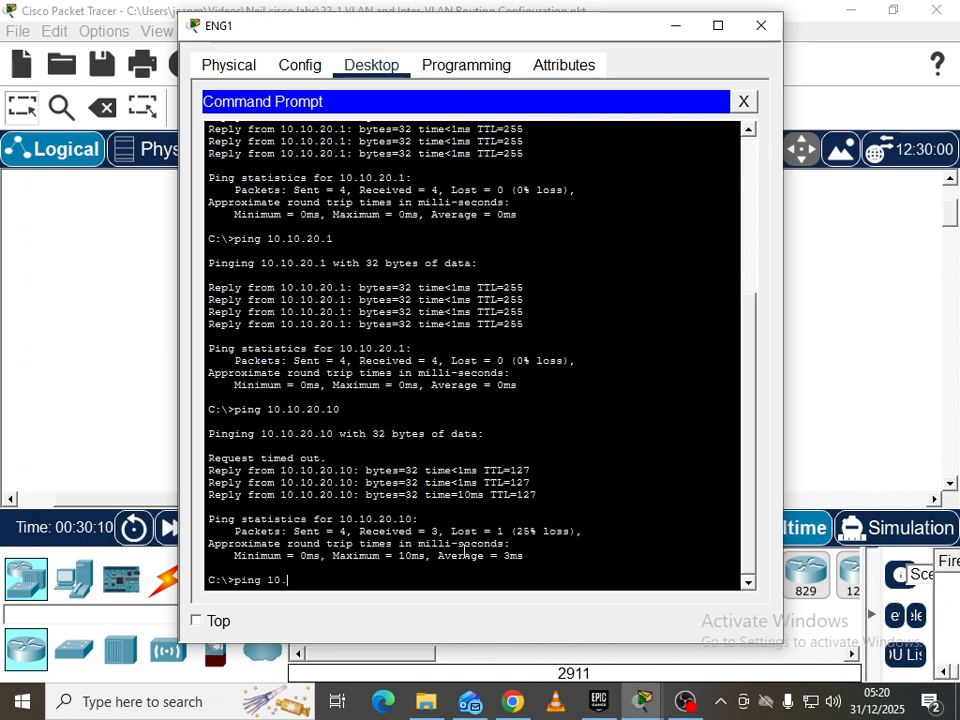
type("10.20.1")
key("Return")
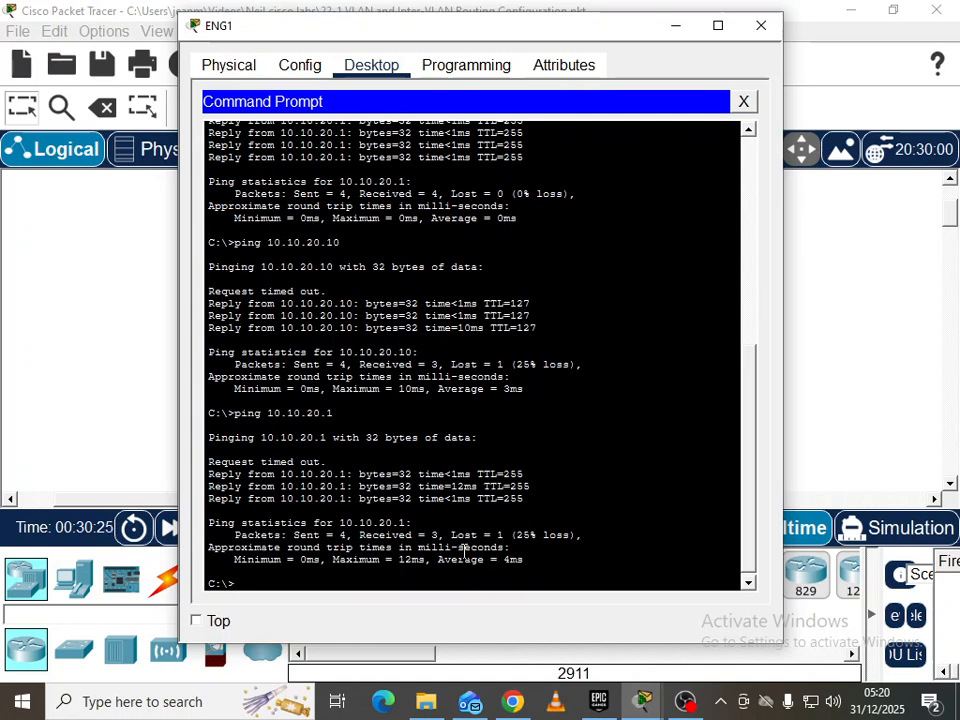
type("ping 10.10.20.10")
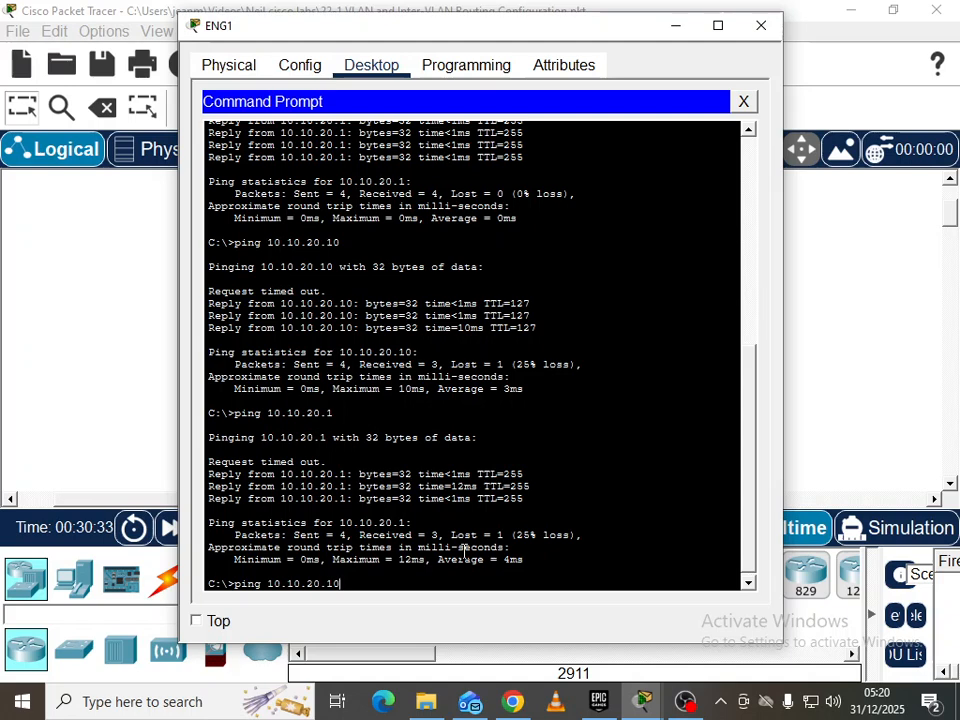
key("Return")
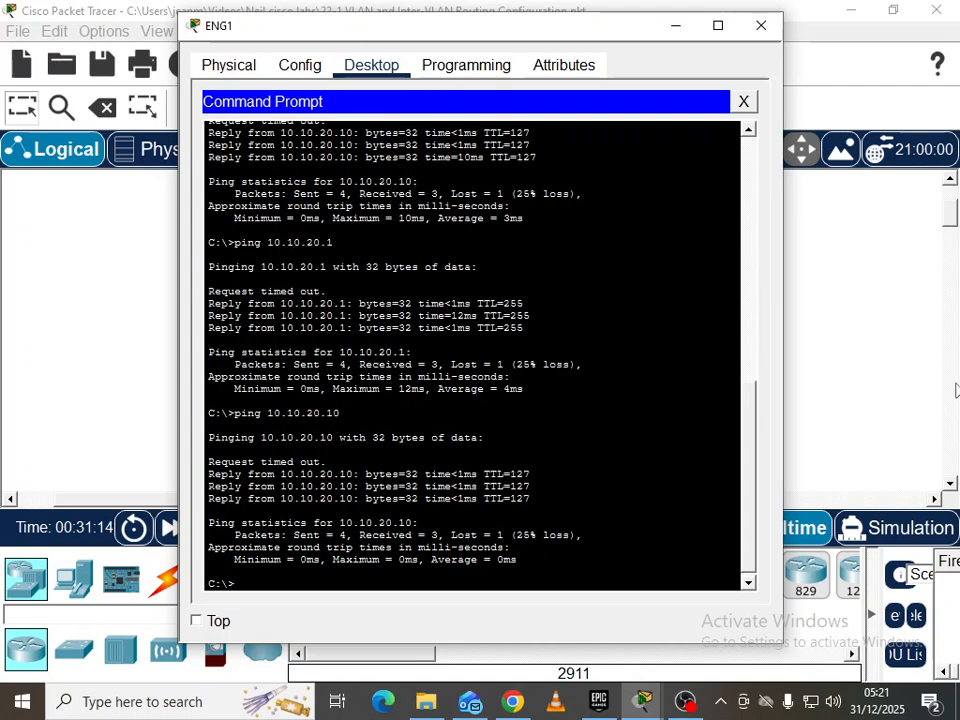
Close ENG1's window and bring OBS Studio in front of Packet Tracer
left_click(872, 334)
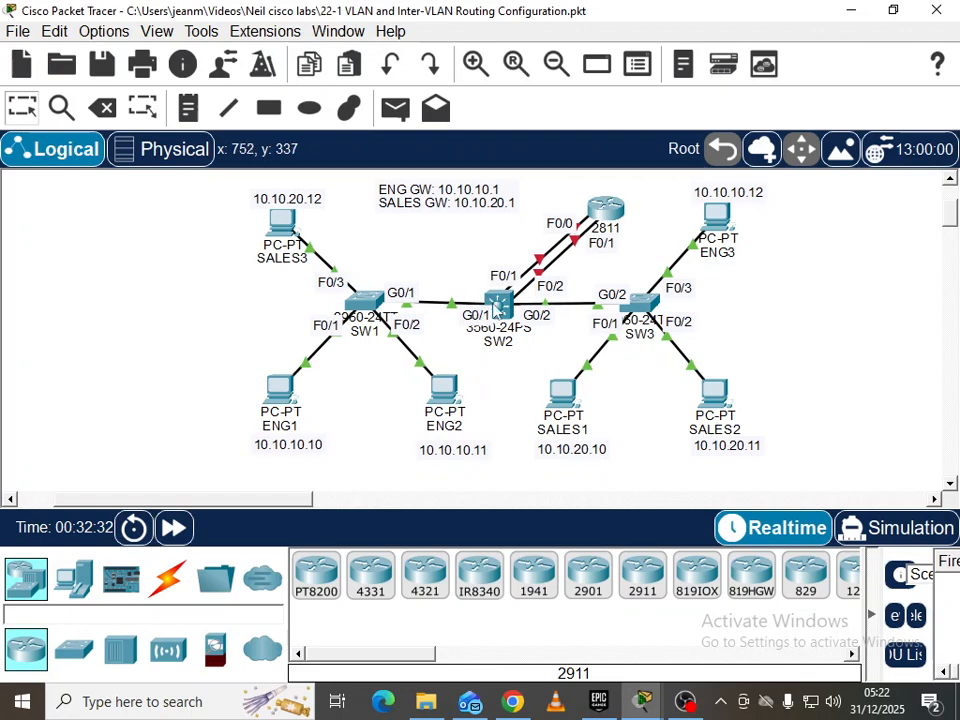
mouse_move(494, 310)
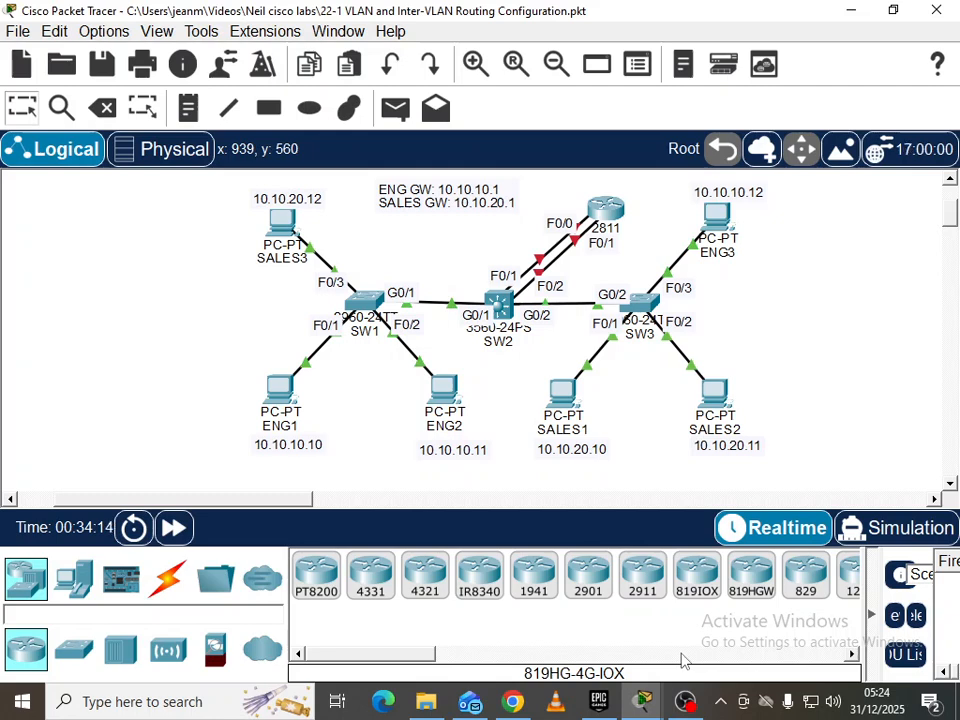
left_click(690, 704)
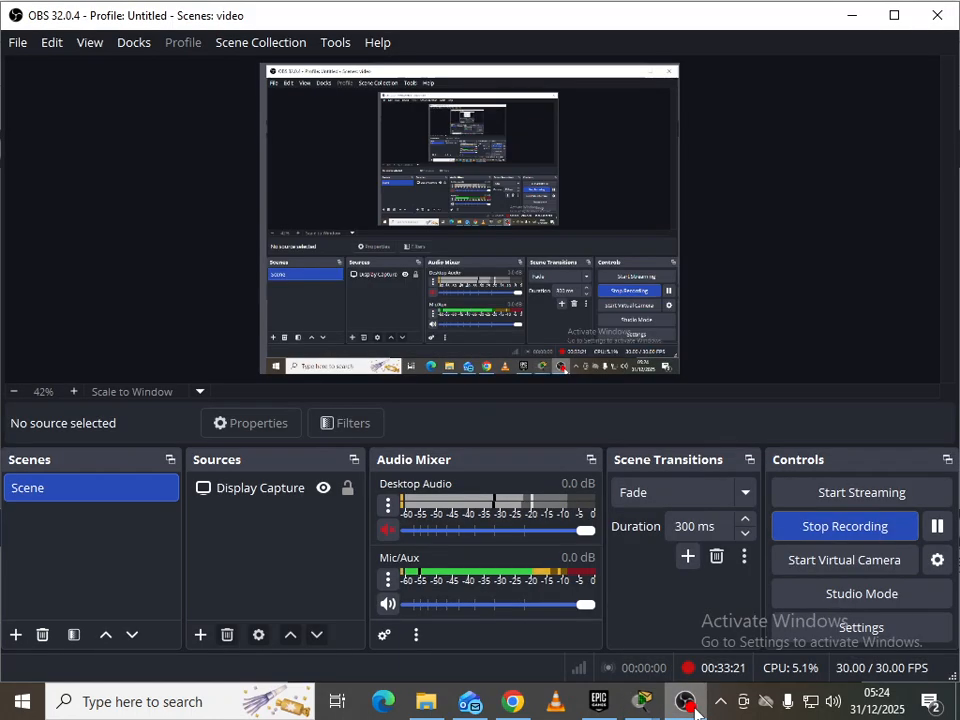